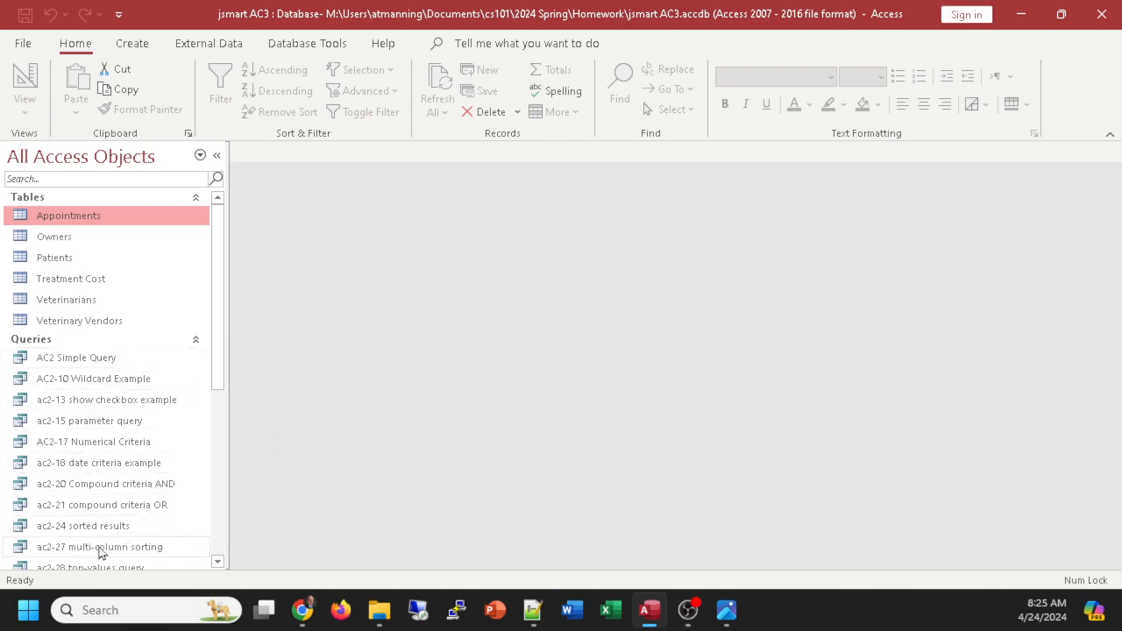
{"action": "scroll", "coordinate": [112, 462], "scroll_direction": "down", "scroll_amount": 2}
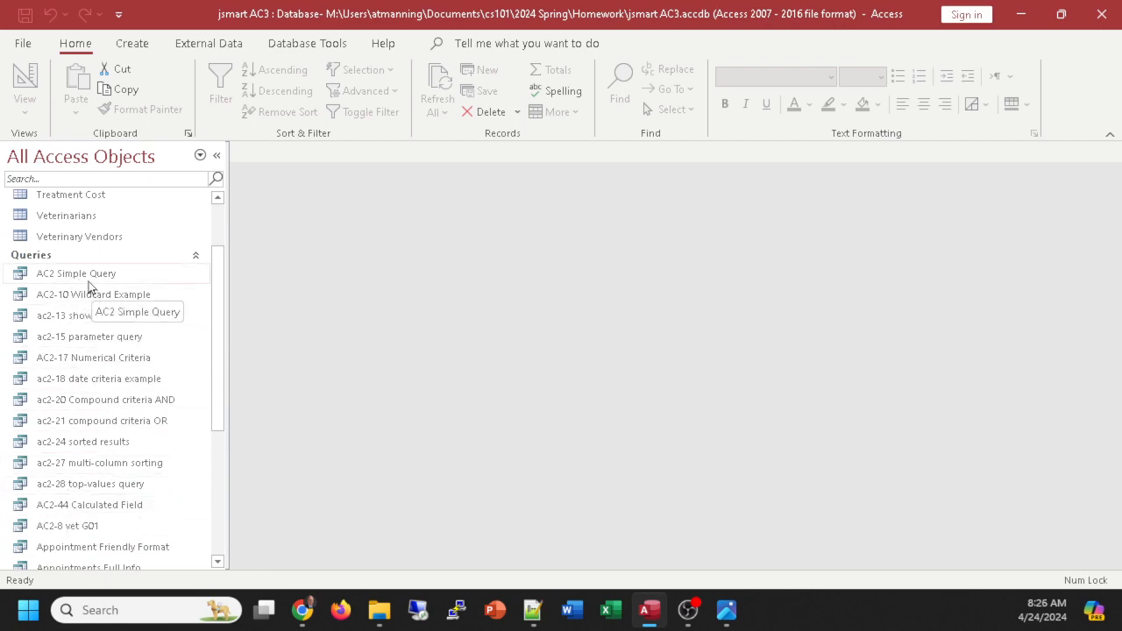
{"action": "scroll", "coordinate": [135, 325], "scroll_direction": "up", "scroll_amount": 2}
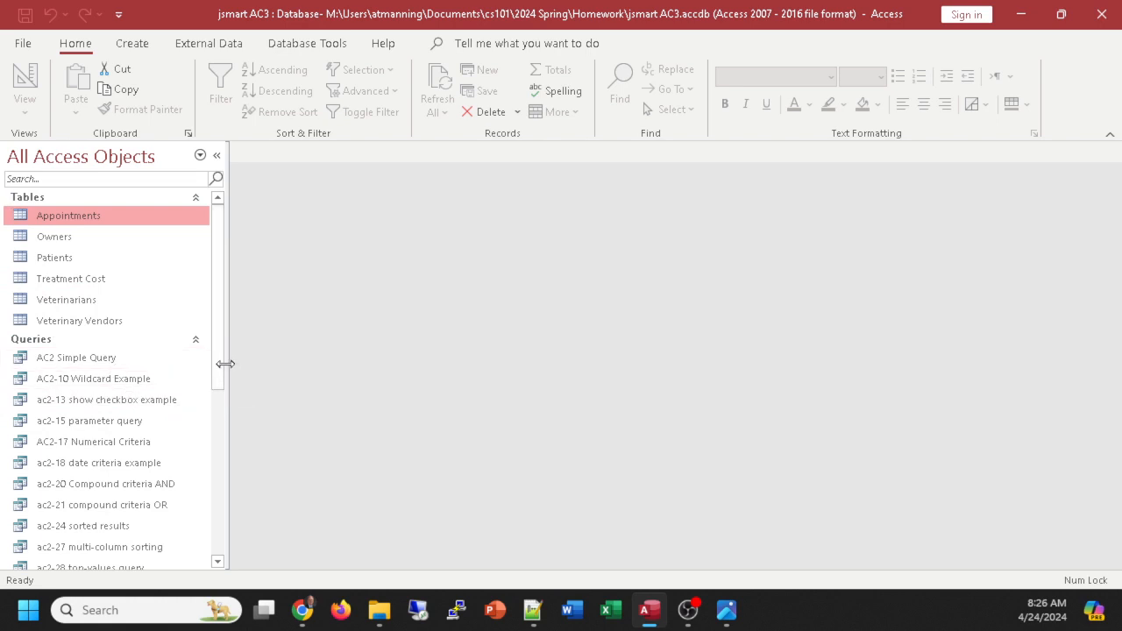
{"action": "left_click_drag", "start_coordinate": [225, 364], "coordinate": [229, 363]}
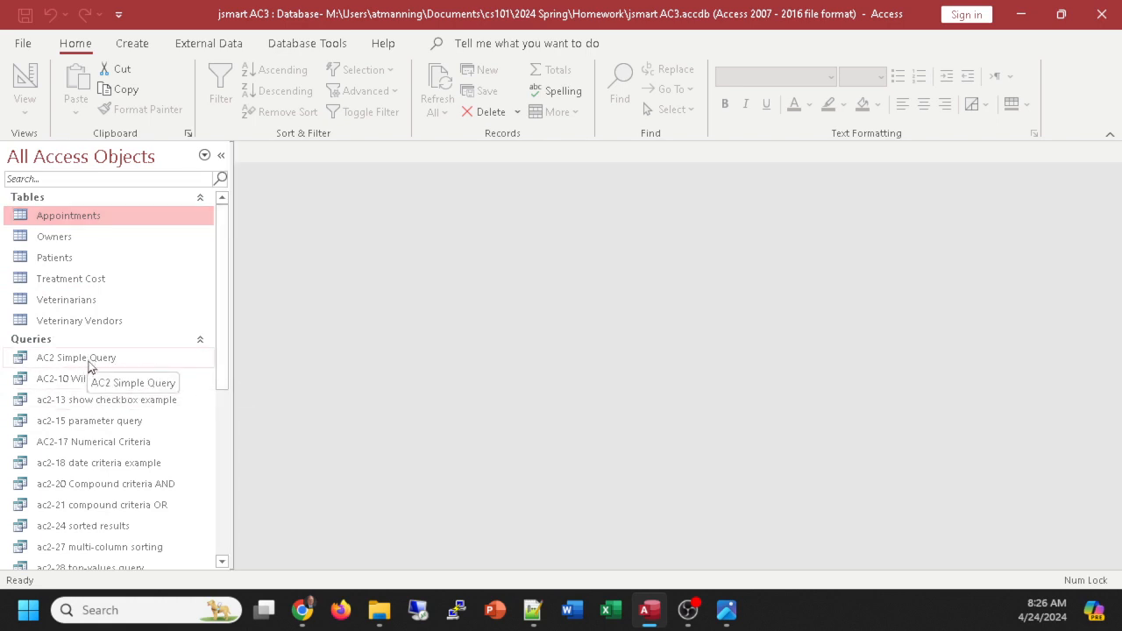
{"action": "scroll", "coordinate": [109, 420], "scroll_direction": "down", "scroll_amount": 1}
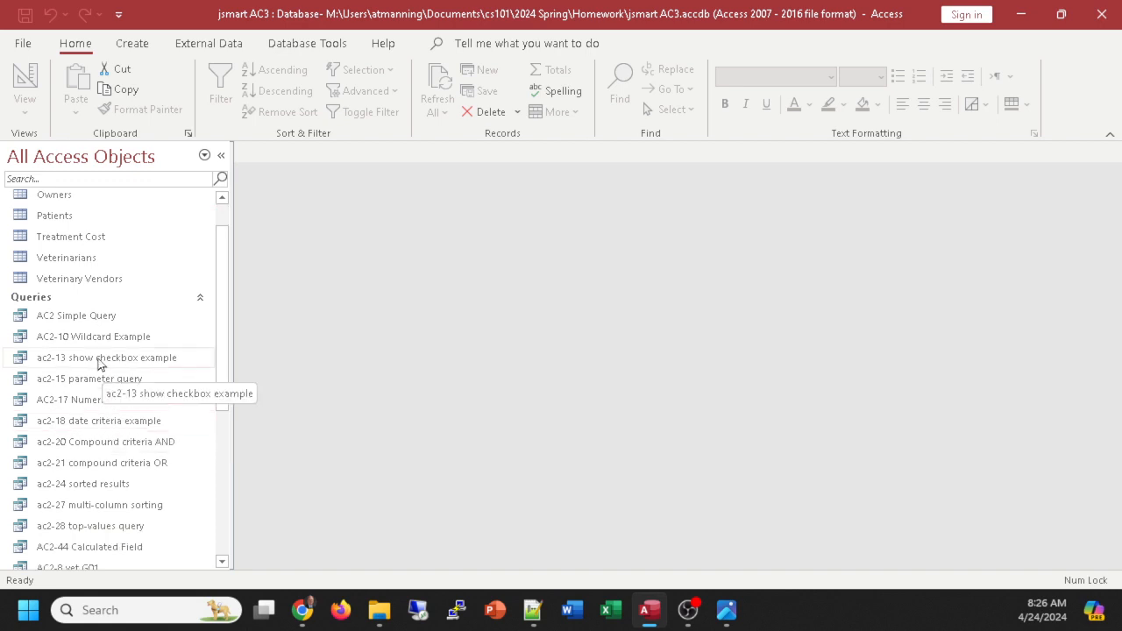
{"action": "scroll", "coordinate": [85, 511], "scroll_direction": "up", "scroll_amount": 1}
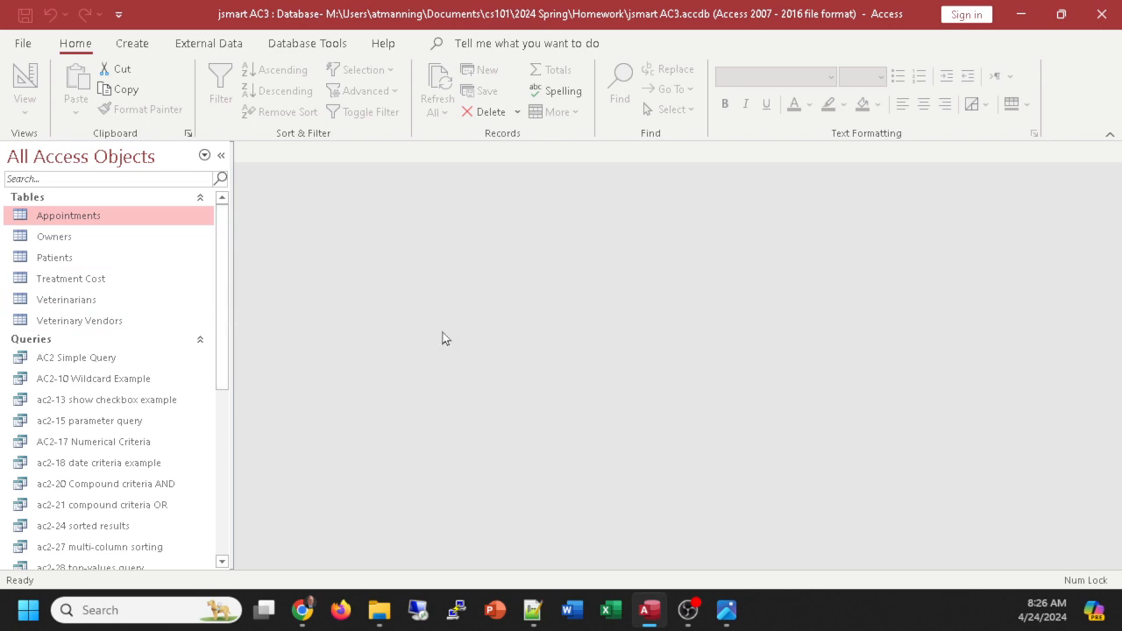
Step: Run Compact and Repair Database on the open database
{"action": "left_click", "coordinate": [308, 49]}
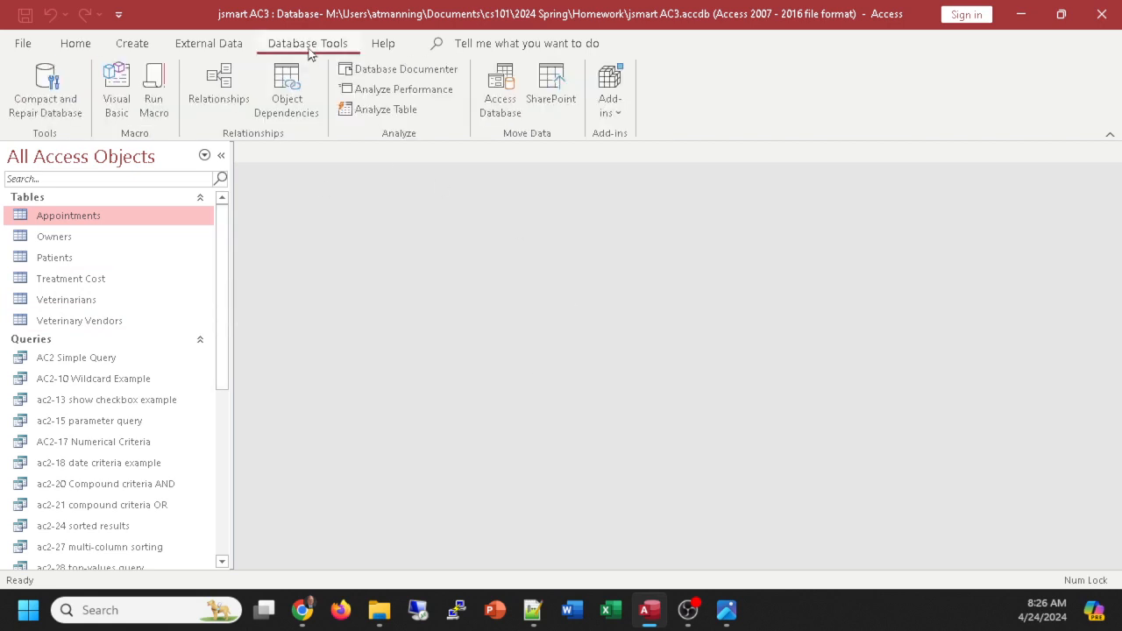
{"action": "left_click", "coordinate": [43, 80]}
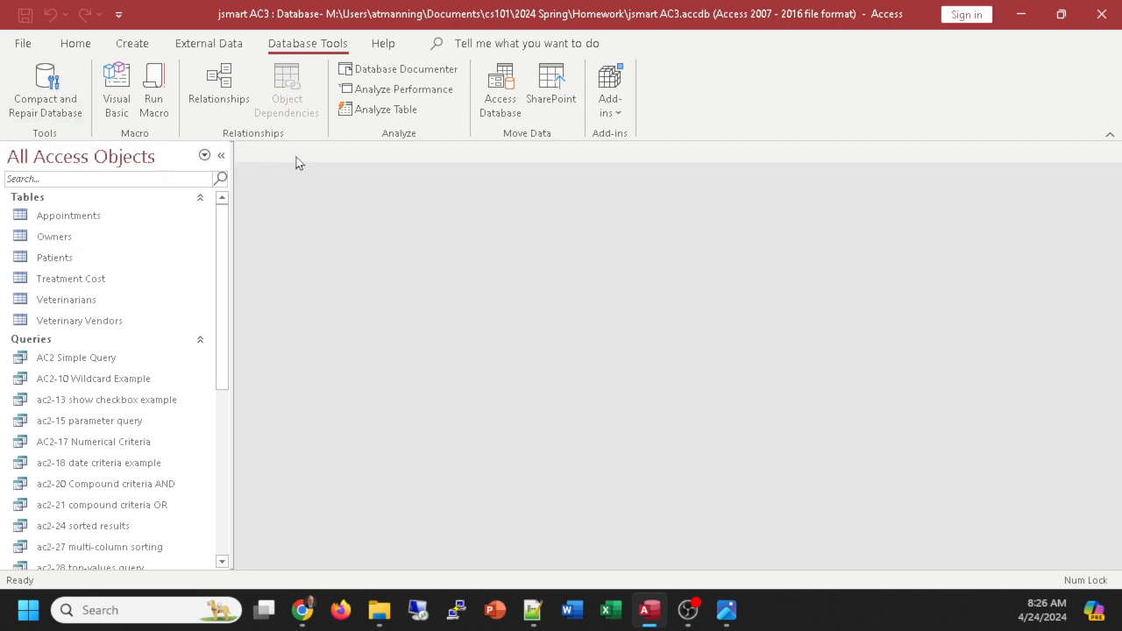
{"action": "left_click", "coordinate": [77, 44]}
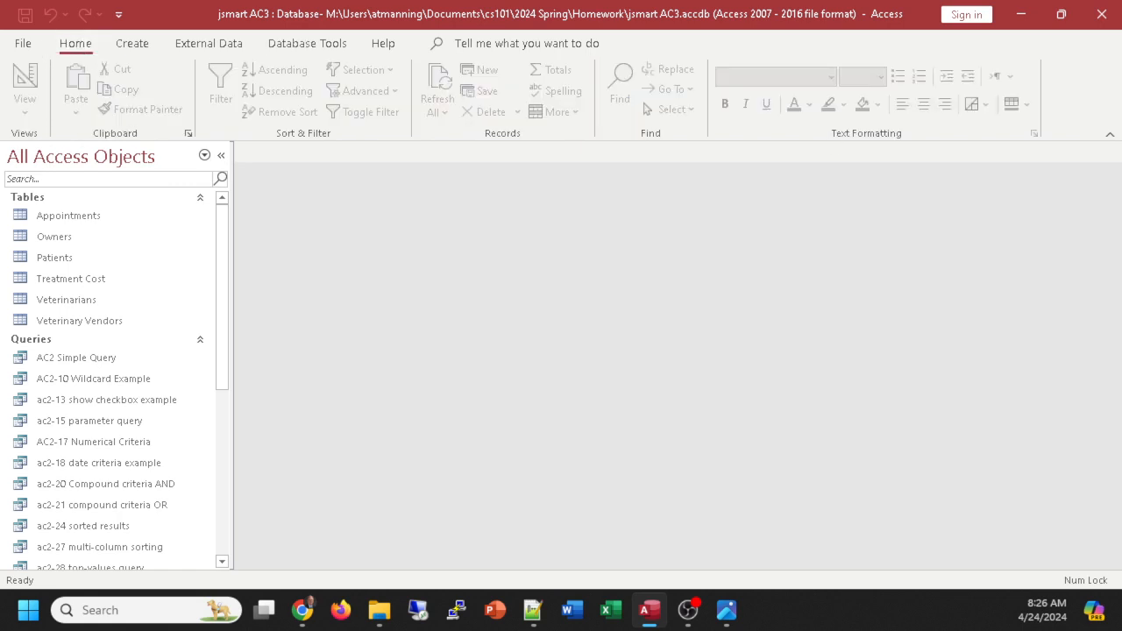
{"action": "key", "text": "alt+Tab"}
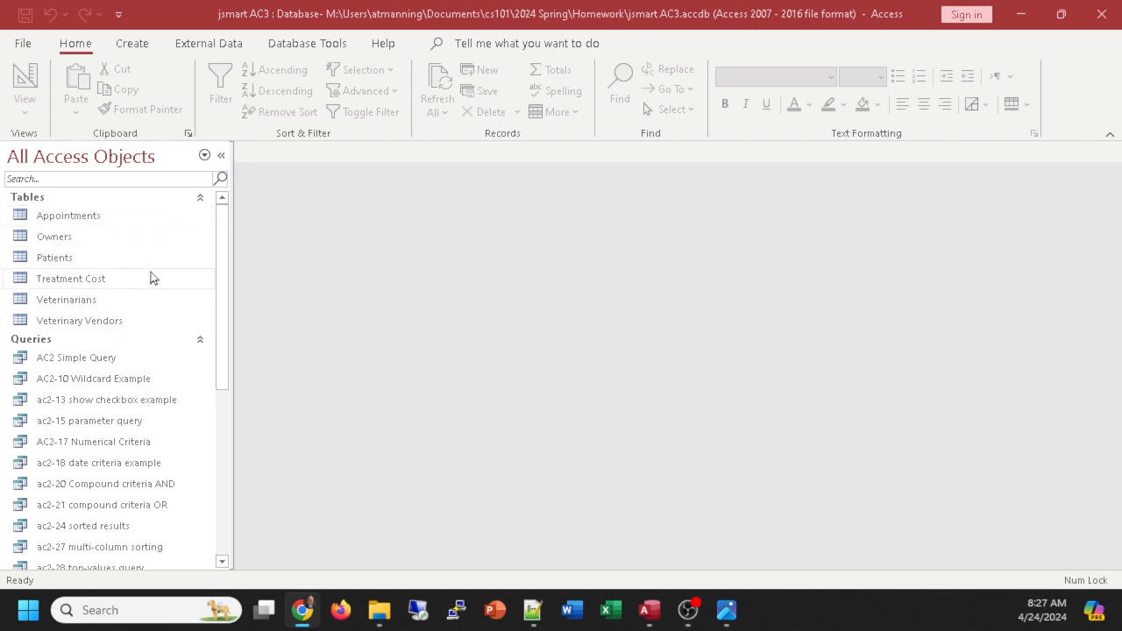
Step: Open the Veterinary Vendors table, examine its vendor names and street addresses, and close the table
{"action": "left_click", "coordinate": [84, 327]}
{"action": "double_click", "coordinate": [85, 327]}
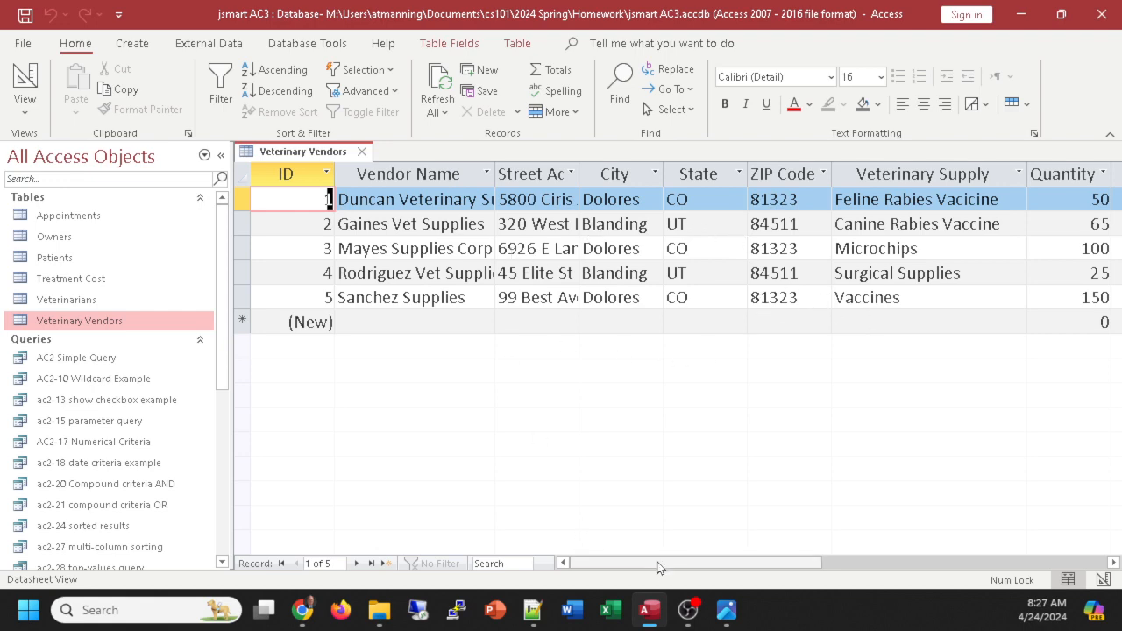
{"action": "left_click_drag", "start_coordinate": [653, 565], "coordinate": [551, 565]}
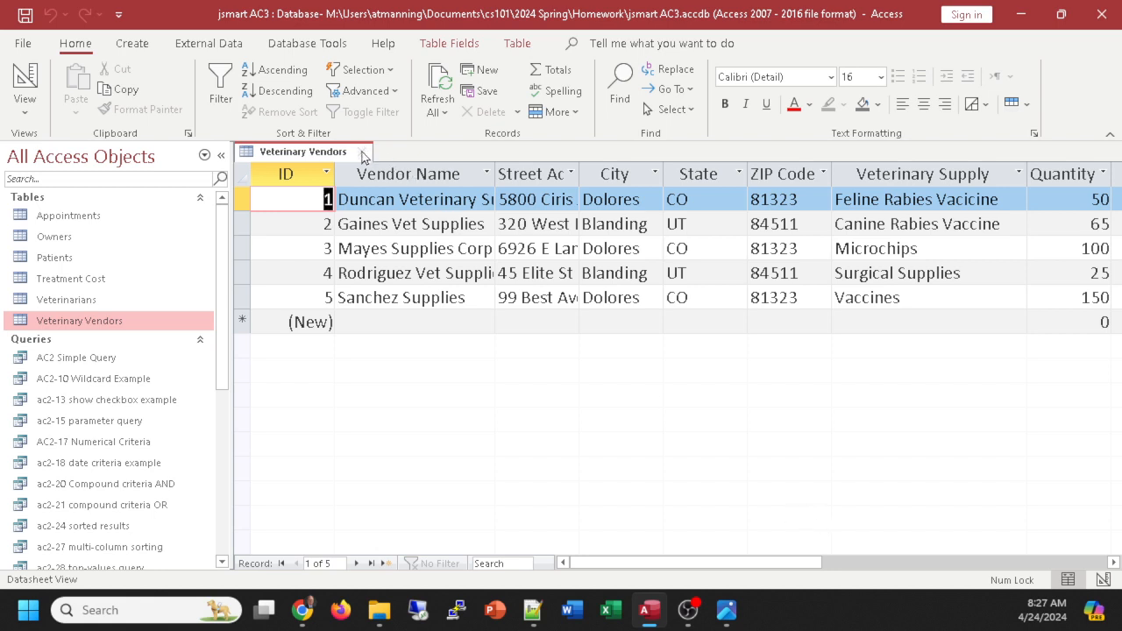
{"action": "left_click", "coordinate": [701, 293]}
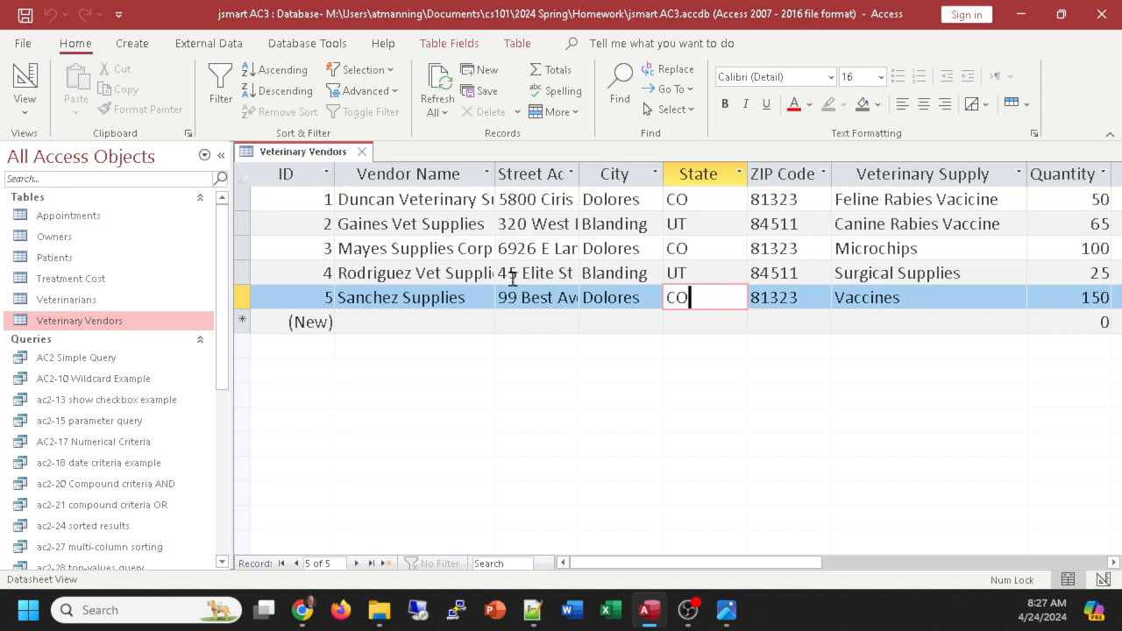
{"action": "left_click", "coordinate": [243, 296]}
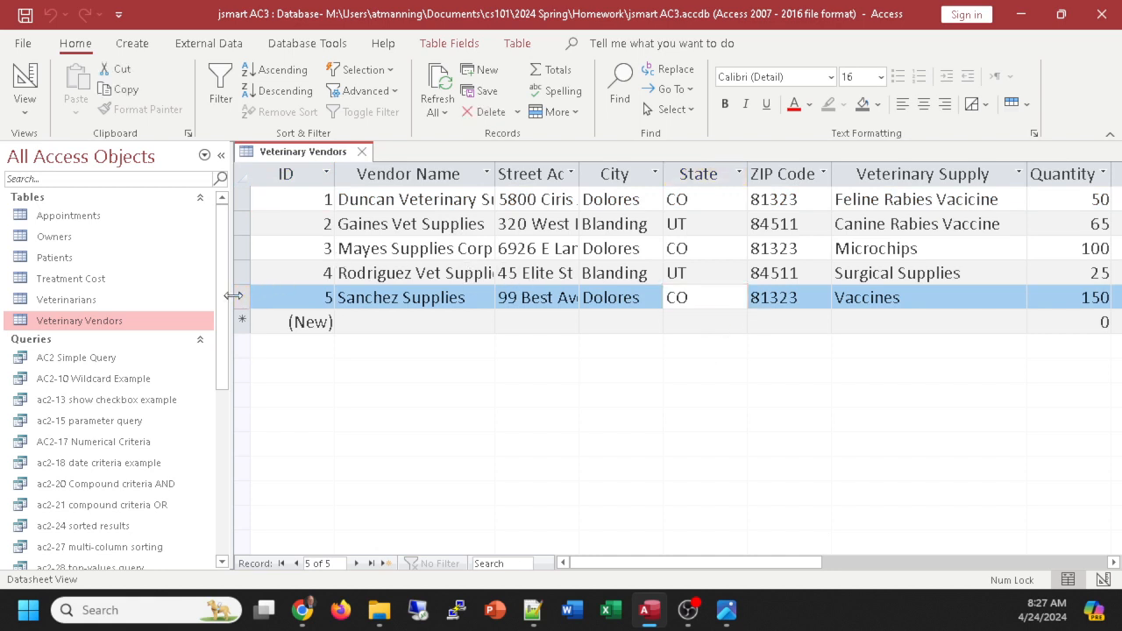
{"action": "left_click", "coordinate": [357, 199]}
{"action": "left_click", "coordinate": [377, 223]}
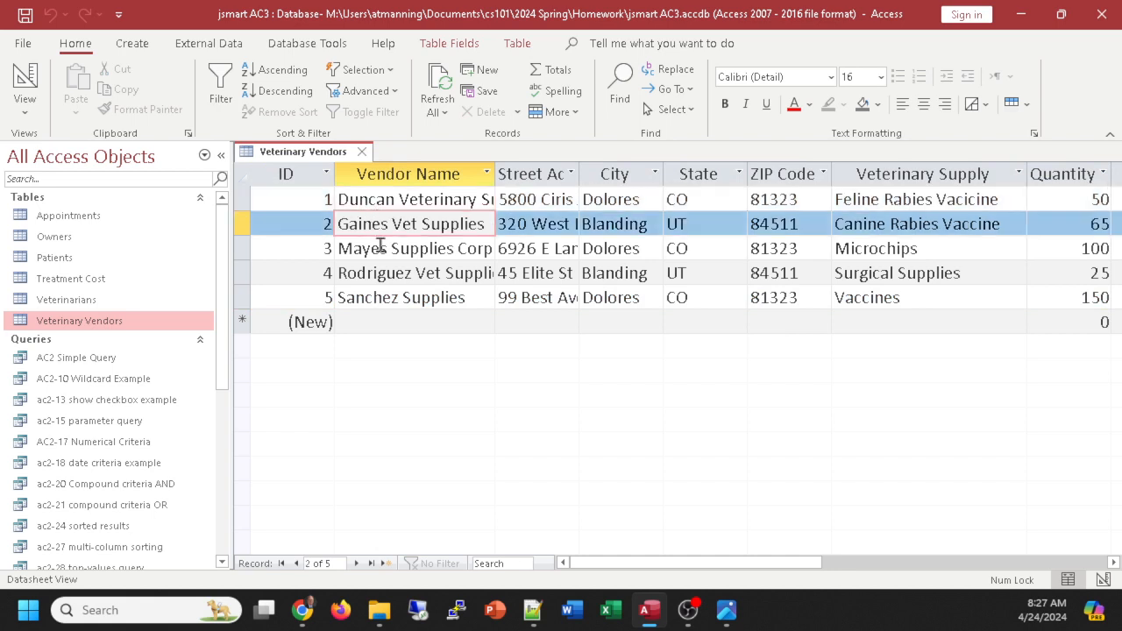
{"action": "left_click", "coordinate": [380, 248]}
{"action": "left_click", "coordinate": [562, 224]}
{"action": "left_click", "coordinate": [555, 248]}
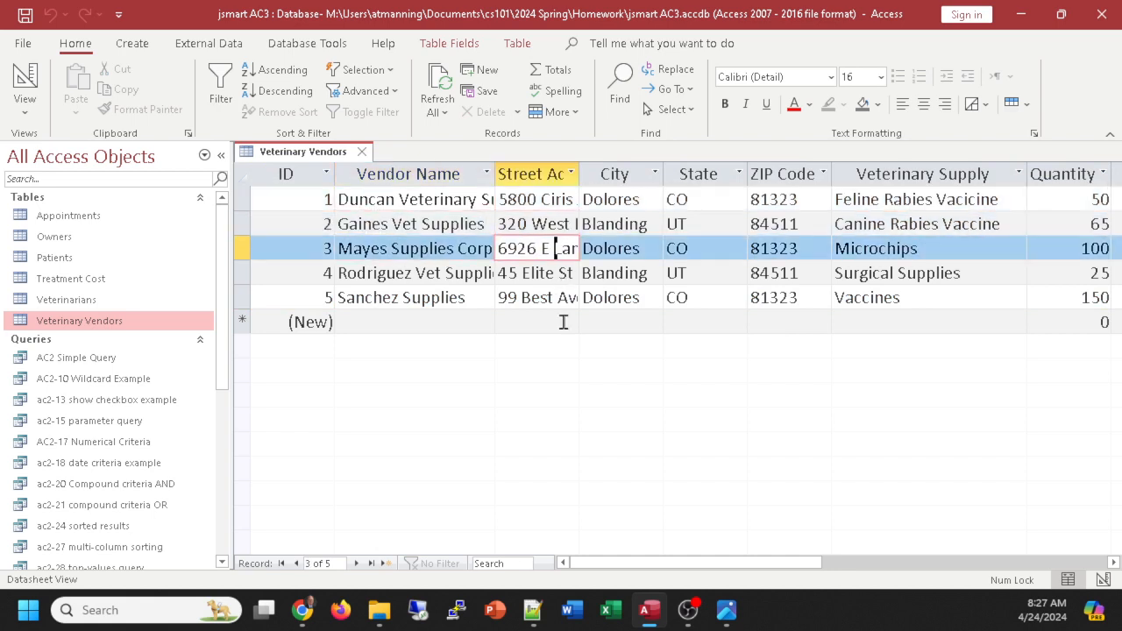
{"action": "left_click", "coordinate": [555, 291]}
{"action": "left_click", "coordinate": [547, 272]}
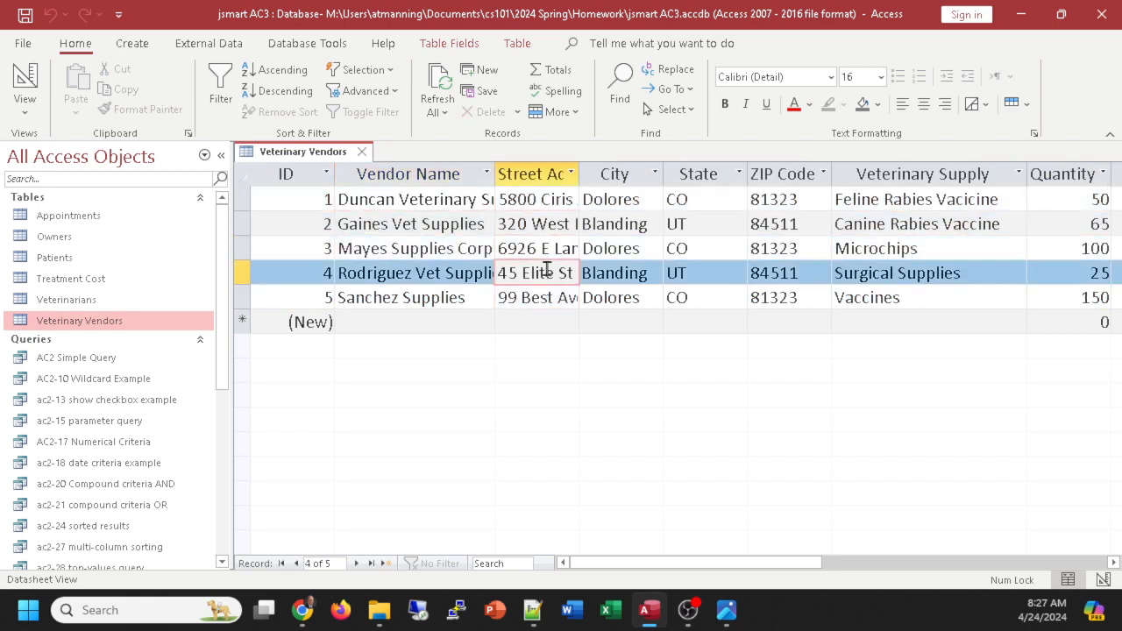
{"action": "left_click", "coordinate": [361, 153]}
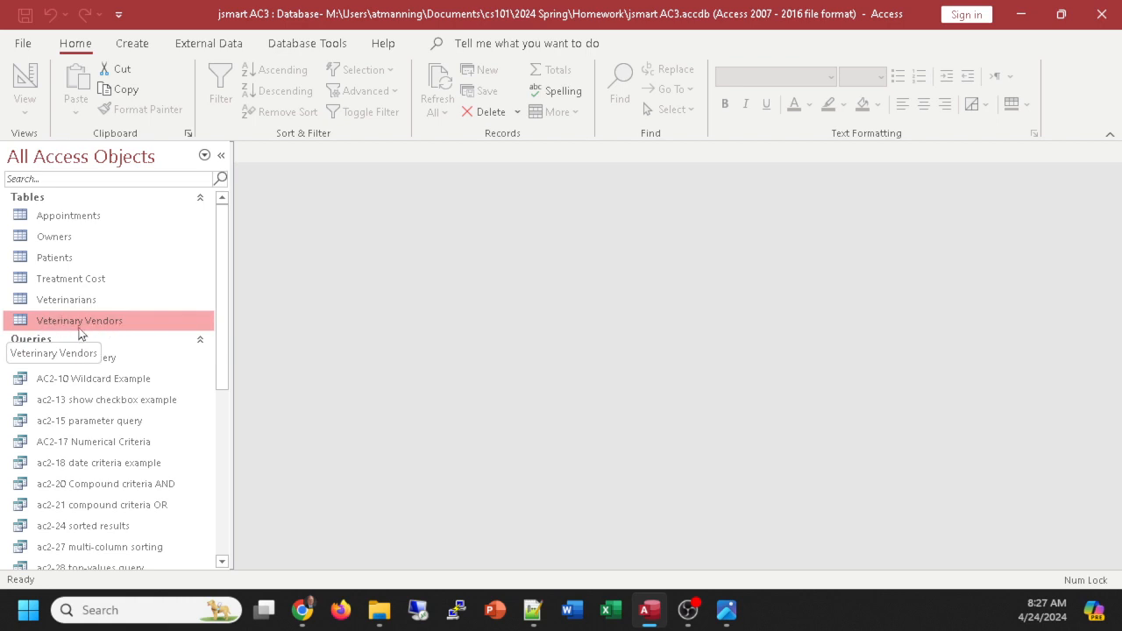
Step: Create a split form based on the Veterinary Vendors table
{"action": "left_click", "coordinate": [134, 45]}
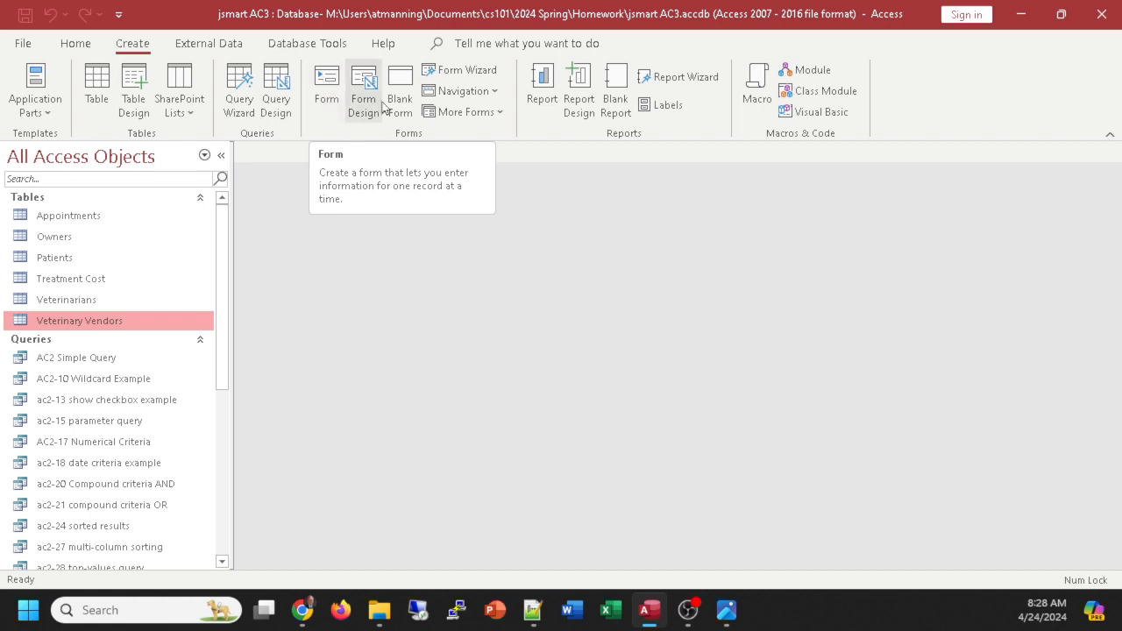
{"action": "left_click", "coordinate": [503, 118]}
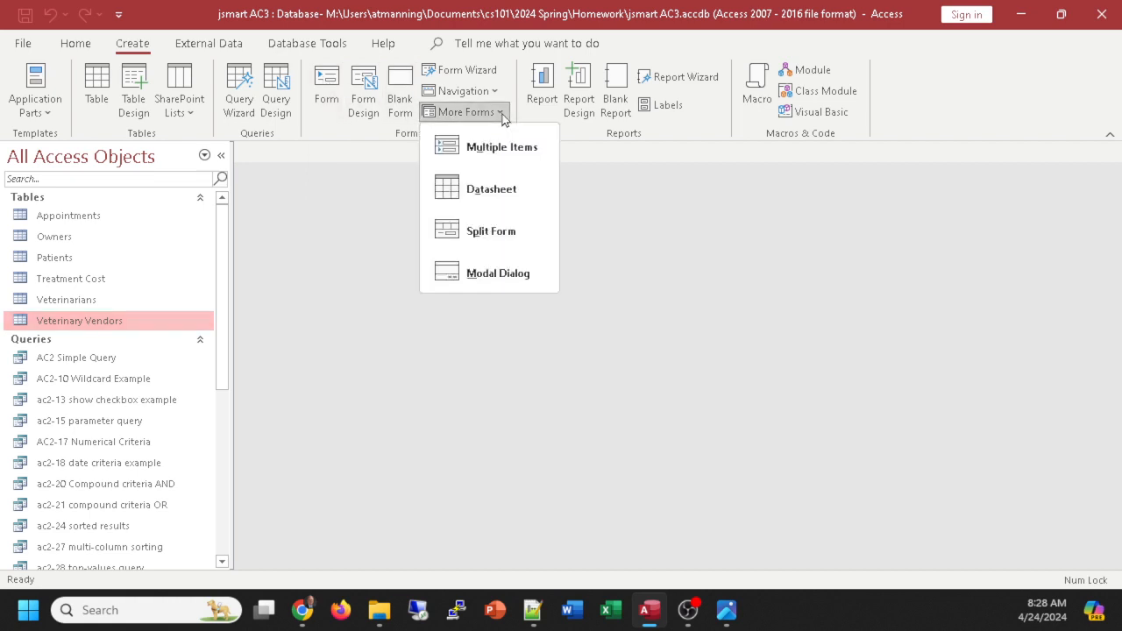
{"action": "left_click", "coordinate": [488, 231]}
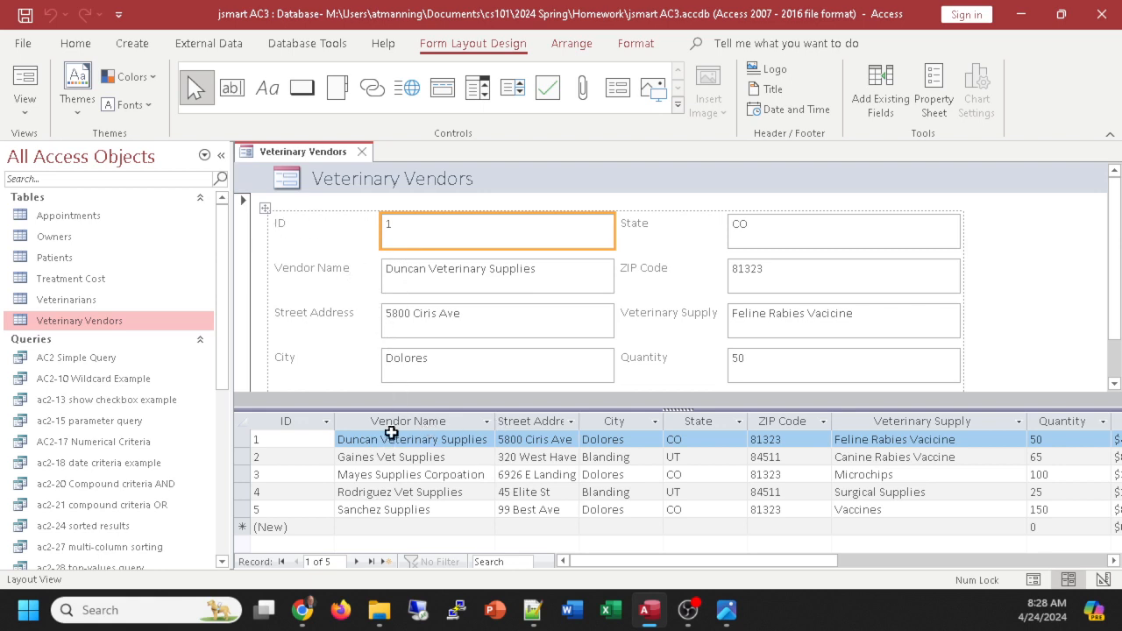
Step: Browse the vendor records in the split form, comparing the form with its datasheet, and return to the first record
{"action": "left_click", "coordinate": [356, 561]}
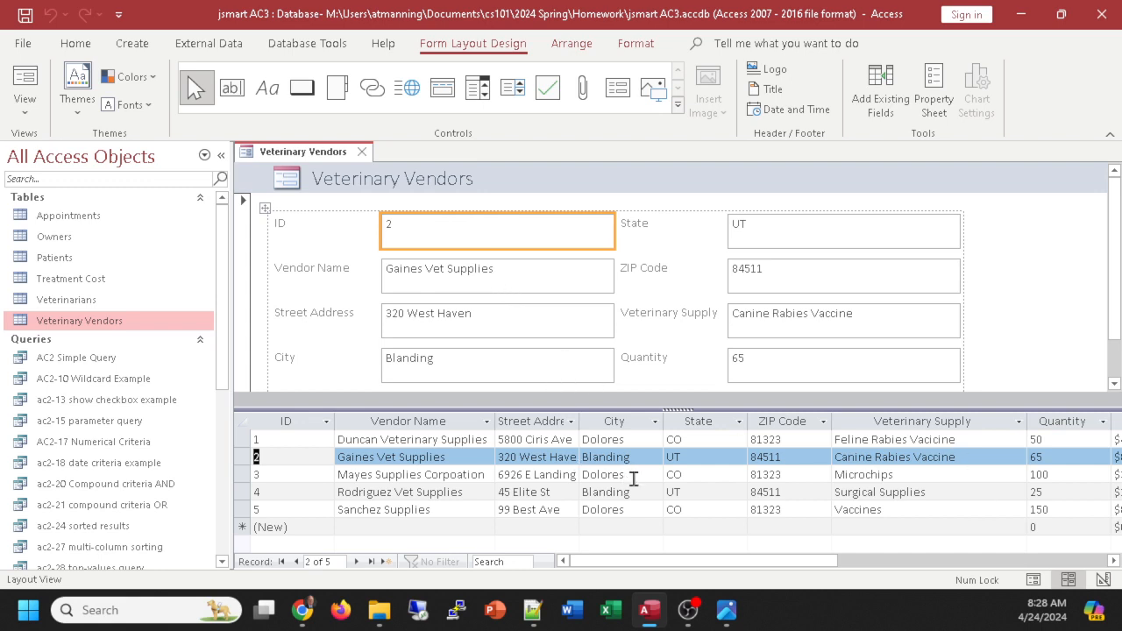
{"action": "left_click", "coordinate": [357, 562]}
{"action": "left_click", "coordinate": [356, 562]}
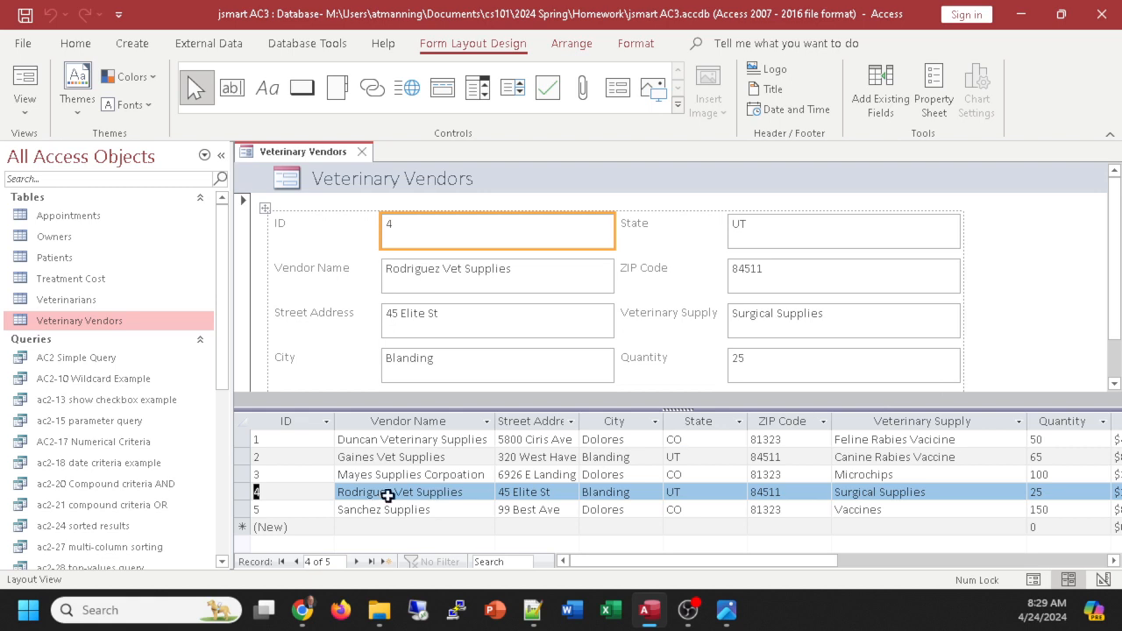
{"action": "left_click", "coordinate": [246, 436]}
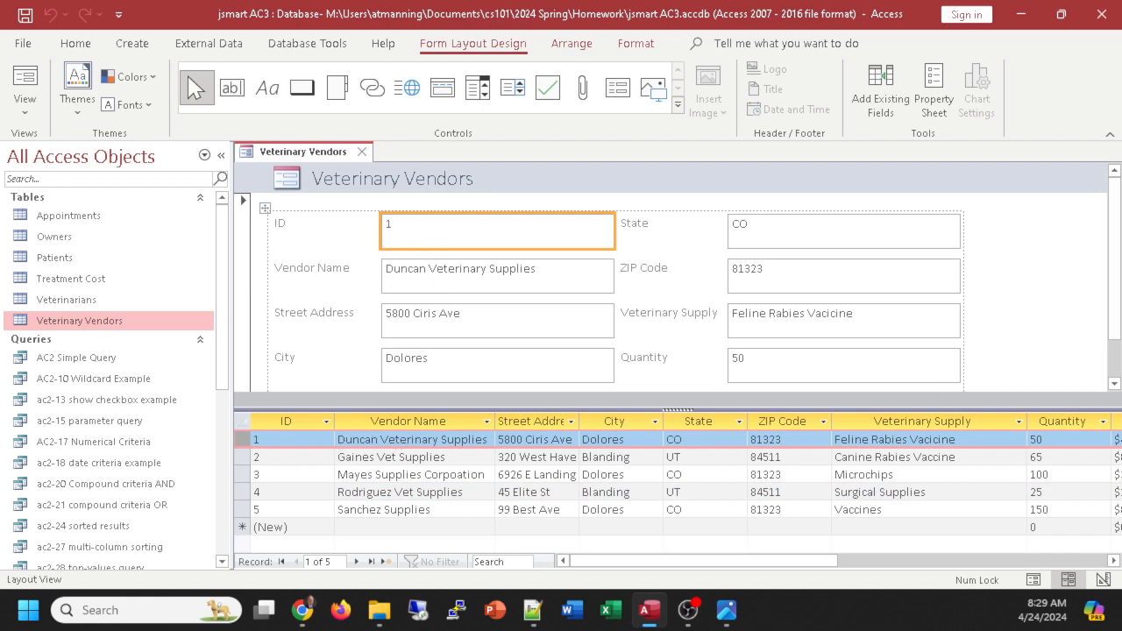
{"action": "key", "text": "alt+Tab"}
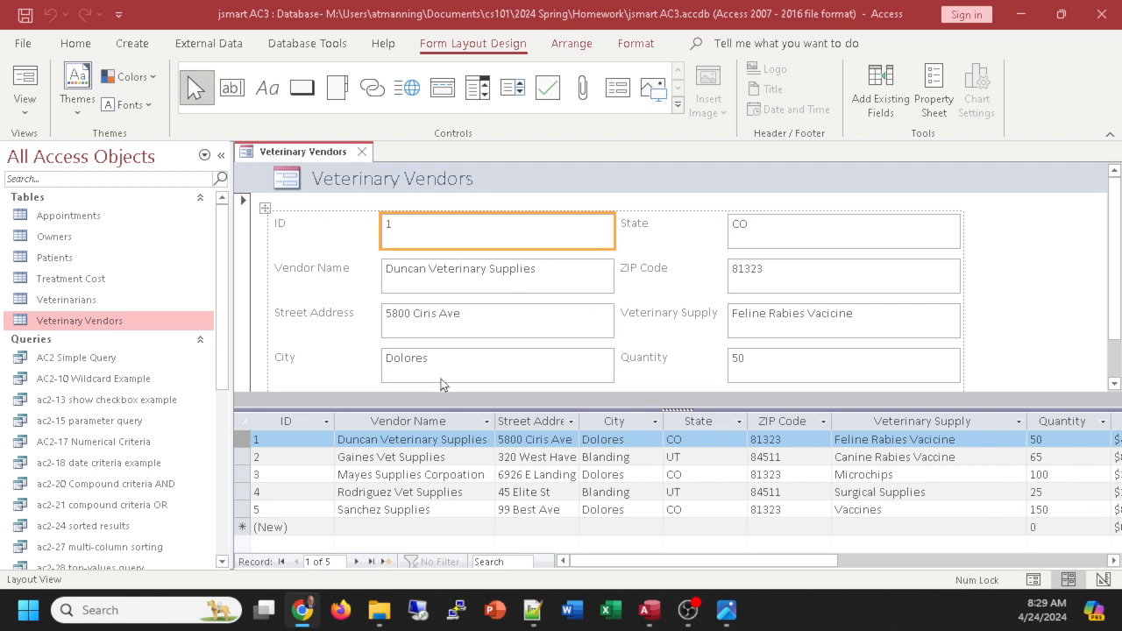
Step: Start a new blank vendor record and switch the split form to Form View with Vendor Name active
{"action": "left_click", "coordinate": [385, 562]}
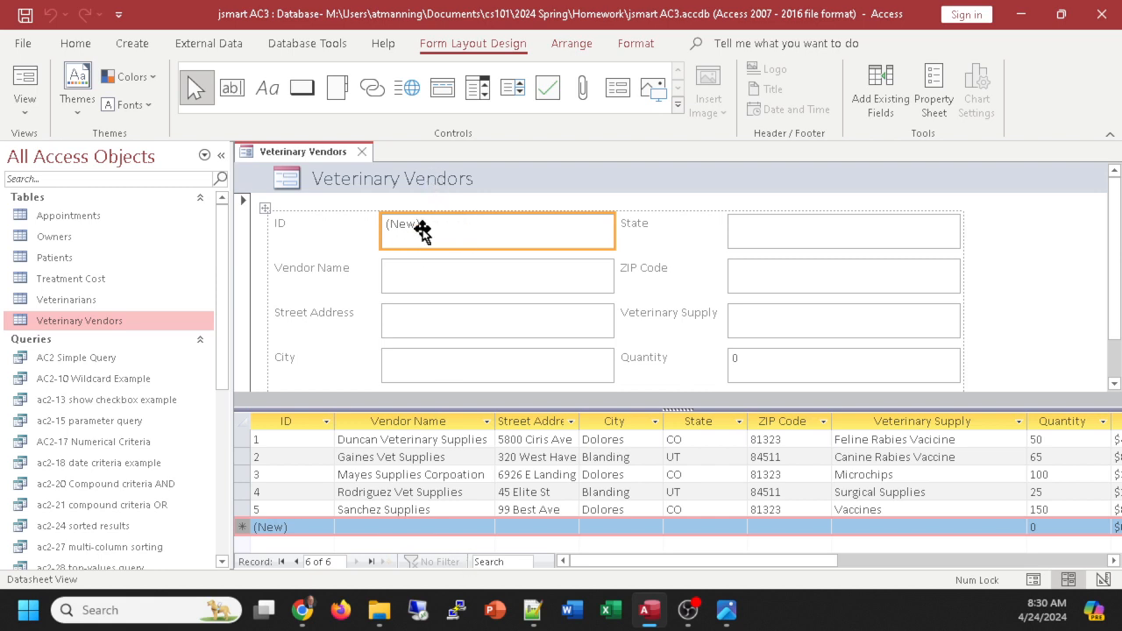
{"action": "left_click", "coordinate": [425, 276]}
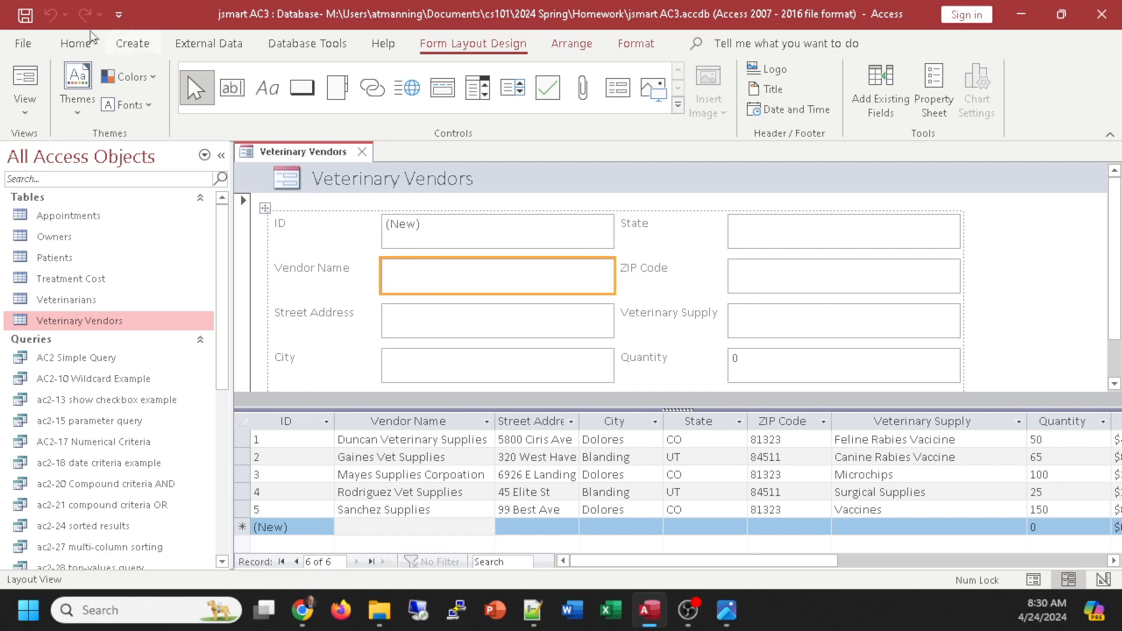
{"action": "left_click", "coordinate": [26, 79]}
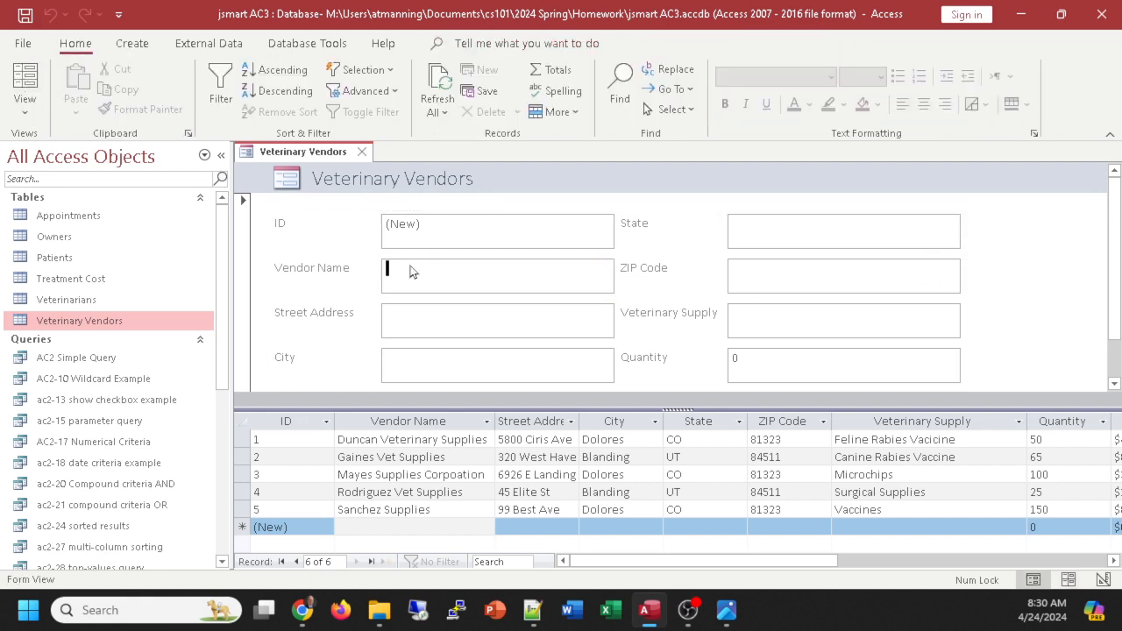
Step: Enter Global Pet Supply as the new record's vendor name, staying in Form View
{"action": "type", "text": "Gl"}
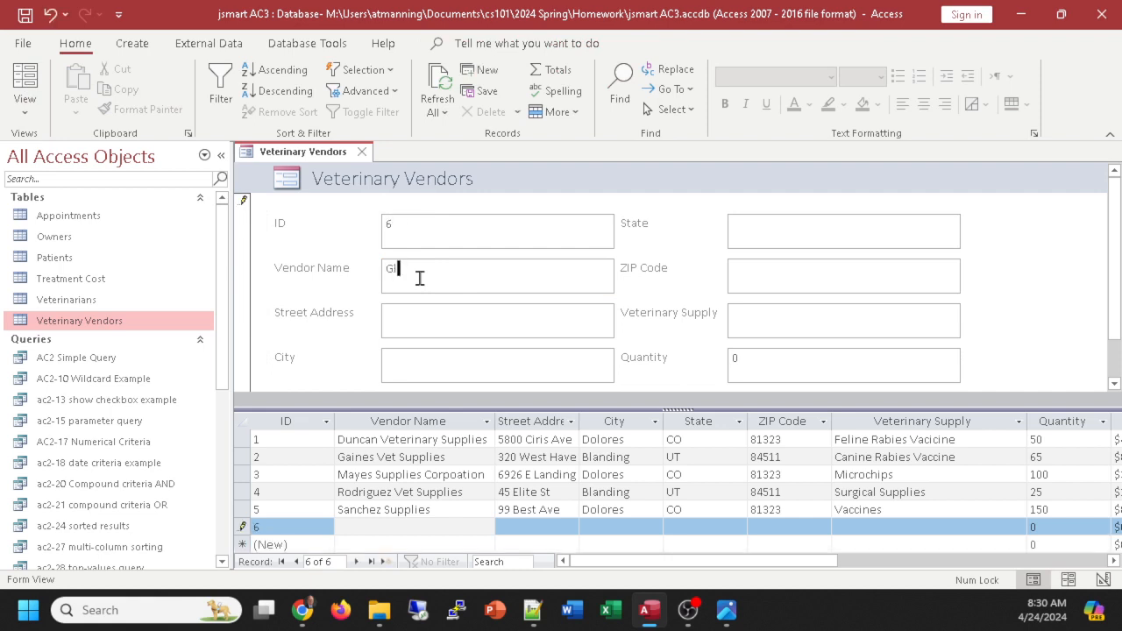
{"action": "type", "text": "obal Pet"}
{"action": "key", "text": "Tab"}
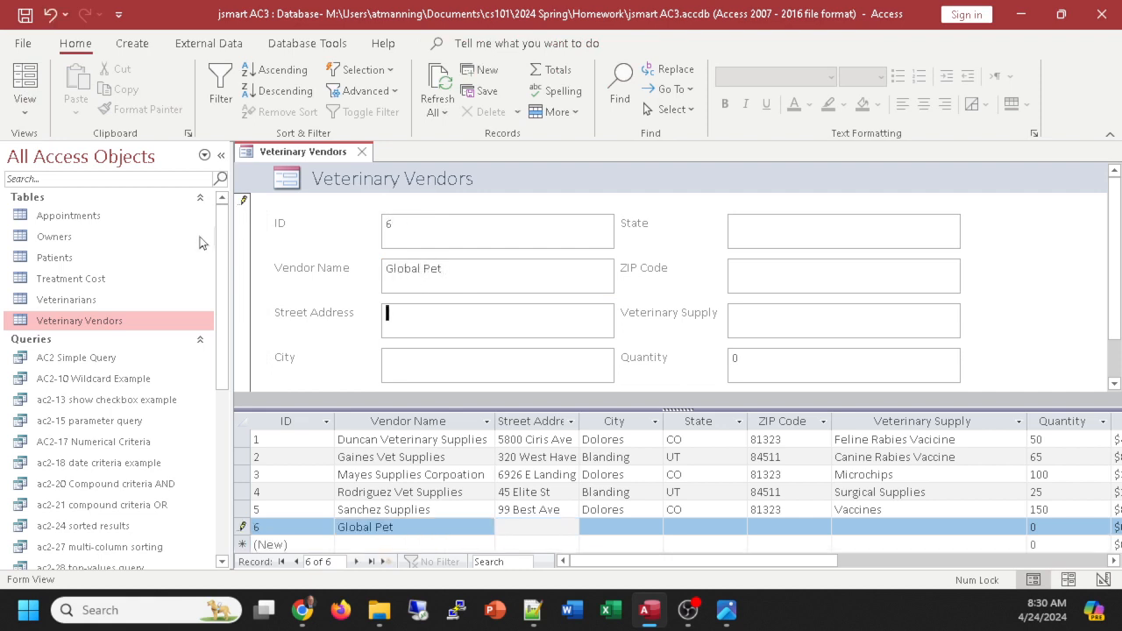
{"action": "left_click", "coordinate": [491, 268]}
{"action": "type", "text": "Supply"}
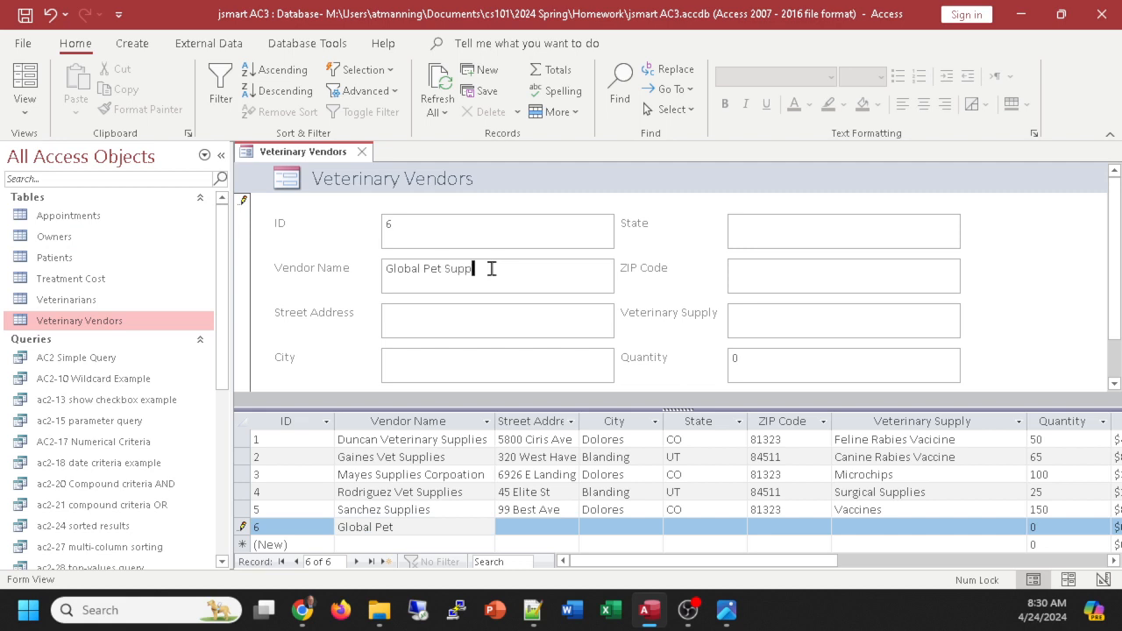
{"action": "left_click", "coordinate": [26, 113]}
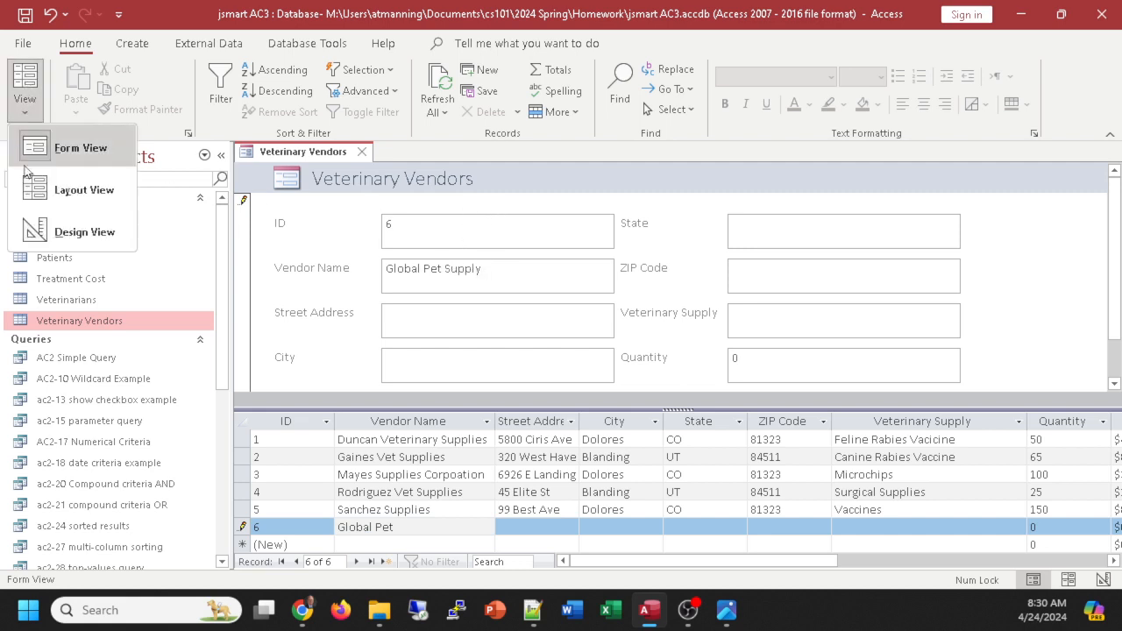
{"action": "left_click", "coordinate": [35, 147]}
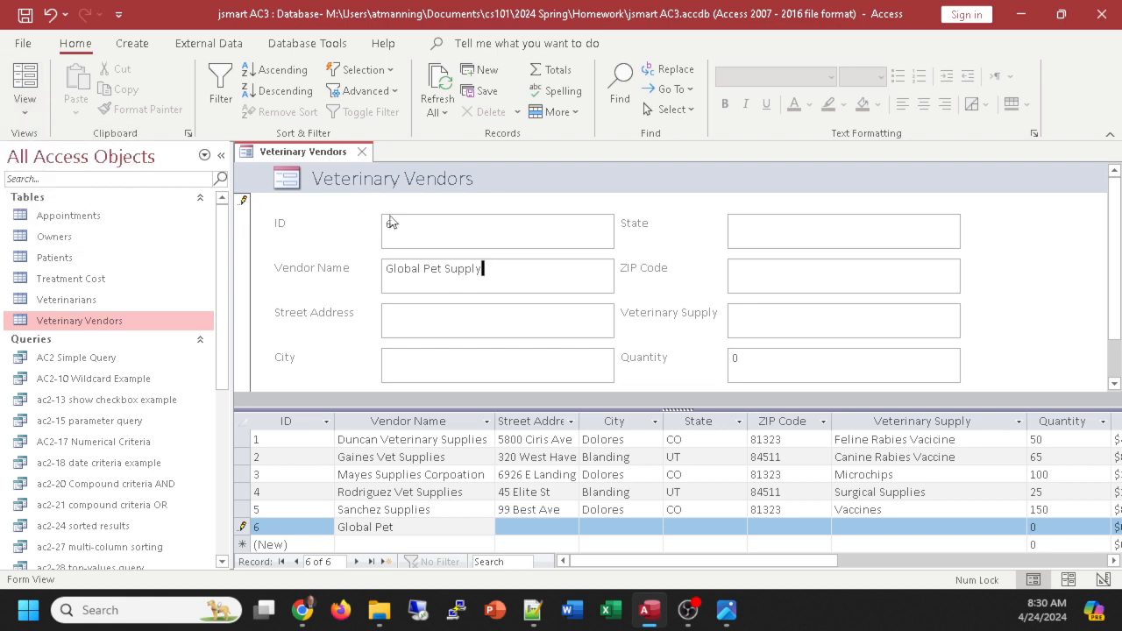
Step: Fill in the new vendor's street address and enter Dallas as the city
{"action": "left_click", "coordinate": [457, 320]}
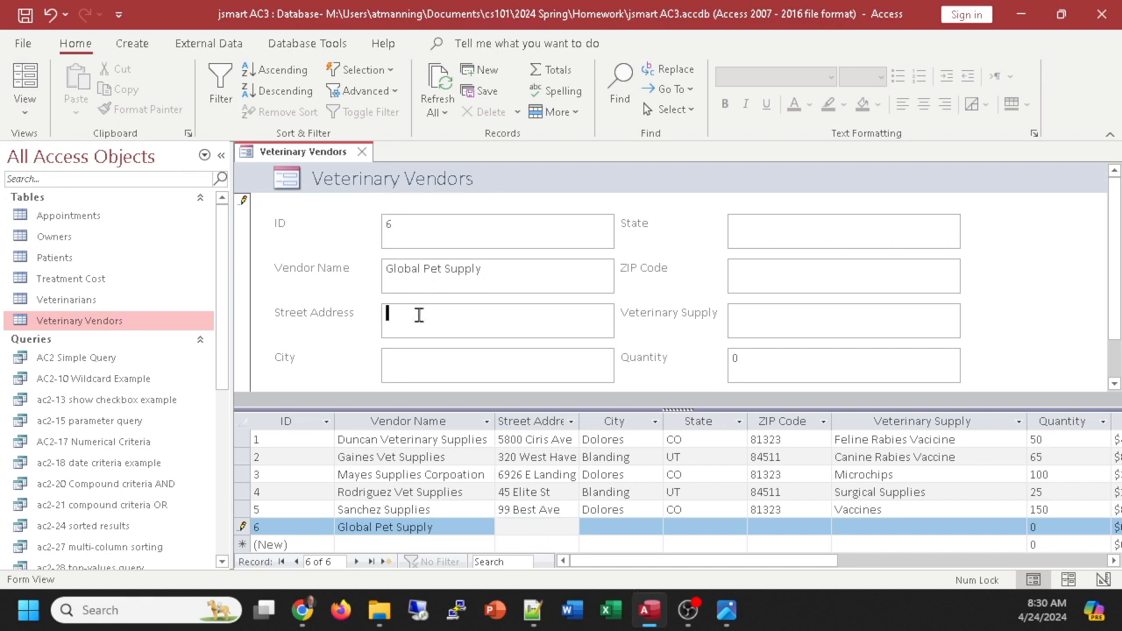
{"action": "type", "text": "1001 Western Way"}
{"action": "key", "text": "Tab"}
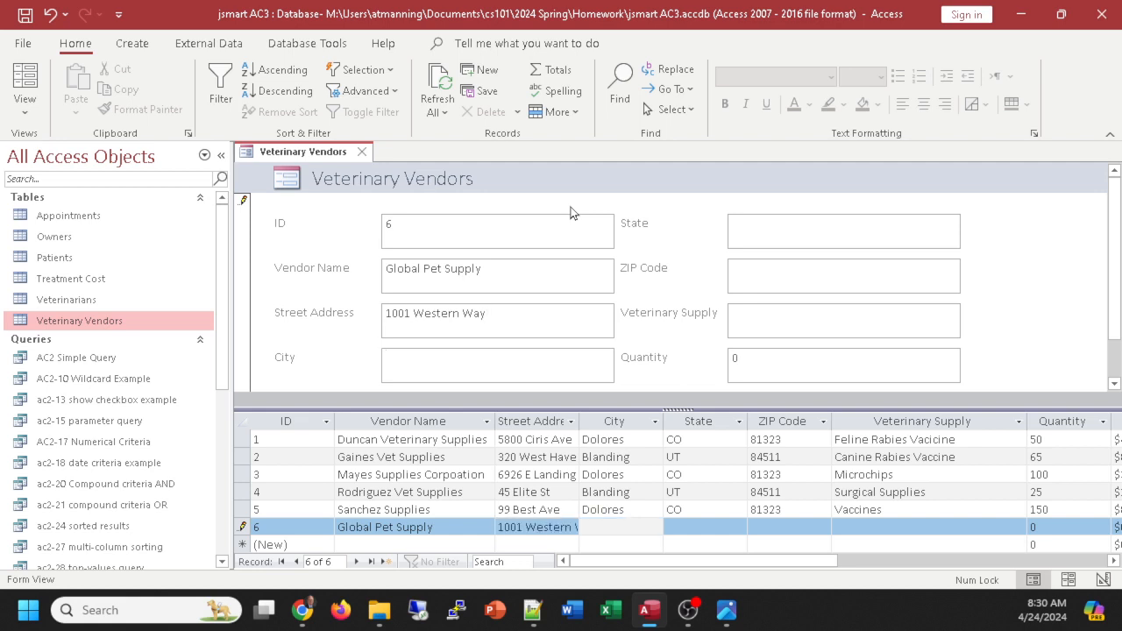
{"action": "type", "text": "Dallas"}
{"action": "key", "text": "Tab"}
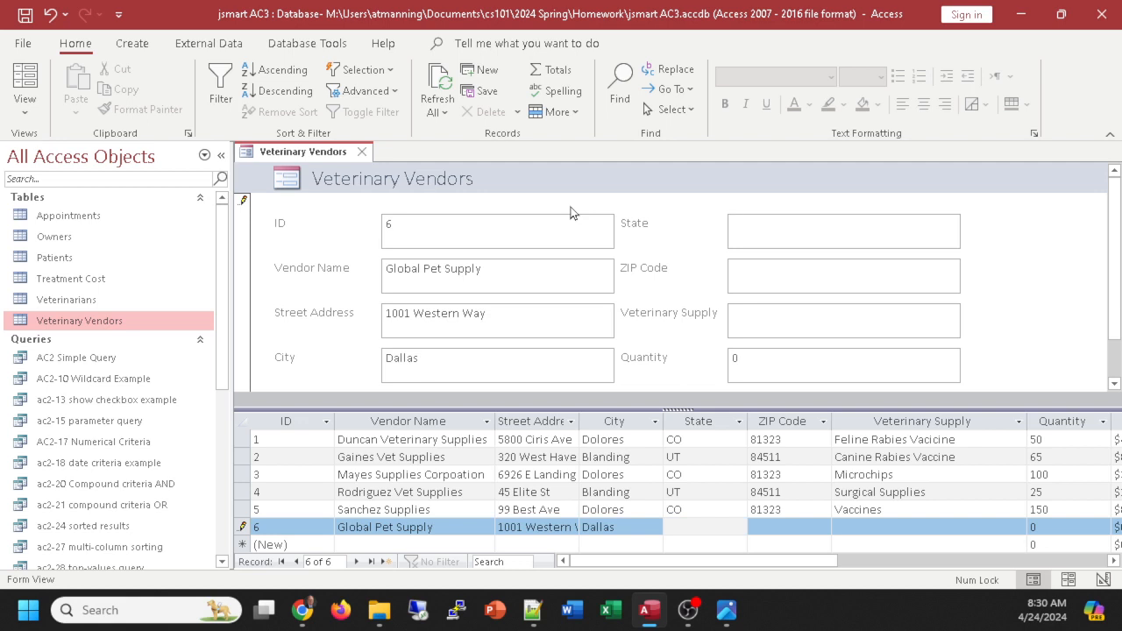
Step: Set the new vendor's state to TX and fill in its ZIP code
{"action": "type", "text": "TX"}
{"action": "key", "text": "Tab"}
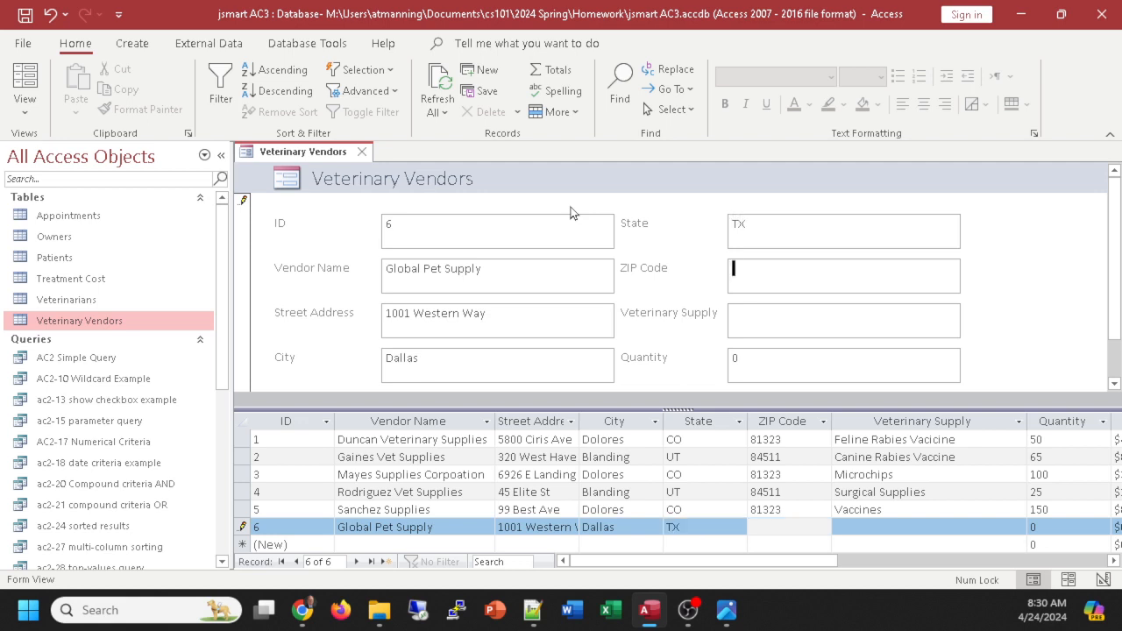
{"action": "type", "text": "70001"}
{"action": "key", "text": "Tab"}
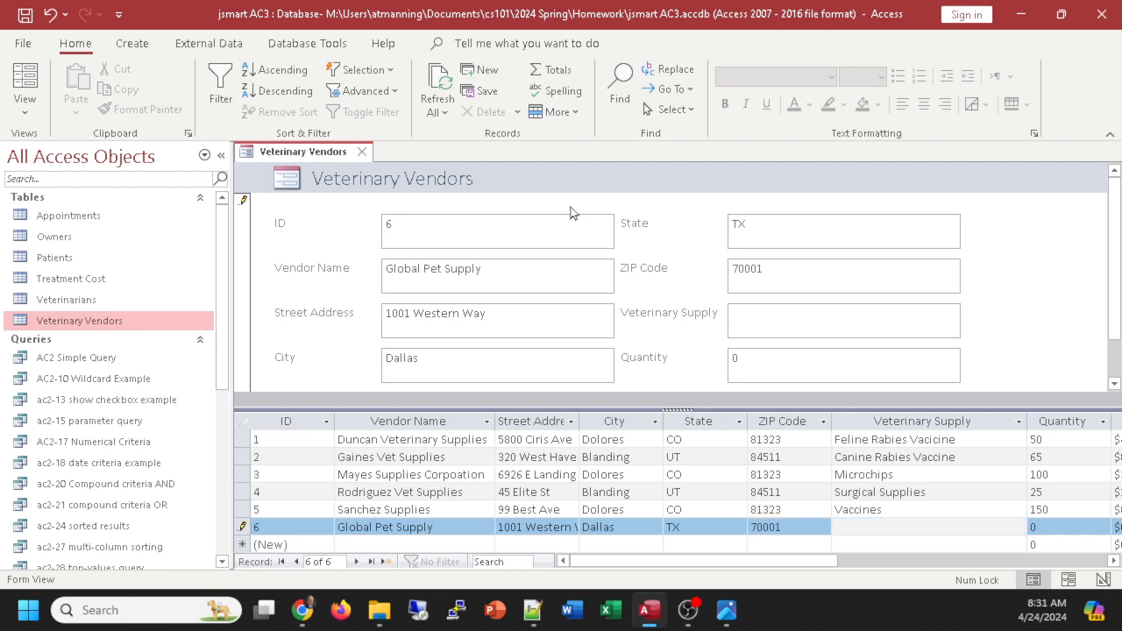
Step: Enter Feline Leukemia Vaccine as the new vendor's veterinary supply, with a quantity of 50
{"action": "type", "text": "Feline Leukemia Vaccine"}
{"action": "key", "text": "Tab"}
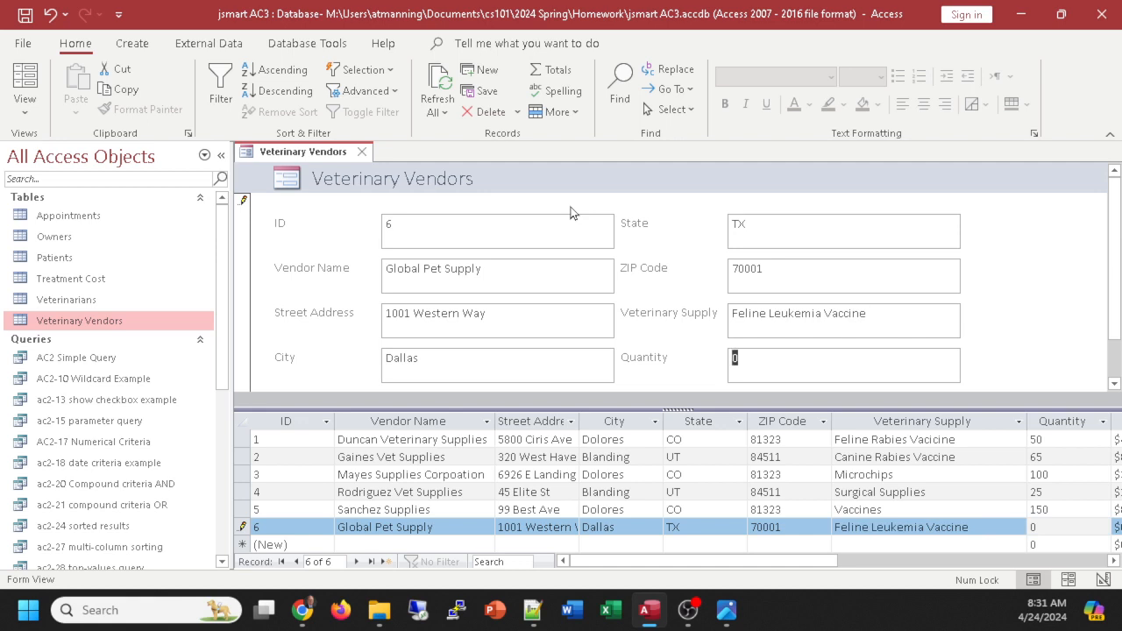
{"action": "type", "text": "50"}
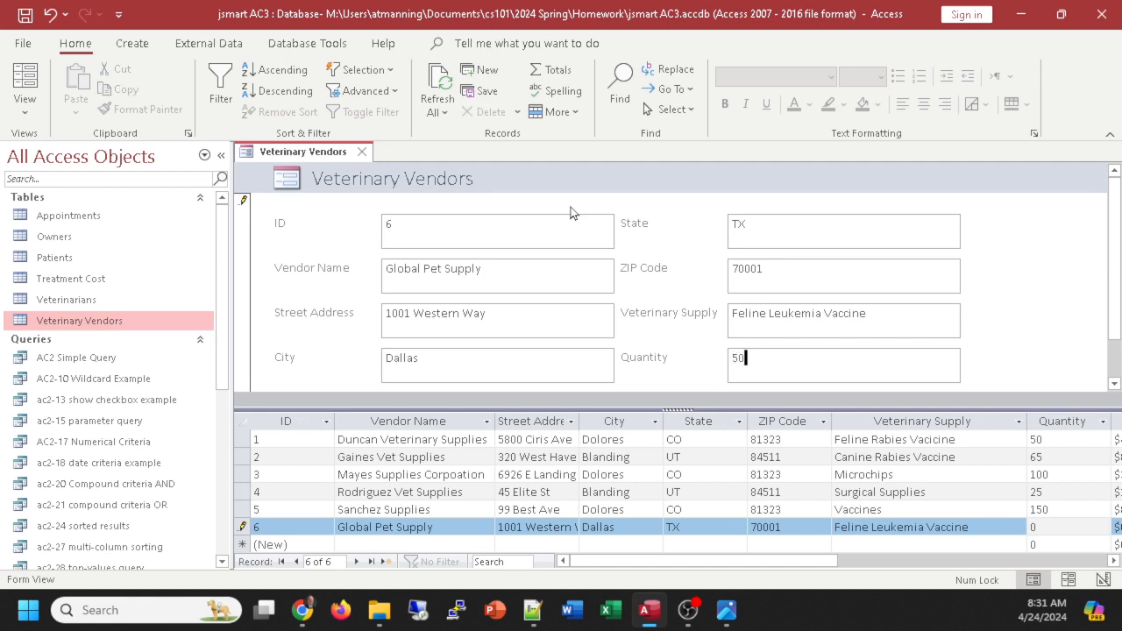
Step: Enter 9.75 as the new vendor's cost and check the completed record in the datasheet
{"action": "scroll", "coordinate": [1034, 326], "scroll_direction": "down", "scroll_amount": 1}
{"action": "left_click", "coordinate": [831, 350]}
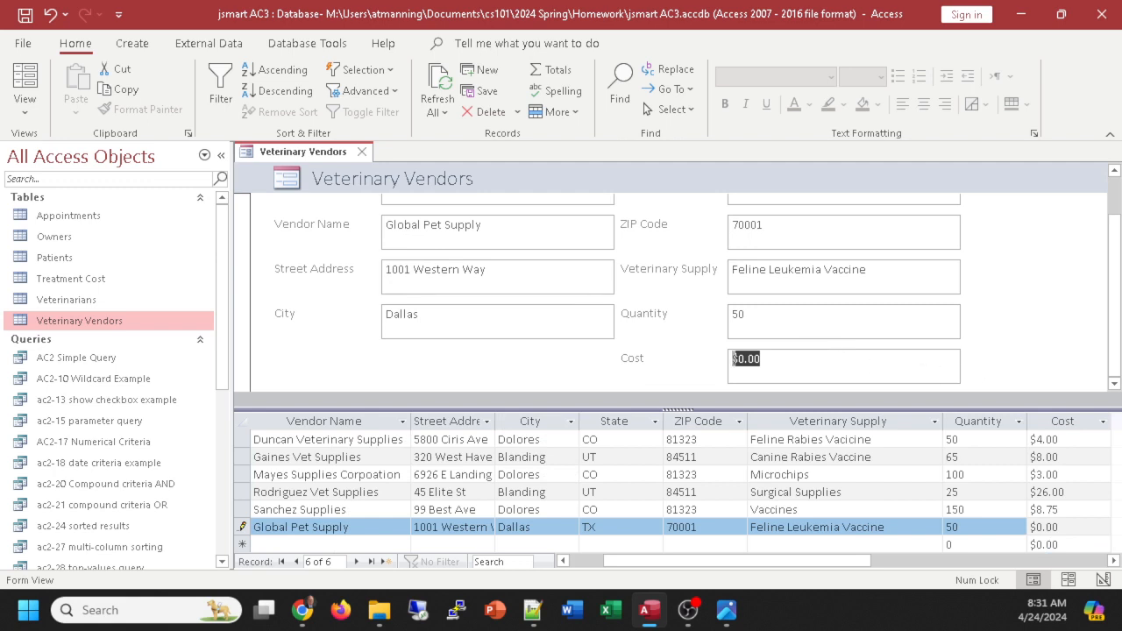
{"action": "type", "text": "9.75"}
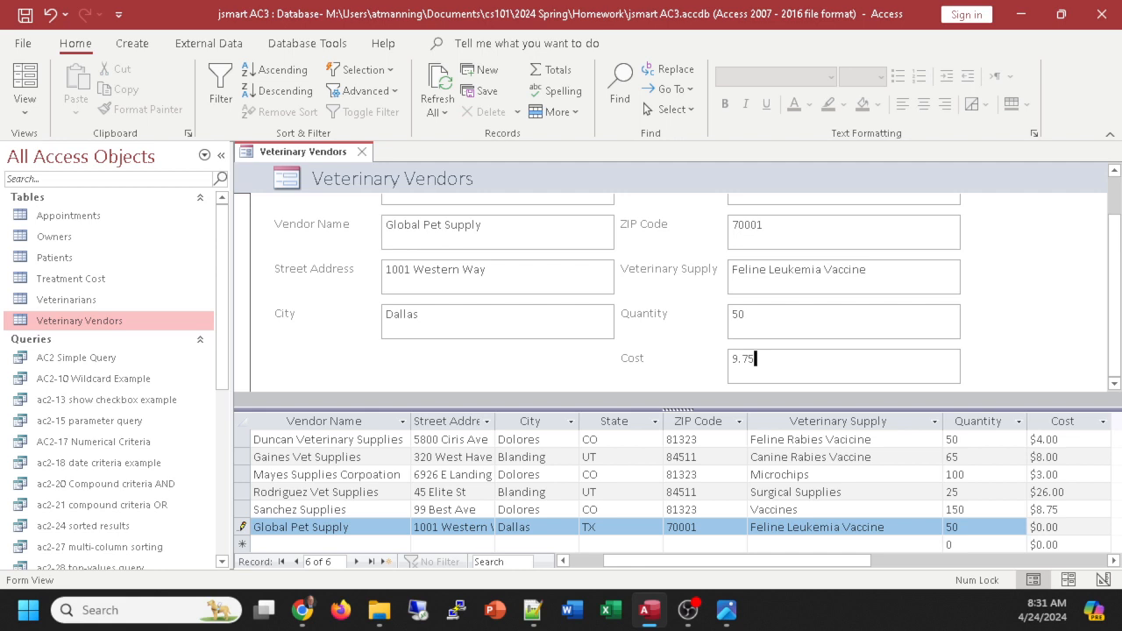
{"action": "left_click", "coordinate": [879, 322]}
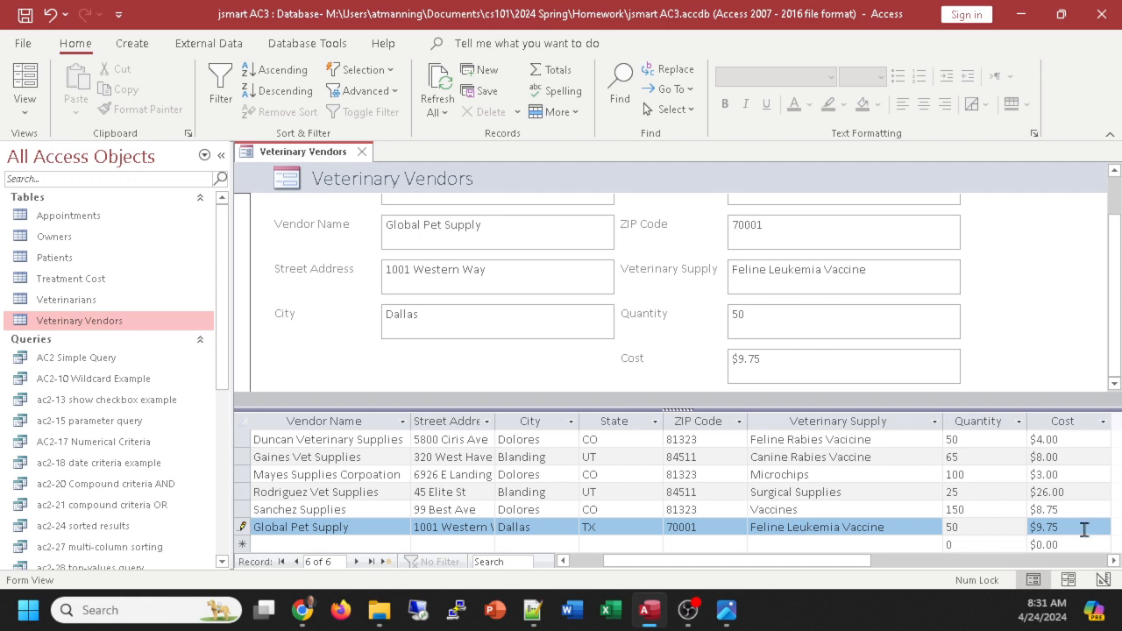
{"action": "left_click", "coordinate": [1113, 561]}
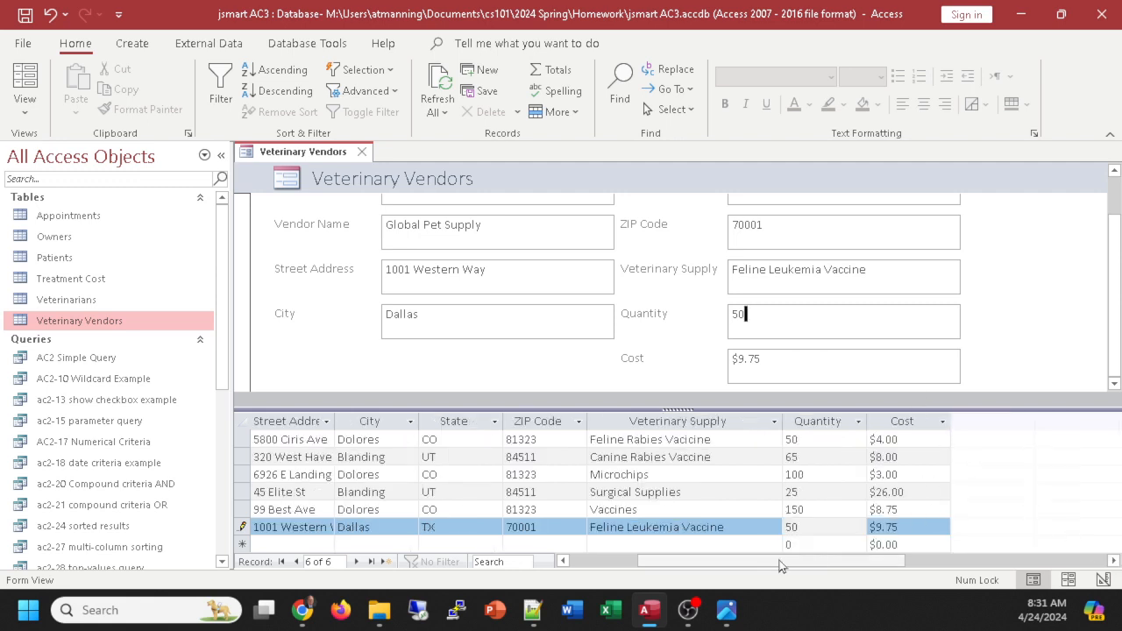
{"action": "left_click_drag", "start_coordinate": [651, 571], "coordinate": [583, 570]}
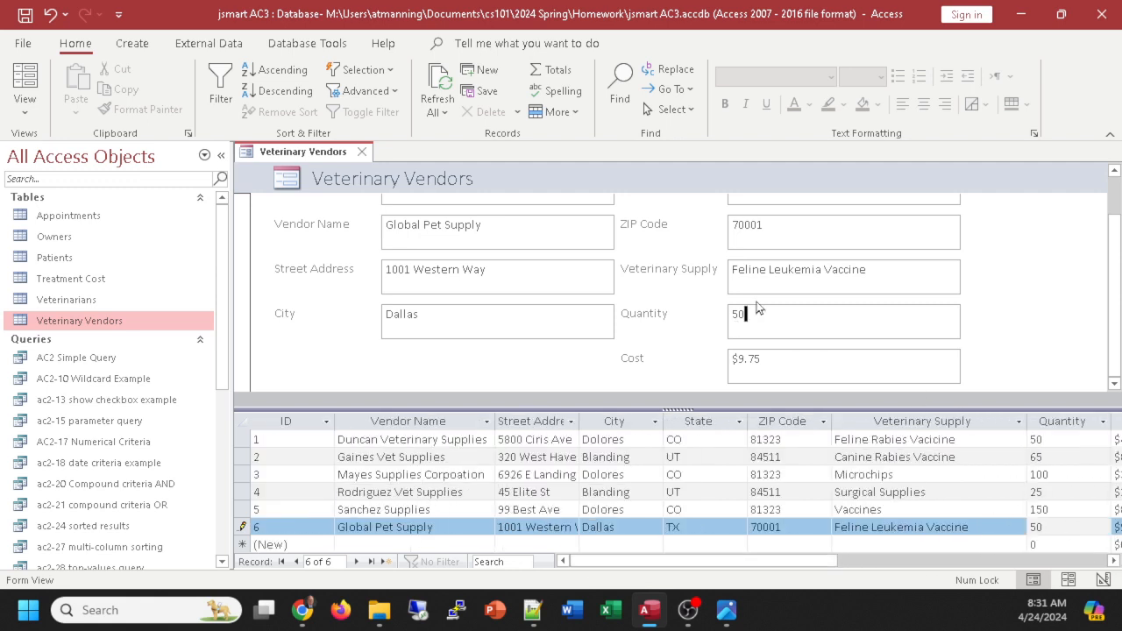
{"action": "left_click", "coordinate": [1037, 527]}
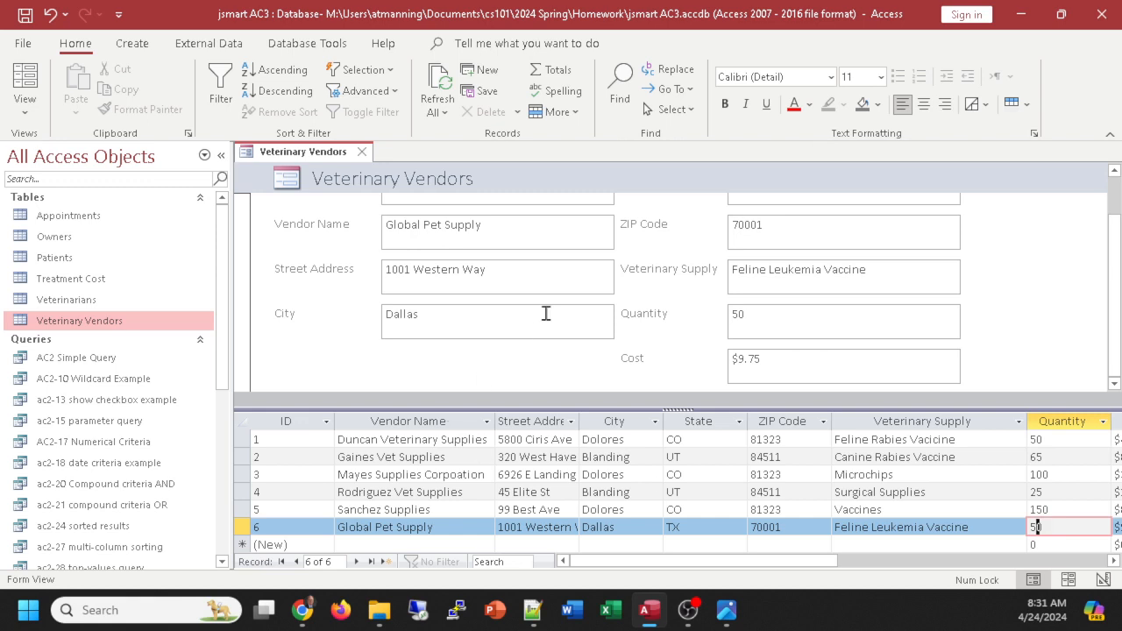
Step: Close the split form and save it under the name Veterinary Vendors AC3-5
{"action": "left_click", "coordinate": [363, 152]}
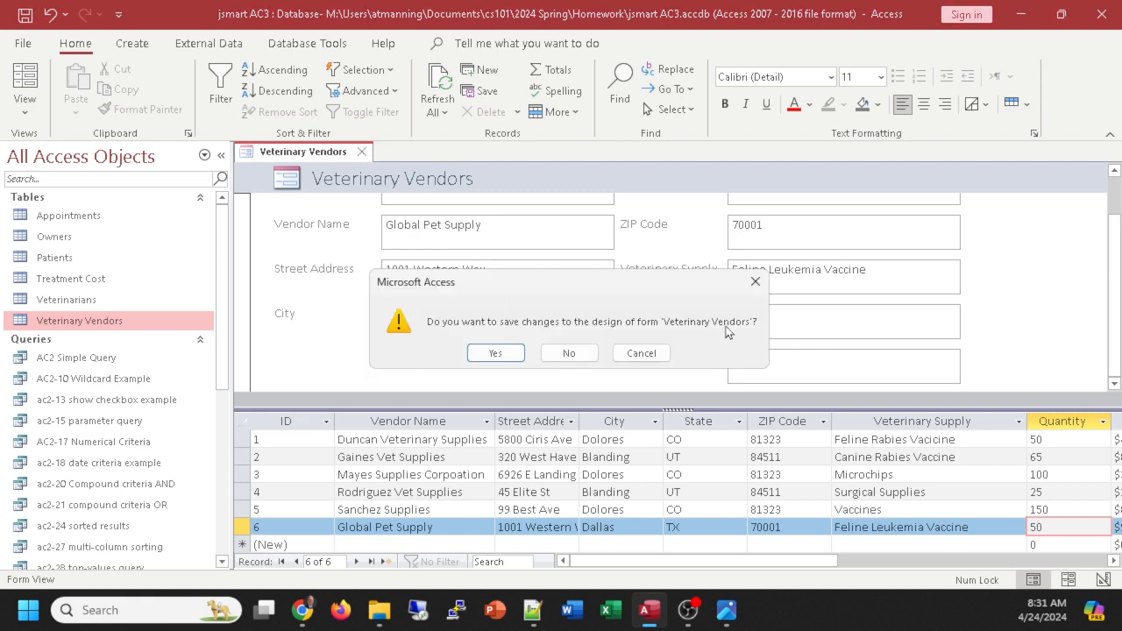
{"action": "left_click", "coordinate": [491, 351]}
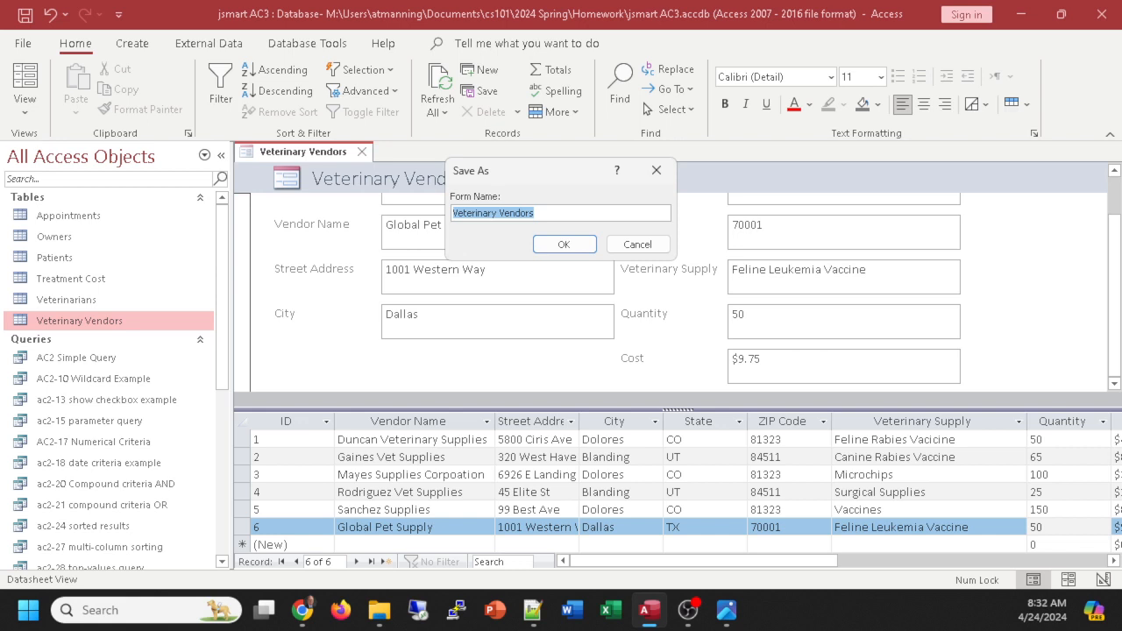
{"action": "key", "text": "alt+Tab"}
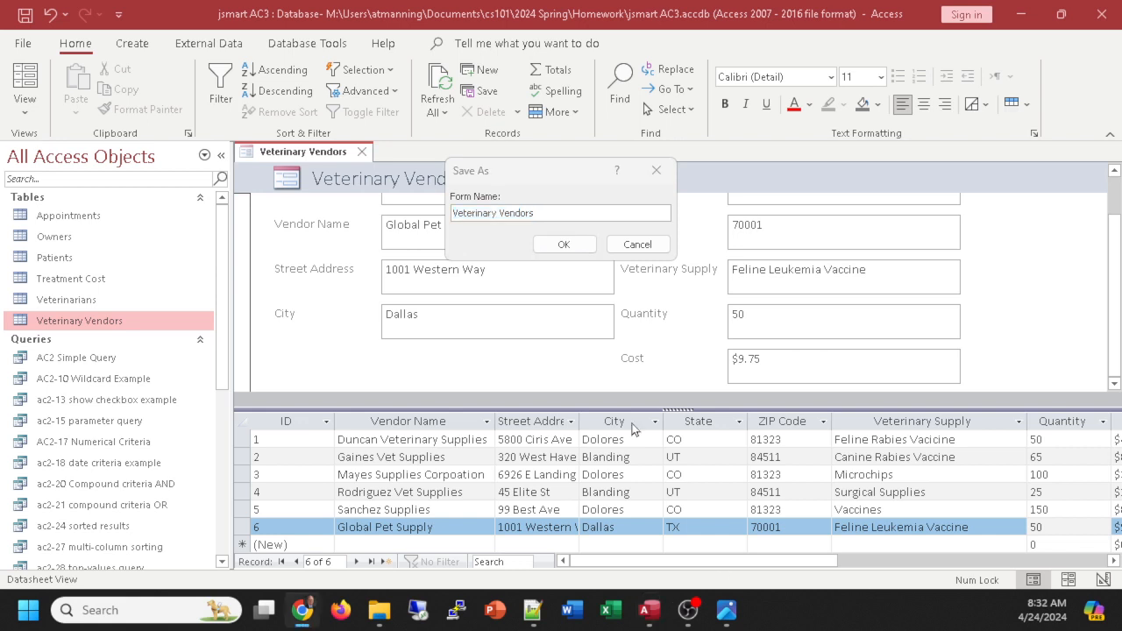
{"action": "key", "text": "alt+Tab"}
{"action": "left_click", "coordinate": [455, 212]}
{"action": "left_click", "coordinate": [594, 215]}
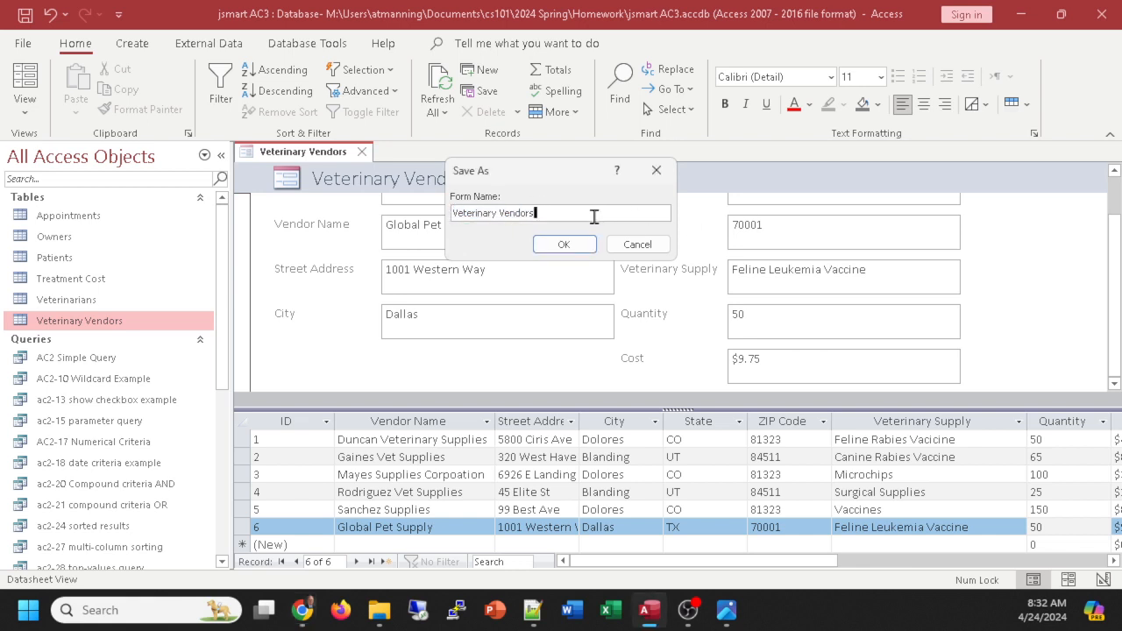
{"action": "type", "text": "AC3-5"}
{"action": "left_click", "coordinate": [565, 245]}
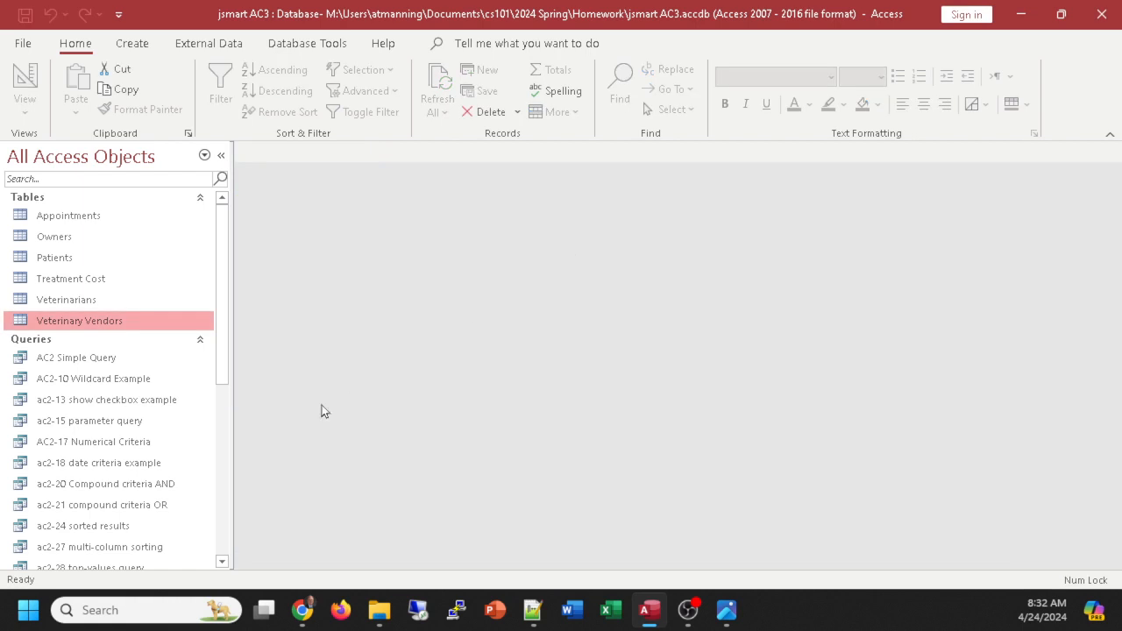
Step: Open the saved Veterinary Vendors AC3-5 form to check it, and close it again
{"action": "scroll", "coordinate": [165, 371], "scroll_direction": "down", "scroll_amount": 6}
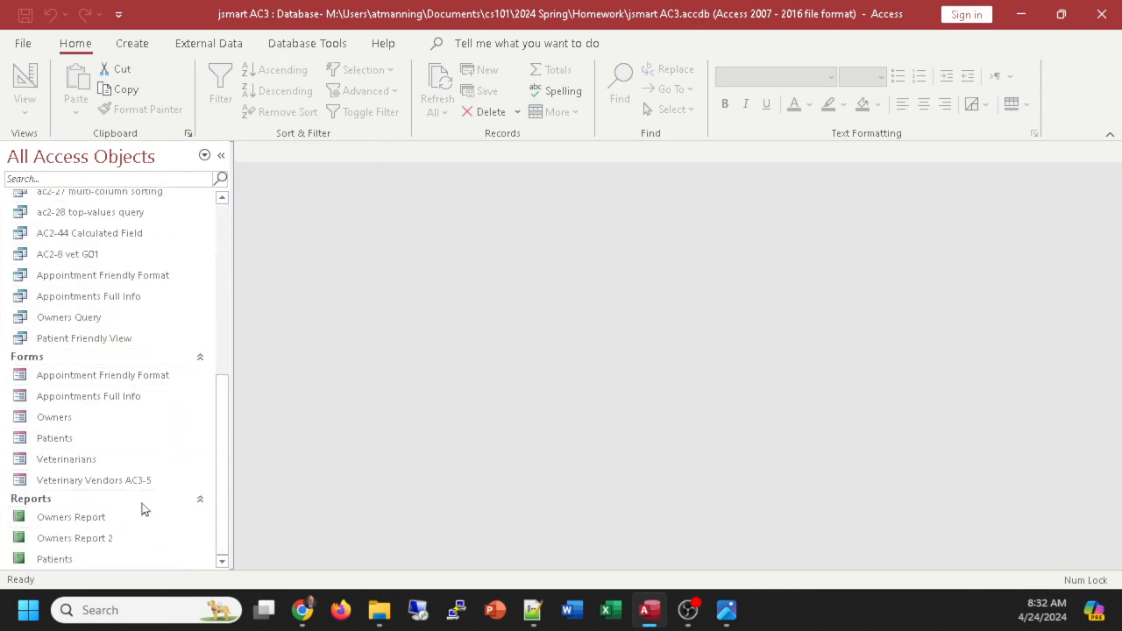
{"action": "left_click", "coordinate": [92, 484]}
{"action": "double_click", "coordinate": [92, 482]}
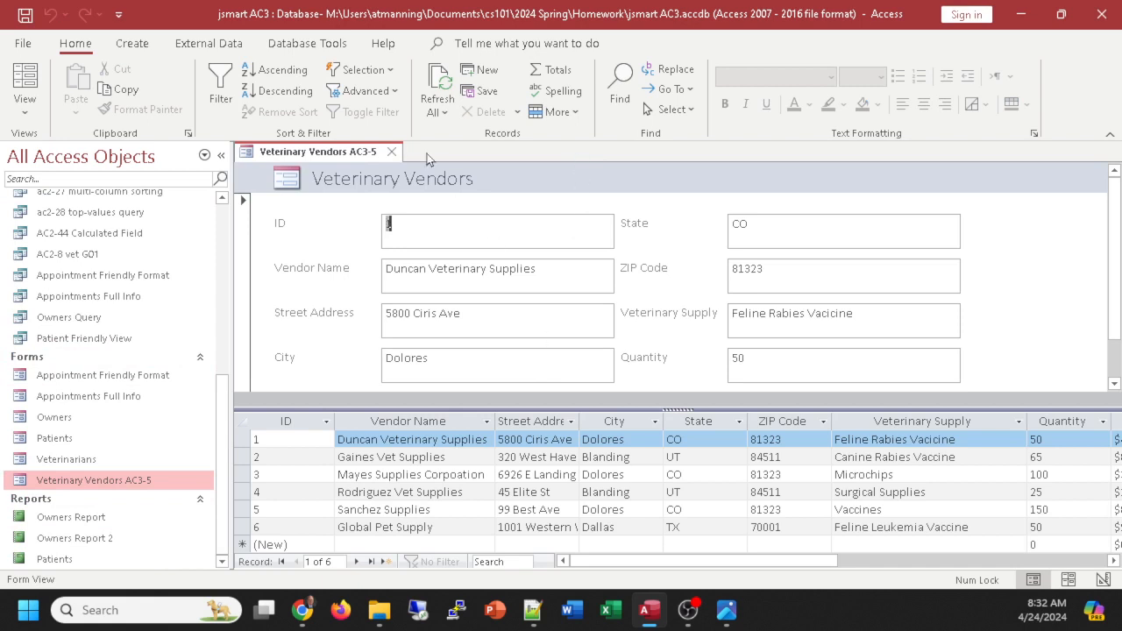
{"action": "left_click", "coordinate": [391, 152]}
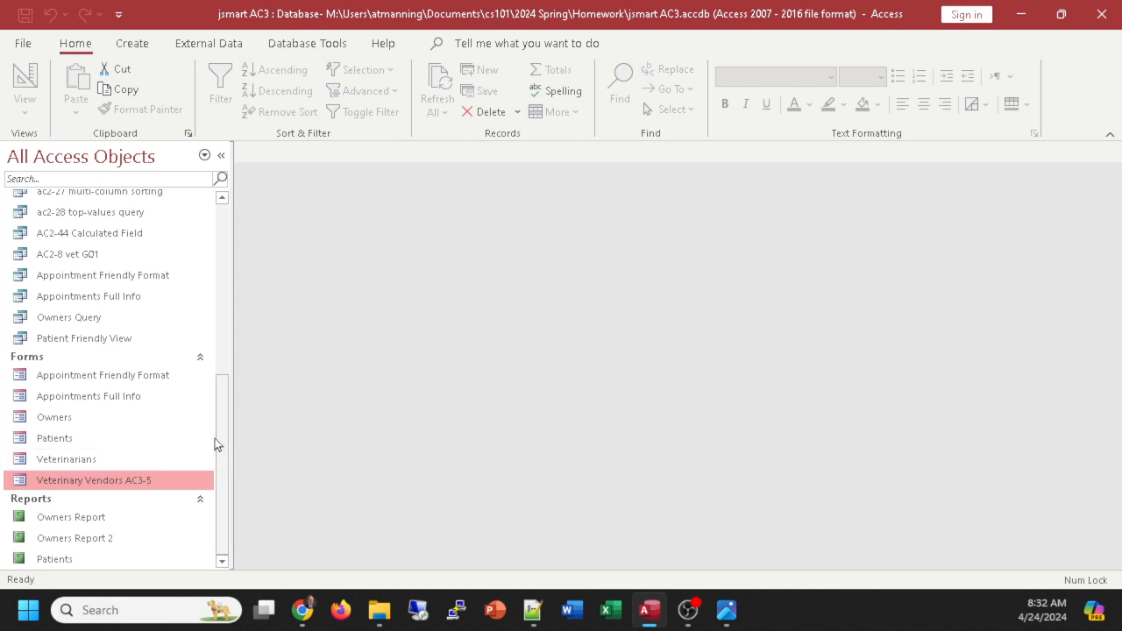
Step: Create another split form from the Veterinary Vendors table and close it without saving
{"action": "left_click_drag", "start_coordinate": [215, 443], "coordinate": [243, 208]}
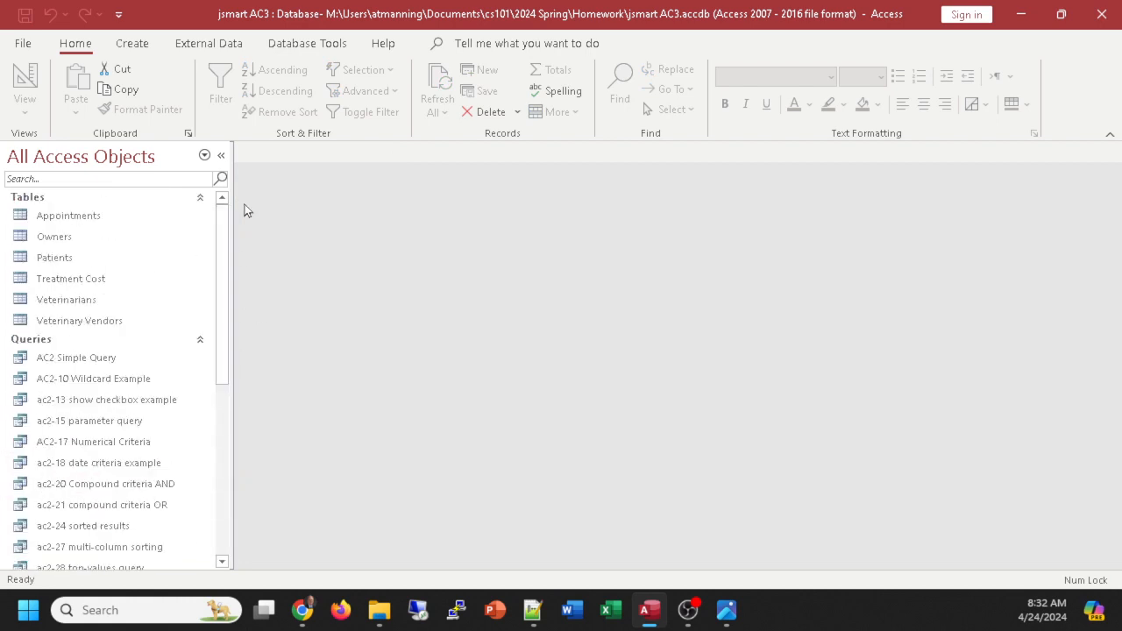
{"action": "left_click", "coordinate": [62, 321]}
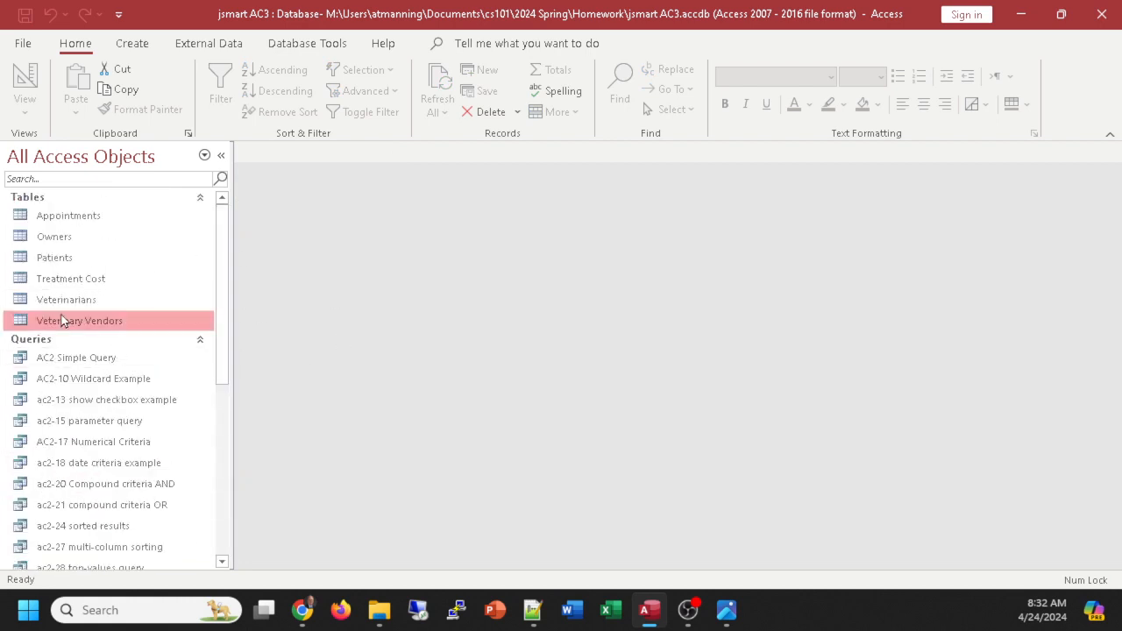
{"action": "left_click", "coordinate": [132, 43]}
{"action": "left_click", "coordinate": [448, 113]}
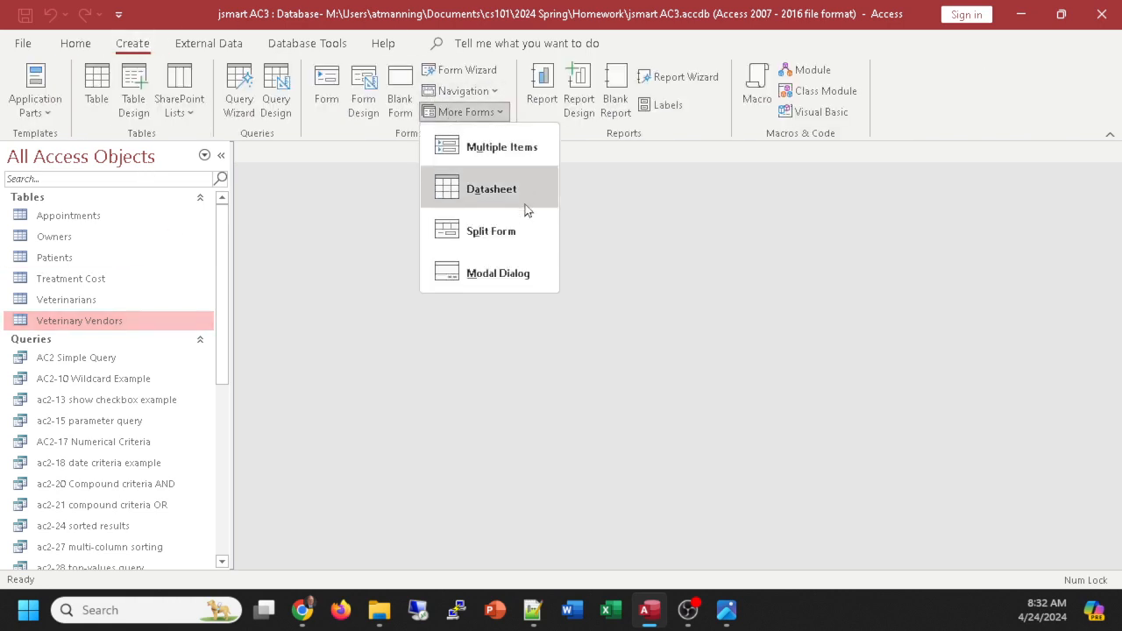
{"action": "left_click", "coordinate": [508, 243]}
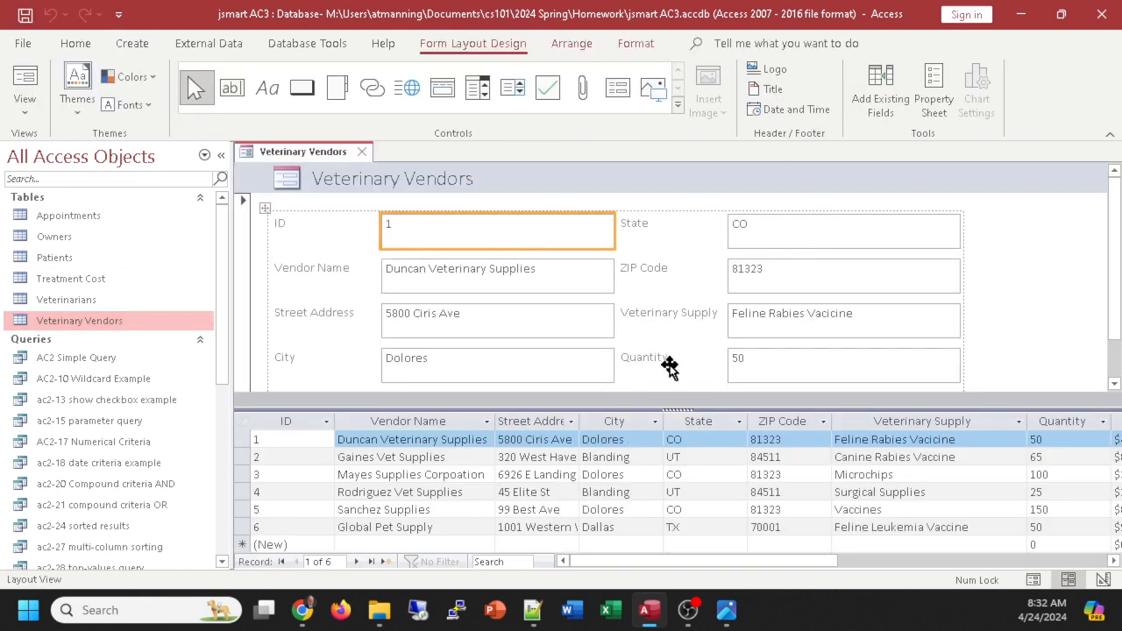
{"action": "left_click", "coordinate": [361, 153]}
{"action": "left_click", "coordinate": [574, 355]}
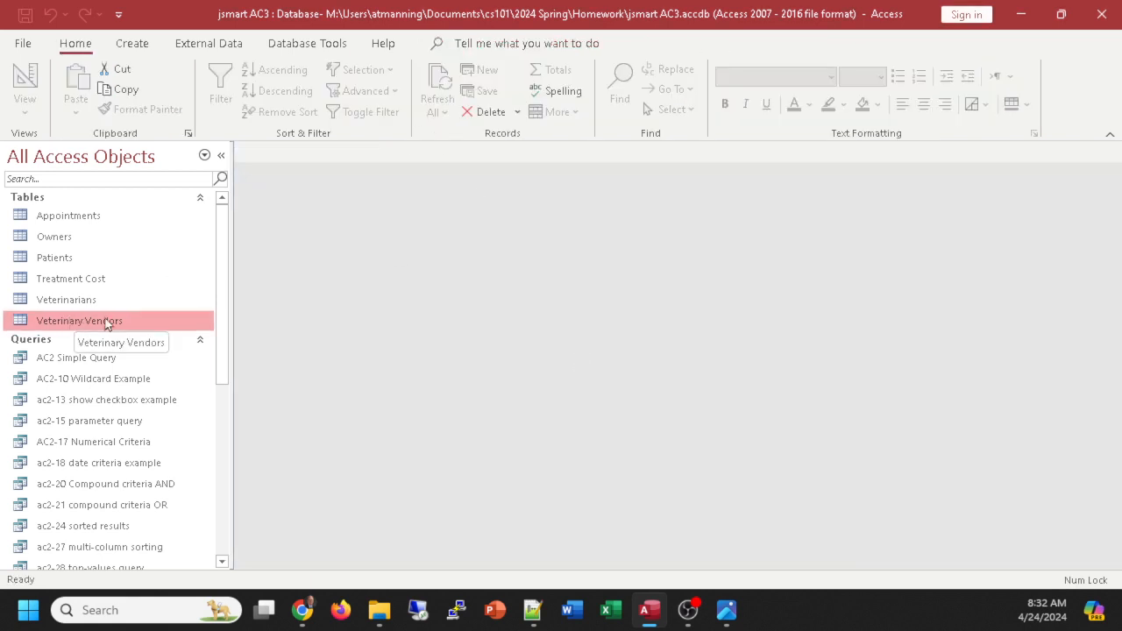
{"action": "left_click", "coordinate": [132, 45]}
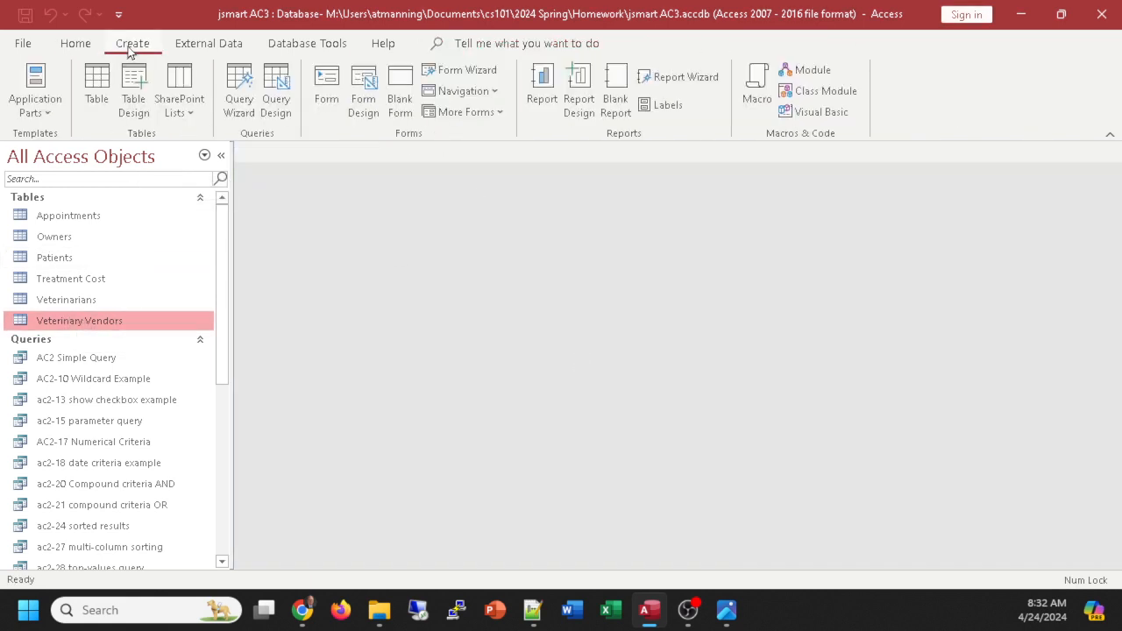
{"action": "left_click", "coordinate": [457, 113]}
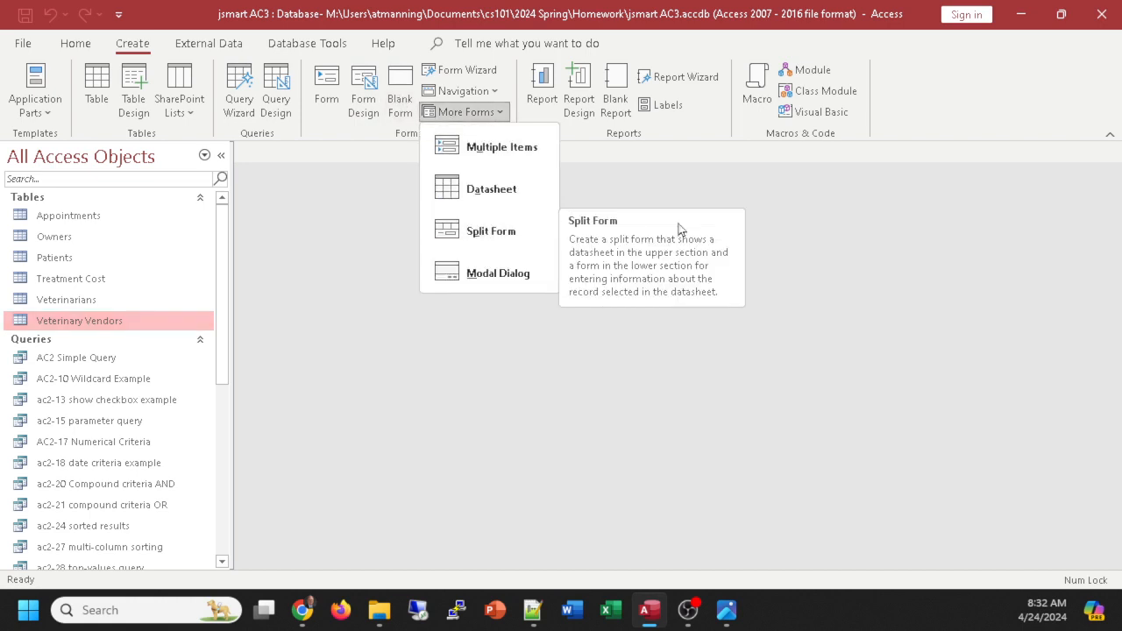
{"action": "left_click", "coordinate": [694, 183]}
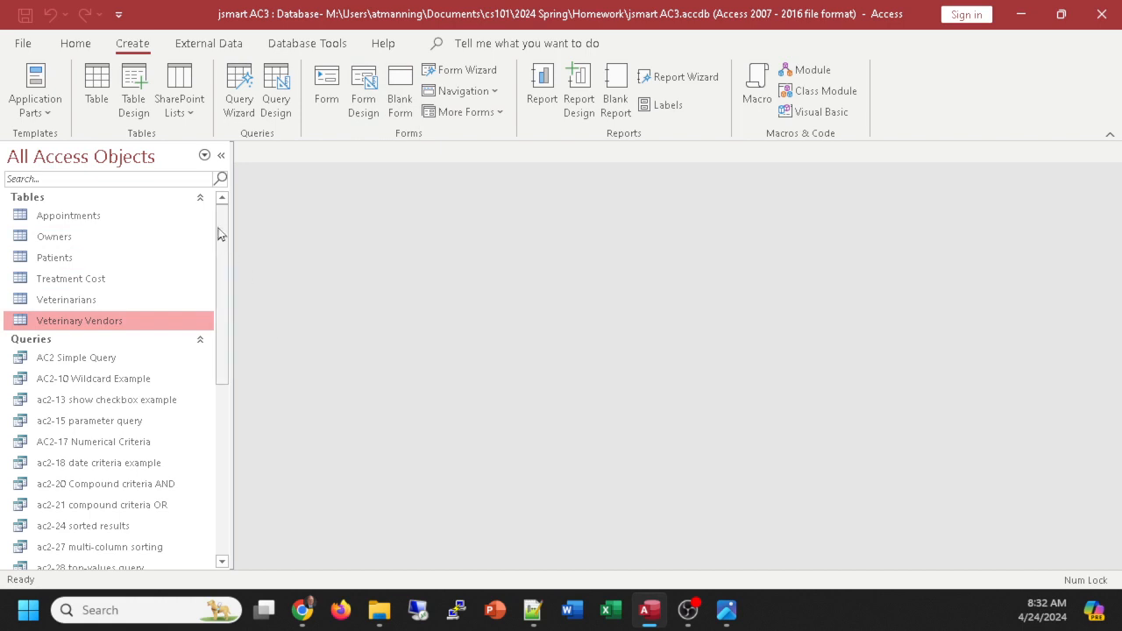
{"action": "mouse_move", "coordinate": [221, 298]}
{"action": "left_mouse_down"}
{"action": "mouse_move", "coordinate": [239, 463]}
{"action": "mouse_move", "coordinate": [224, 475]}
{"action": "mouse_move", "coordinate": [242, 384]}
{"action": "mouse_move", "coordinate": [227, 293]}
{"action": "left_mouse_up"}
{"action": "left_click_drag", "start_coordinate": [225, 342], "coordinate": [218, 533]}
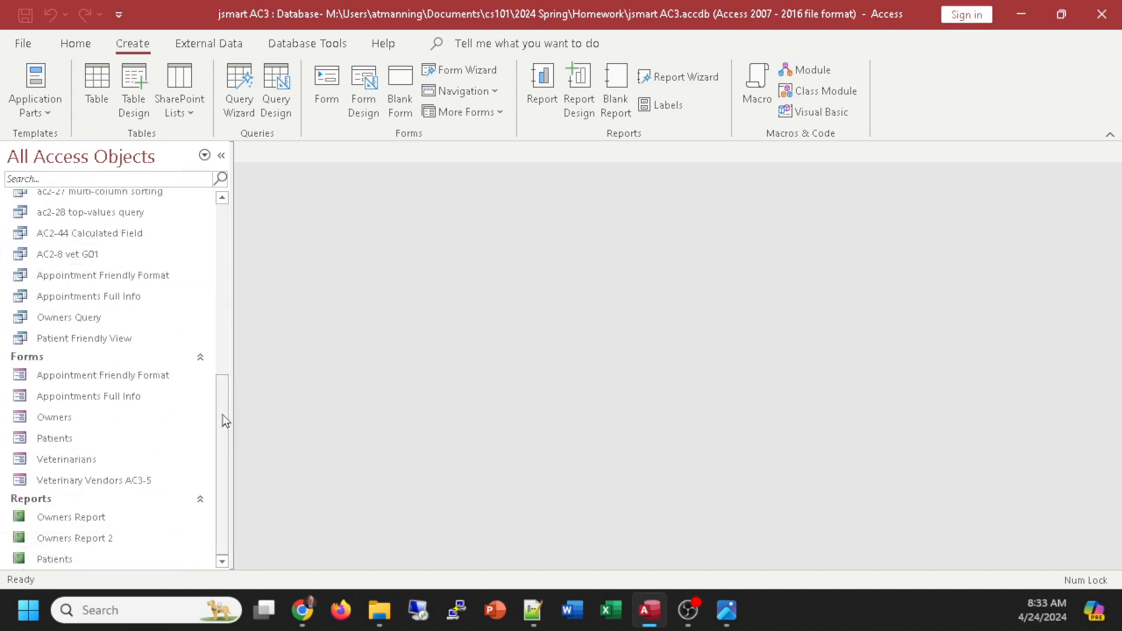
{"action": "left_click_drag", "start_coordinate": [223, 421], "coordinate": [225, 213]}
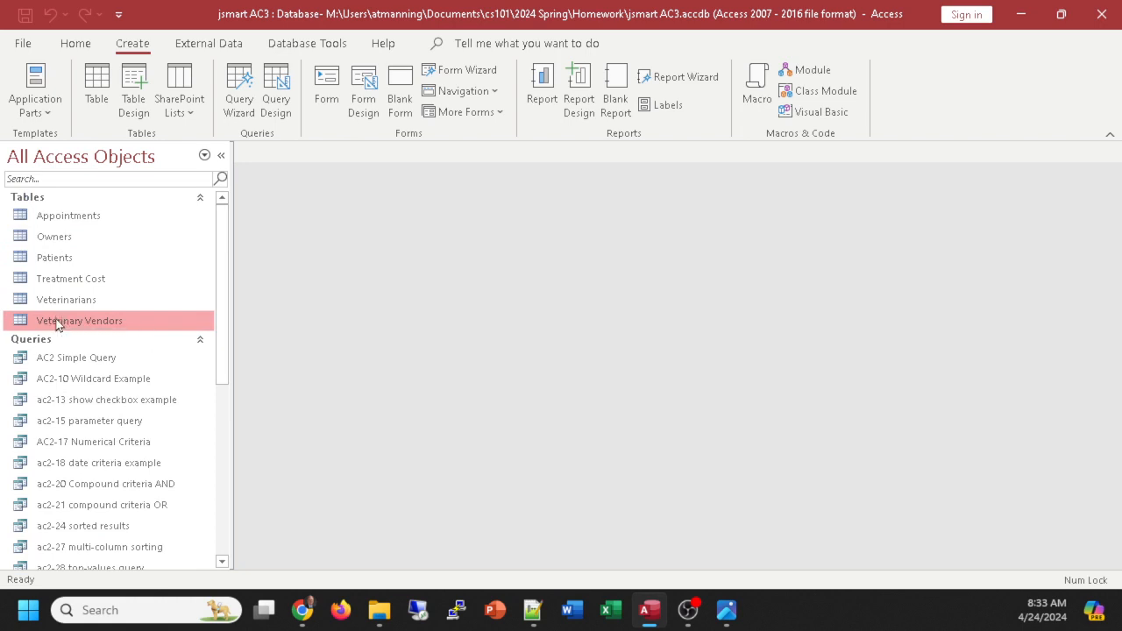
Step: Create a simple form from the Veterinary Vendors table and examine its fields in Layout View
{"action": "left_click", "coordinate": [327, 81]}
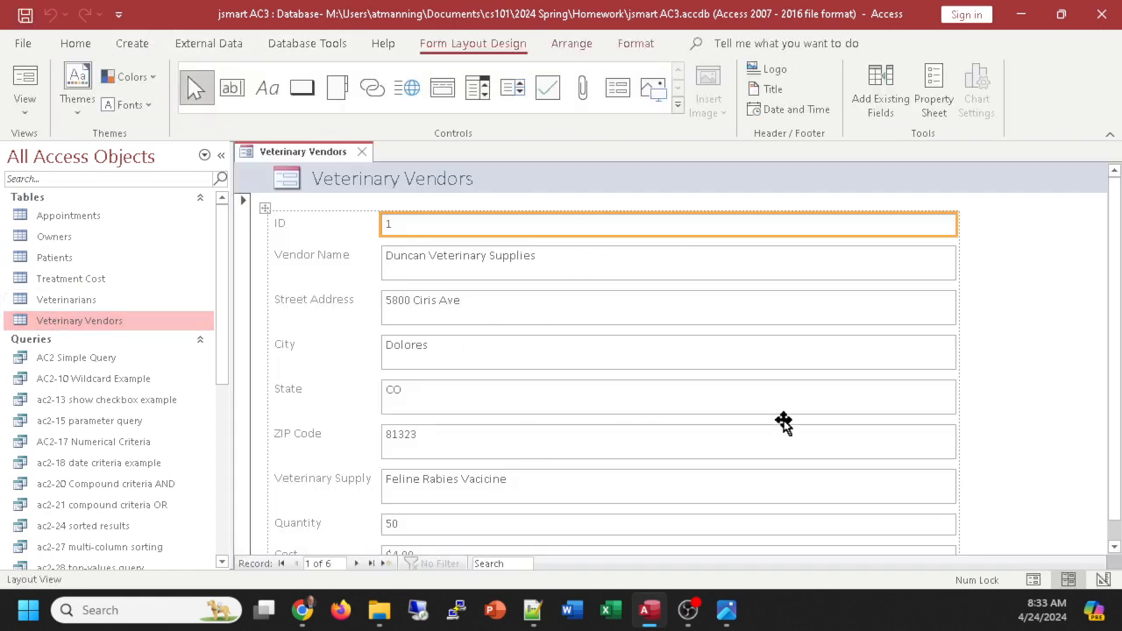
{"action": "scroll", "coordinate": [762, 458], "scroll_direction": "down", "scroll_amount": 1}
{"action": "scroll", "coordinate": [760, 458], "scroll_direction": "up", "scroll_amount": 1}
{"action": "scroll", "coordinate": [758, 454], "scroll_direction": "down", "scroll_amount": 1}
{"action": "scroll", "coordinate": [753, 456], "scroll_direction": "up", "scroll_amount": 1}
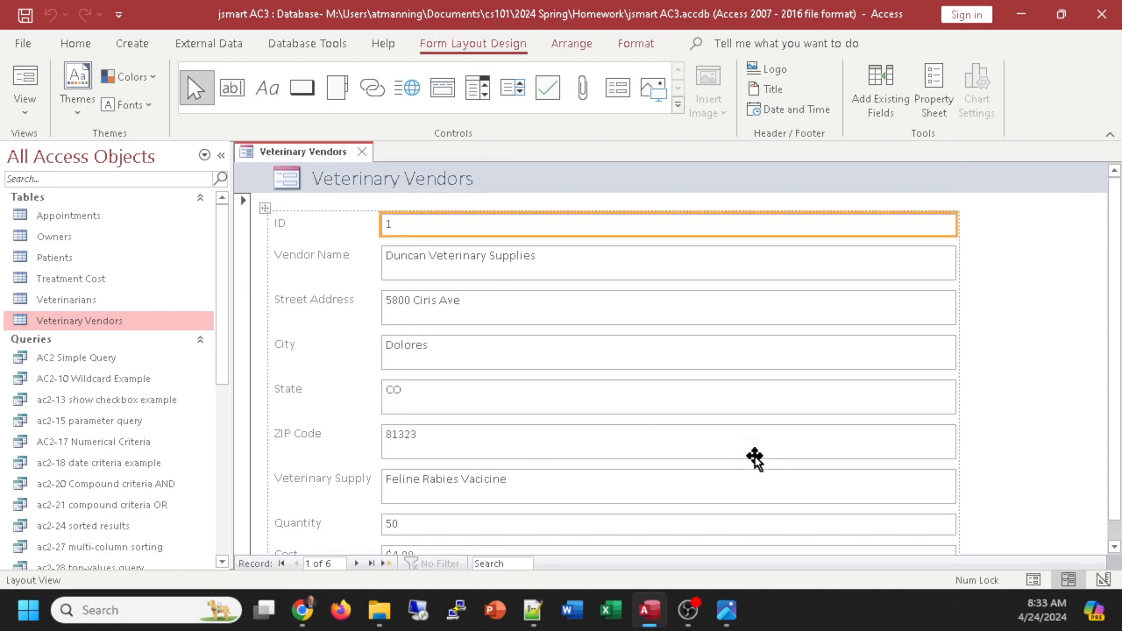
{"action": "scroll", "coordinate": [754, 460], "scroll_direction": "down", "scroll_amount": 1}
{"action": "scroll", "coordinate": [754, 461], "scroll_direction": "up", "scroll_amount": 1}
Step: View the simple form in Form View, return it to Layout View, and close it without saving
{"action": "left_click", "coordinate": [24, 79]}
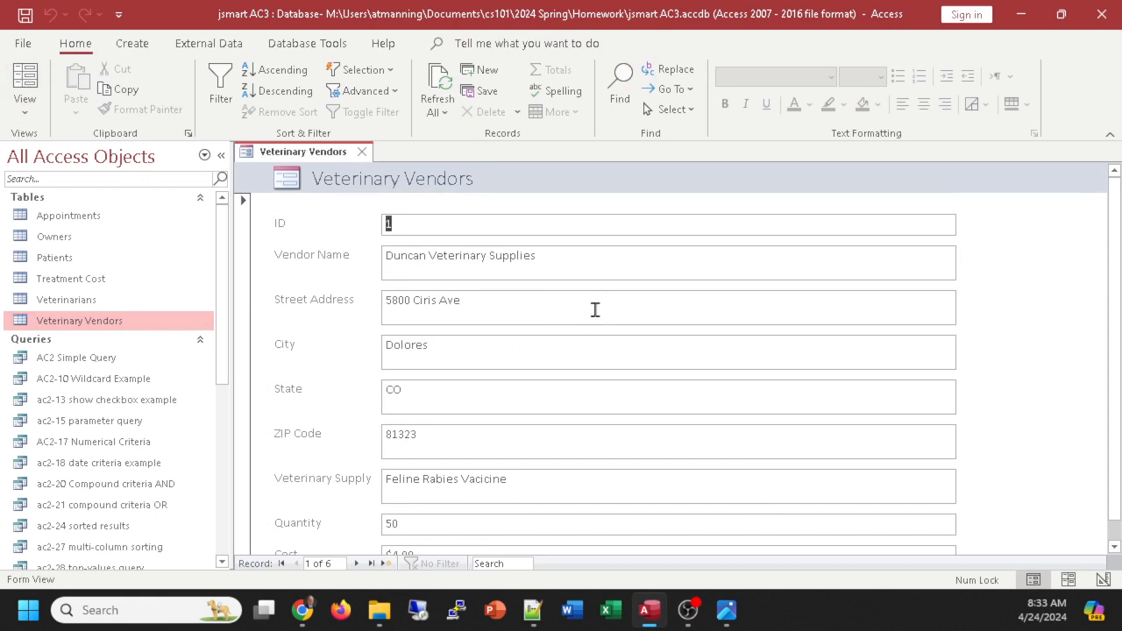
{"action": "scroll", "coordinate": [593, 316], "scroll_direction": "down", "scroll_amount": 1}
{"action": "scroll", "coordinate": [568, 339], "scroll_direction": "up", "scroll_amount": 1}
{"action": "left_click", "coordinate": [24, 103]}
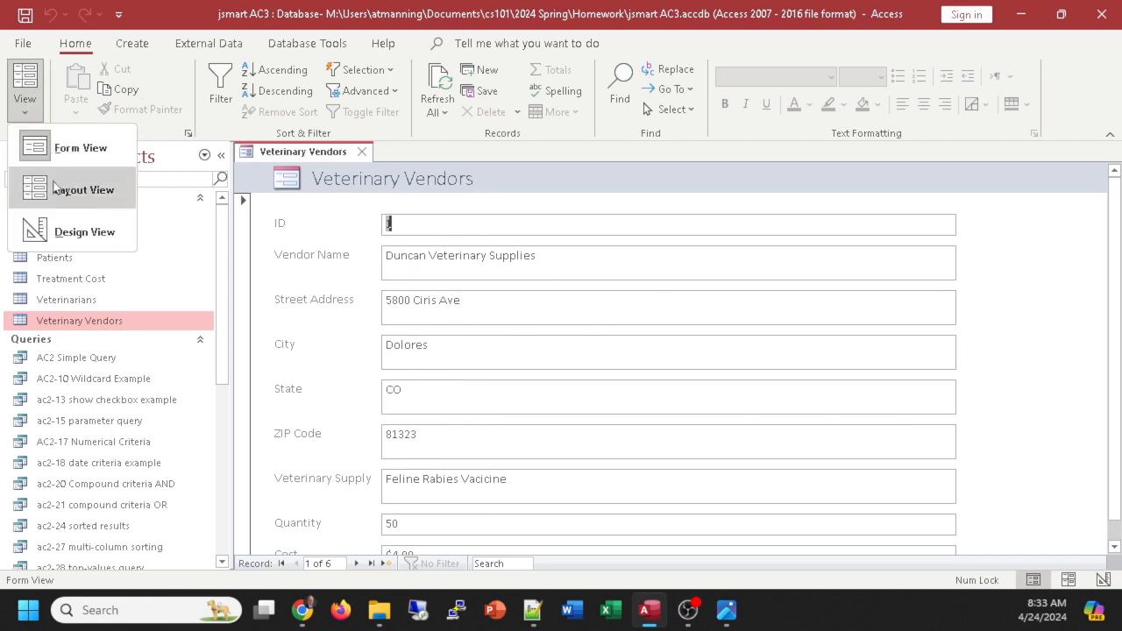
{"action": "left_click", "coordinate": [88, 207]}
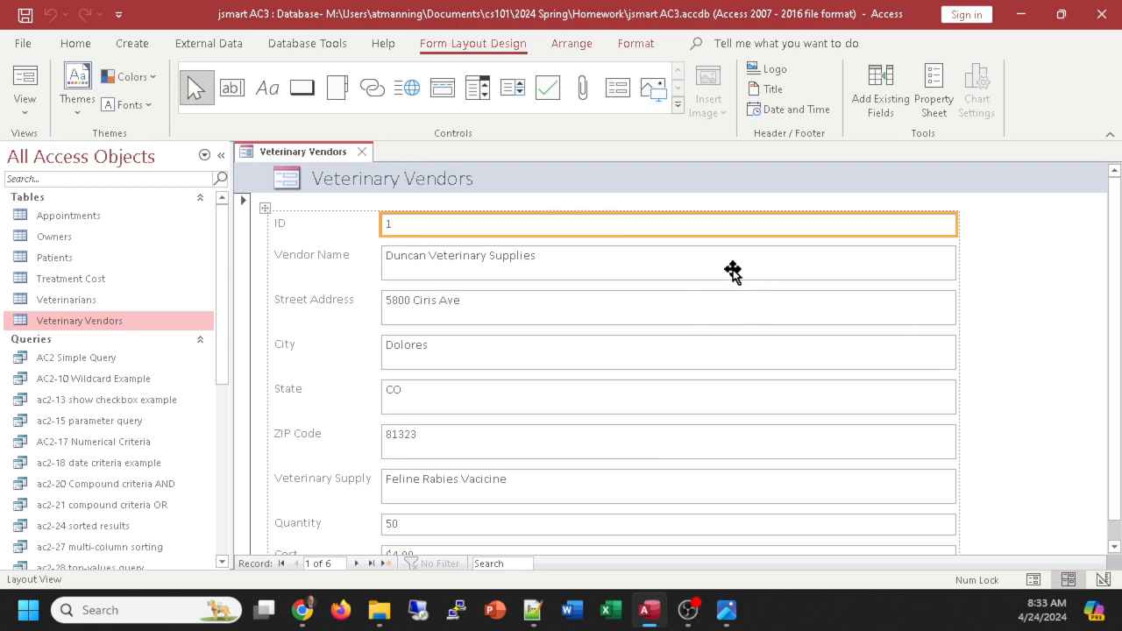
{"action": "left_click", "coordinate": [359, 155]}
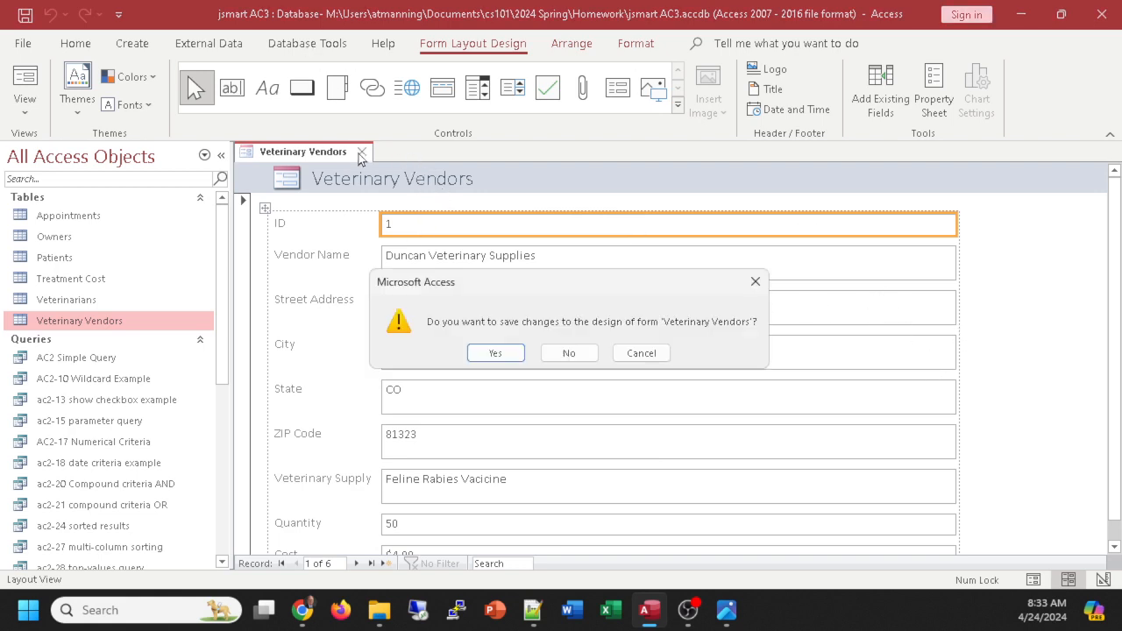
{"action": "left_click", "coordinate": [569, 353]}
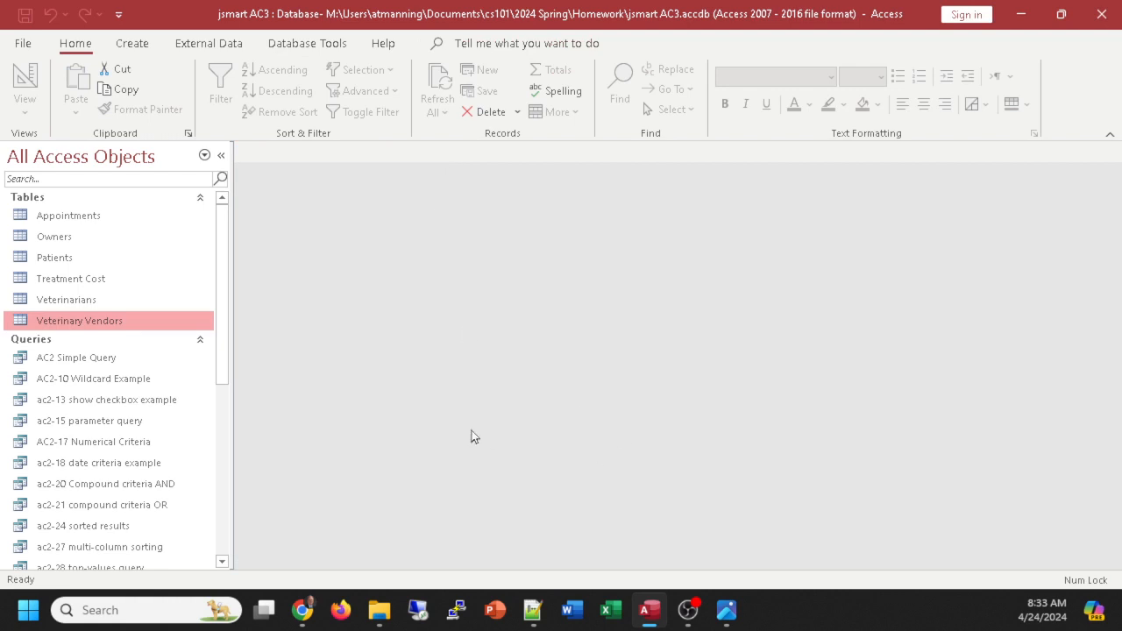
Step: Open the Veterinary Vendors table and widen the Vendor Name column to fit the full vendor names
{"action": "scroll", "coordinate": [109, 377], "scroll_direction": "down", "scroll_amount": 1}
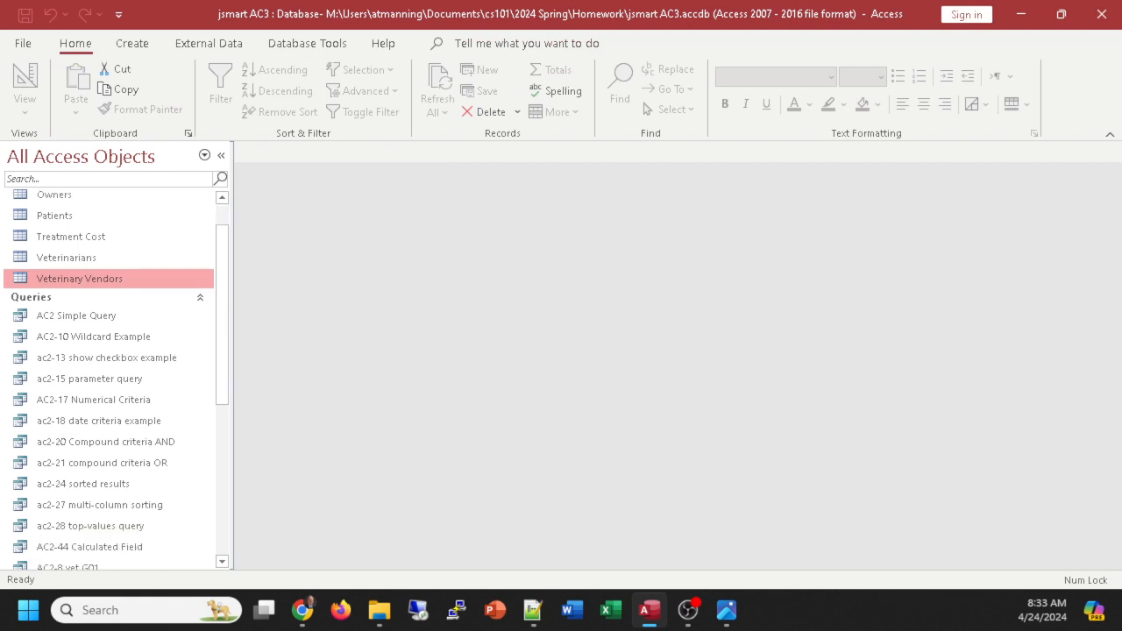
{"action": "left_click", "coordinate": [302, 610]}
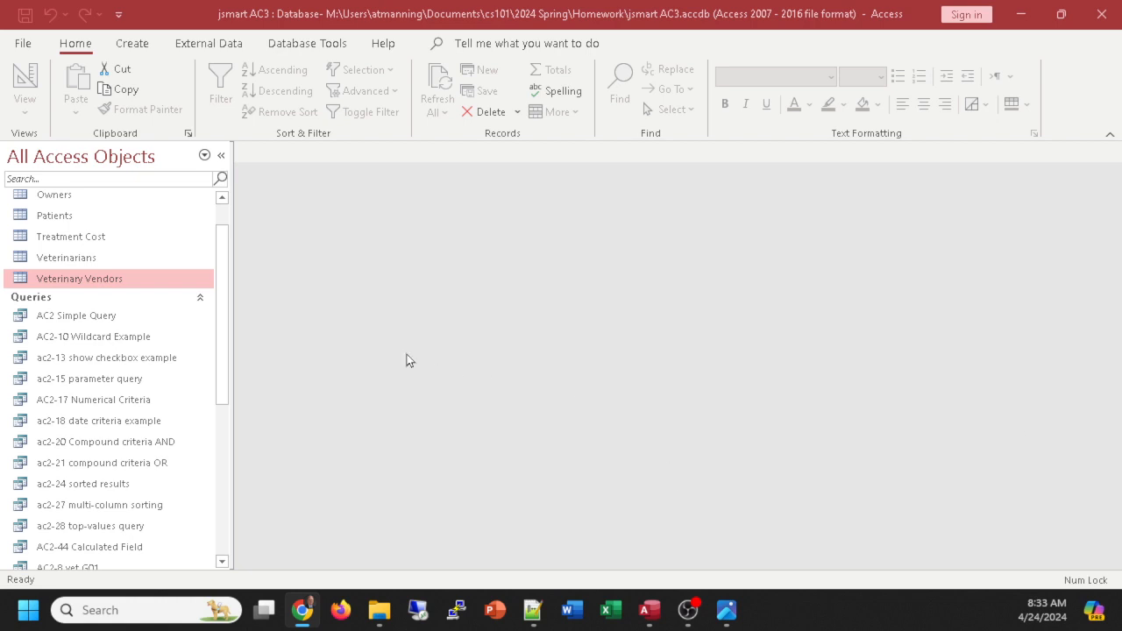
{"action": "double_click", "coordinate": [97, 279]}
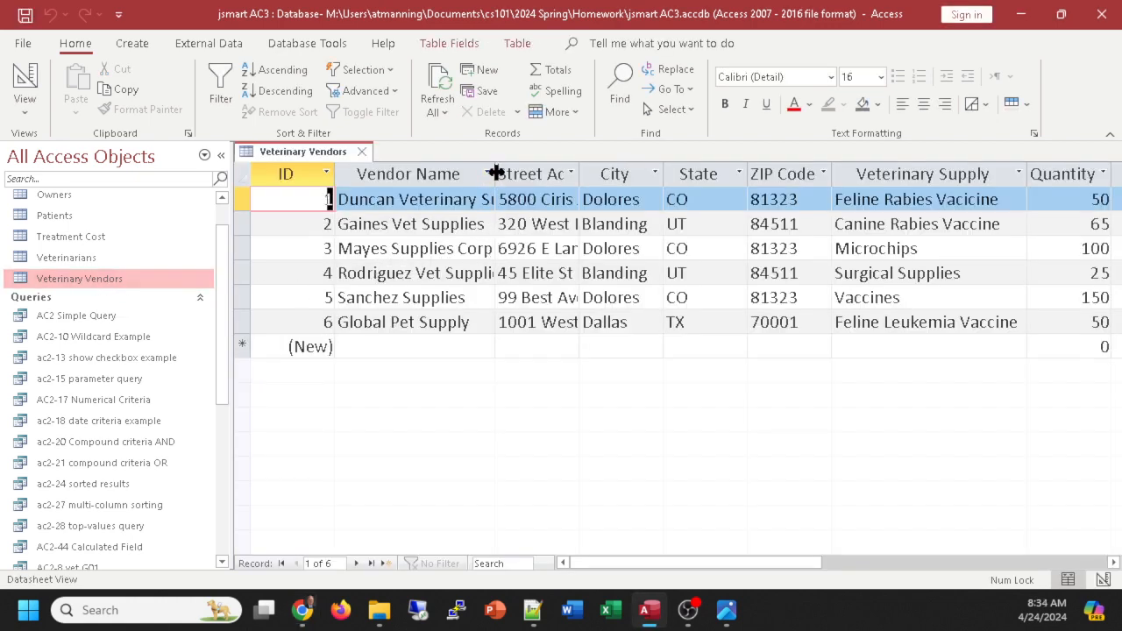
{"action": "left_click_drag", "start_coordinate": [495, 173], "coordinate": [568, 179]}
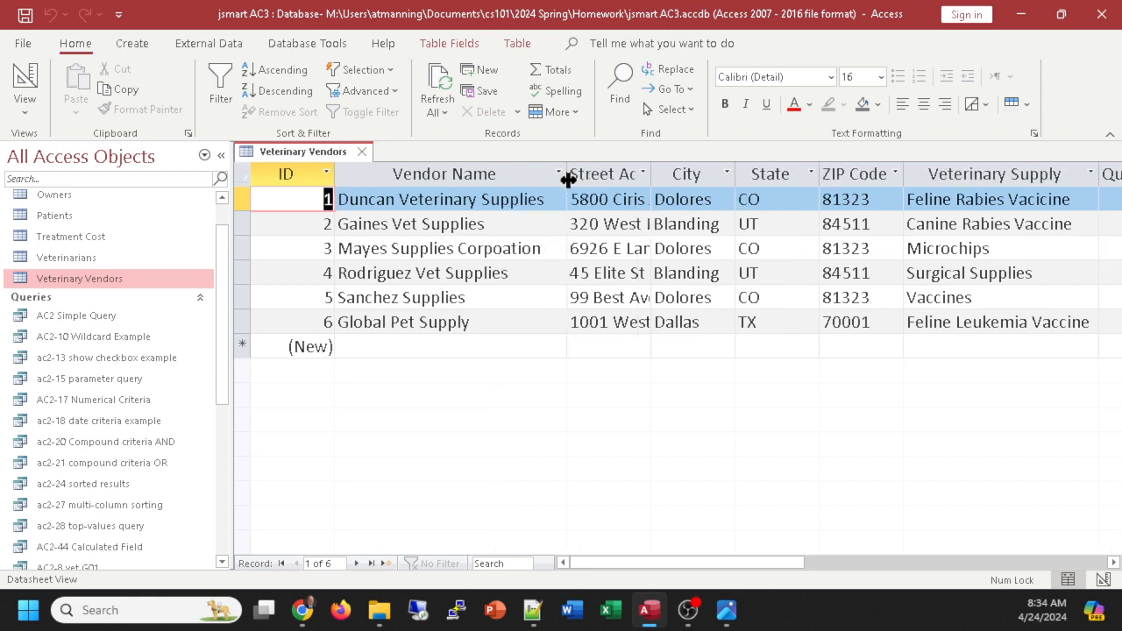
Step: Change the vendor name in record 3 to Mayes Supplies LLC and widen the Street Address column
{"action": "double_click", "coordinate": [496, 249]}
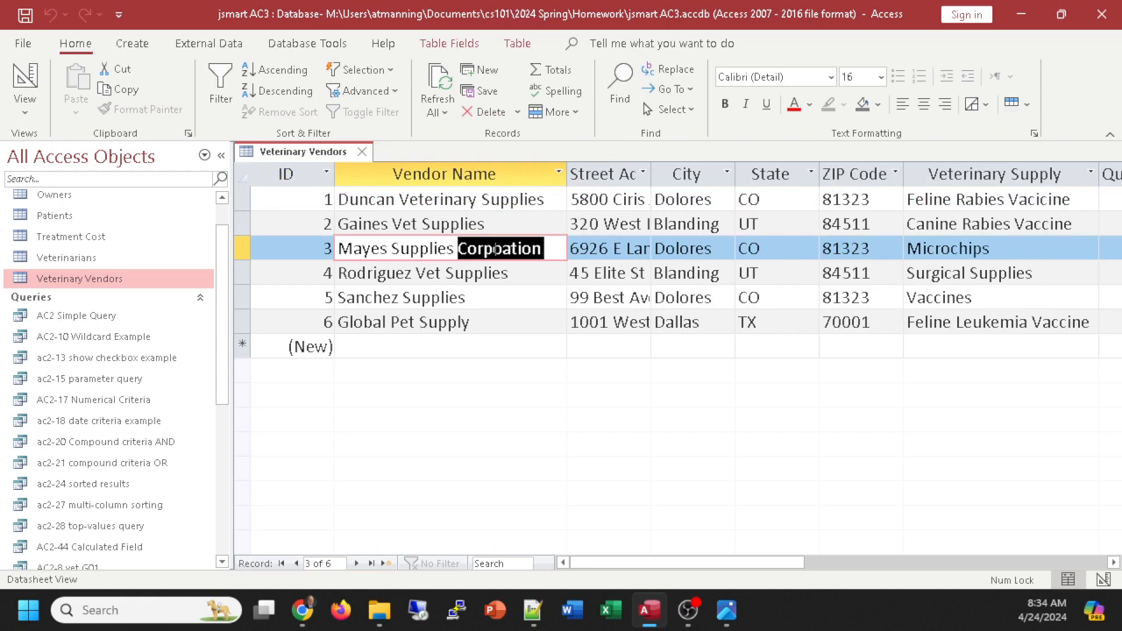
{"action": "type", "text": "LLC"}
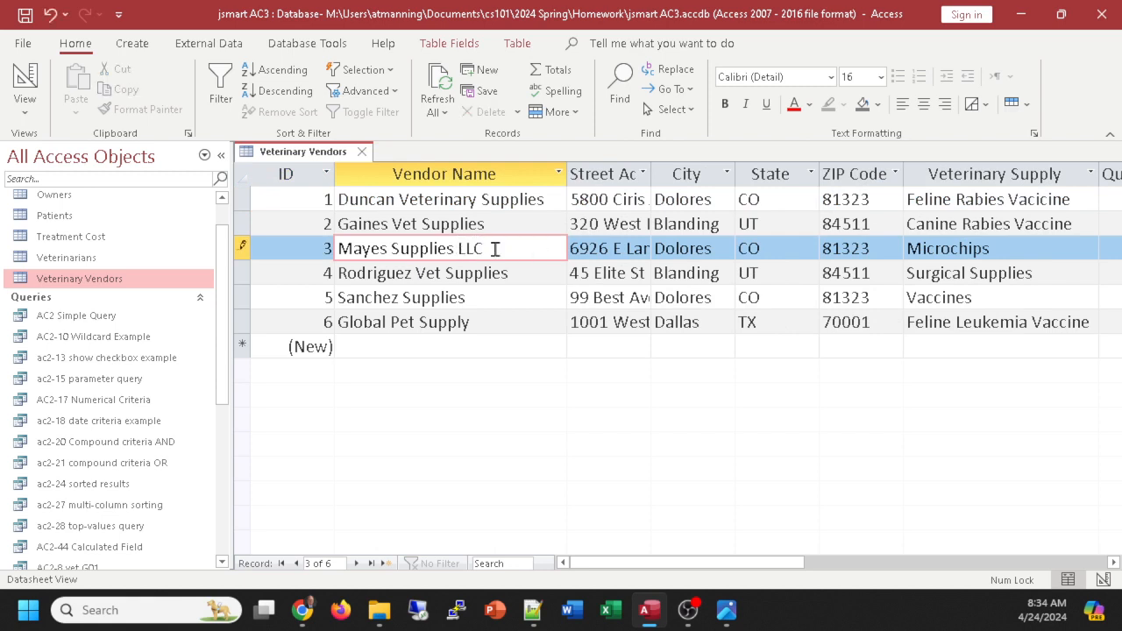
{"action": "key", "text": "Tab"}
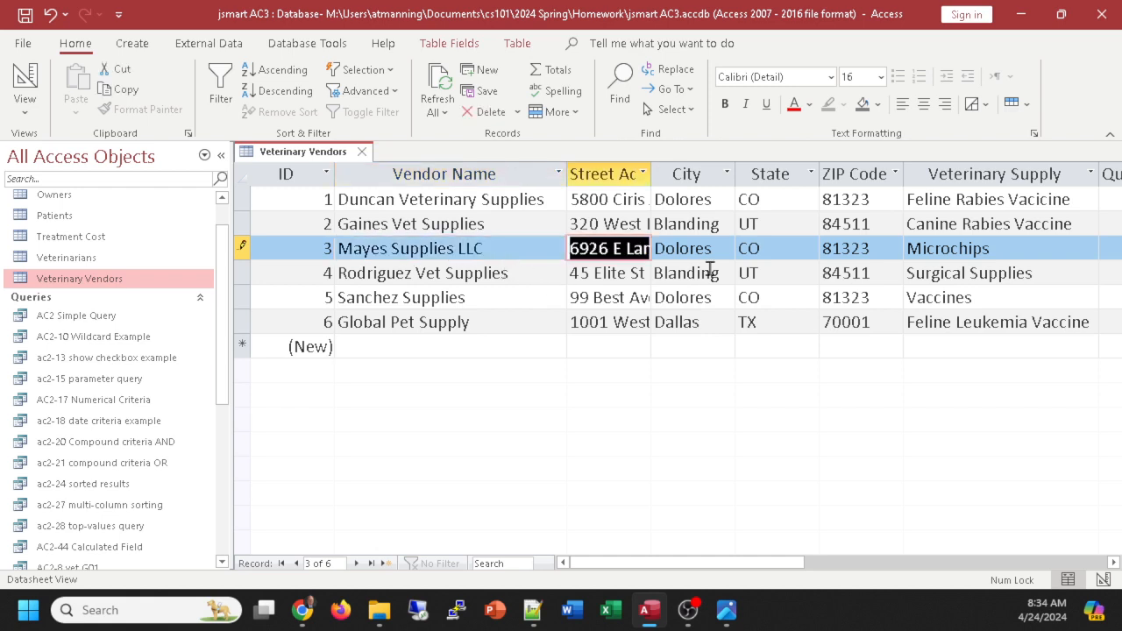
{"action": "left_click_drag", "start_coordinate": [652, 173], "coordinate": [714, 172]}
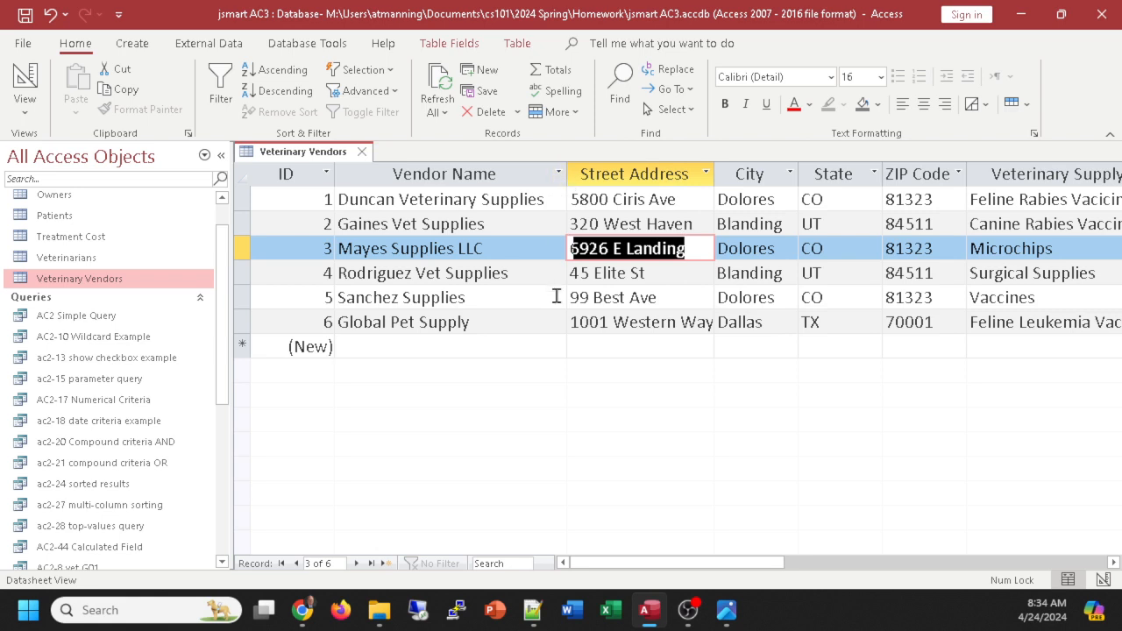
Step: Examine individual fields across the vendor records, and bring up the record commands for the whole Sanchez Supplies row
{"action": "left_click", "coordinate": [474, 297]}
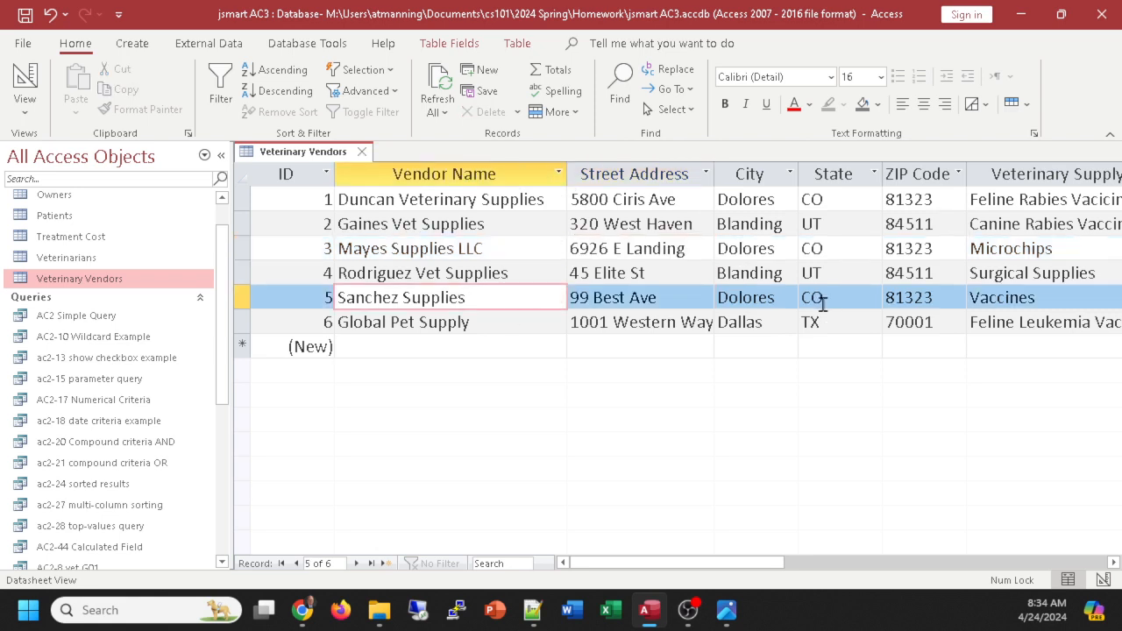
{"action": "left_click", "coordinate": [824, 298]}
{"action": "left_click", "coordinate": [977, 294]}
{"action": "left_click", "coordinate": [973, 243]}
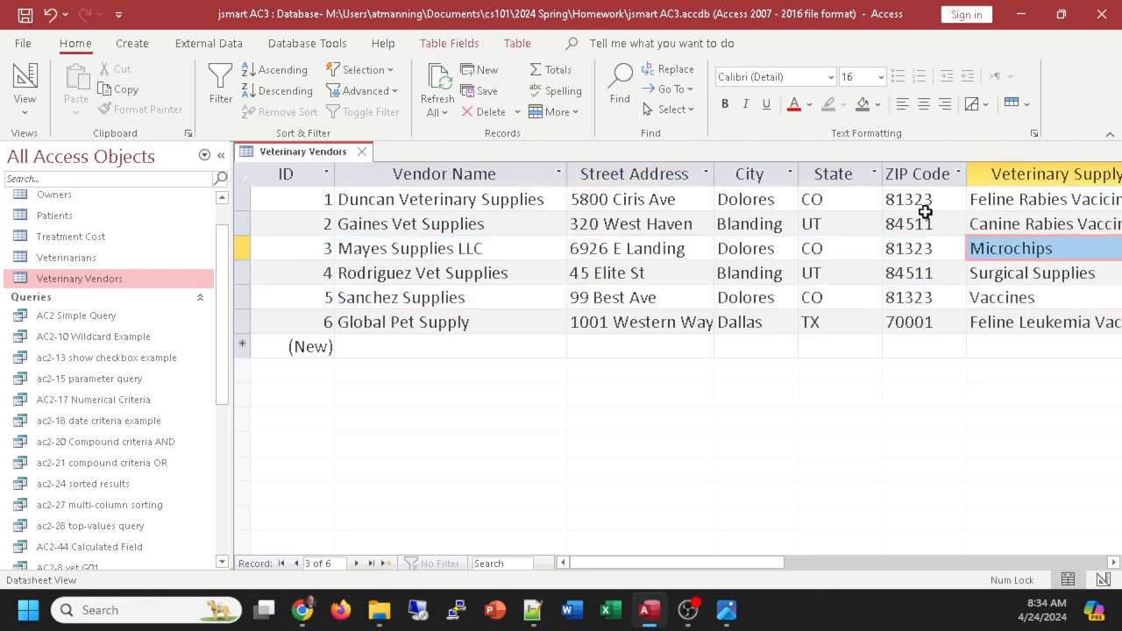
{"action": "left_click", "coordinate": [910, 219]}
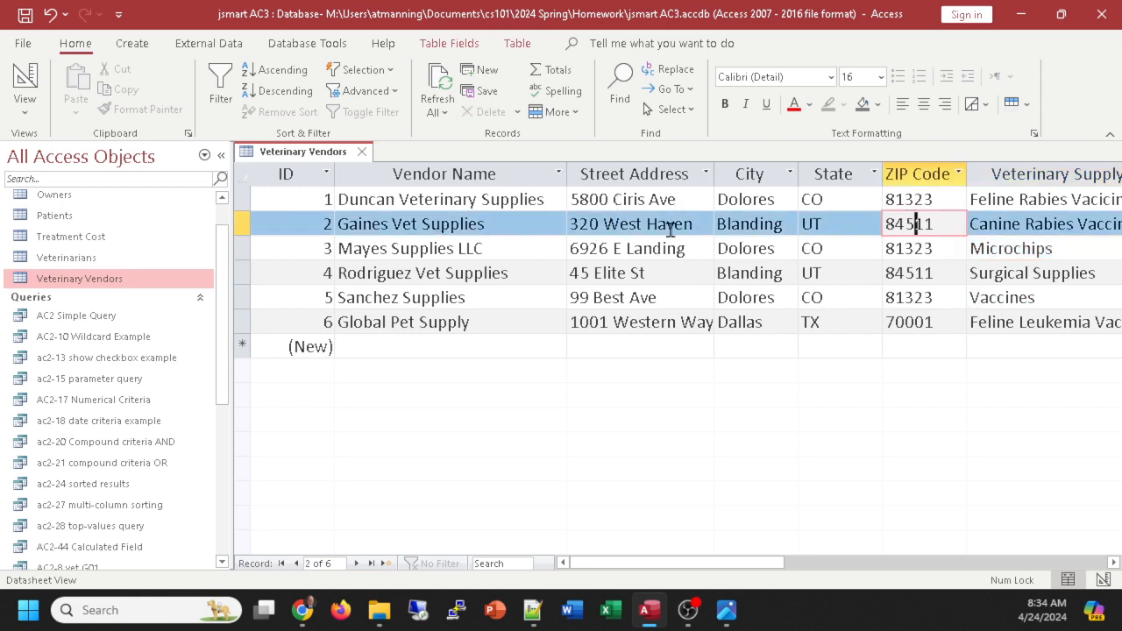
{"action": "left_click", "coordinate": [625, 249]}
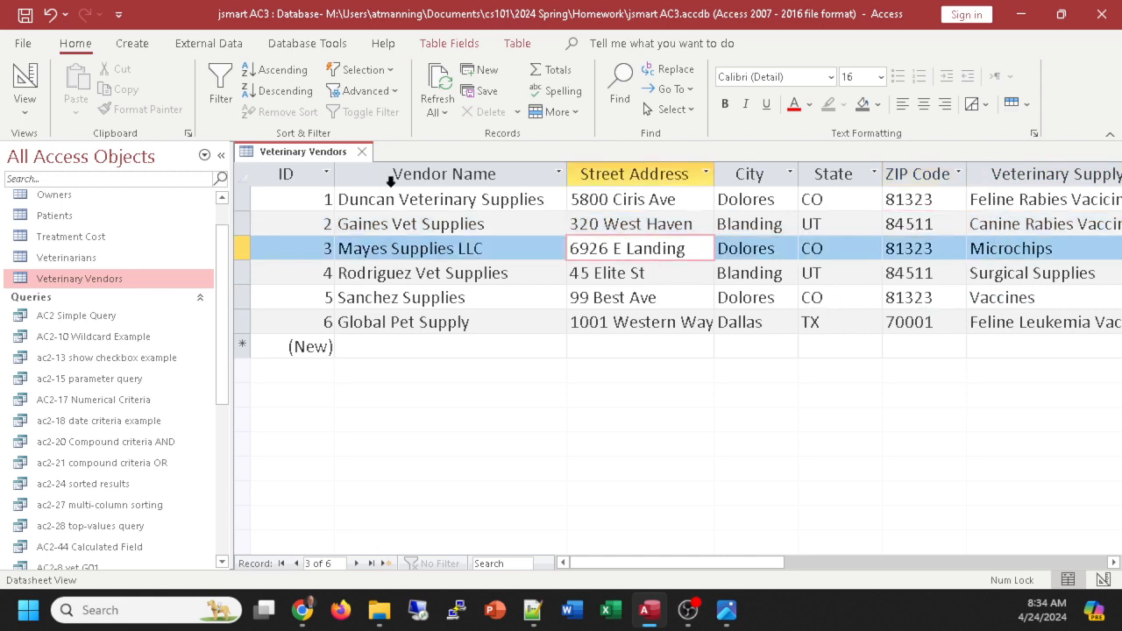
{"action": "left_click", "coordinate": [580, 221]}
{"action": "left_click", "coordinate": [640, 298]}
{"action": "left_click", "coordinate": [658, 321]}
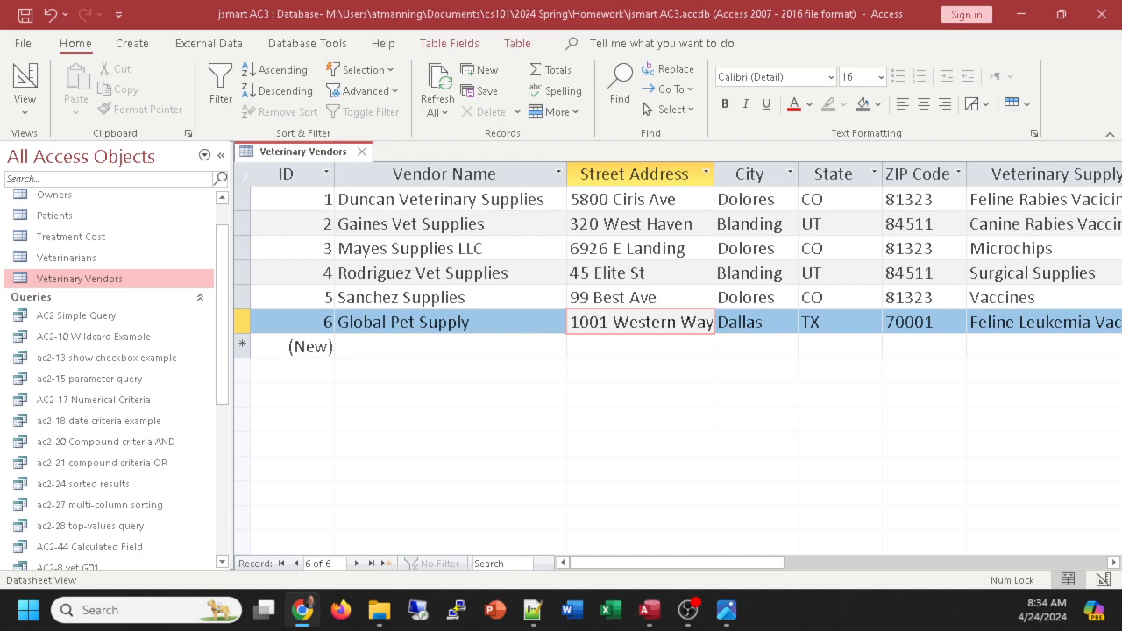
{"action": "left_click", "coordinate": [237, 299]}
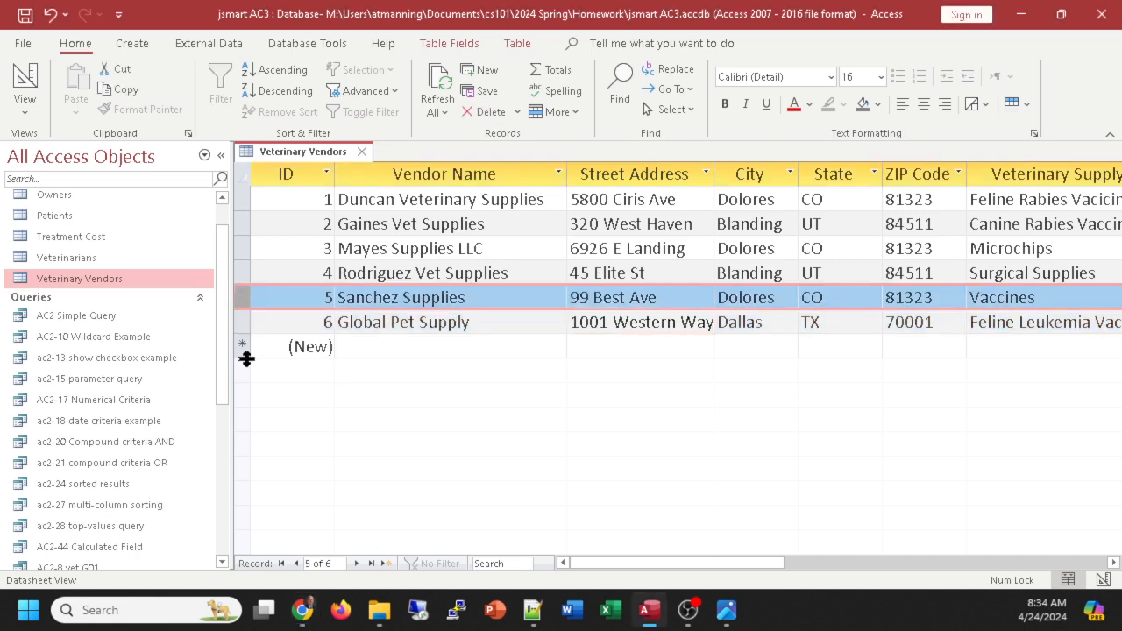
{"action": "right_click", "coordinate": [242, 298]}
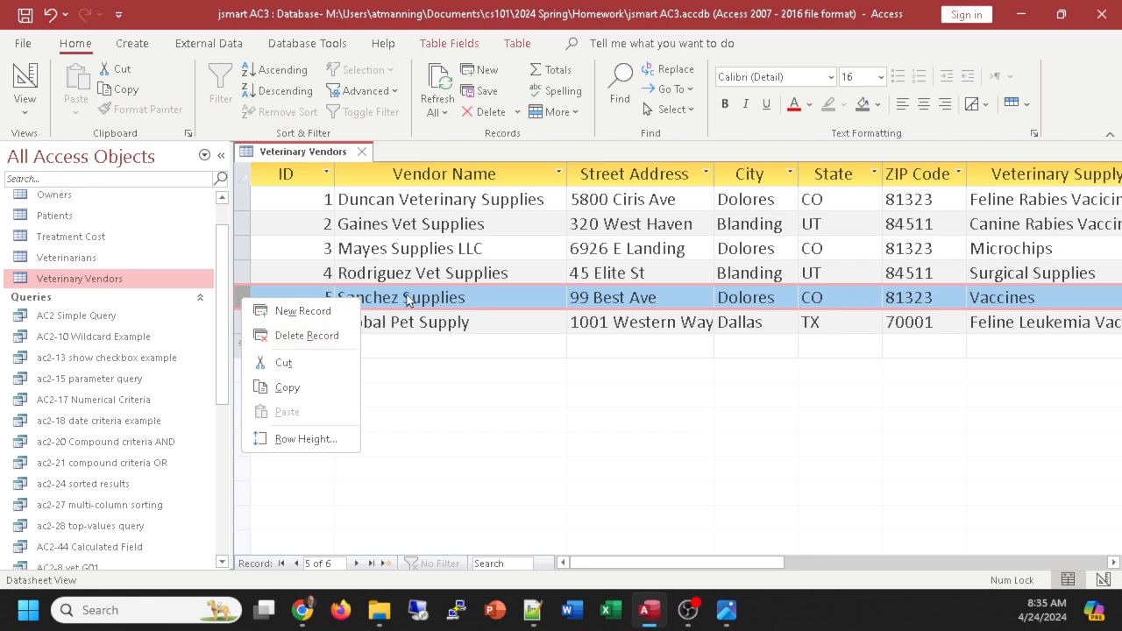
Step: Open the Treatment Cost and Veterinarians tables to view their records, and close both tables
{"action": "double_click", "coordinate": [86, 240]}
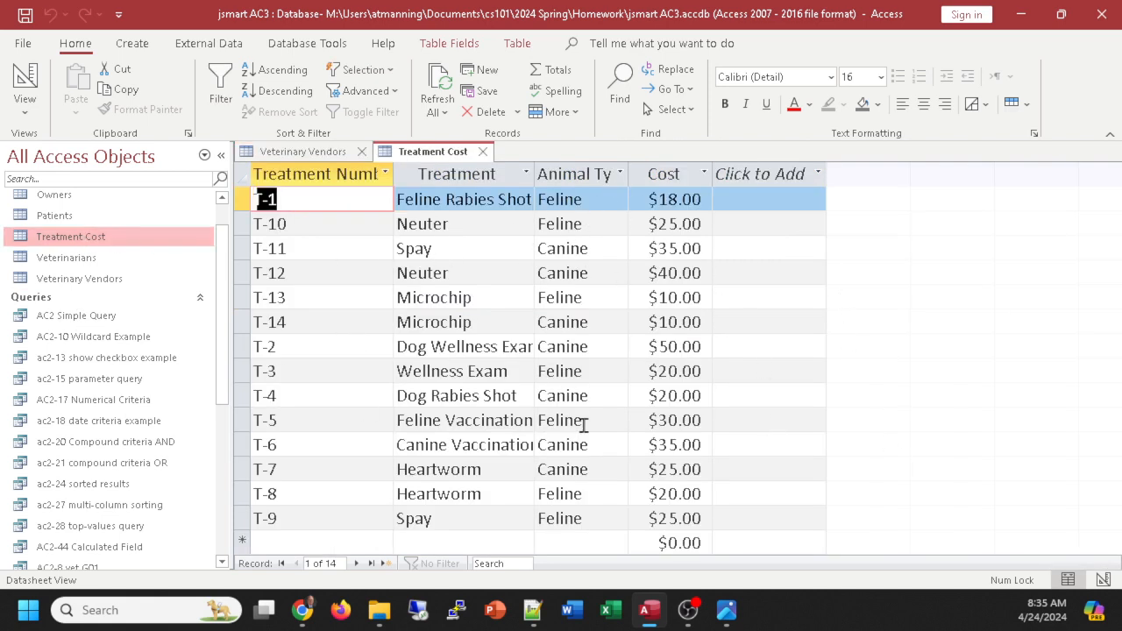
{"action": "double_click", "coordinate": [65, 259]}
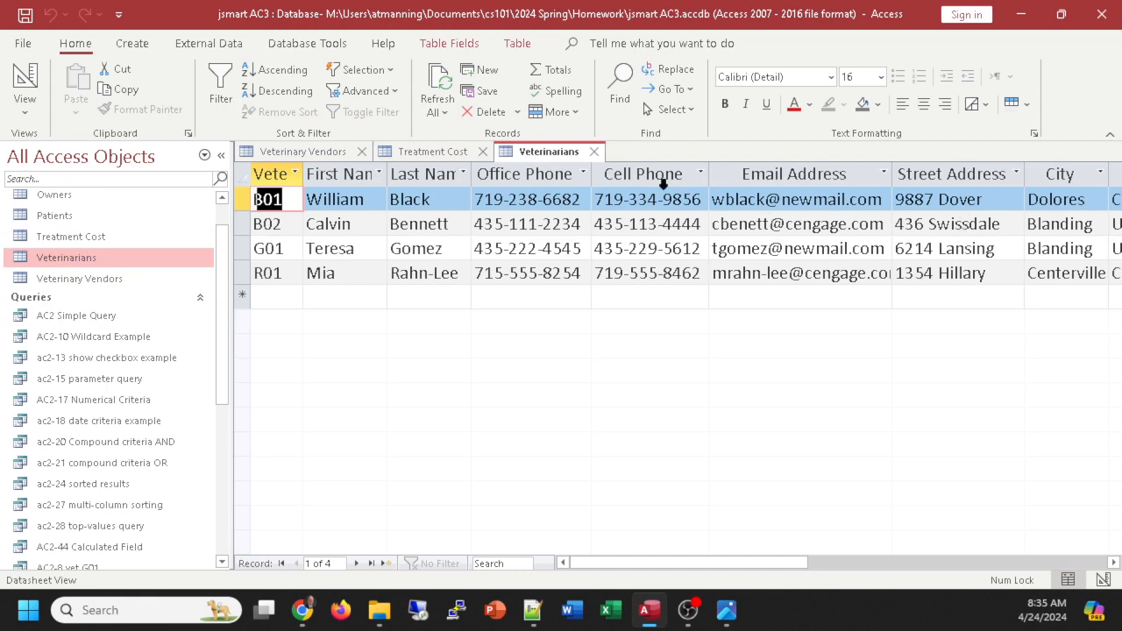
{"action": "left_click", "coordinate": [593, 154]}
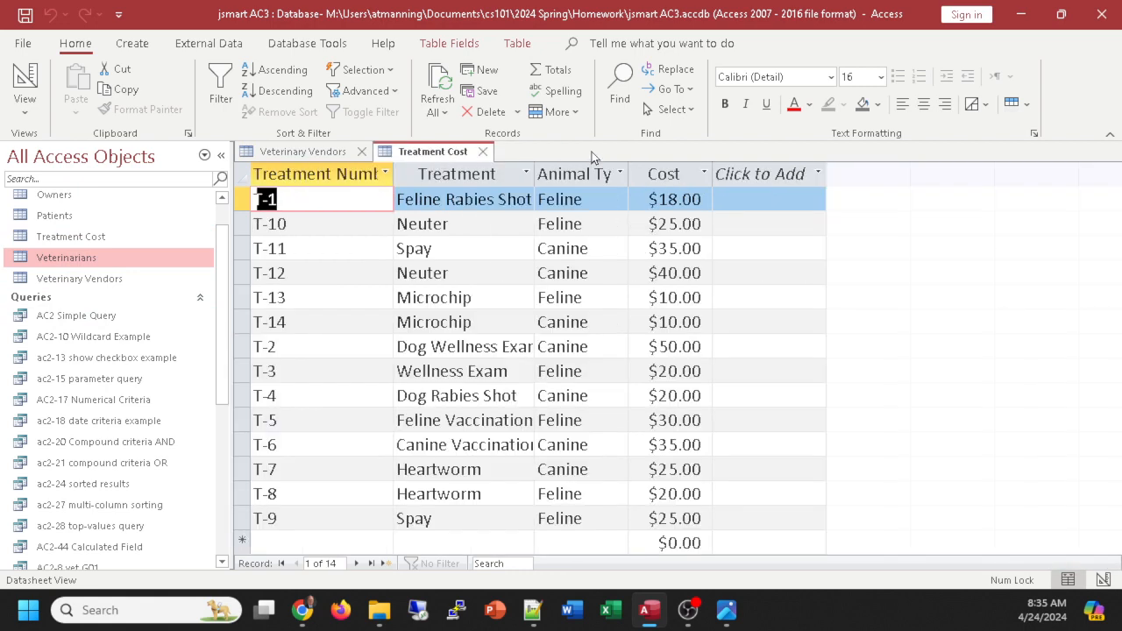
{"action": "left_click", "coordinate": [490, 151]}
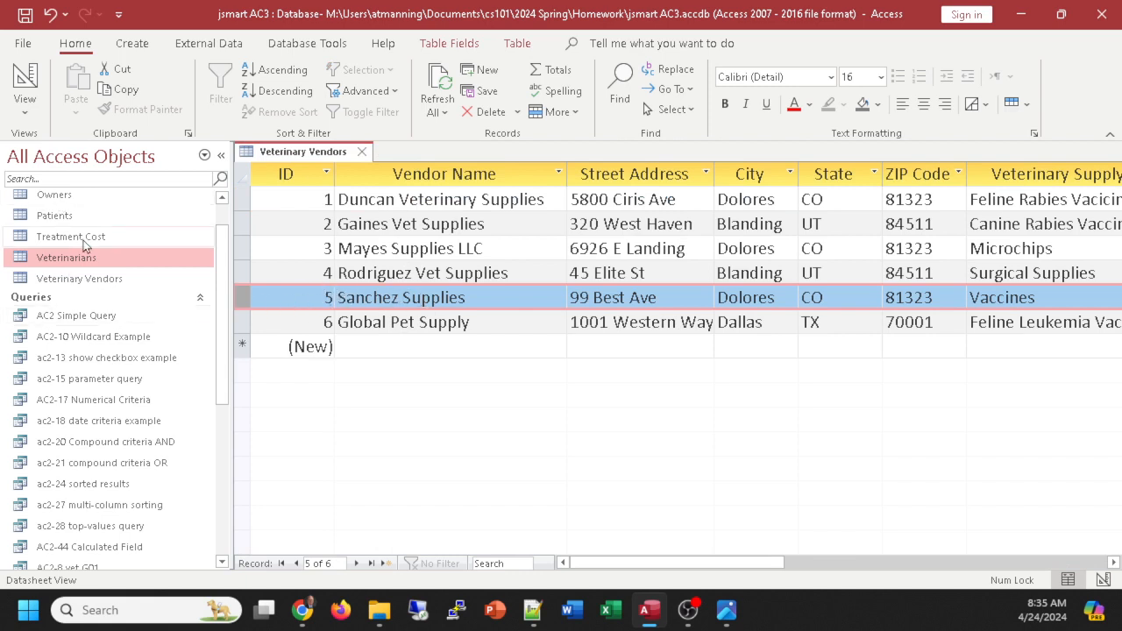
Step: Delete the Sanchez Supplies record from the Veterinary Vendors table and confirm the deletion
{"action": "scroll", "coordinate": [81, 231], "scroll_direction": "up", "scroll_amount": 2}
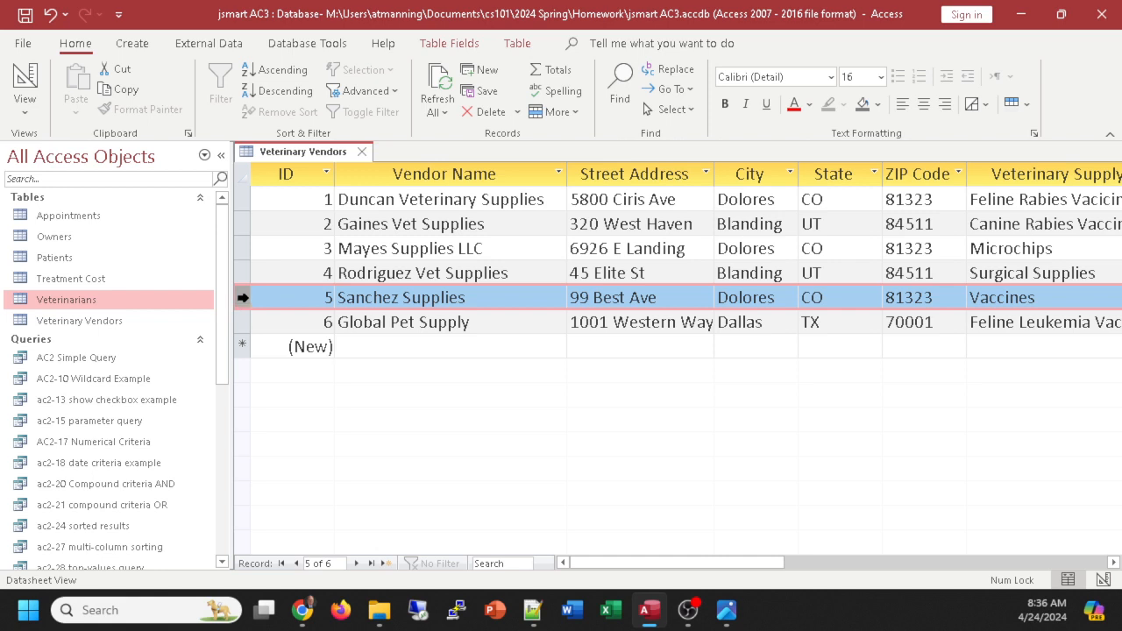
{"action": "right_click", "coordinate": [243, 297]}
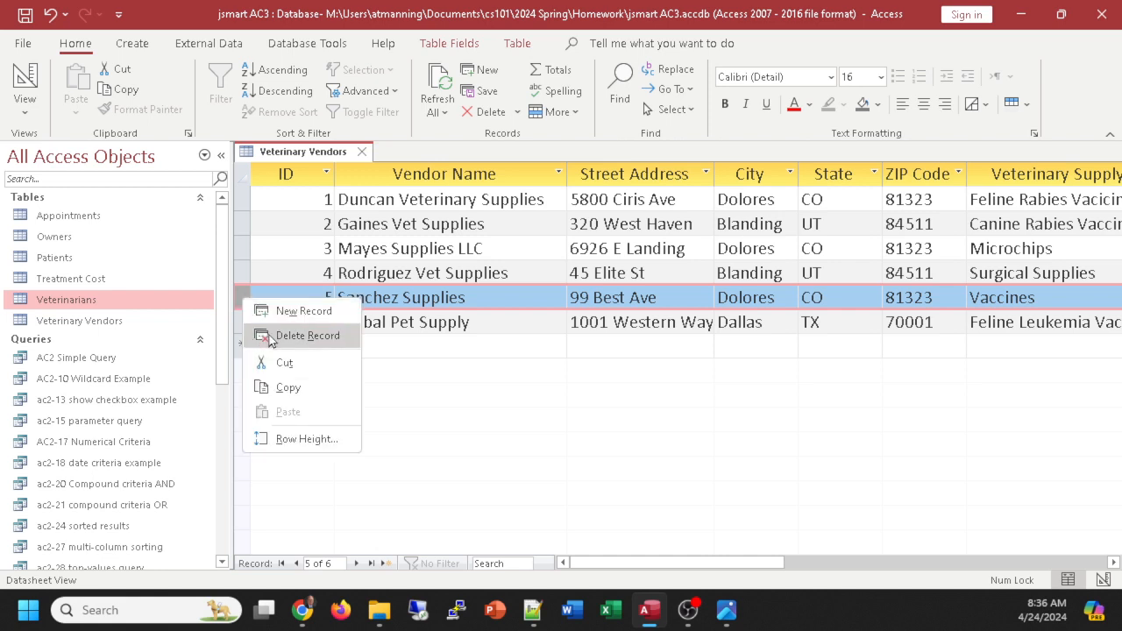
{"action": "left_click", "coordinate": [307, 335]}
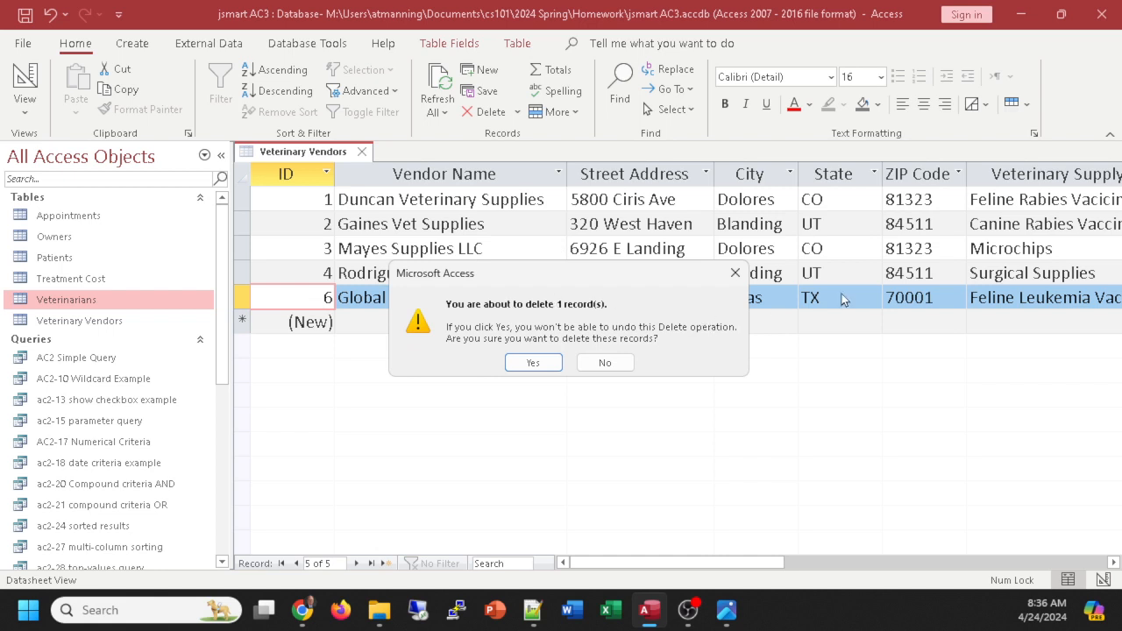
{"action": "left_click", "coordinate": [546, 365]}
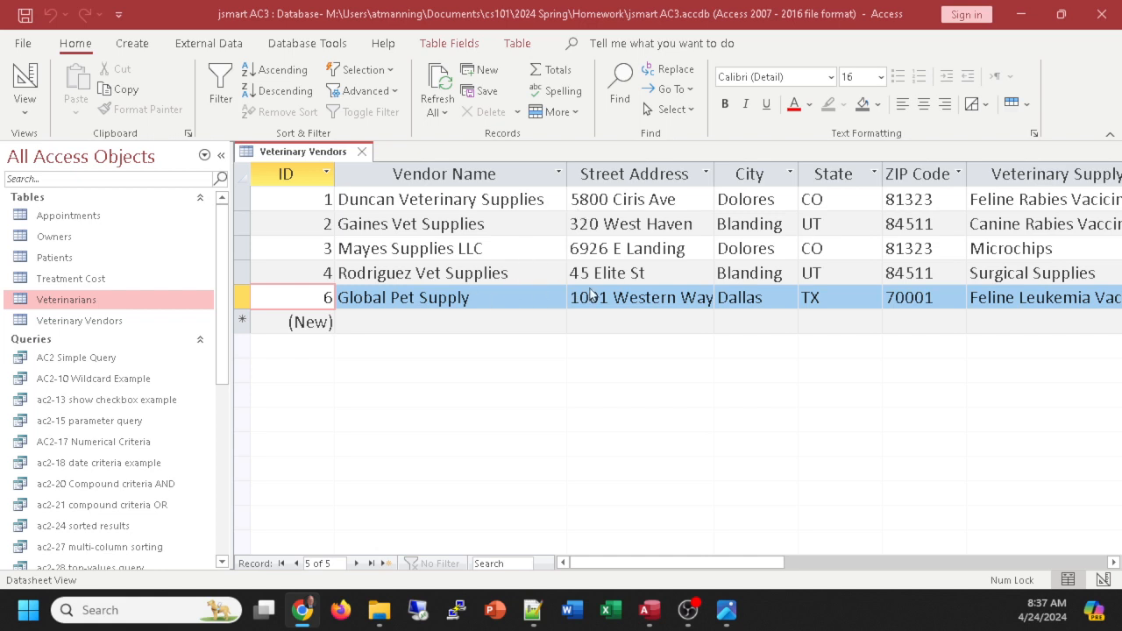
Step: Look over the remaining columns of Veterinary Vendors, and switch the table to Design View with the Quantity field's data type selected
{"action": "left_click_drag", "start_coordinate": [755, 566], "coordinate": [914, 566]}
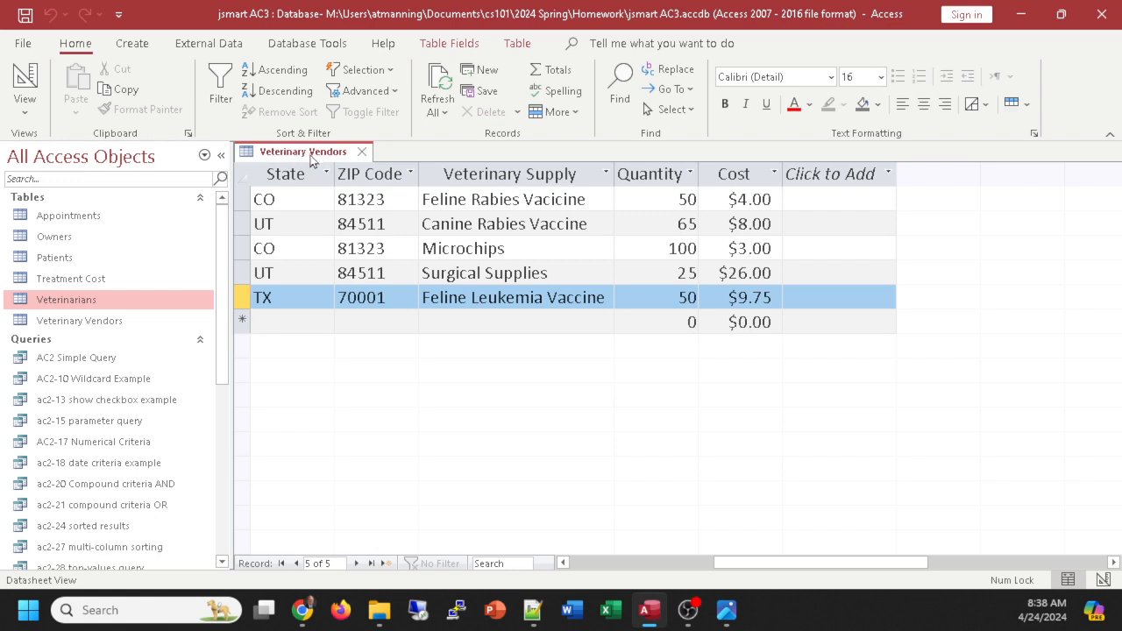
{"action": "left_click", "coordinate": [24, 76]}
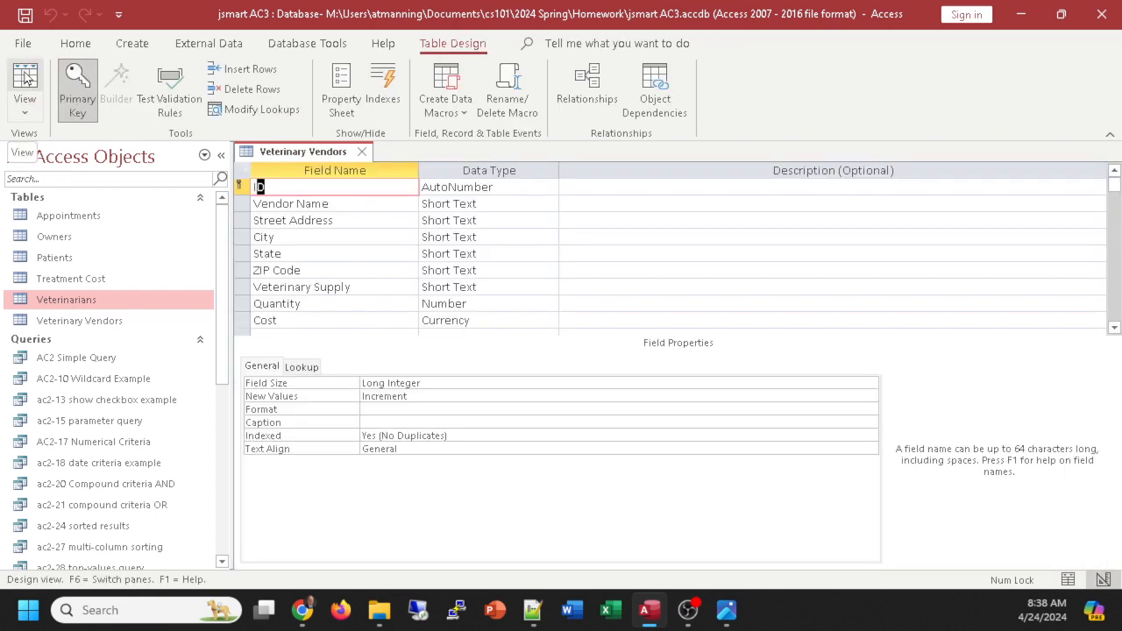
{"action": "left_click", "coordinate": [459, 303]}
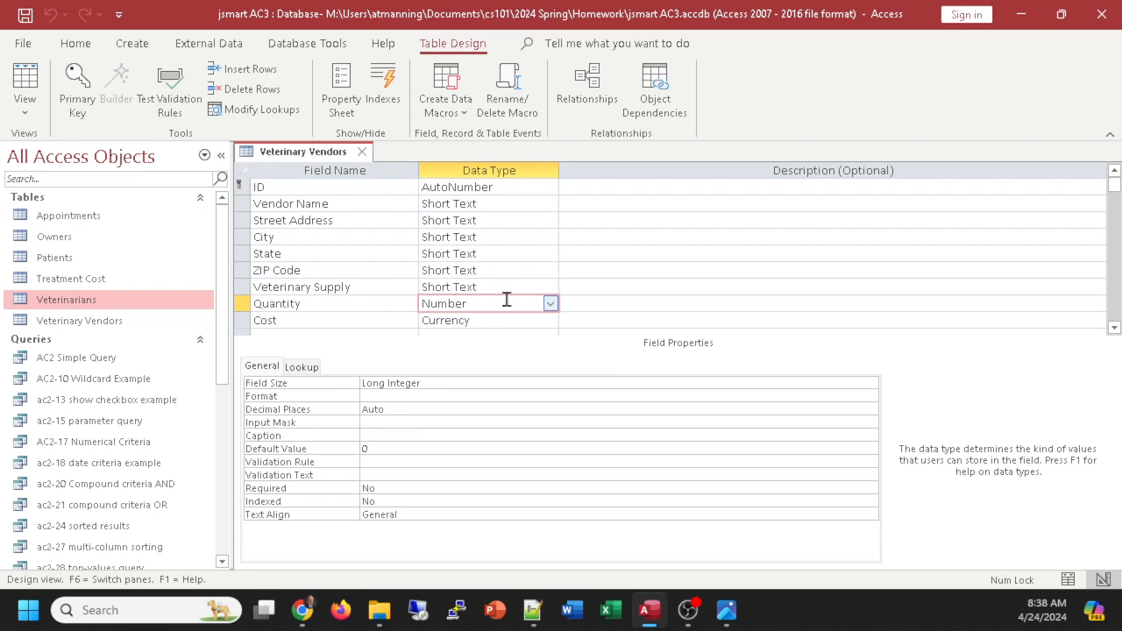
{"action": "left_click", "coordinate": [302, 303]}
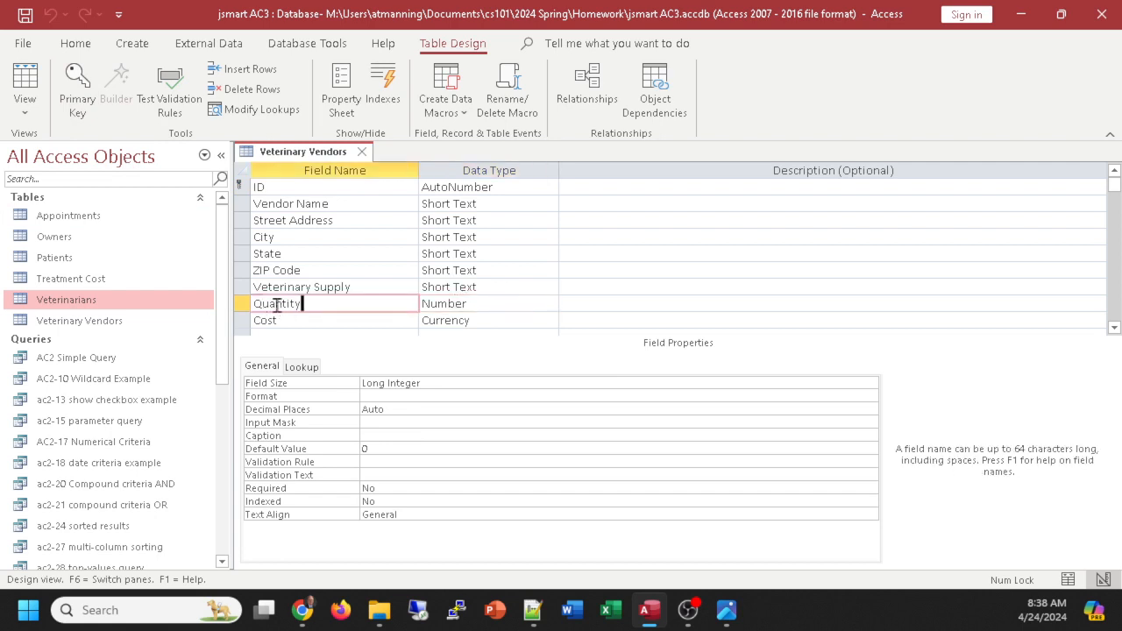
{"action": "left_click", "coordinate": [467, 304]}
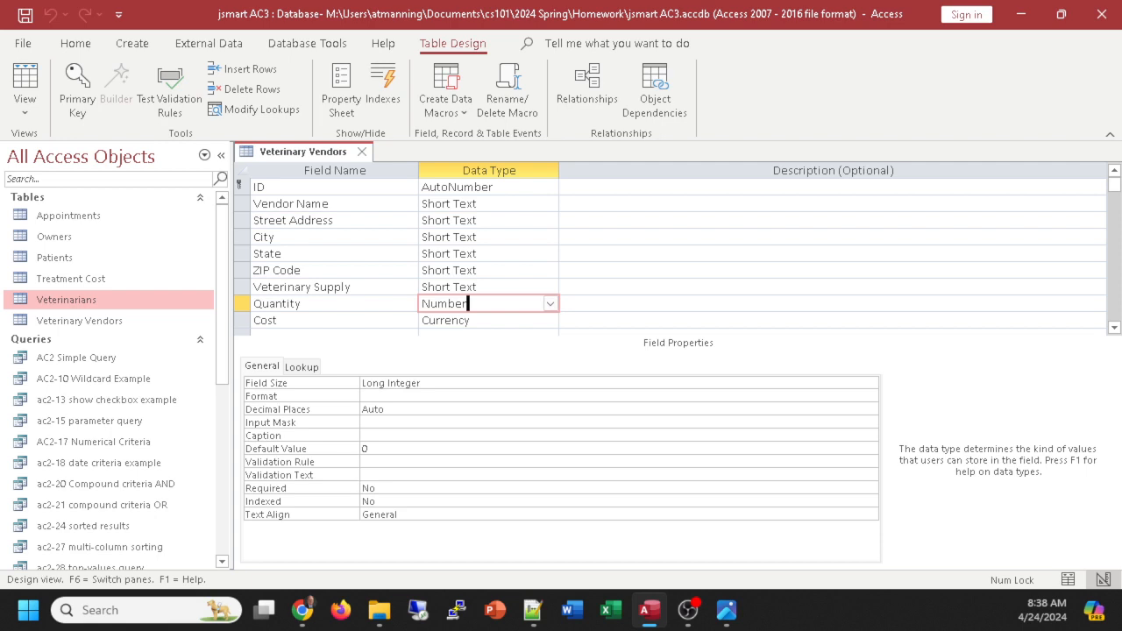
{"action": "key", "text": "alt+Tab"}
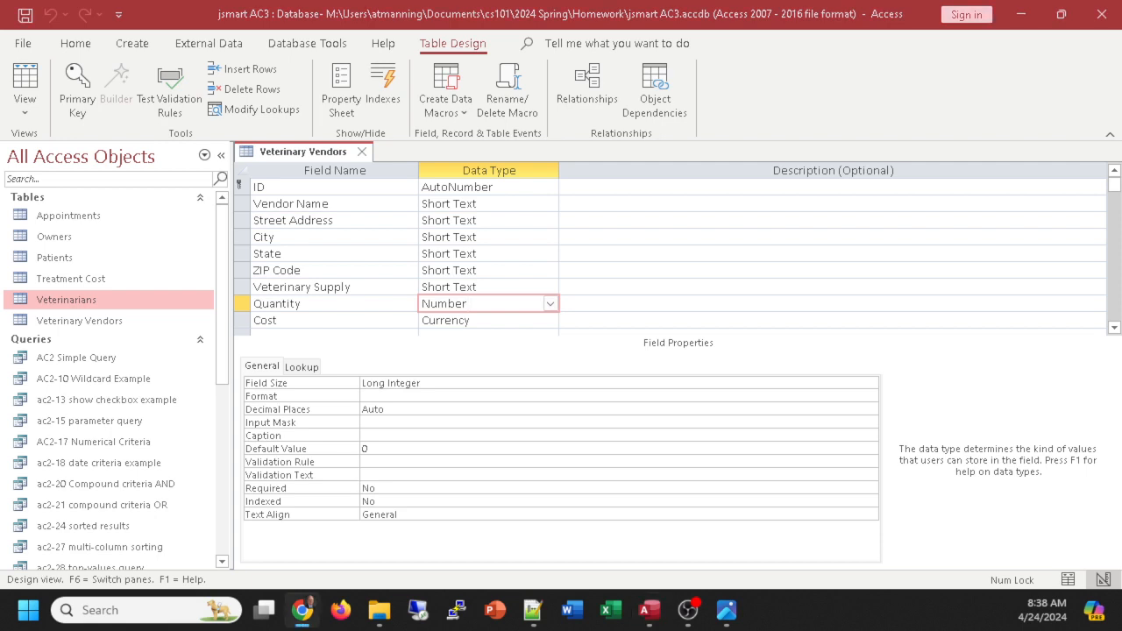
Step: Set the Quantity field's Field Size to Single and its Decimal Places to 2, and check both properties
{"action": "left_click", "coordinate": [421, 384]}
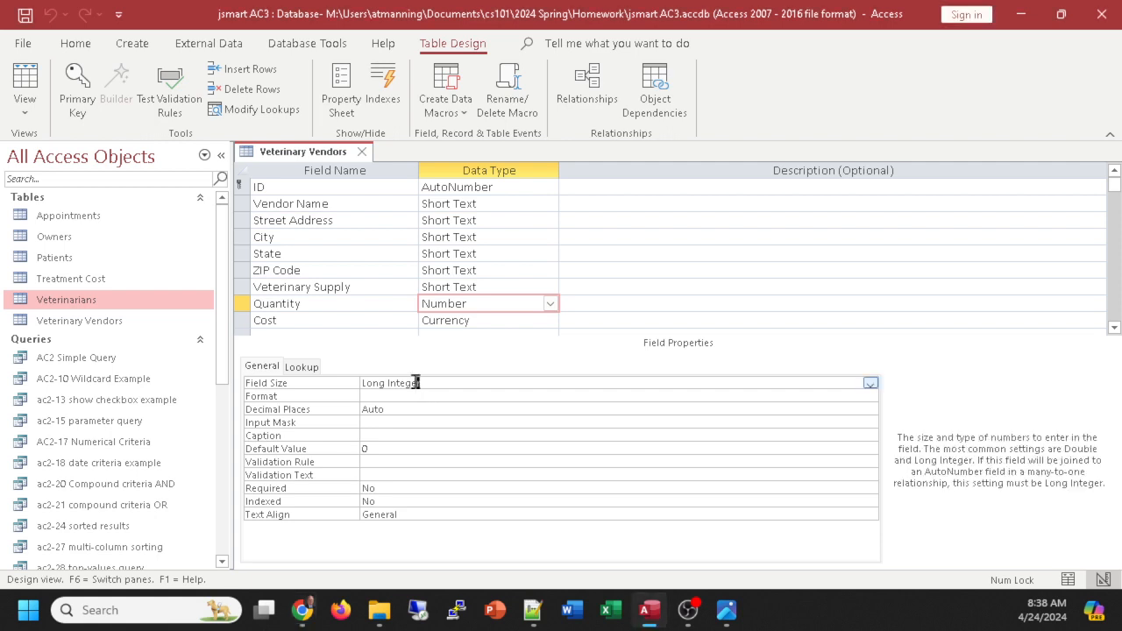
{"action": "left_click", "coordinate": [870, 385]}
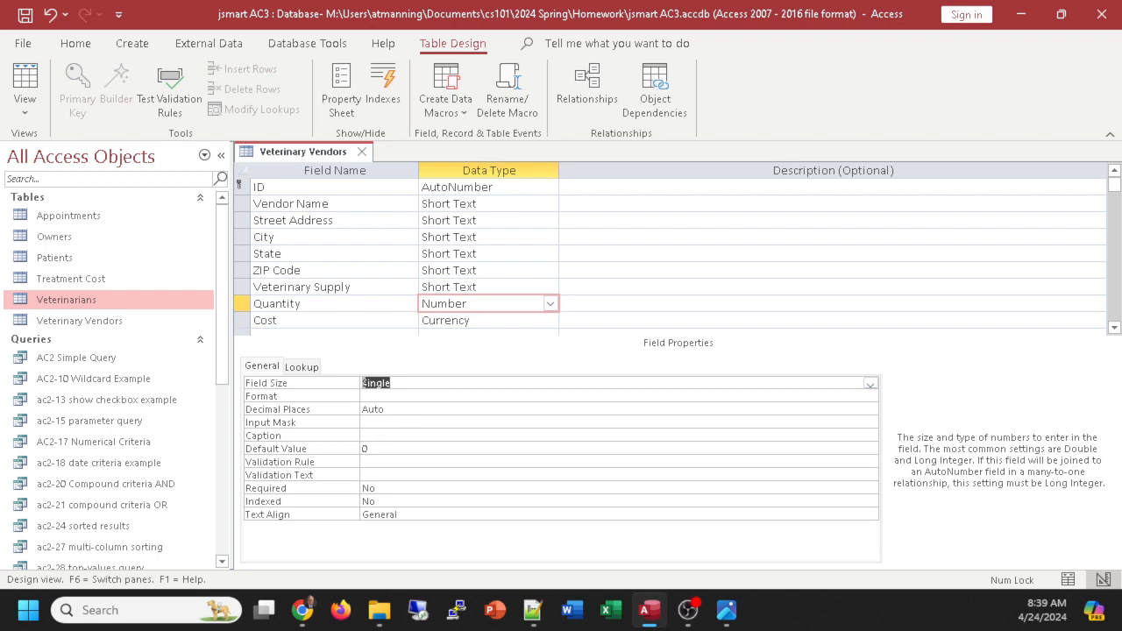
{"action": "left_click", "coordinate": [386, 409]}
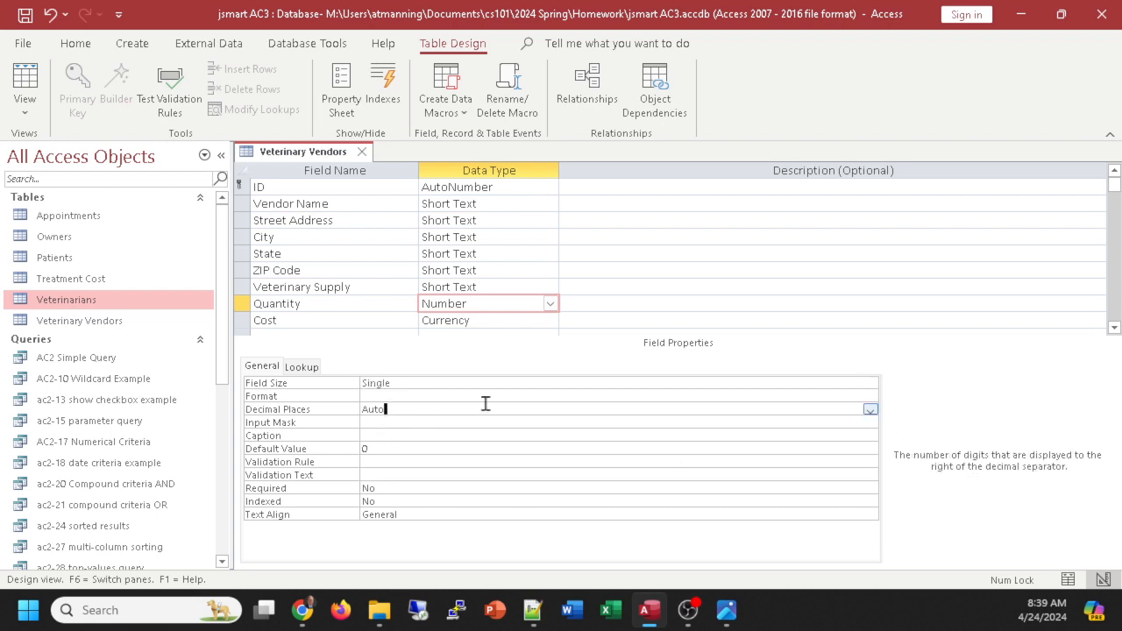
{"action": "left_click", "coordinate": [870, 409]}
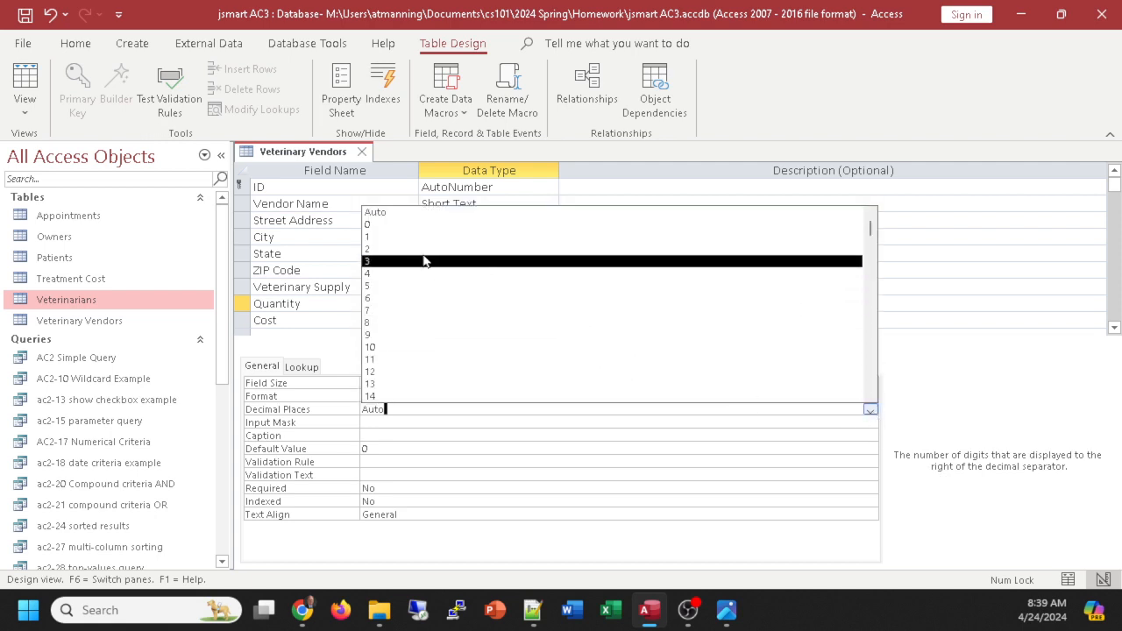
{"action": "left_click", "coordinate": [373, 252]}
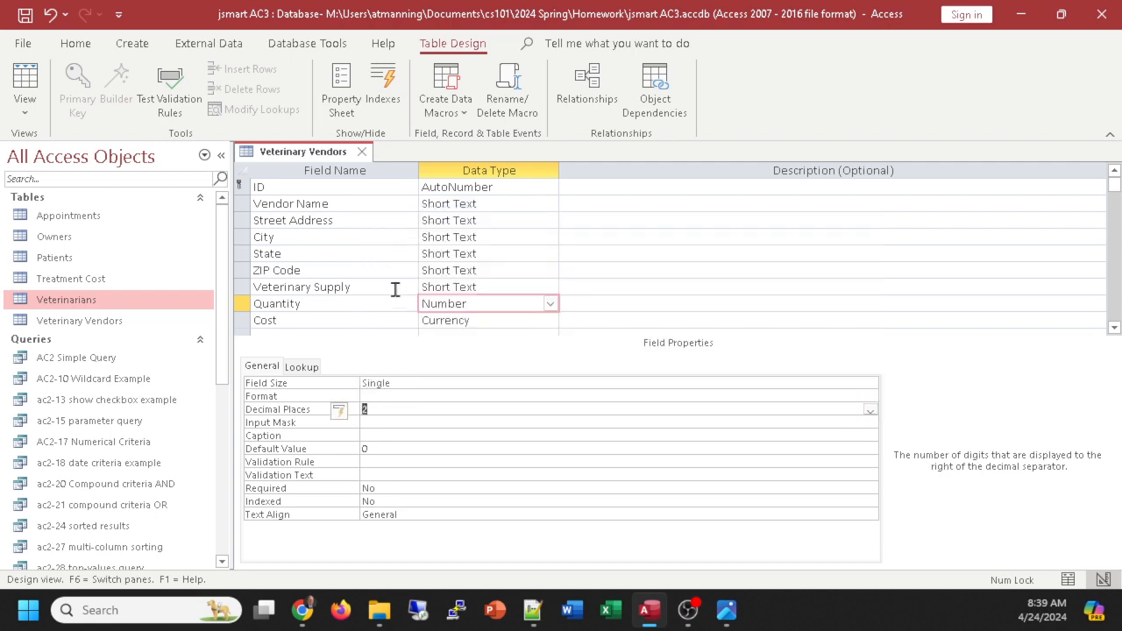
{"action": "left_click", "coordinate": [375, 407]}
{"action": "left_click", "coordinate": [242, 303]}
{"action": "left_click", "coordinate": [396, 383]}
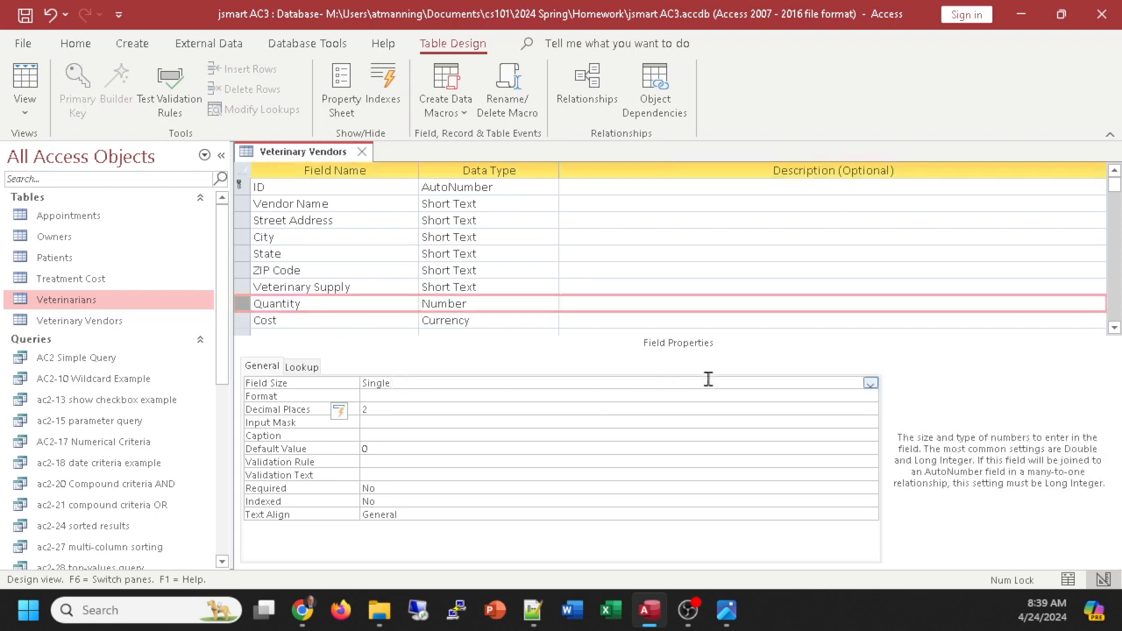
Step: Check the Quantity field's size options, save the table, and bring the Quantity column into view in Datasheet View
{"action": "left_click", "coordinate": [870, 386]}
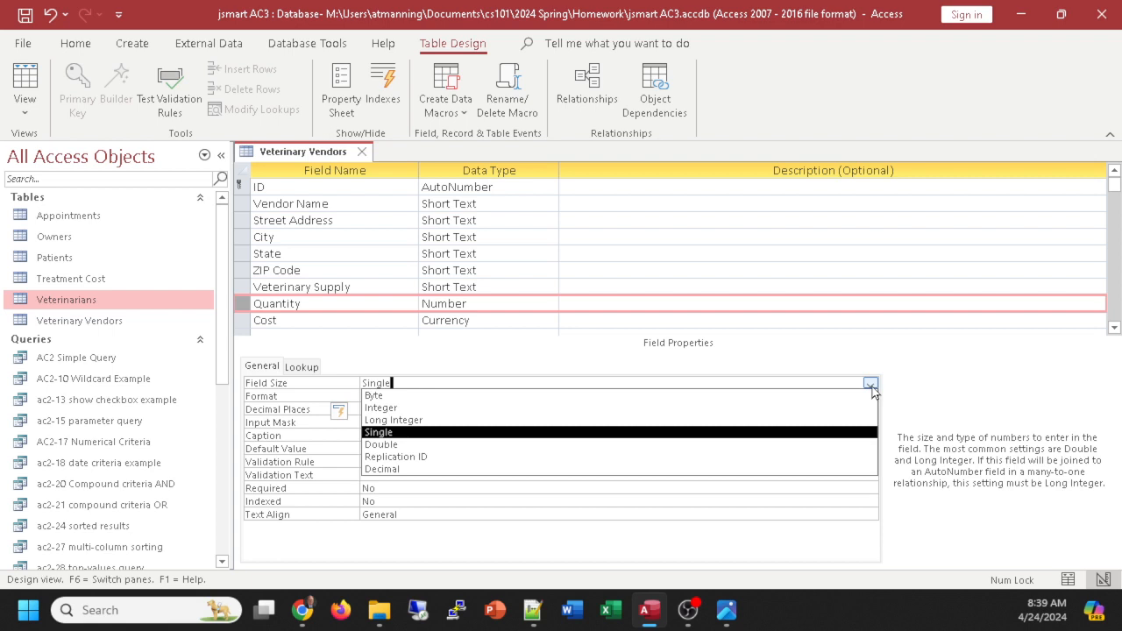
{"action": "left_click", "coordinate": [870, 387]}
{"action": "left_click", "coordinate": [368, 410]}
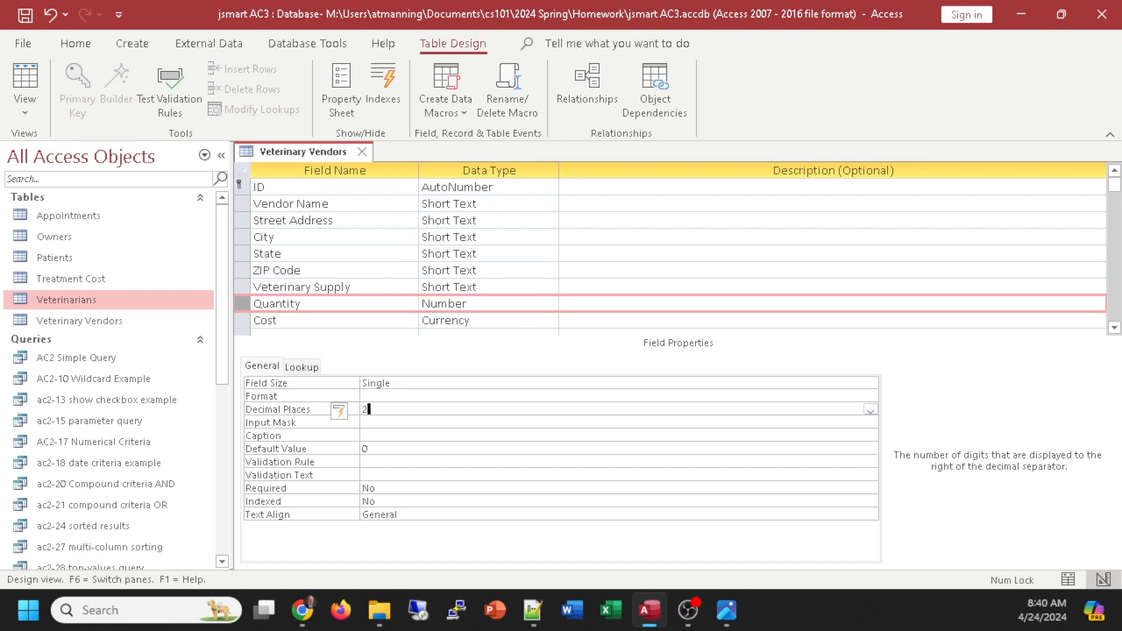
{"action": "left_click", "coordinate": [307, 605]}
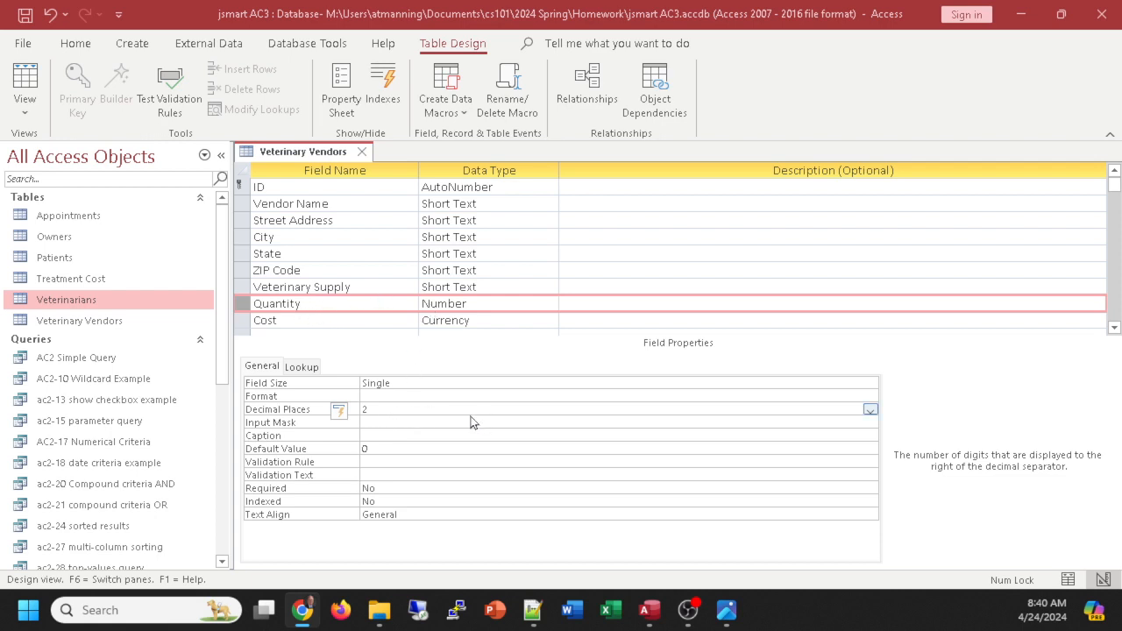
{"action": "left_click", "coordinate": [24, 79]}
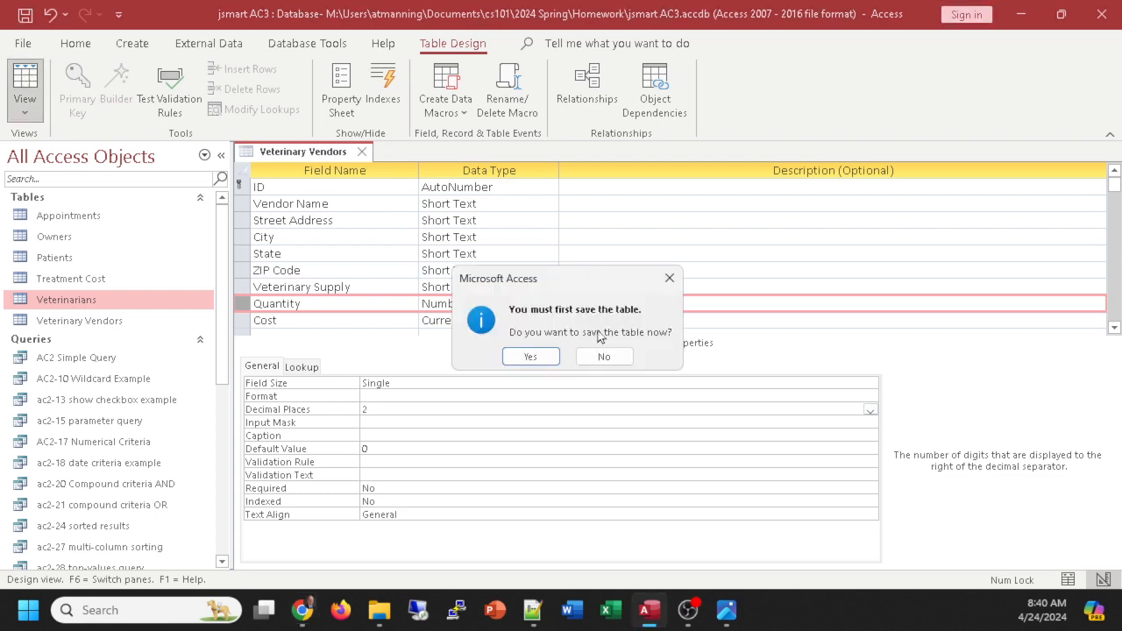
{"action": "left_click", "coordinate": [526, 358]}
{"action": "left_click_drag", "start_coordinate": [671, 565], "coordinate": [760, 586]}
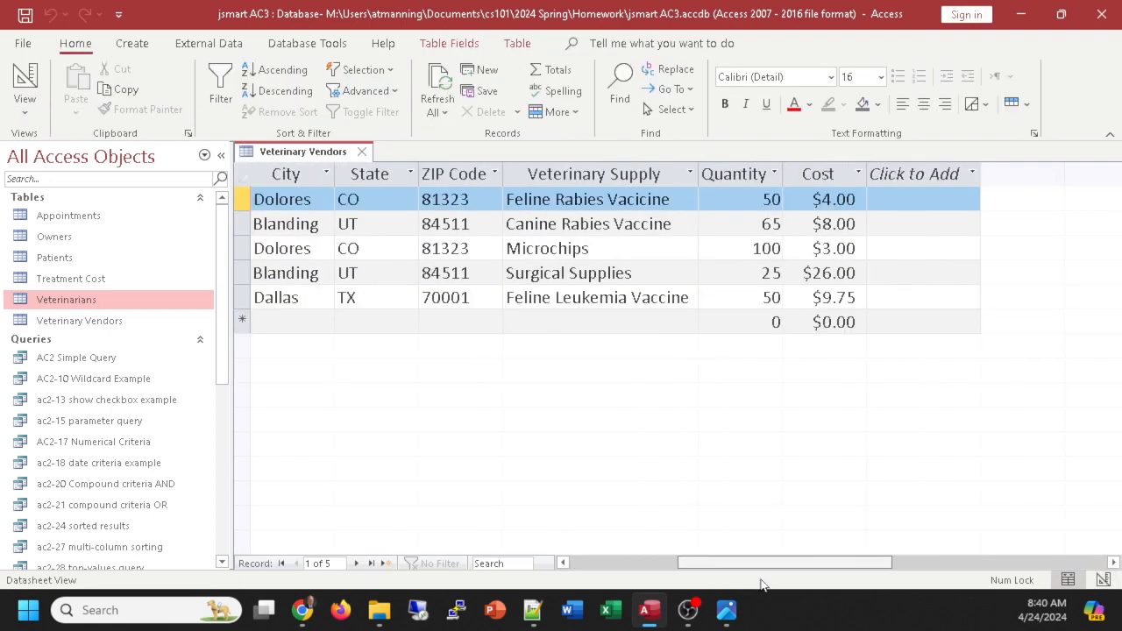
Step: Try a Quantity of 50.5 in the Feline Rabies Vacicine record, restore it to 50, and check the other Quantity cells
{"action": "left_click", "coordinate": [772, 199]}
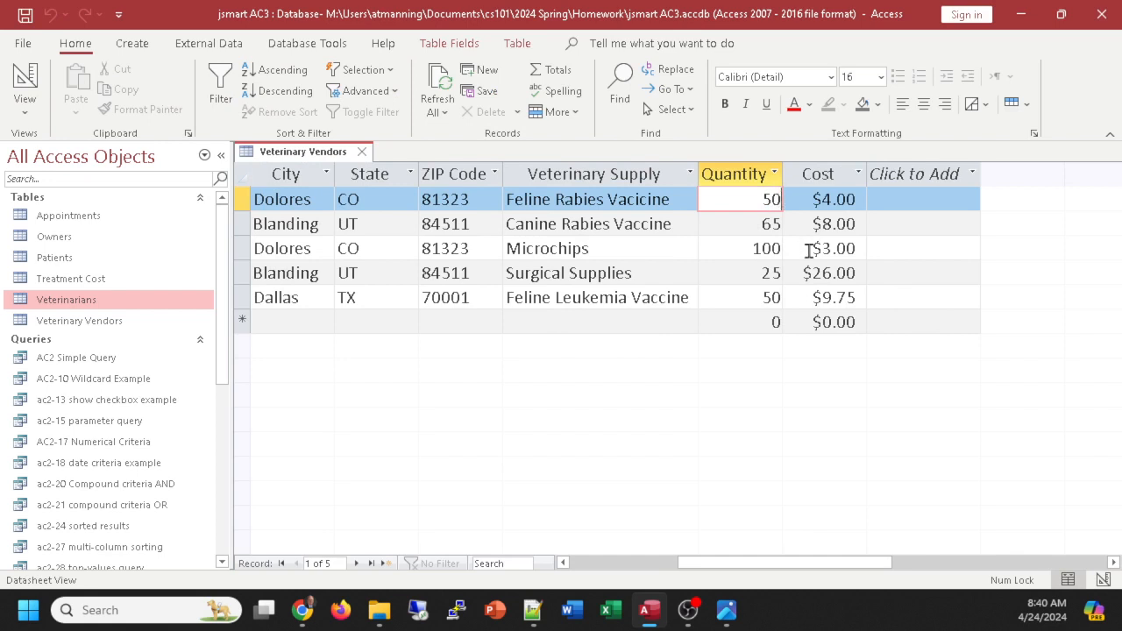
{"action": "type", "text": ".5"}
{"action": "left_click", "coordinate": [761, 224]}
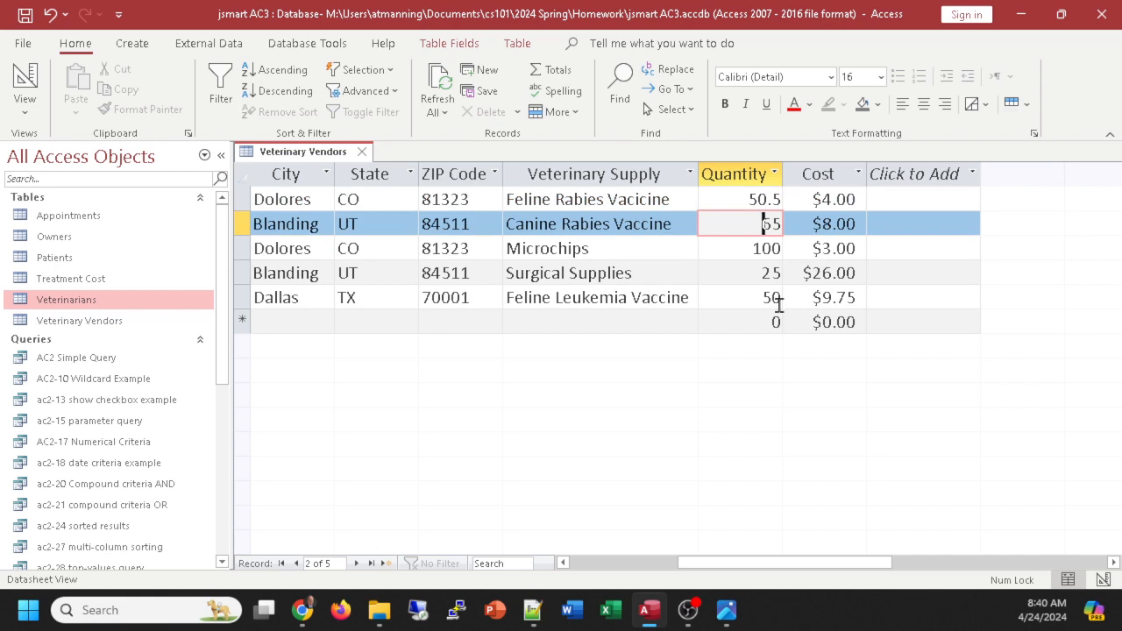
{"action": "left_click", "coordinate": [771, 199]}
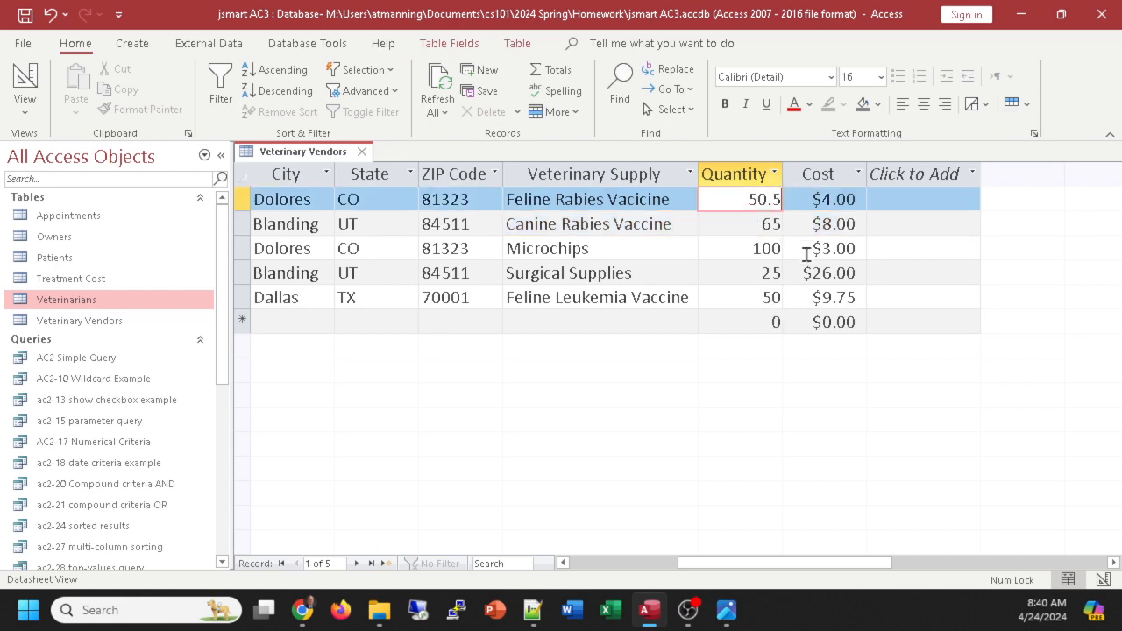
{"action": "key", "text": "BackSpace"}
{"action": "key", "text": "BackSpace"}
{"action": "left_click", "coordinate": [763, 248]}
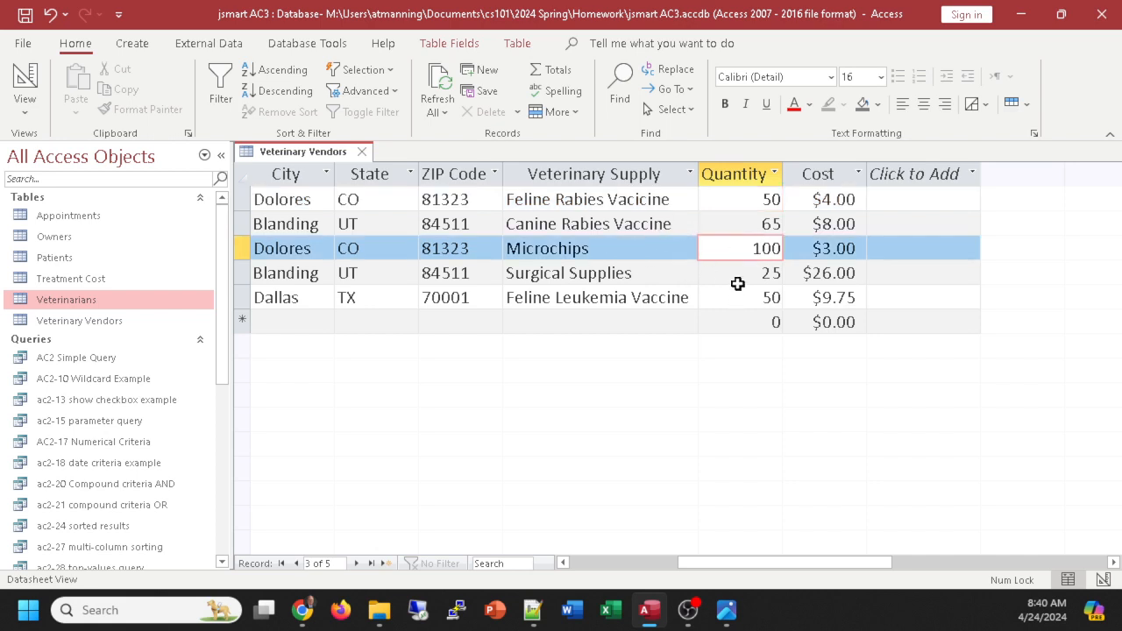
{"action": "left_click", "coordinate": [741, 279]}
{"action": "left_click", "coordinate": [753, 298]}
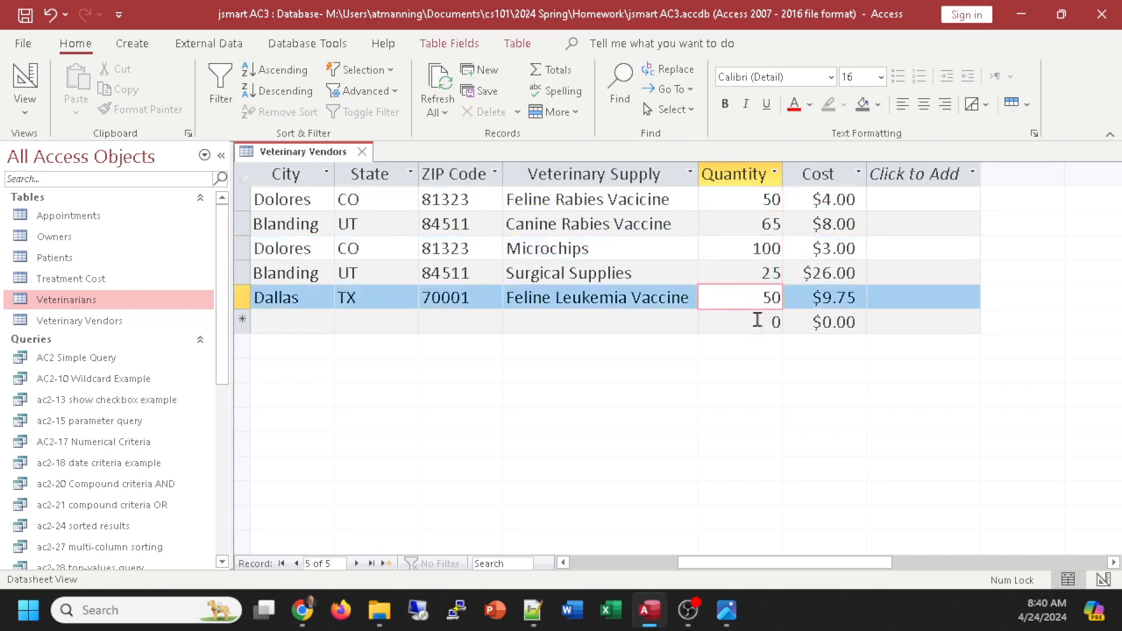
{"action": "left_click", "coordinate": [755, 322]}
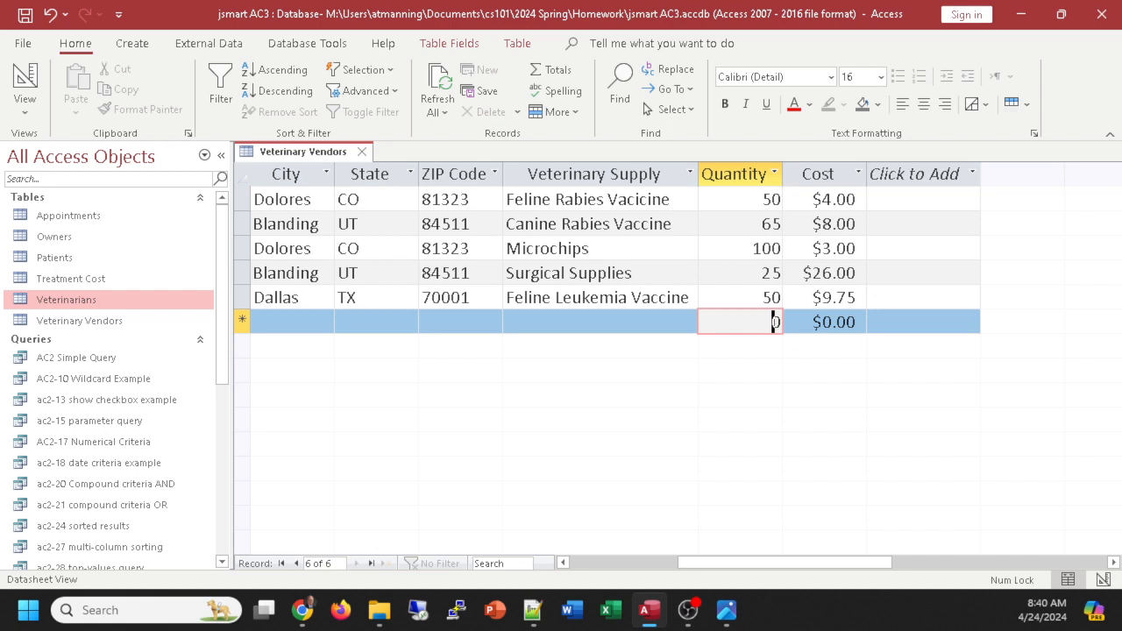
{"action": "key", "text": "alt+Tab"}
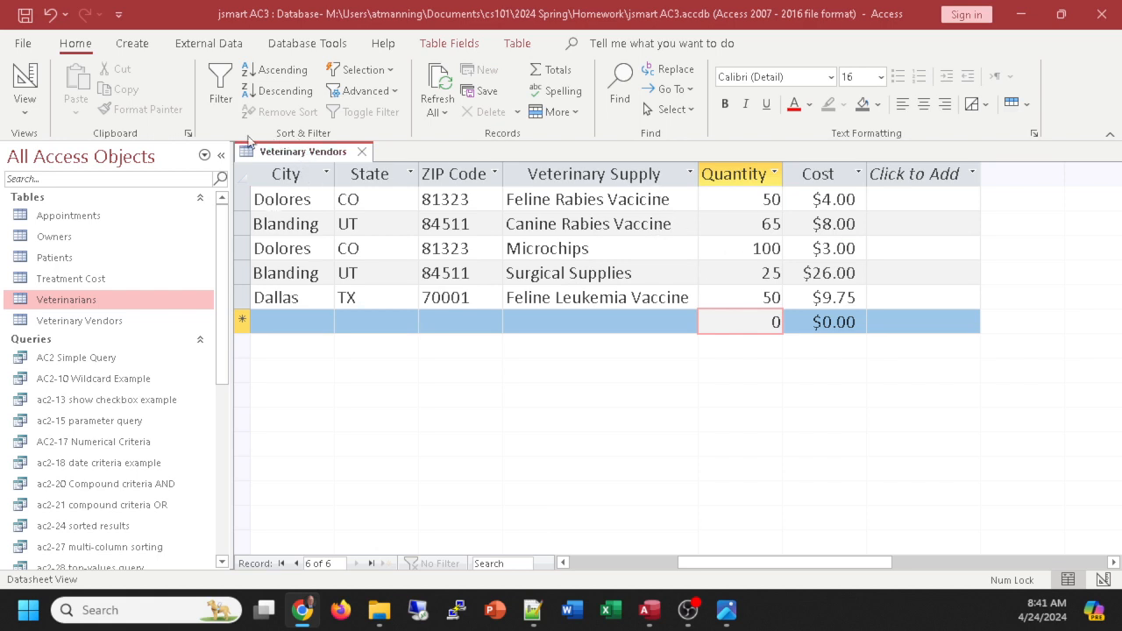
Step: Return the table to Design View and insert a new field named Product Type directly above Quantity
{"action": "left_click", "coordinate": [24, 77]}
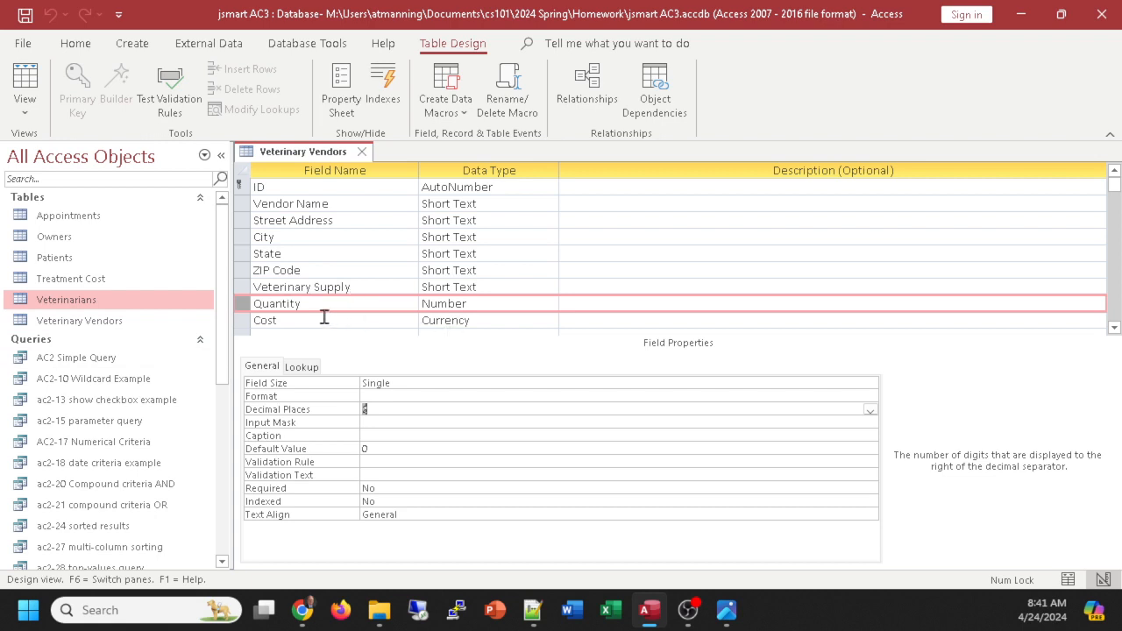
{"action": "right_click", "coordinate": [242, 311]}
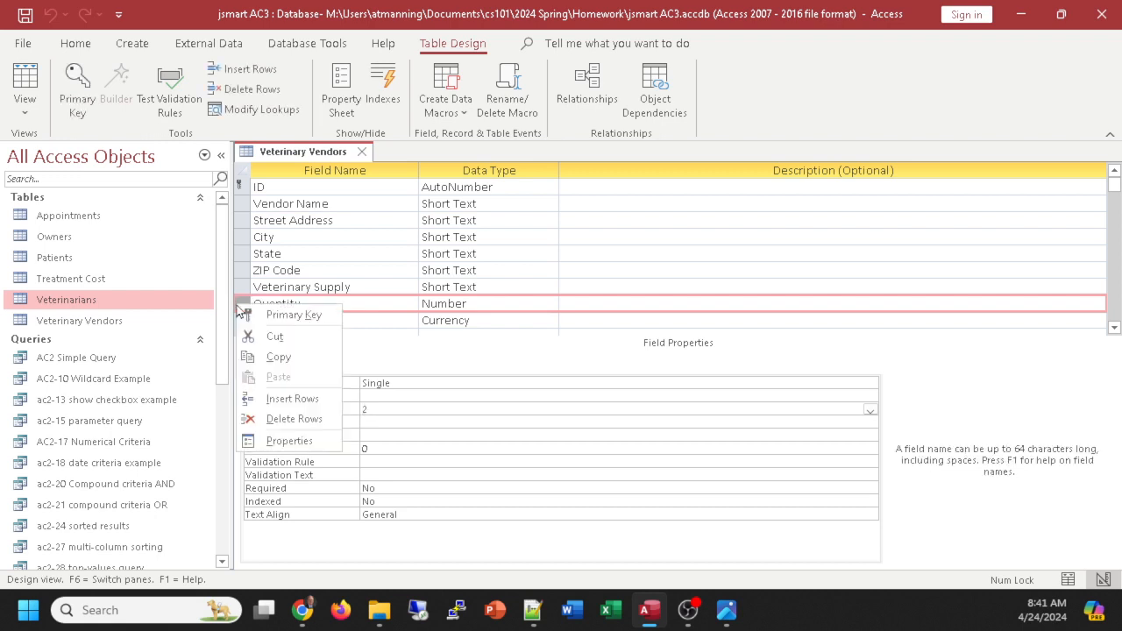
{"action": "left_click", "coordinate": [275, 398]}
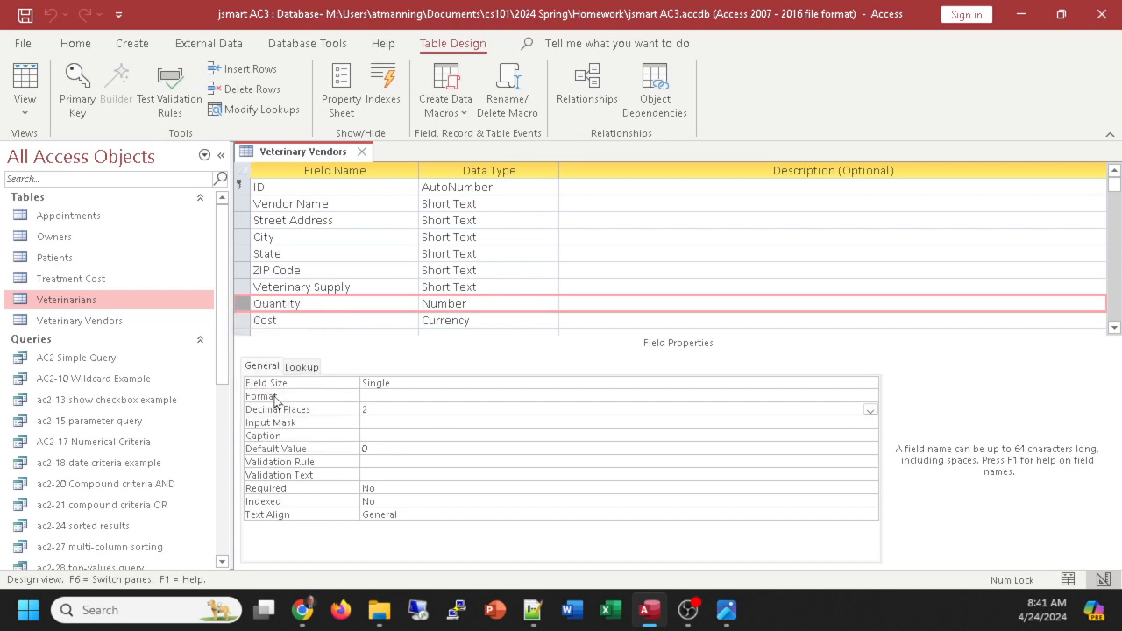
{"action": "left_click", "coordinate": [281, 303]}
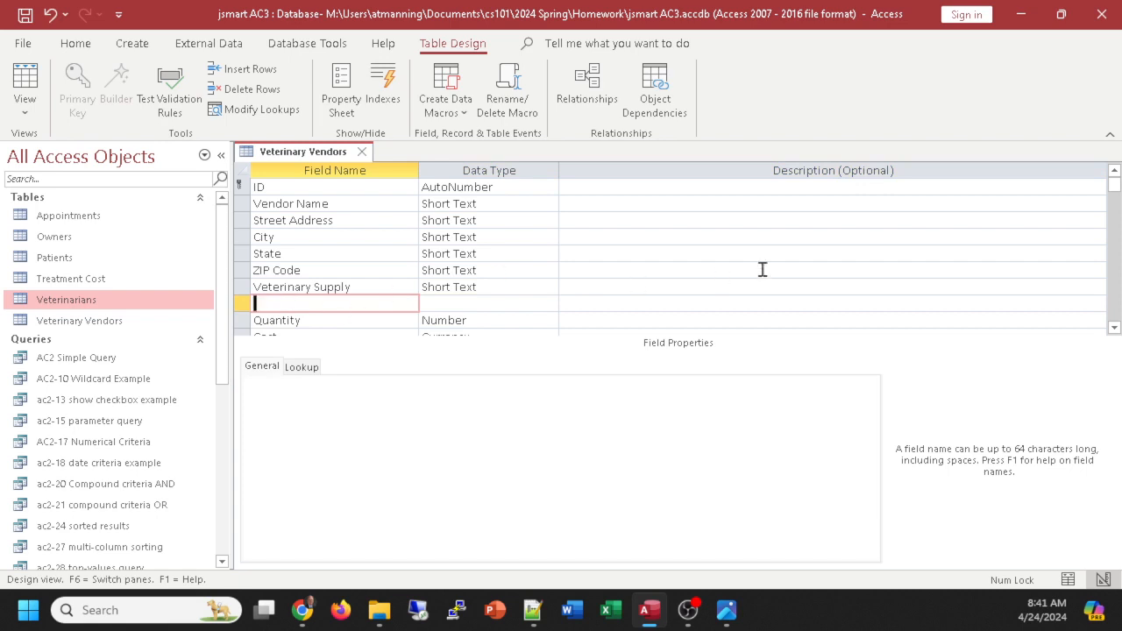
{"action": "type", "text": "Product Type"}
{"action": "key", "text": "Tab"}
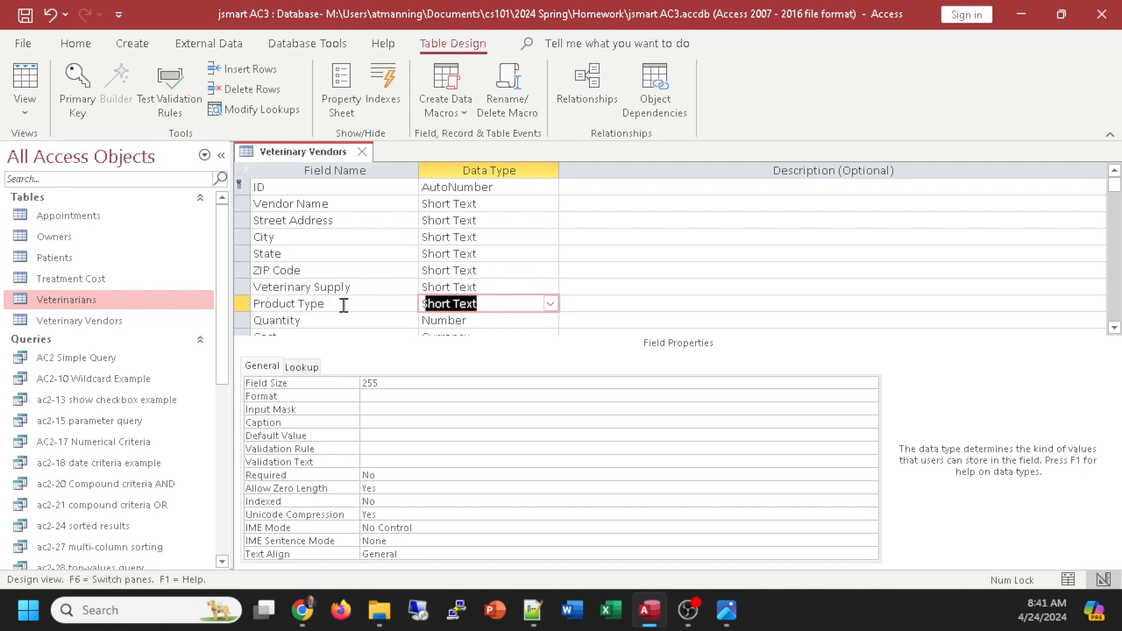
Step: Start the Lookup Wizard for the Product Type field and choose to type in the lookup values
{"action": "scroll", "coordinate": [404, 307], "scroll_direction": "down", "scroll_amount": 1}
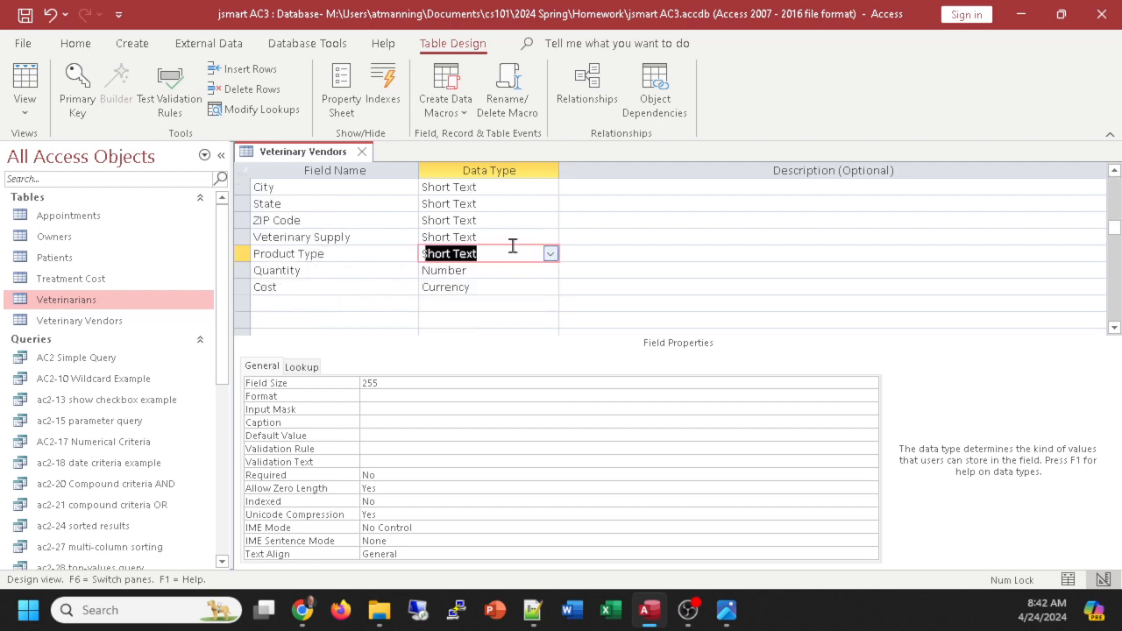
{"action": "left_click", "coordinate": [551, 254]}
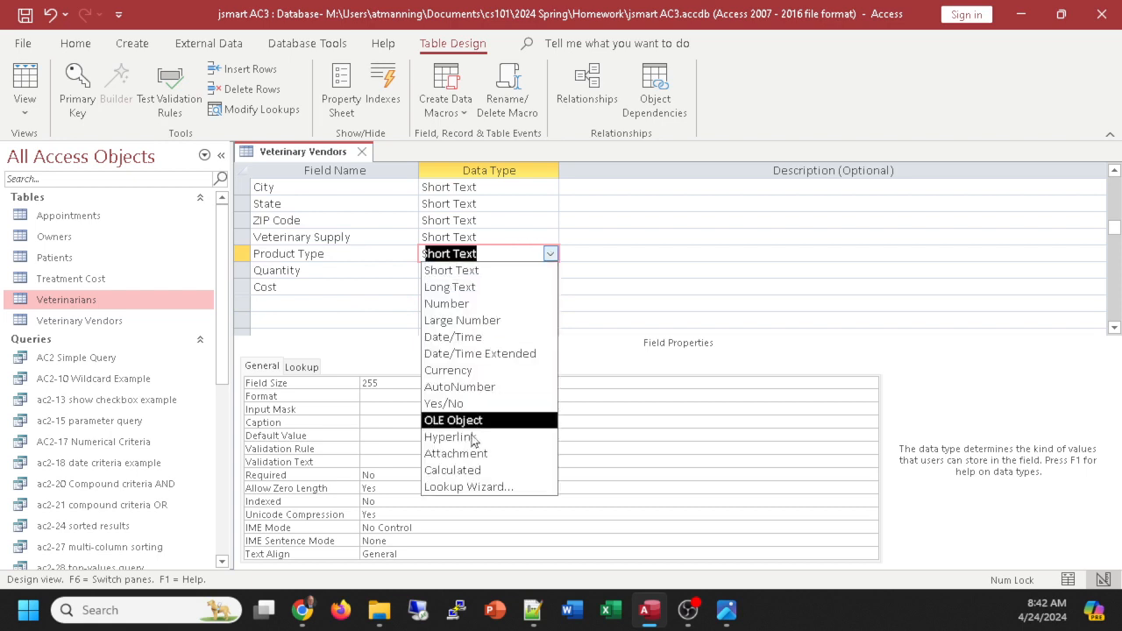
{"action": "left_click", "coordinate": [473, 487]}
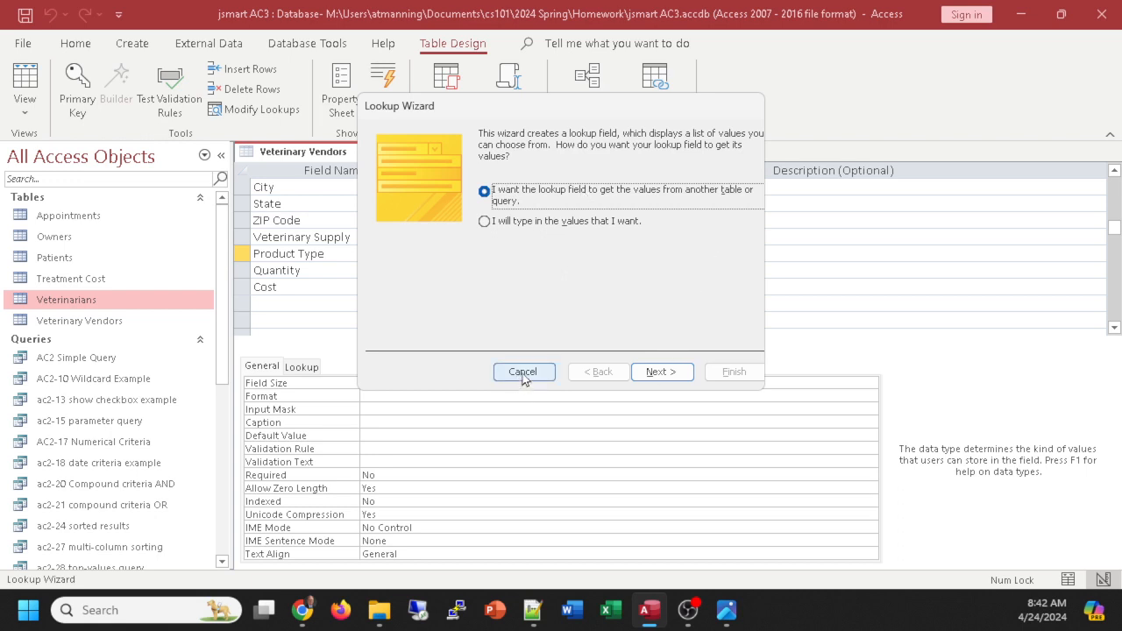
{"action": "left_click", "coordinate": [671, 373]}
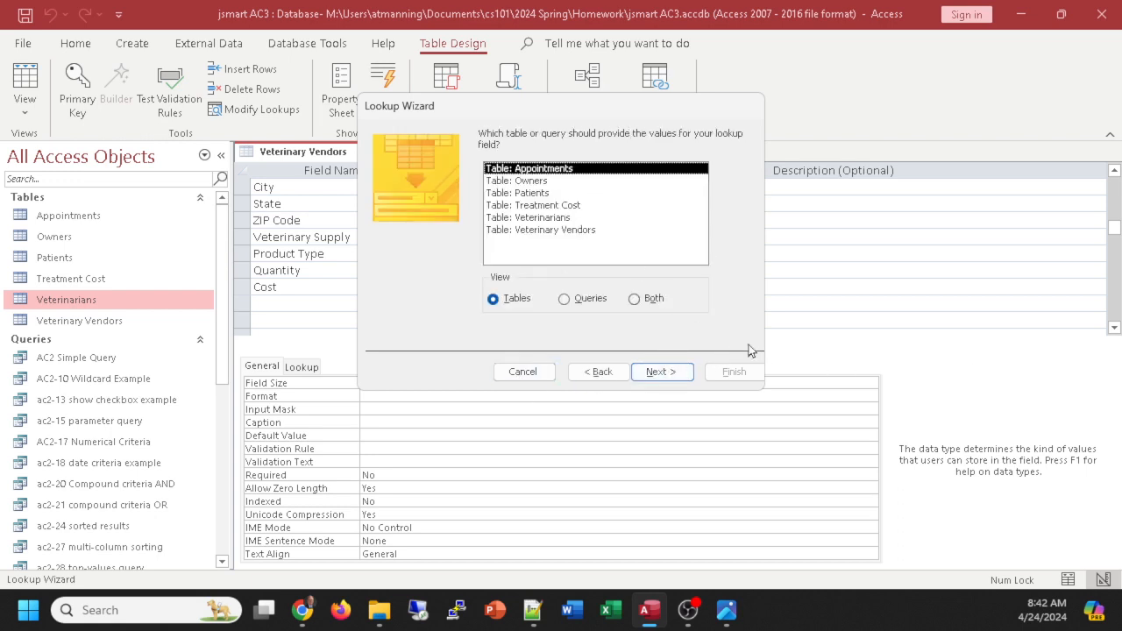
{"action": "left_click", "coordinate": [614, 372]}
{"action": "left_click", "coordinate": [487, 224]}
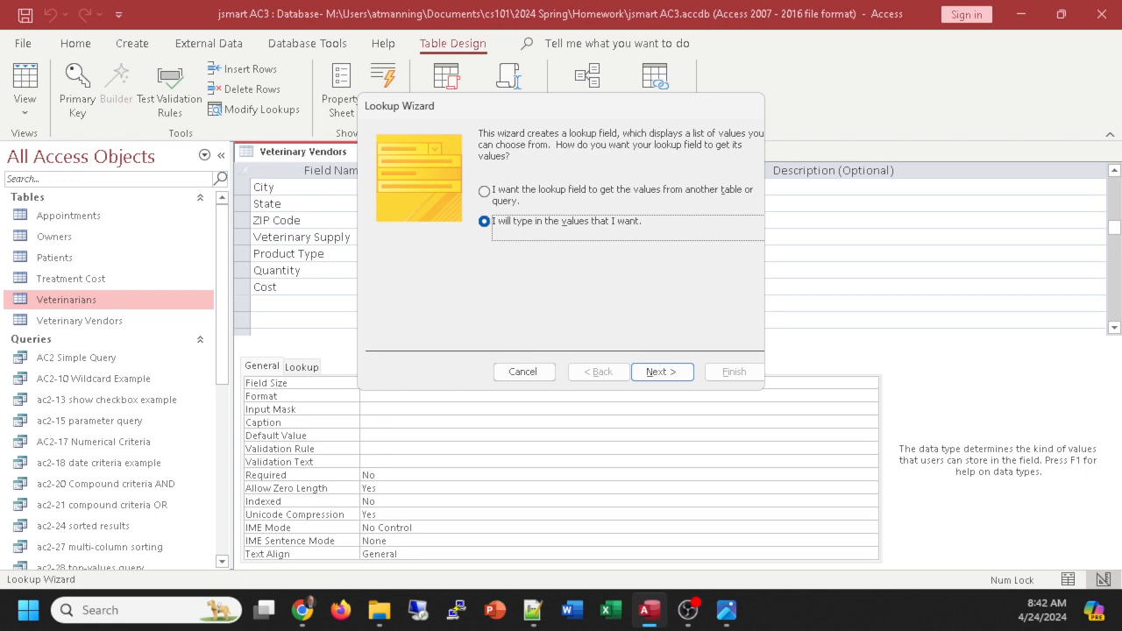
{"action": "key", "text": "alt+Tab"}
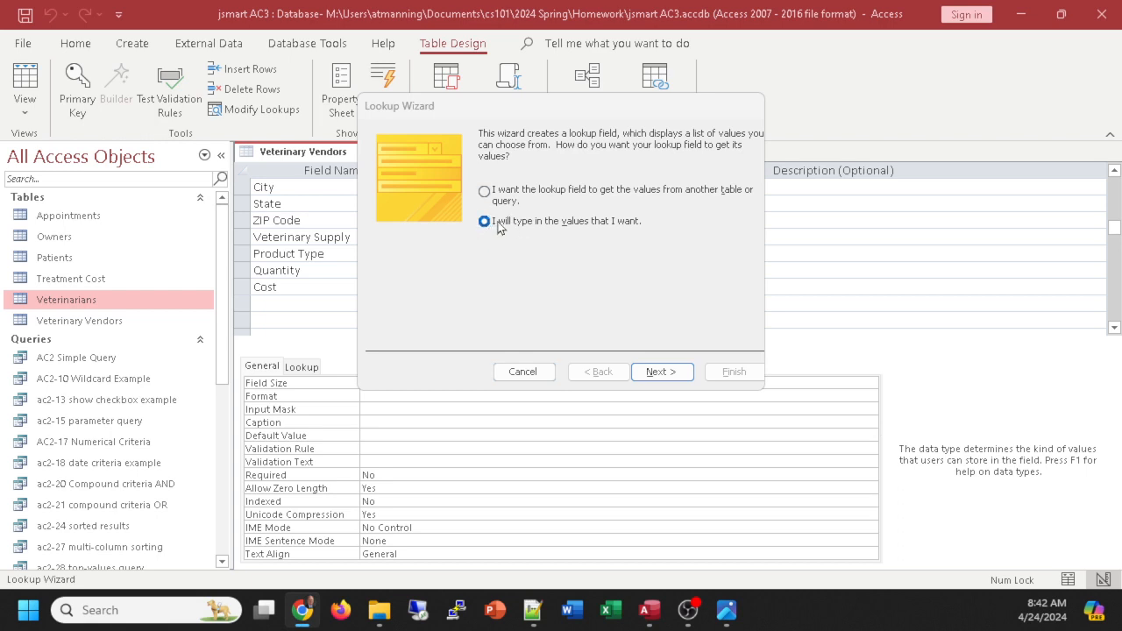
{"action": "left_click", "coordinate": [650, 375]}
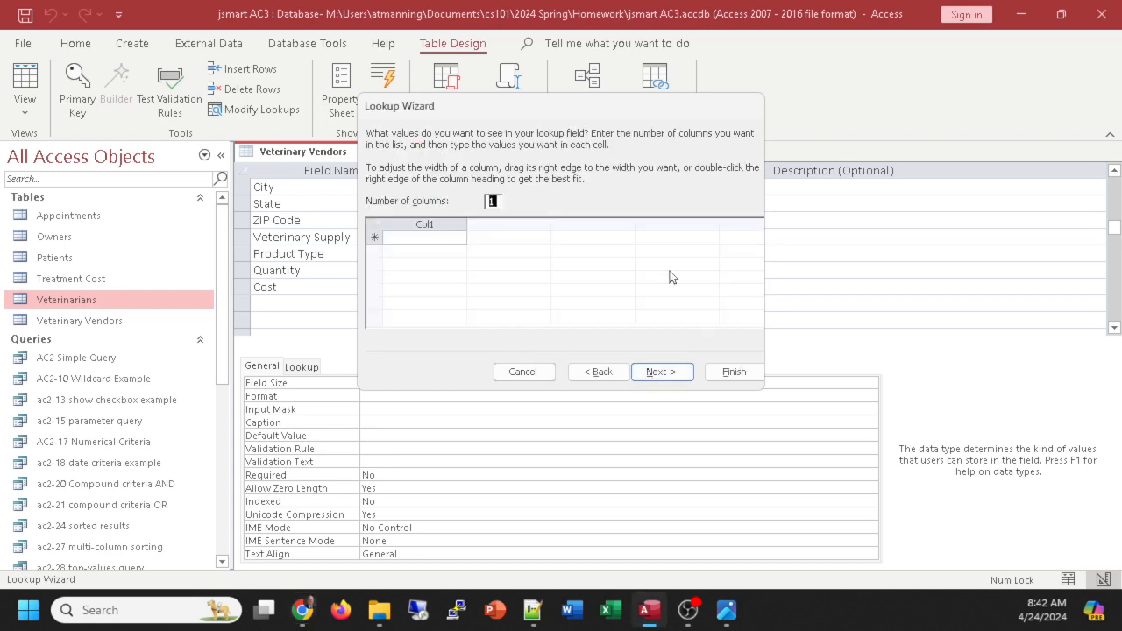
Step: Enter VAC, MC and SUP as the lookup values in one column, and finish the wizard with the label Product Type
{"action": "left_click", "coordinate": [404, 239]}
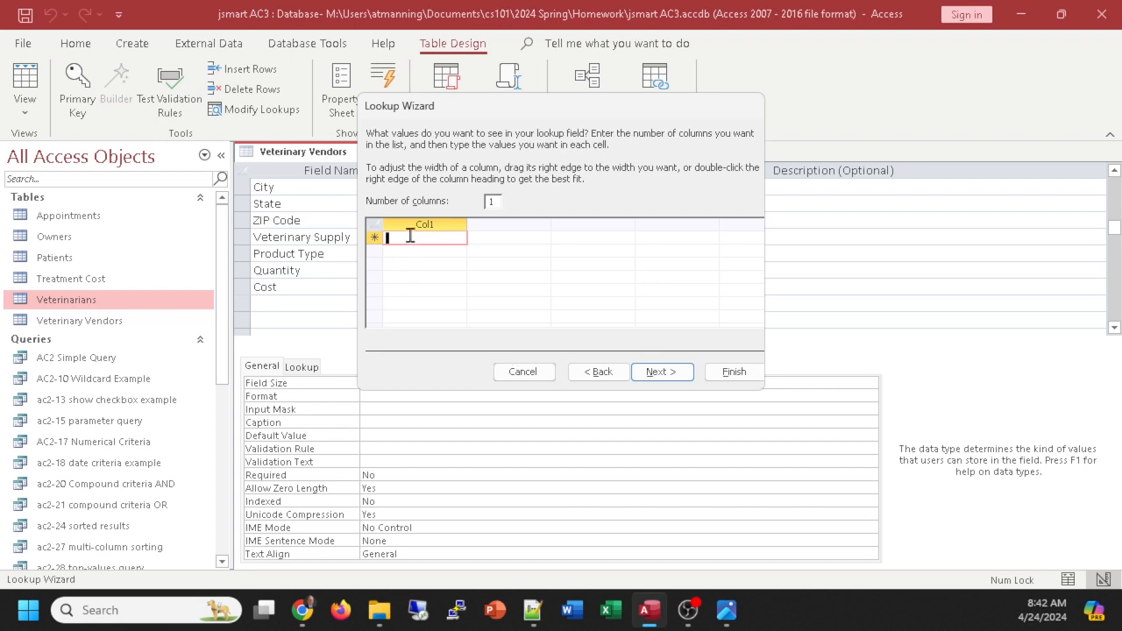
{"action": "type", "text": "VAC"}
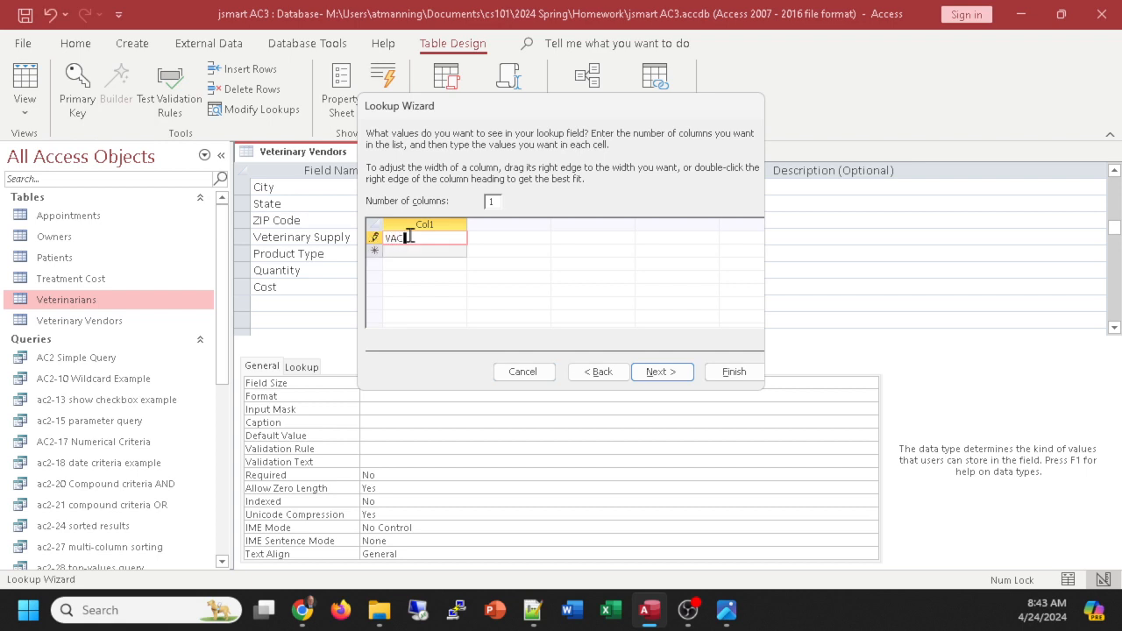
{"action": "left_click", "coordinate": [409, 251]}
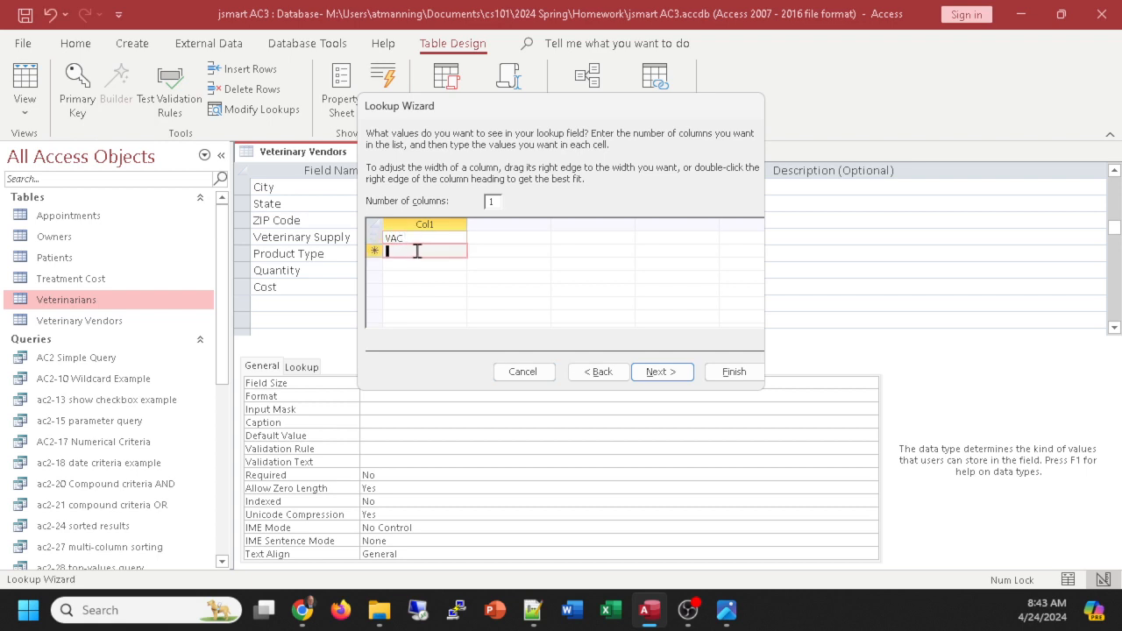
{"action": "type", "text": "MC"}
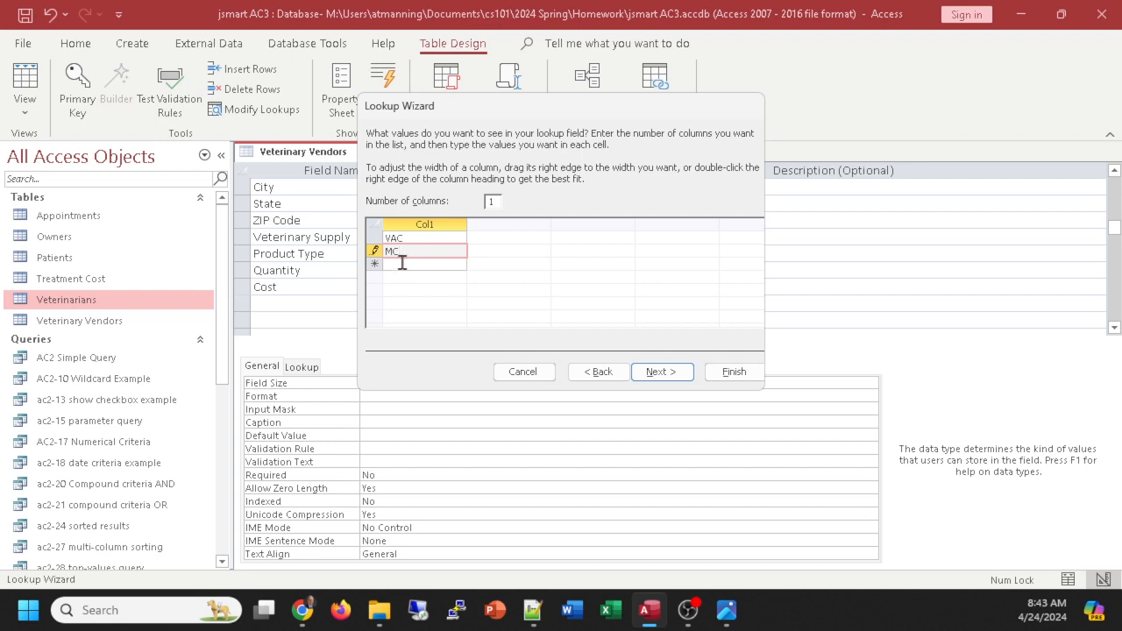
{"action": "left_click", "coordinate": [402, 263]}
{"action": "type", "text": "SUP"}
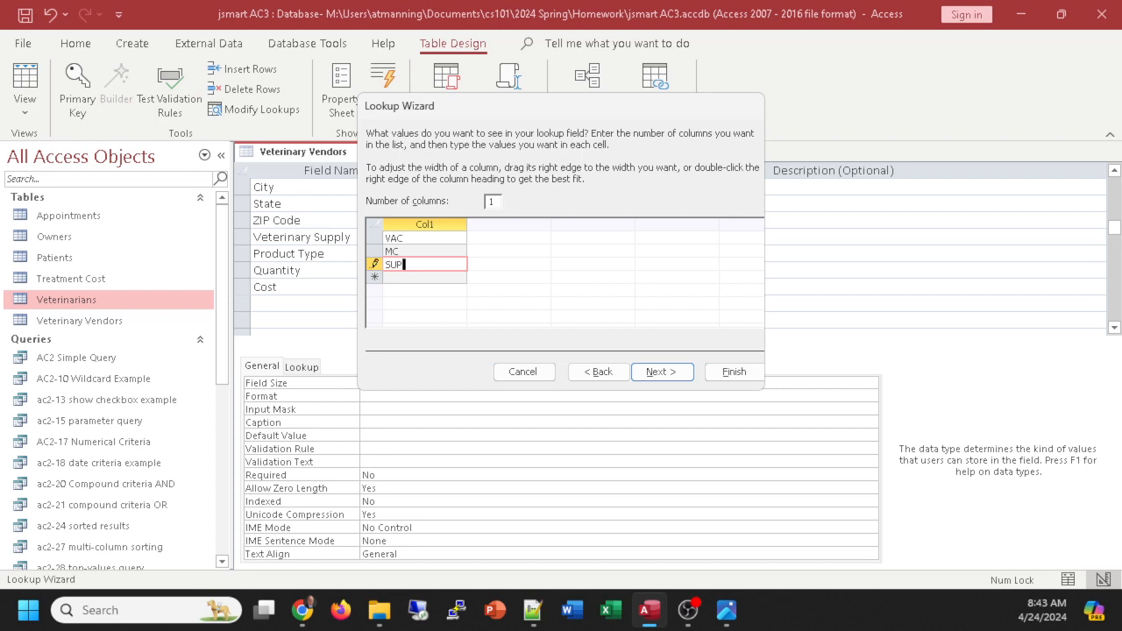
{"action": "left_click", "coordinate": [661, 372]}
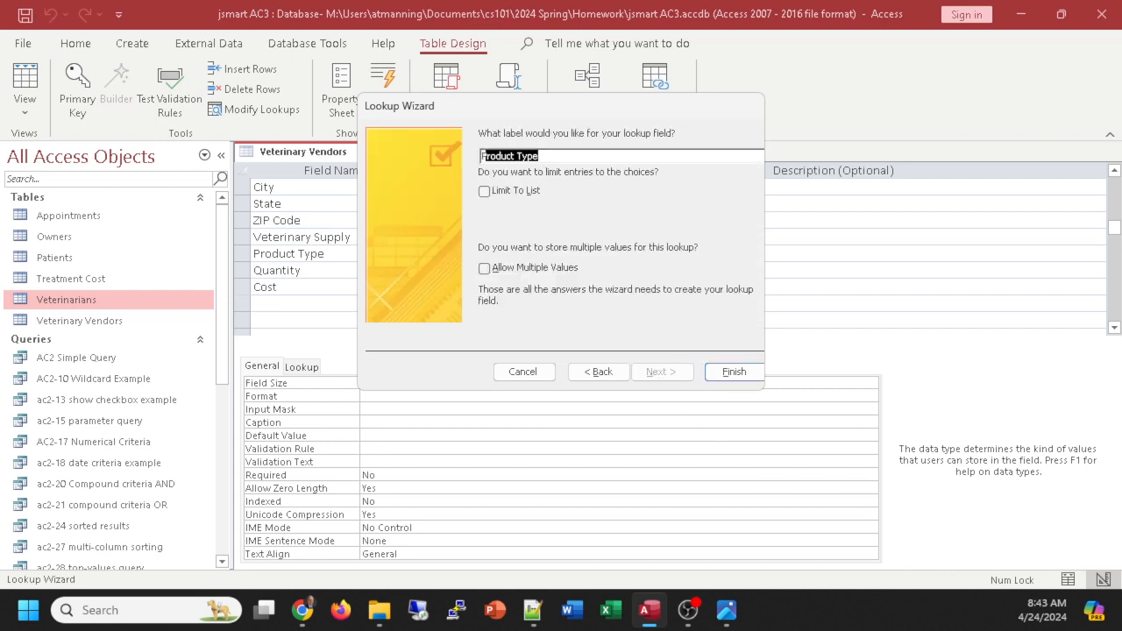
{"action": "key", "text": "alt+Tab"}
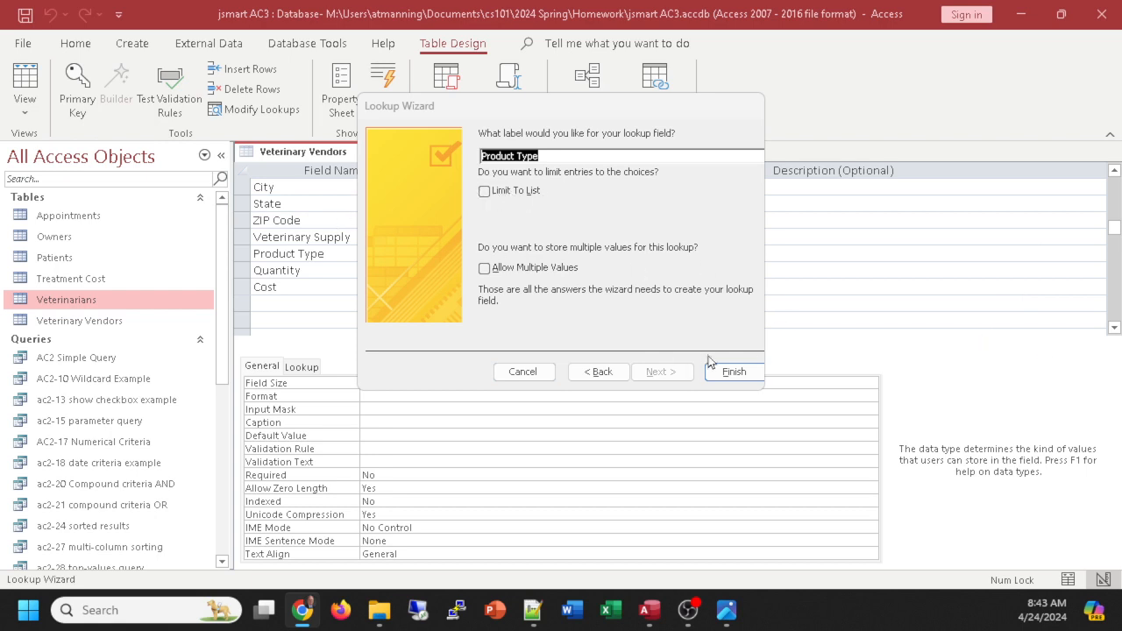
{"action": "left_click", "coordinate": [733, 371]}
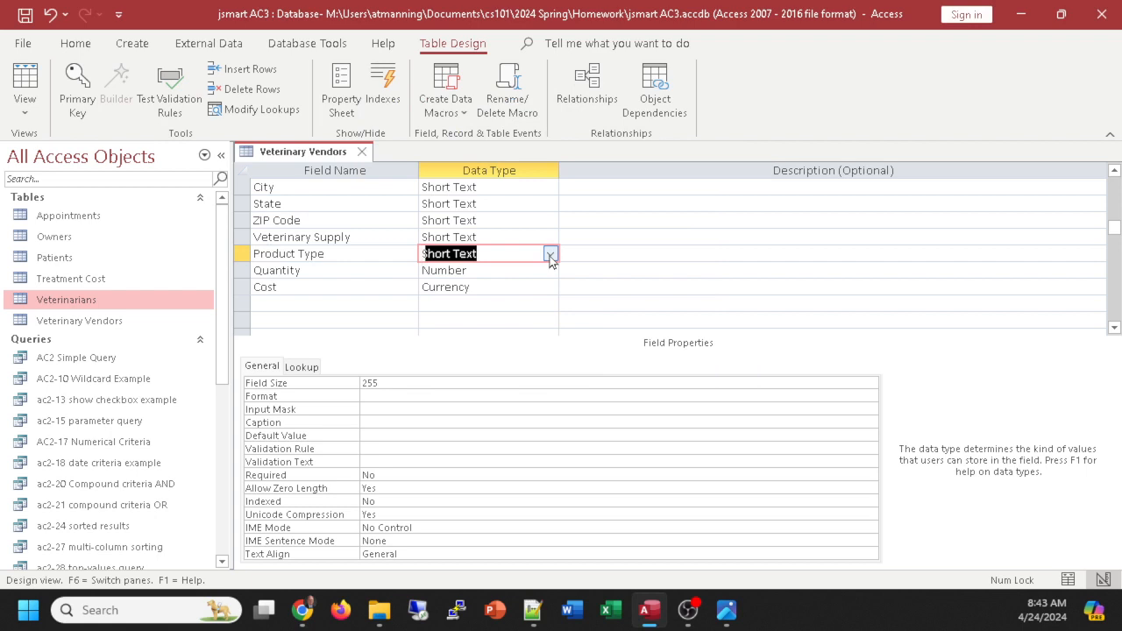
Step: Examine the Product Type field's lookup properties, including its Row Source, and display the available data types
{"action": "left_click", "coordinate": [301, 368]}
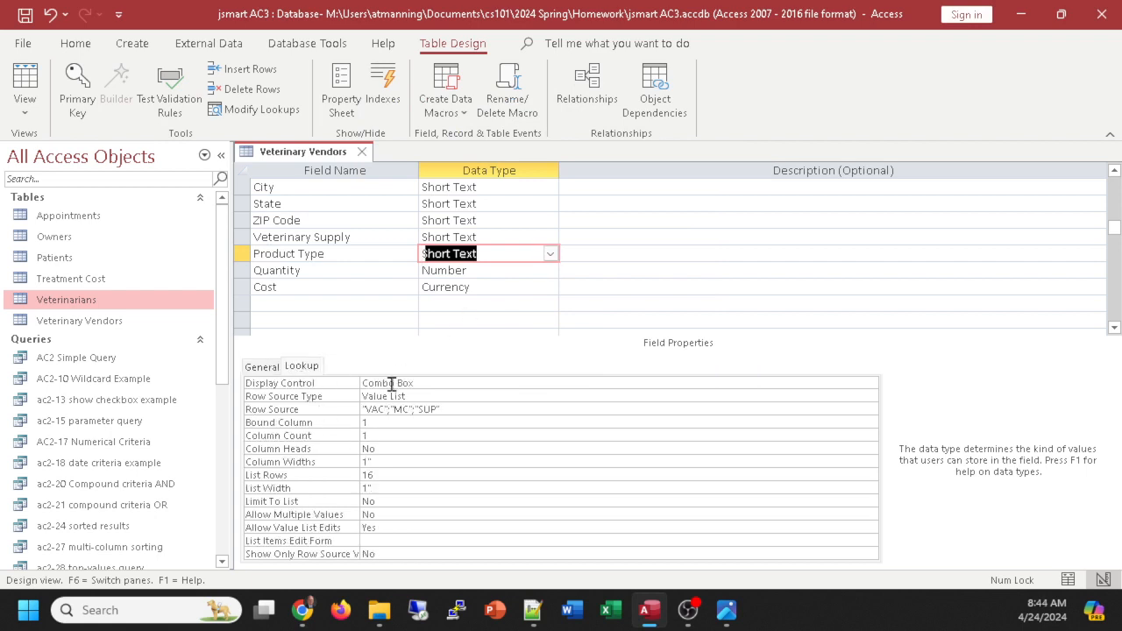
{"action": "left_click_drag", "start_coordinate": [458, 409], "coordinate": [350, 410]}
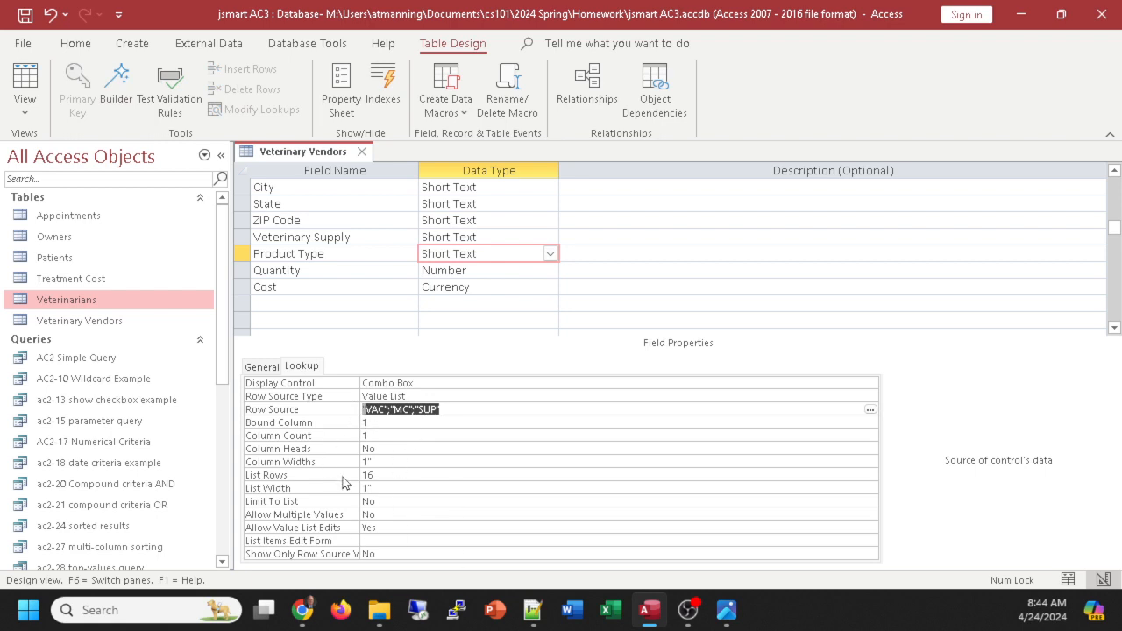
{"action": "left_click", "coordinate": [260, 366]}
{"action": "left_click", "coordinate": [551, 254]}
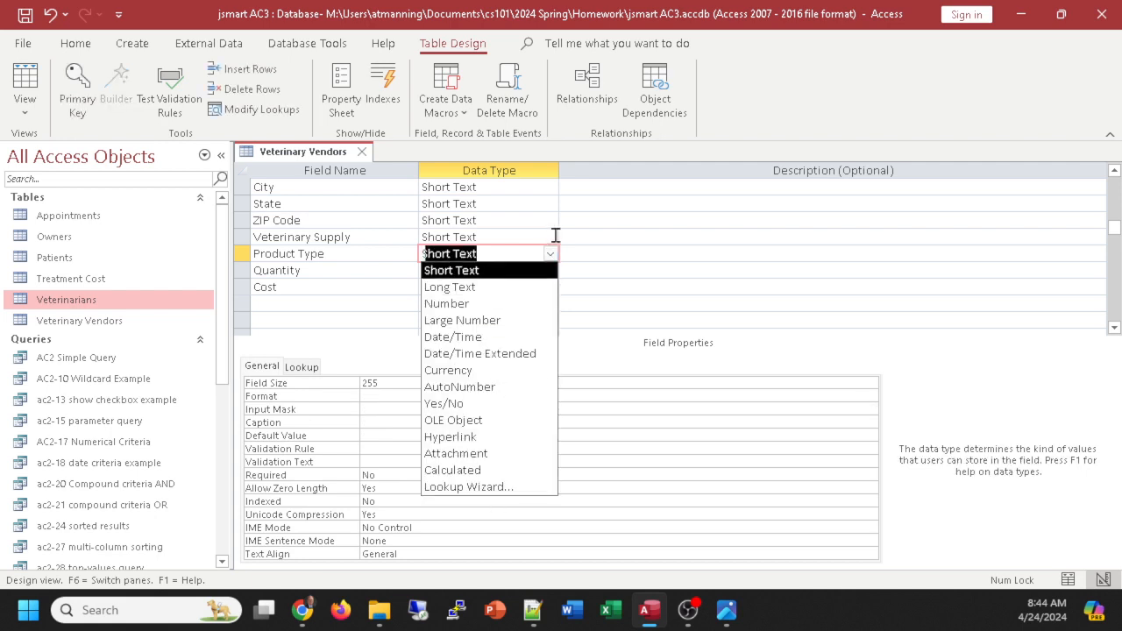
Step: Save the table with its new Product Type field, switch to Datasheet View, and widen the Product Type column to fit its heading
{"action": "left_click", "coordinate": [592, 234]}
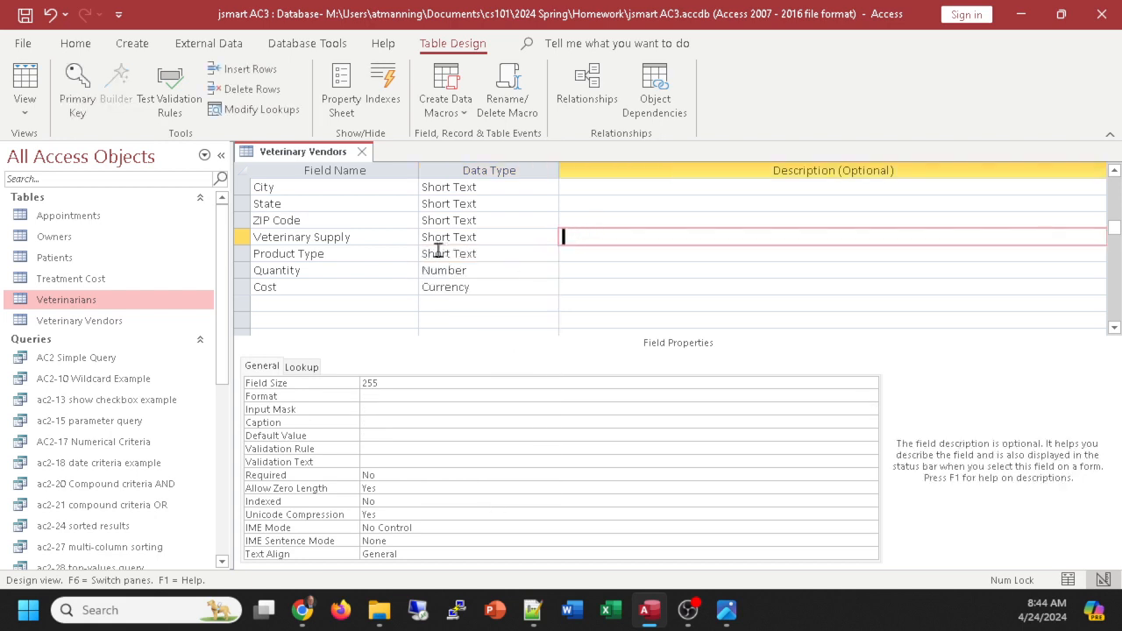
{"action": "left_click", "coordinate": [496, 253]}
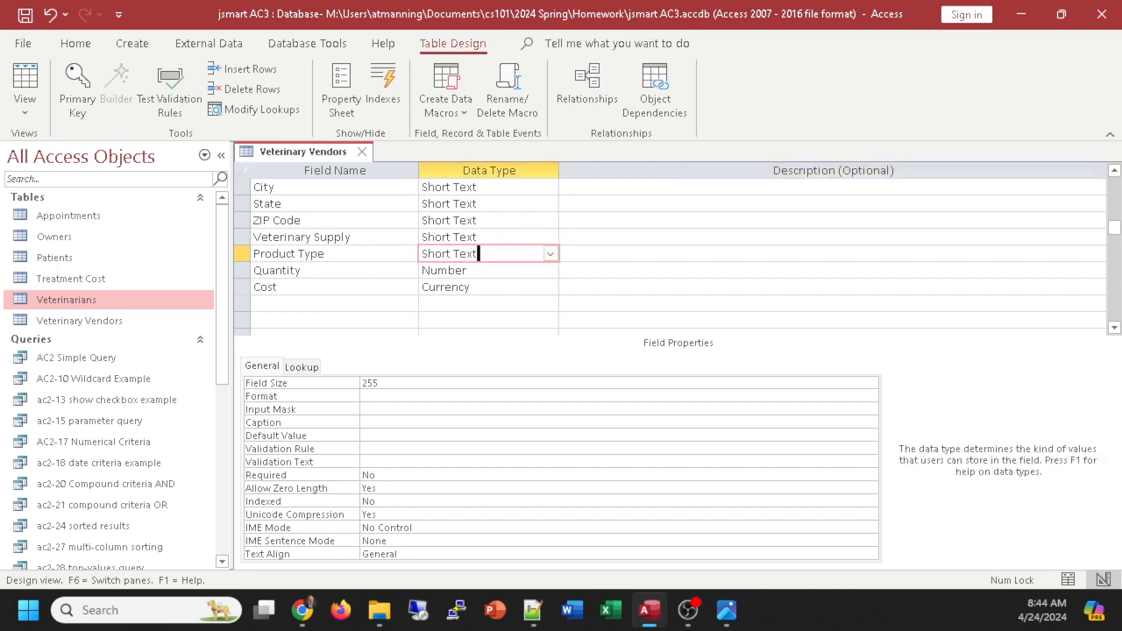
{"action": "left_click", "coordinate": [29, 84]}
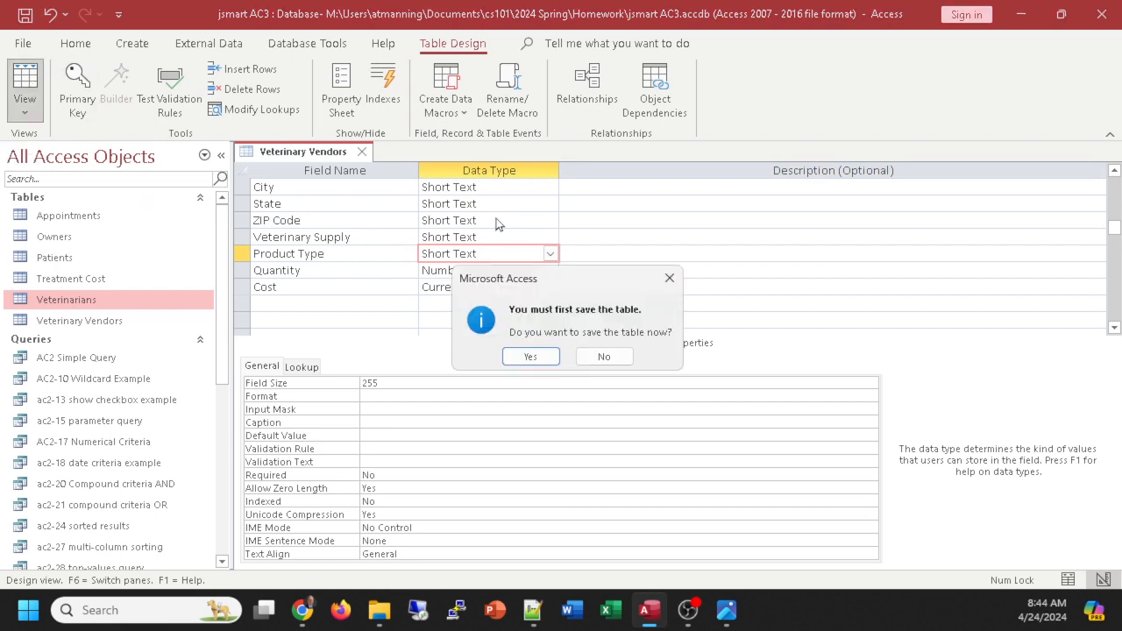
{"action": "left_click", "coordinate": [529, 356]}
{"action": "left_click_drag", "start_coordinate": [731, 564], "coordinate": [811, 579]}
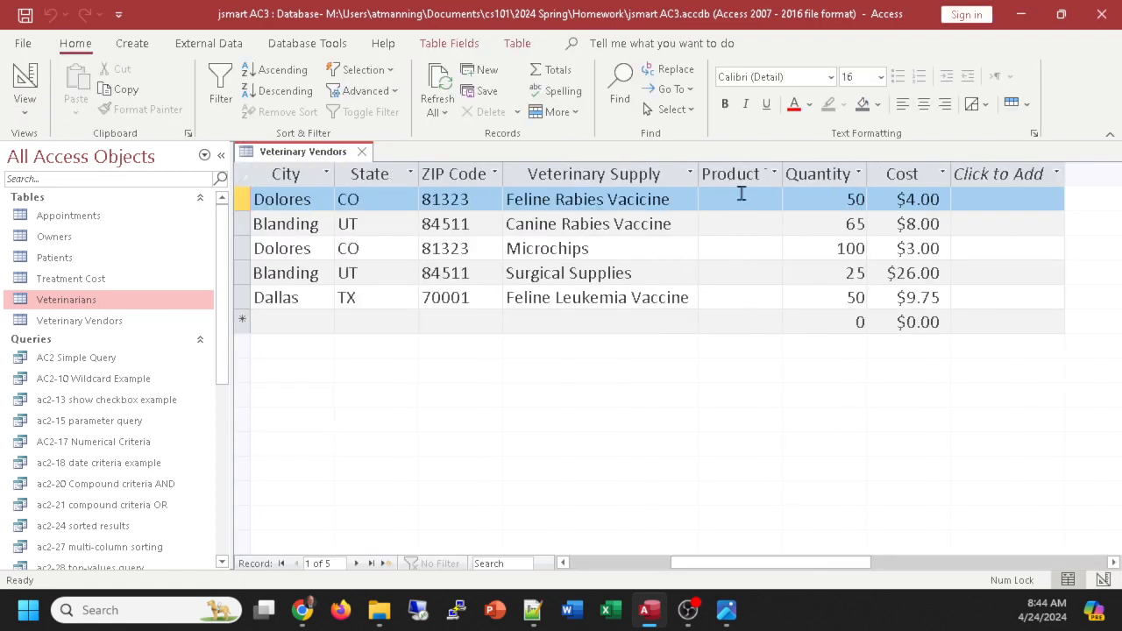
{"action": "left_click_drag", "start_coordinate": [783, 174], "coordinate": [830, 173]}
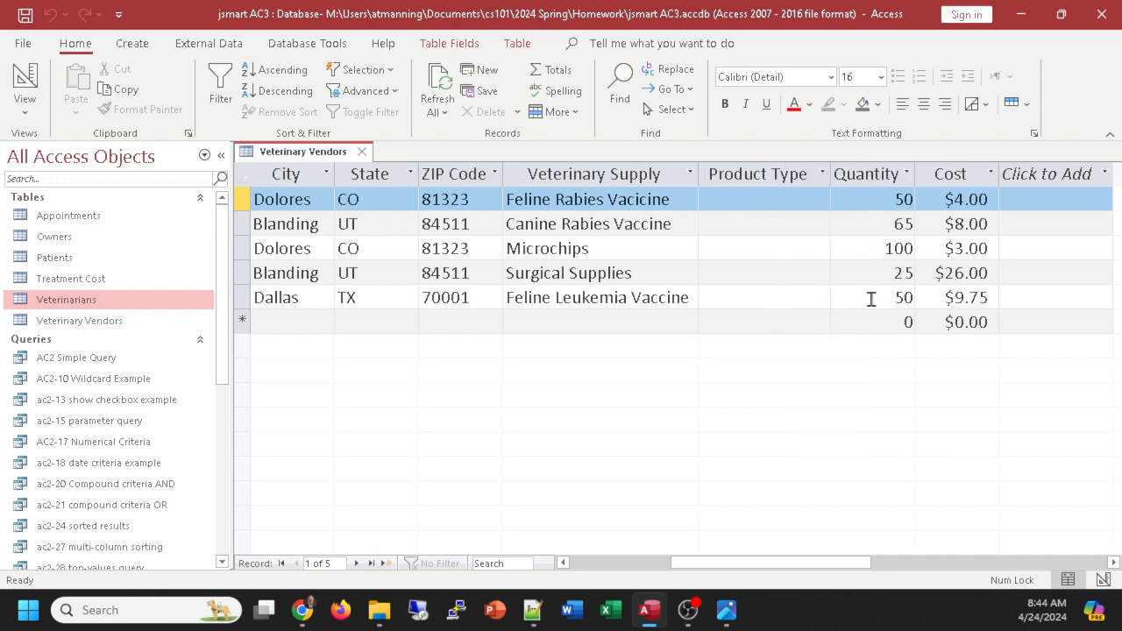
Step: Fill in Product Type for the first four vendor records with VAC, SUP, VAC and MC
{"action": "left_click", "coordinate": [762, 201]}
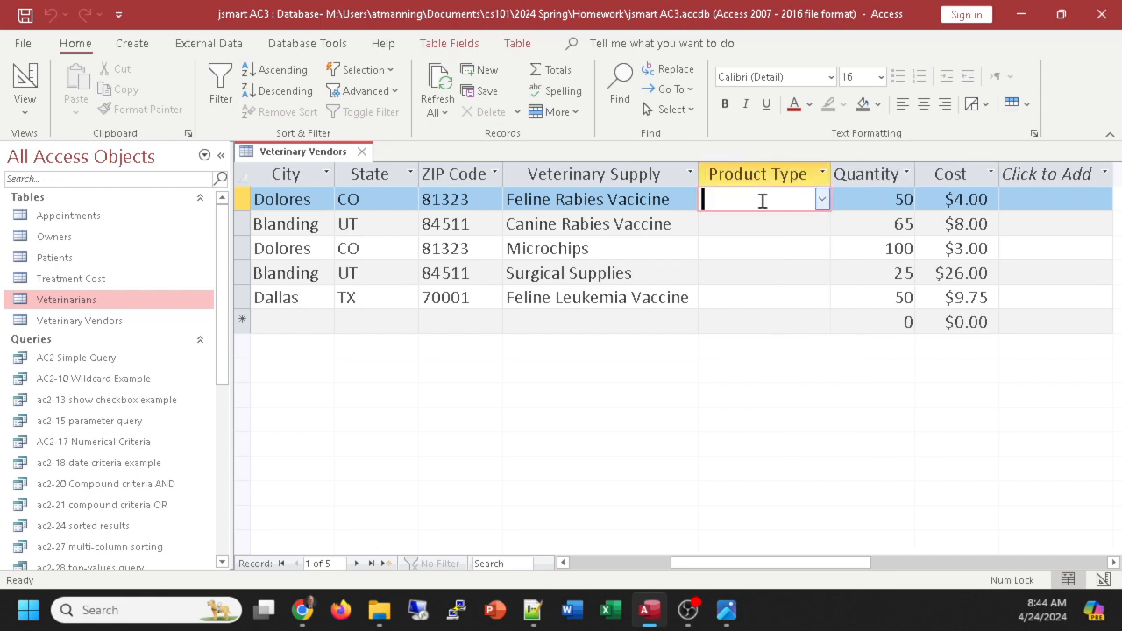
{"action": "left_click", "coordinate": [823, 200]}
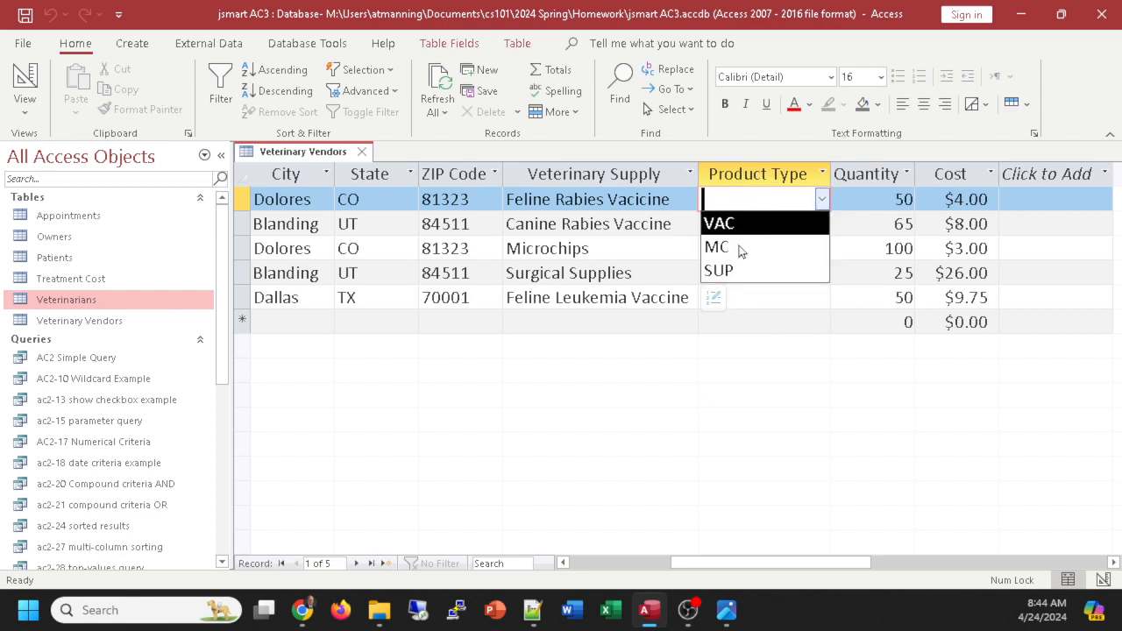
{"action": "left_click", "coordinate": [740, 223]}
{"action": "left_click", "coordinate": [821, 224]}
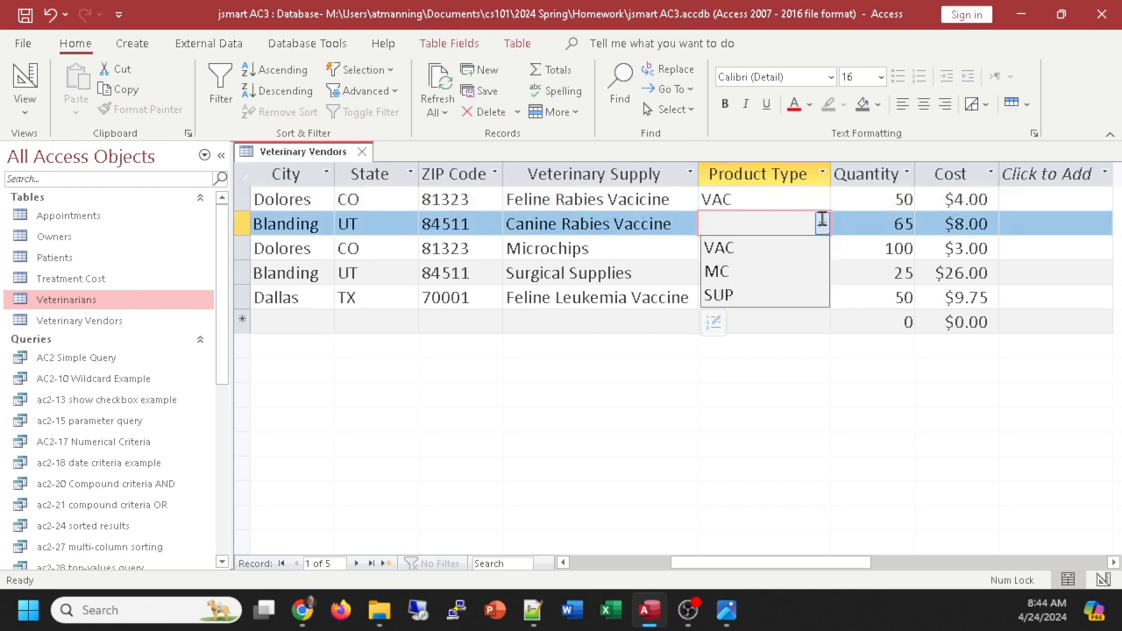
{"action": "left_click", "coordinate": [751, 296]}
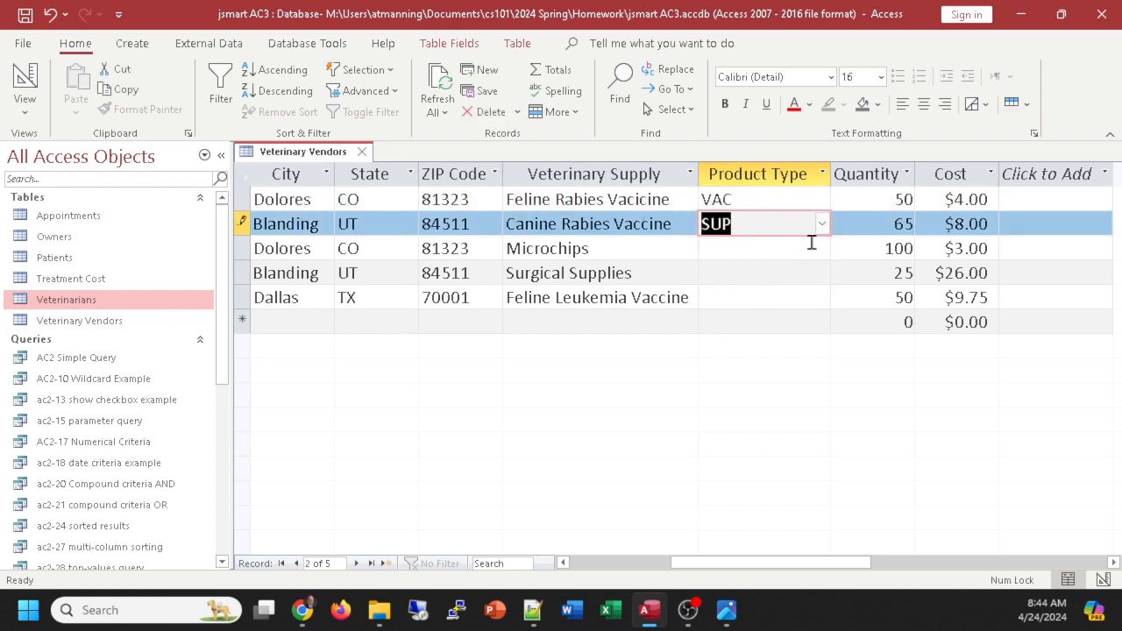
{"action": "left_click", "coordinate": [815, 248]}
{"action": "type", "text": "VAC"}
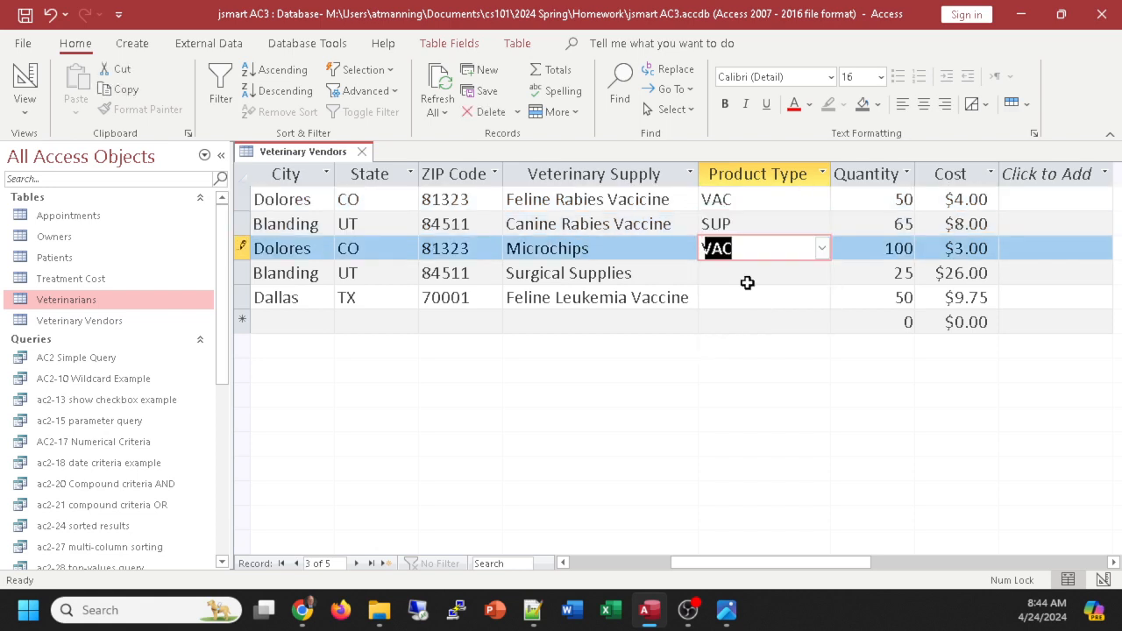
{"action": "left_click", "coordinate": [822, 273]}
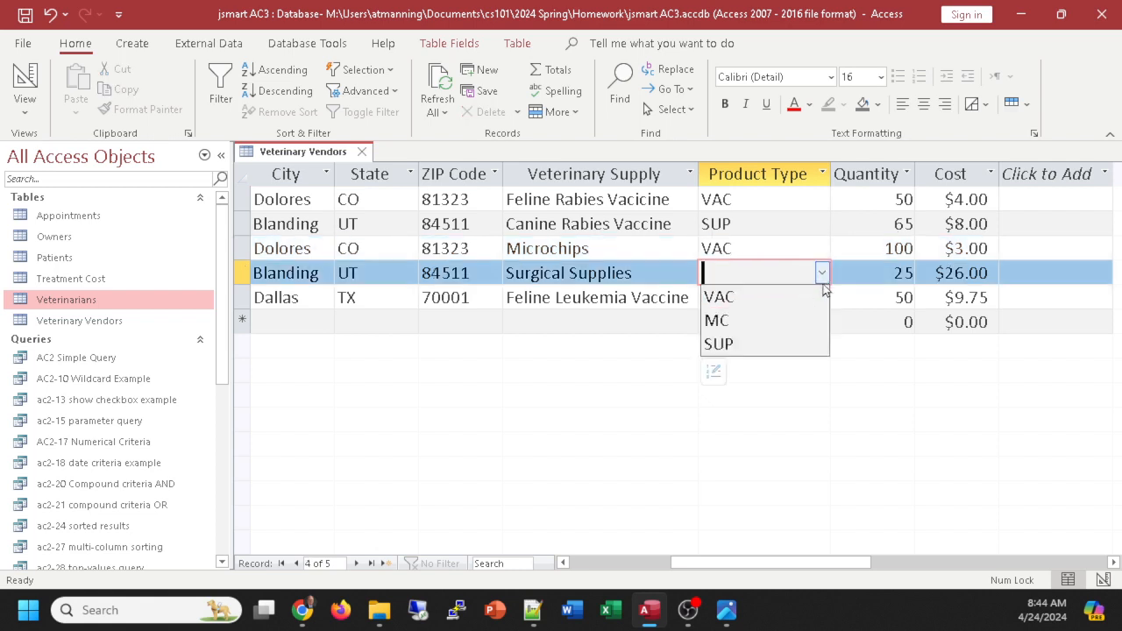
{"action": "left_click", "coordinate": [755, 322]}
Step: Enter the unlisted value ABC as the Product Type of the Feline Leukemia Vaccine record
{"action": "left_click", "coordinate": [762, 298]}
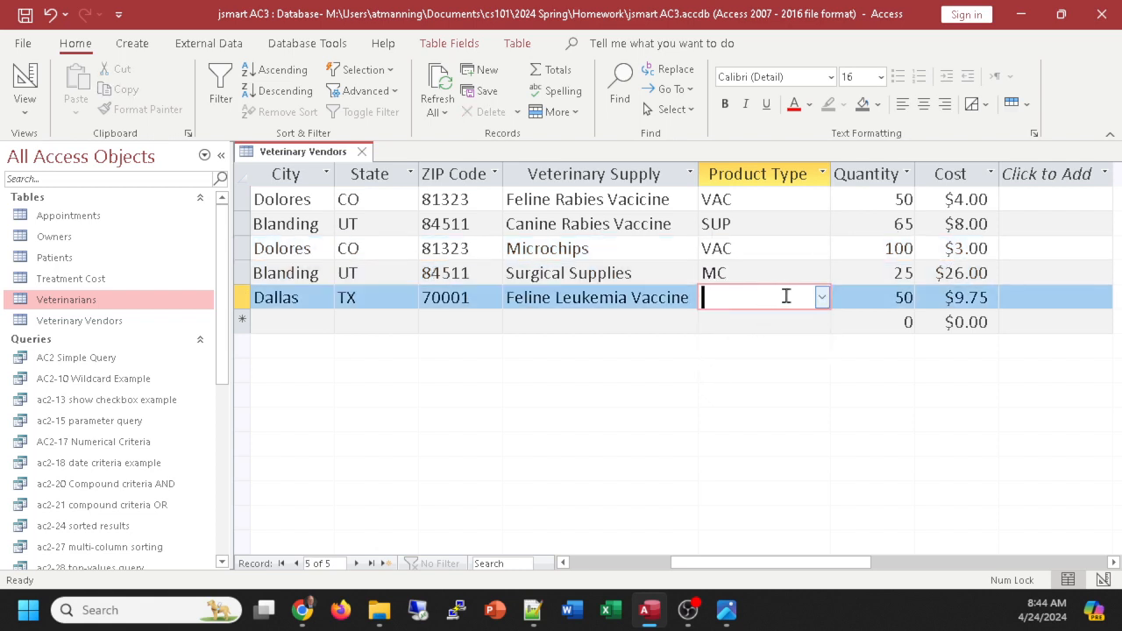
{"action": "type", "text": "ABC"}
{"action": "left_click", "coordinate": [771, 265]}
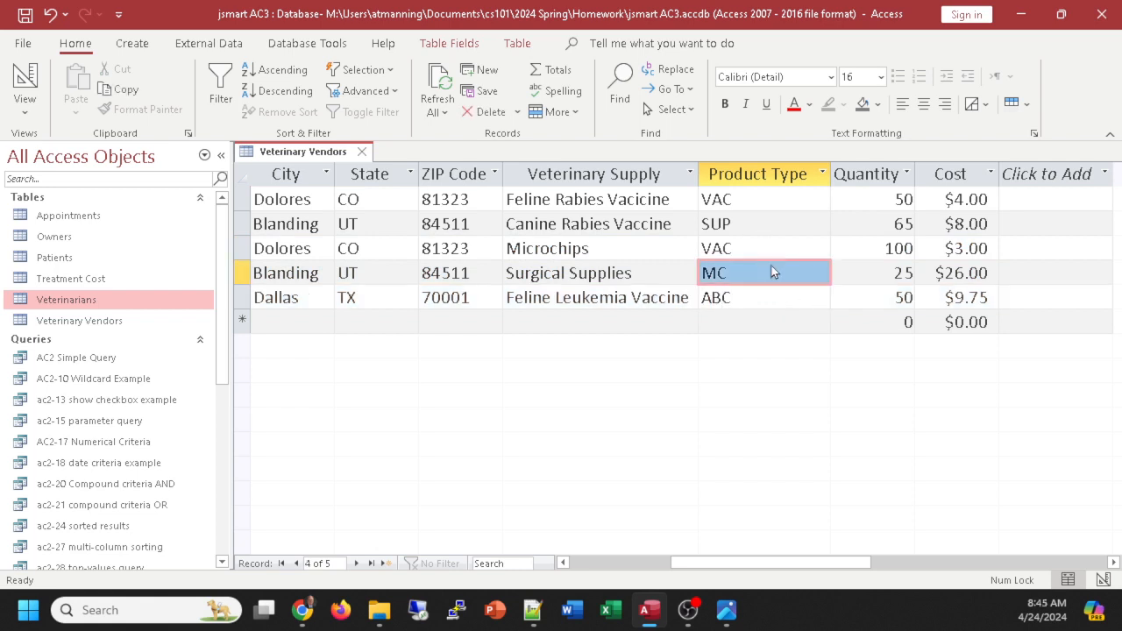
{"action": "left_click_drag", "start_coordinate": [741, 292], "coordinate": [717, 296]}
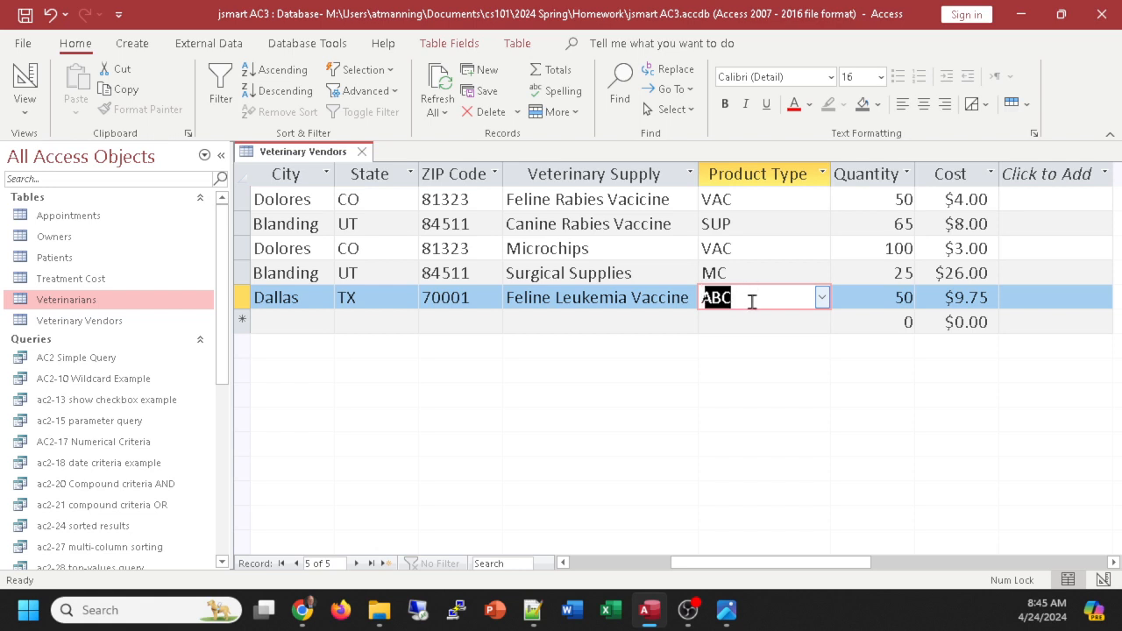
Step: Display the Product Type choices for the first record, and close the Veterinary Vendors table, saving its layout changes
{"action": "left_click", "coordinate": [804, 199]}
{"action": "left_click", "coordinate": [821, 199]}
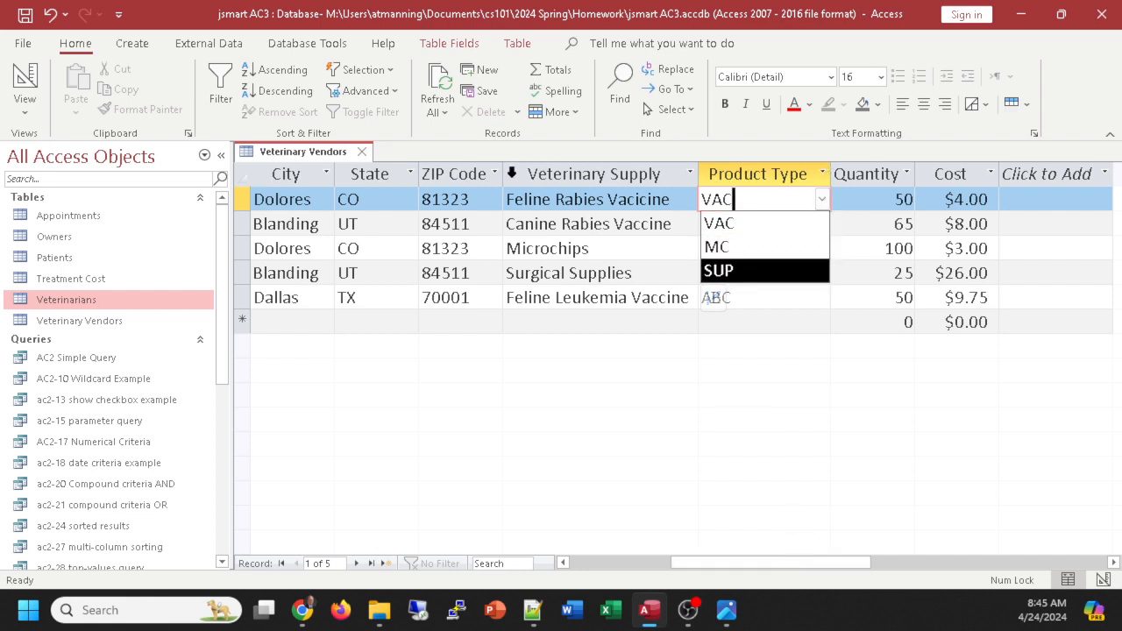
{"action": "left_click", "coordinate": [361, 152]}
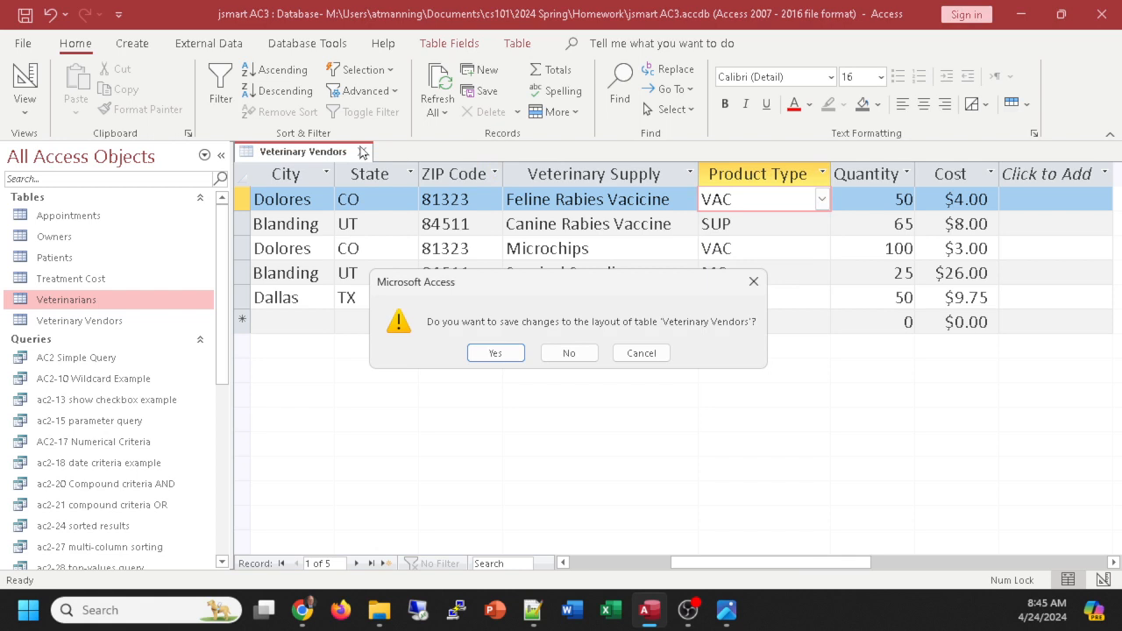
{"action": "left_click", "coordinate": [494, 353]}
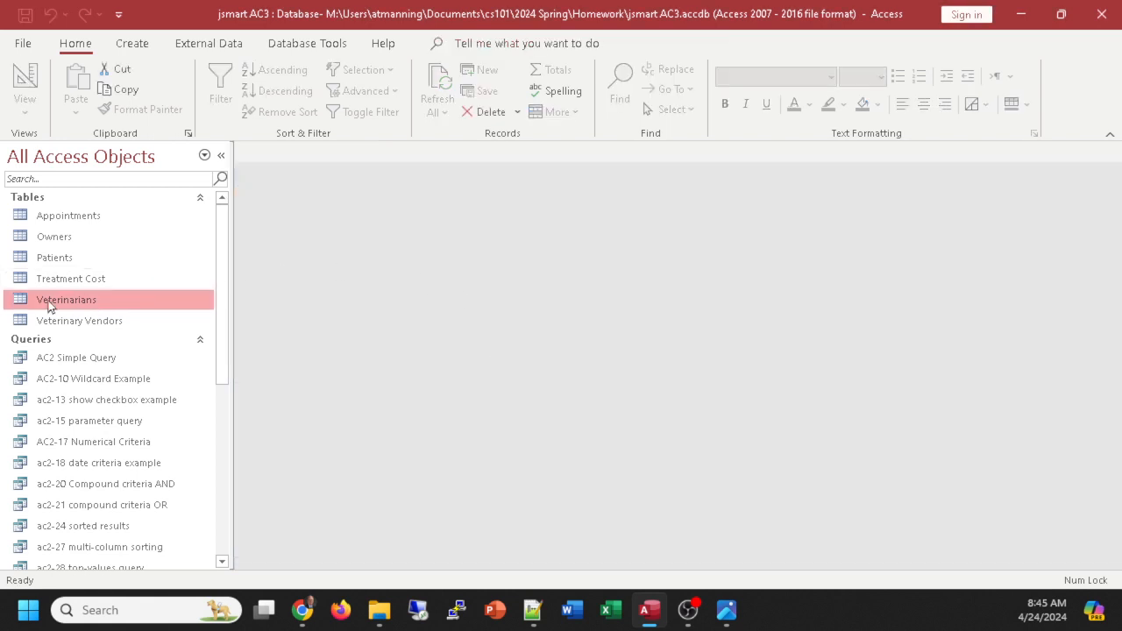
Step: Create a form from the Veterinary Vendors table, display its Product Type choices in Form View, and close it without saving
{"action": "left_click", "coordinate": [68, 322]}
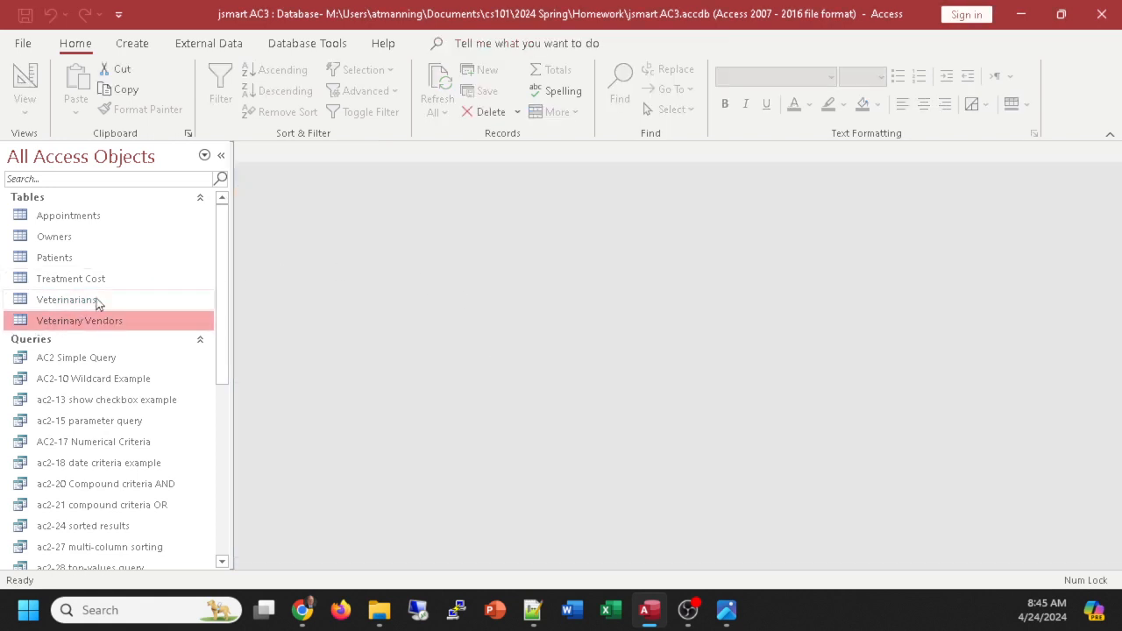
{"action": "left_click", "coordinate": [149, 44]}
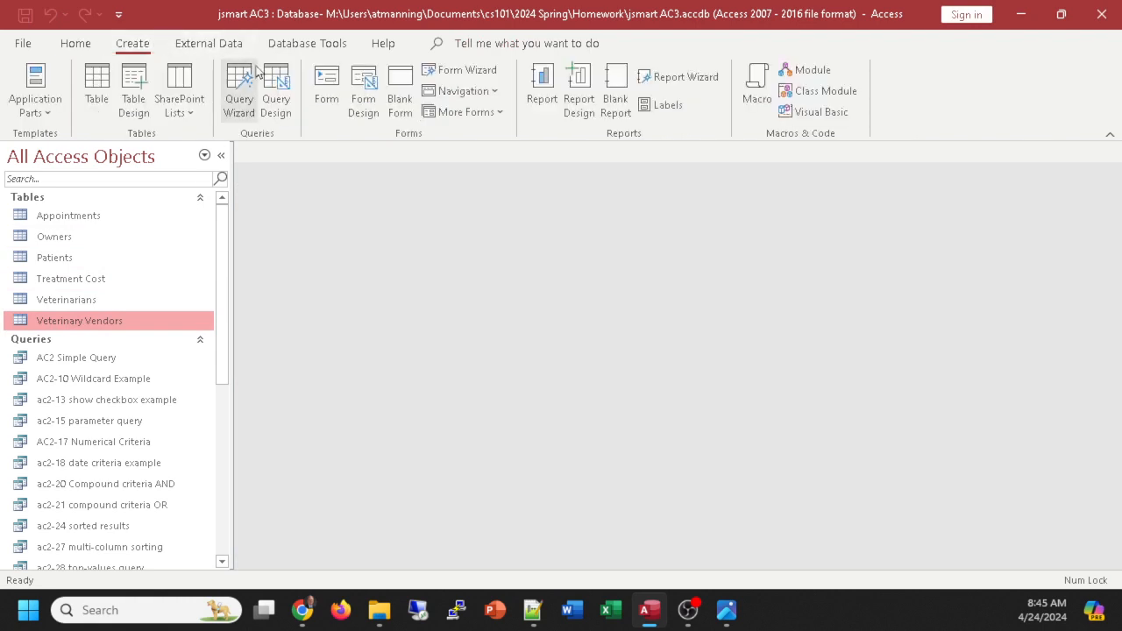
{"action": "left_click", "coordinate": [325, 81]}
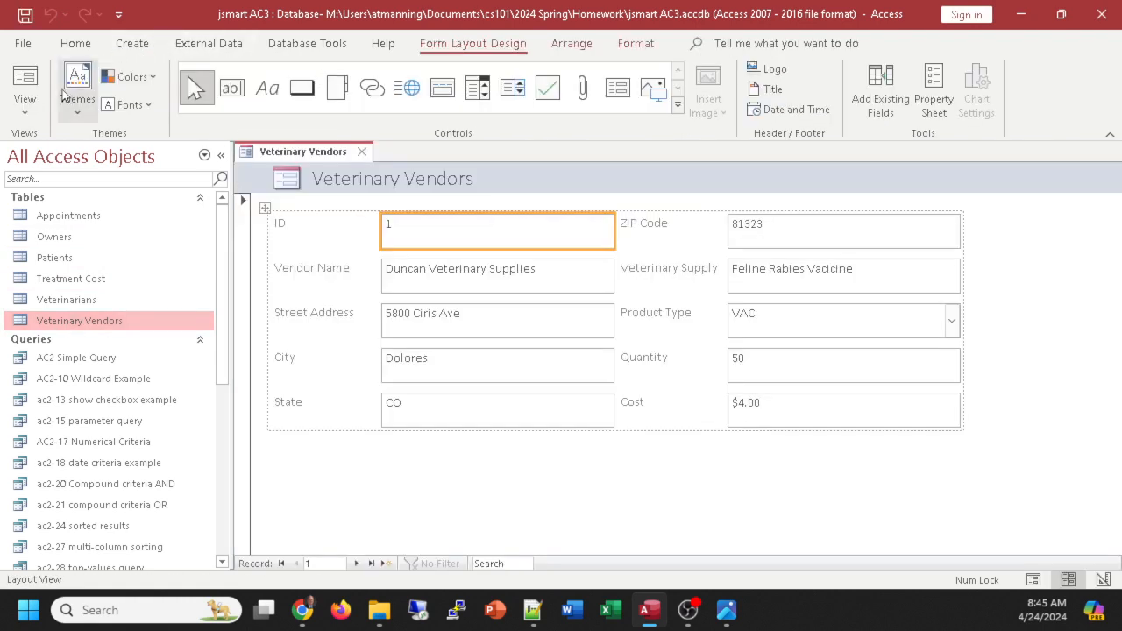
{"action": "left_click", "coordinate": [27, 77]}
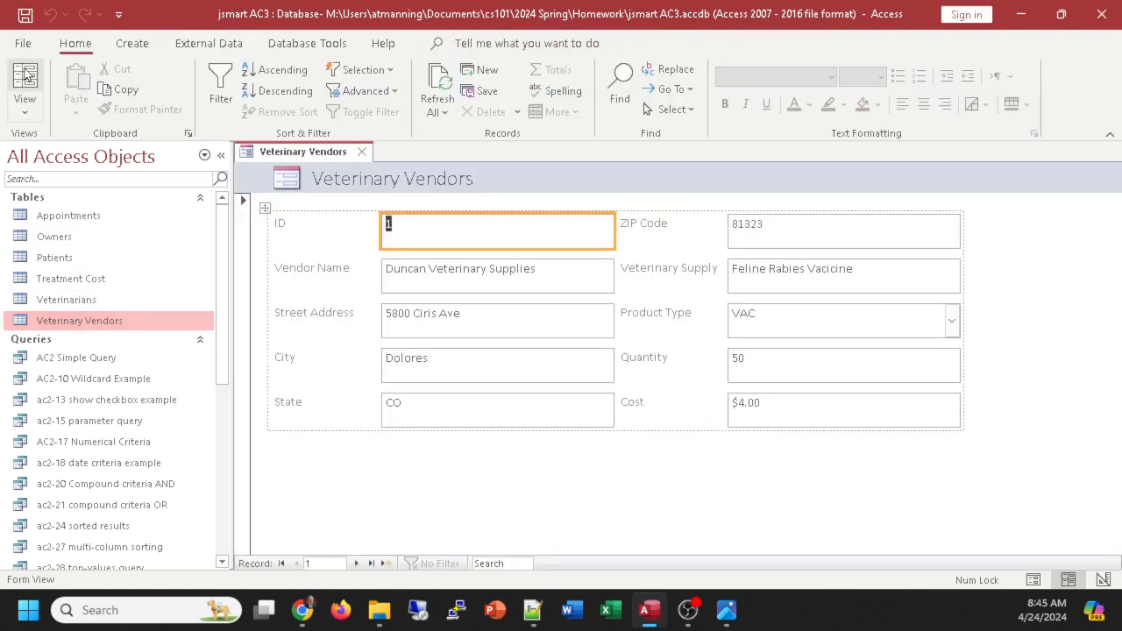
{"action": "left_click", "coordinate": [952, 321]}
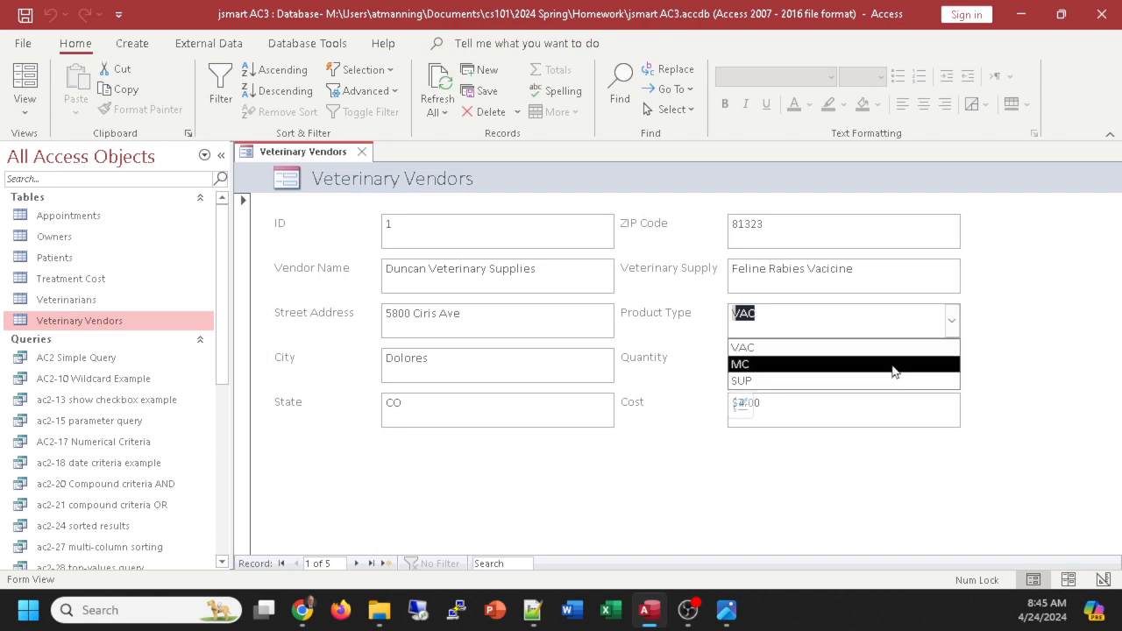
{"action": "left_click", "coordinate": [366, 153]}
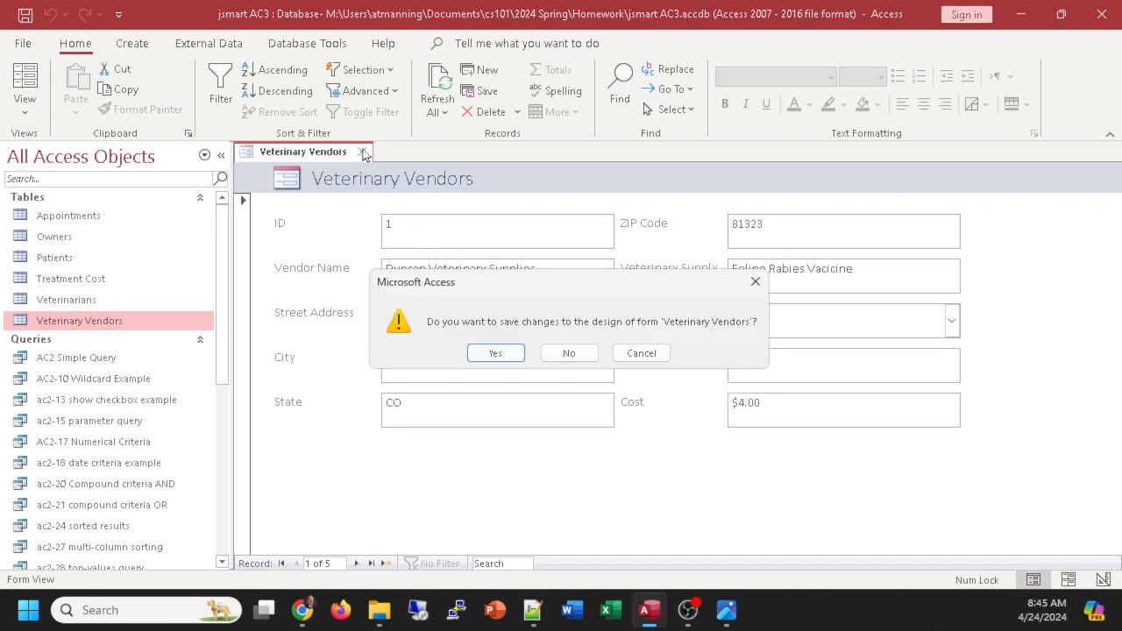
{"action": "left_click", "coordinate": [591, 356]}
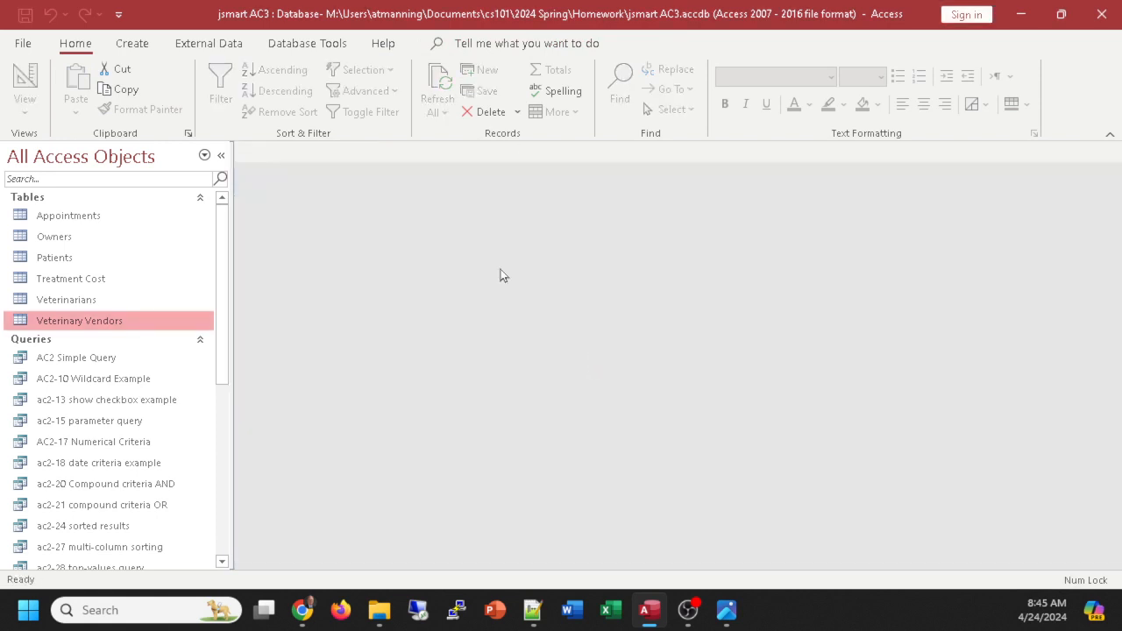
Step: Reopen the Veterinary Vendors table and set Product Type to VAC for both rabies vaccines and MC for Microchips
{"action": "double_click", "coordinate": [96, 322]}
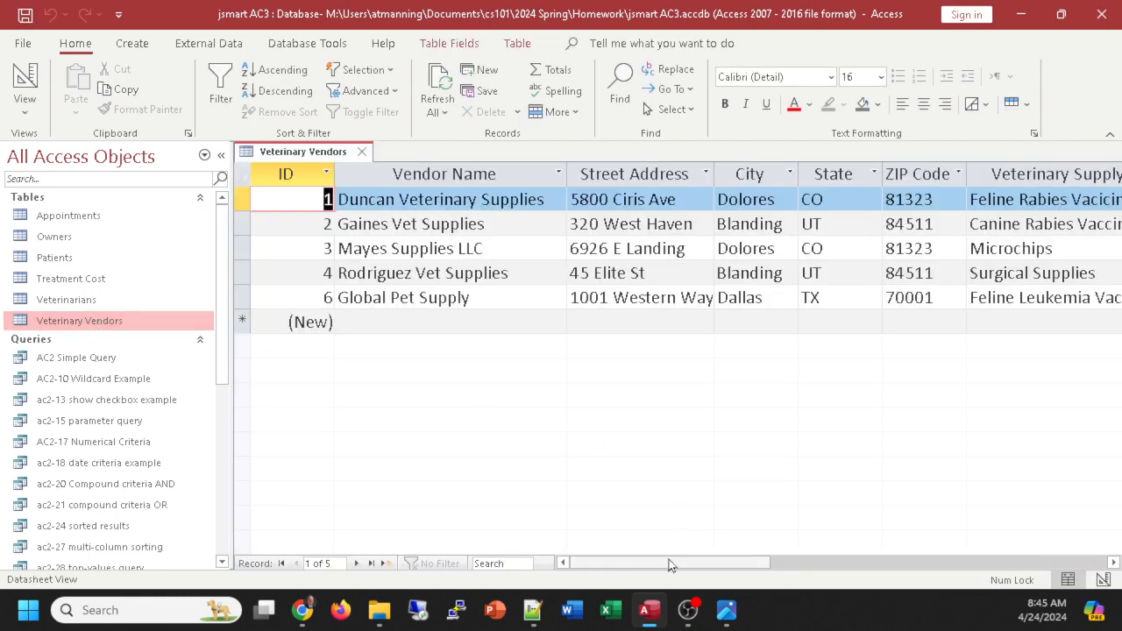
{"action": "left_click_drag", "start_coordinate": [671, 564], "coordinate": [826, 581]}
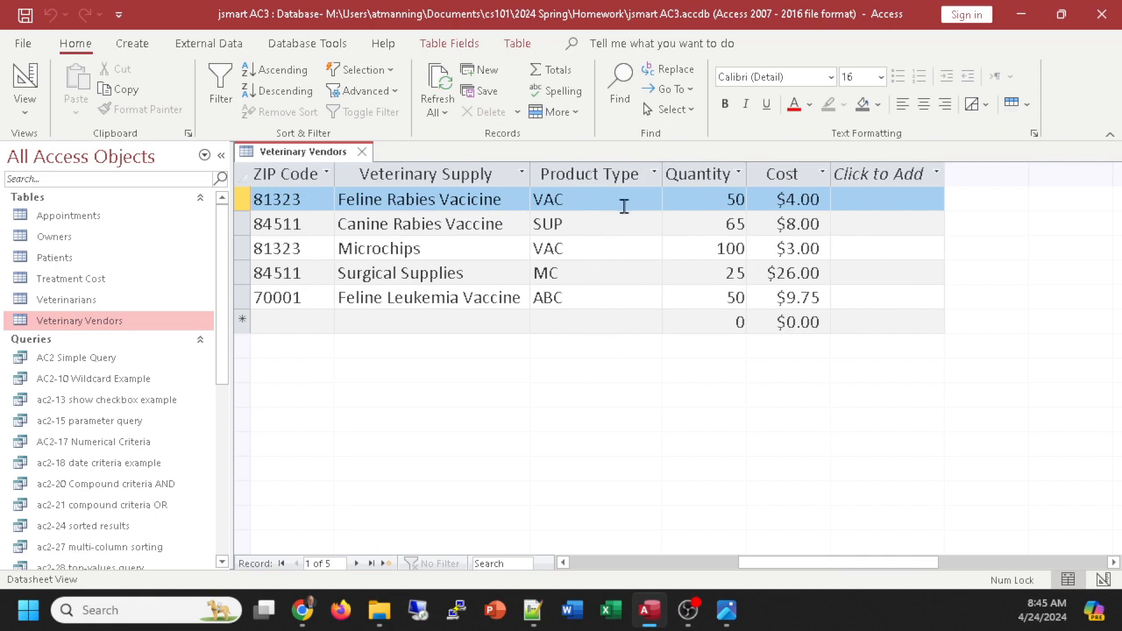
{"action": "left_click", "coordinate": [652, 199]}
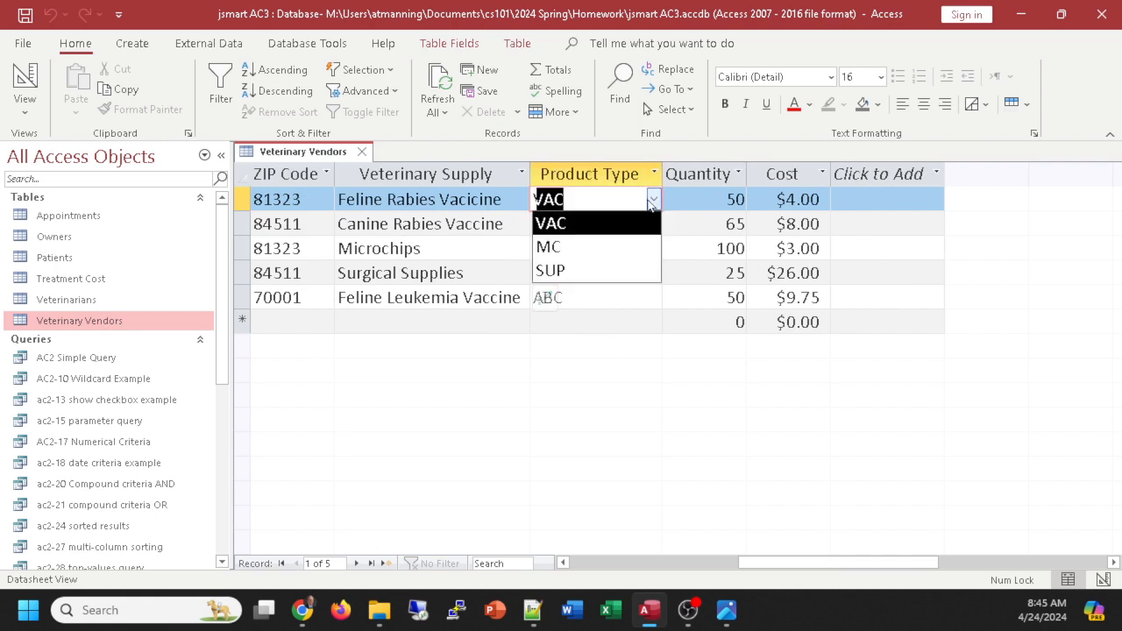
{"action": "left_click", "coordinate": [599, 227]}
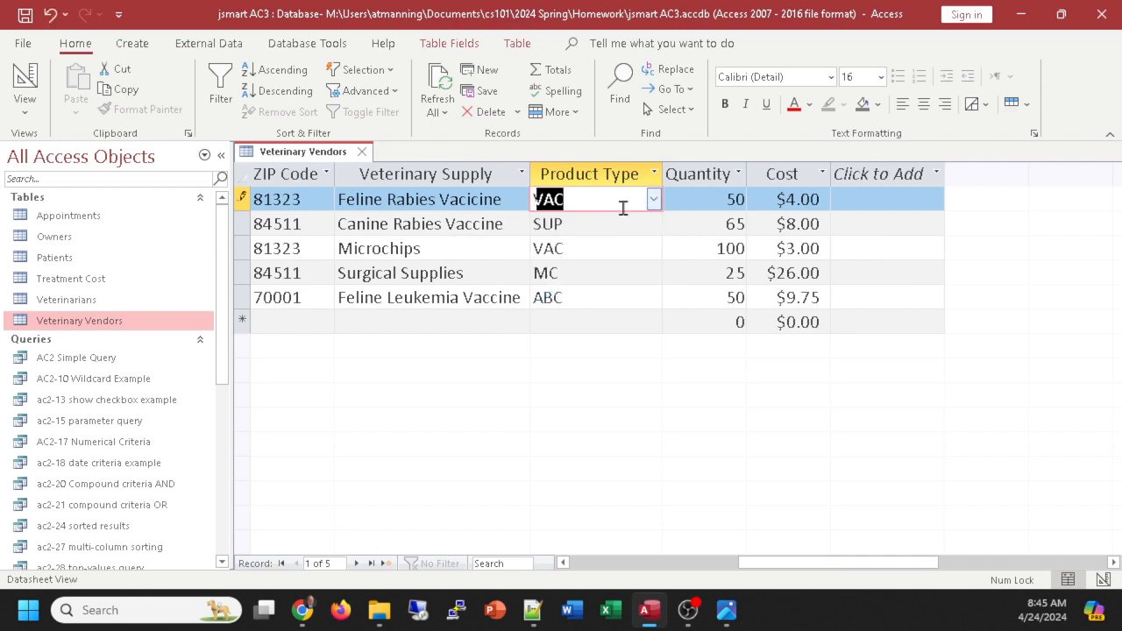
{"action": "left_click", "coordinate": [653, 225]}
{"action": "left_click", "coordinate": [615, 255]}
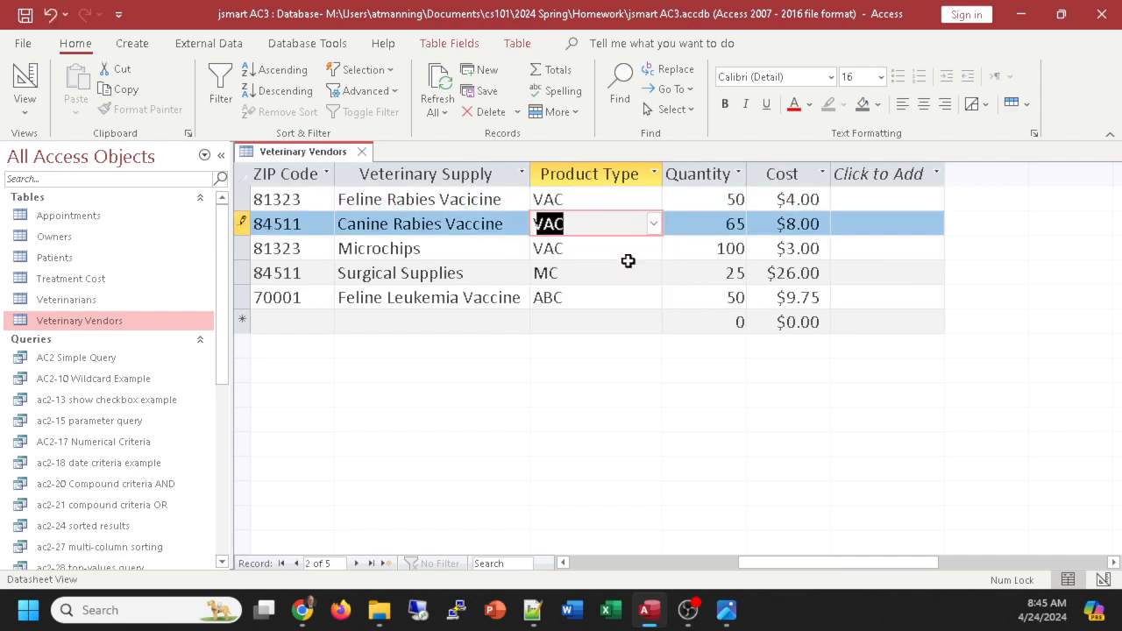
{"action": "left_click", "coordinate": [653, 249]}
{"action": "left_click", "coordinate": [591, 294]}
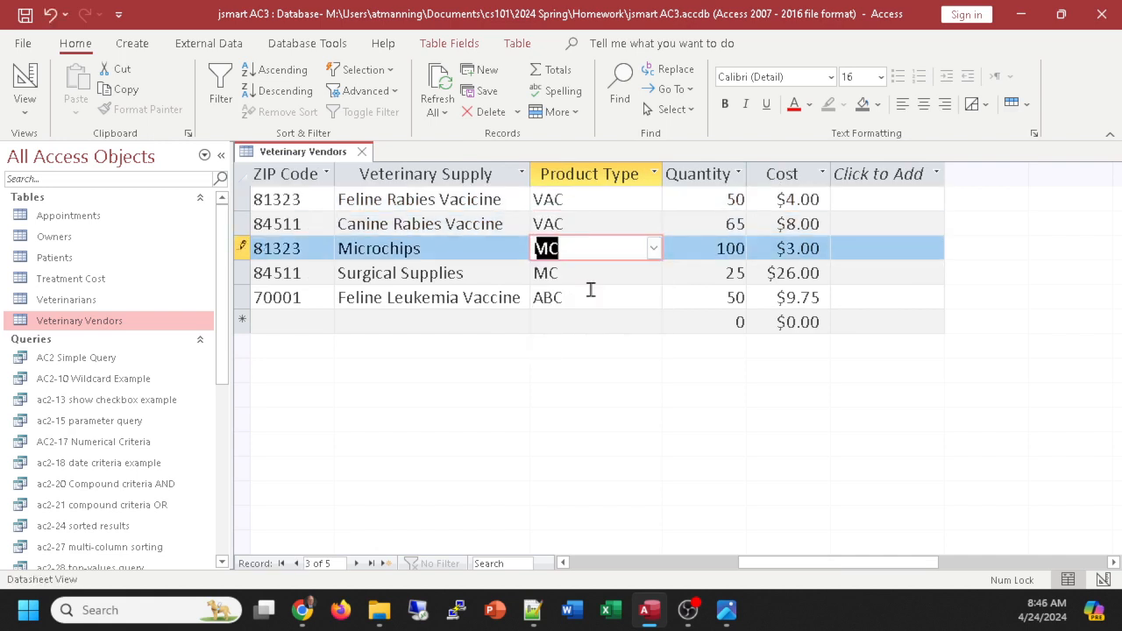
Step: Set Product Type to SUP for Surgical Supplies and VAC for Feline Leukemia Vaccine
{"action": "left_click", "coordinate": [635, 276]}
{"action": "left_click", "coordinate": [654, 274]}
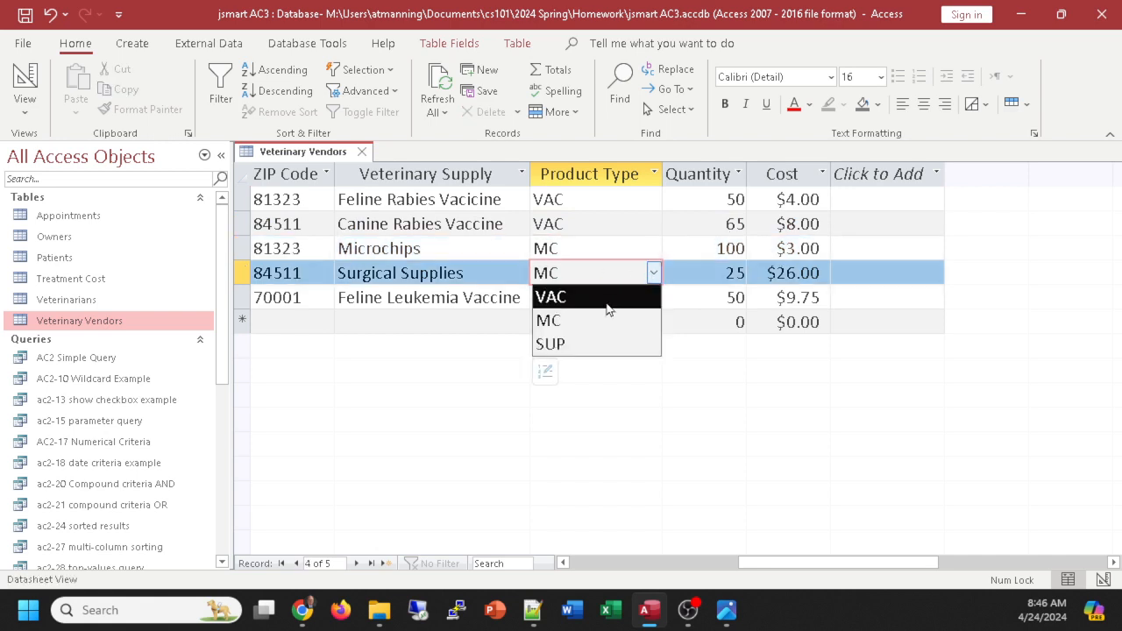
{"action": "left_click", "coordinate": [592, 348]}
{"action": "left_click", "coordinate": [648, 300]}
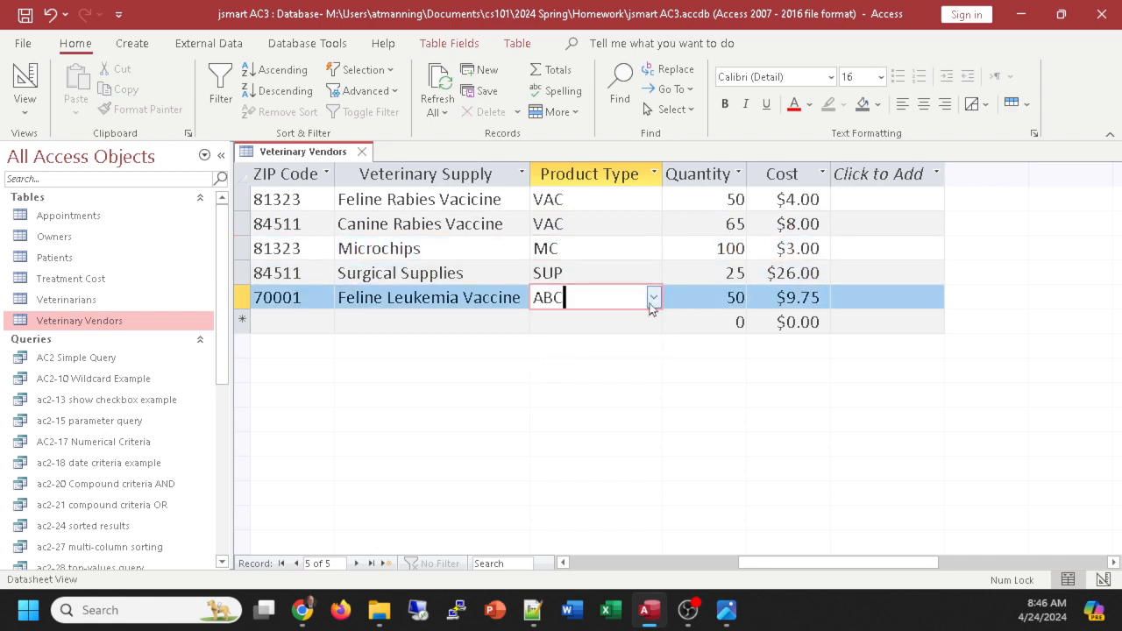
{"action": "left_click", "coordinate": [653, 300]}
{"action": "left_click", "coordinate": [604, 321]}
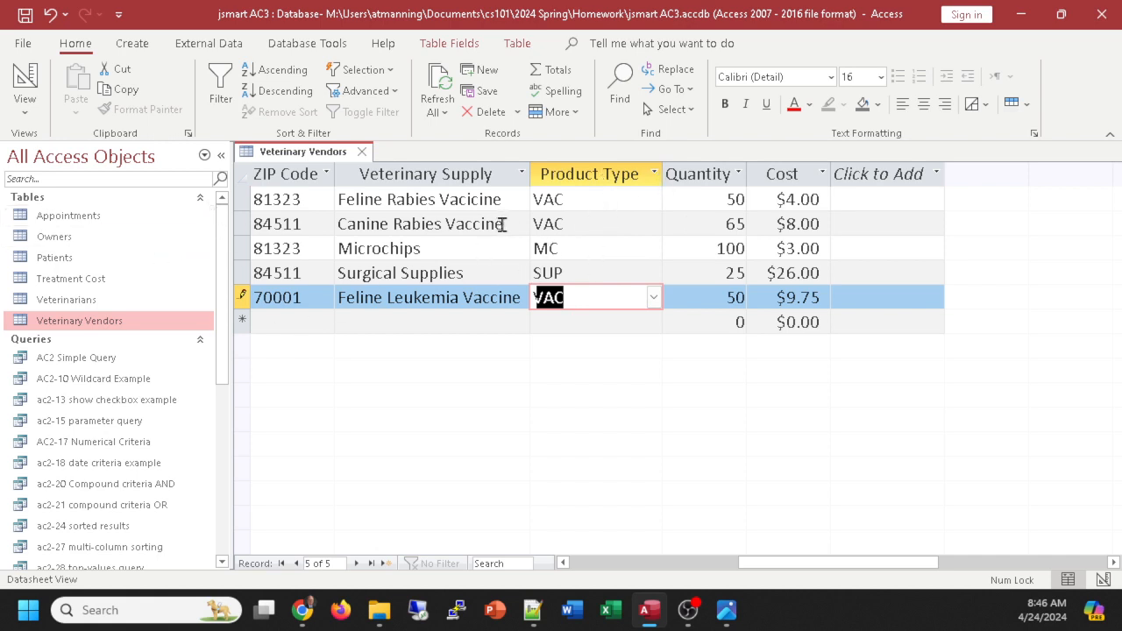
Step: Correct the first record's Veterinary Supply entry to read Feline Rabies Vaccine
{"action": "left_click", "coordinate": [478, 200]}
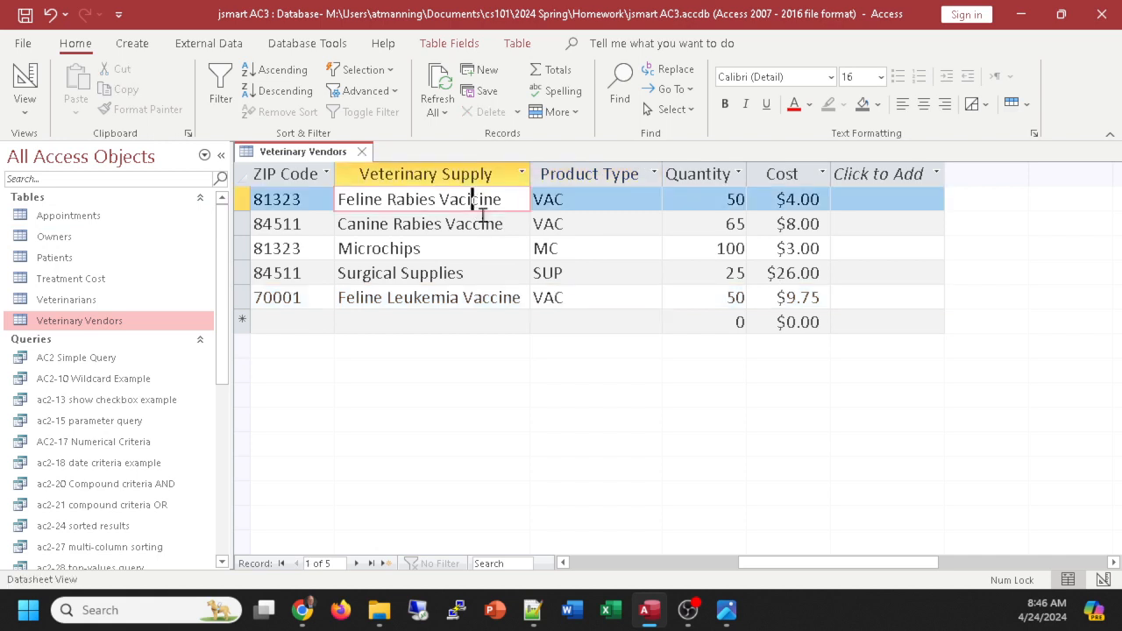
{"action": "key", "text": "BackSpace"}
{"action": "left_click", "coordinate": [478, 259]}
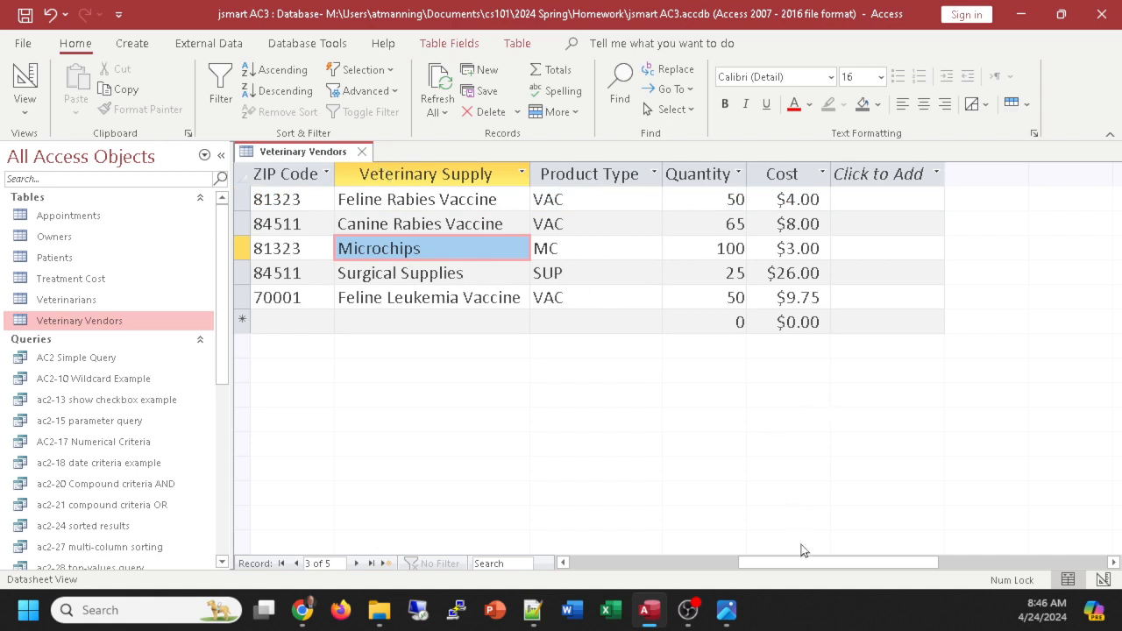
Step: Examine the Product Type field's lookup properties in the Design View of the Veterinary Vendors table
{"action": "left_click_drag", "start_coordinate": [799, 562], "coordinate": [708, 571]}
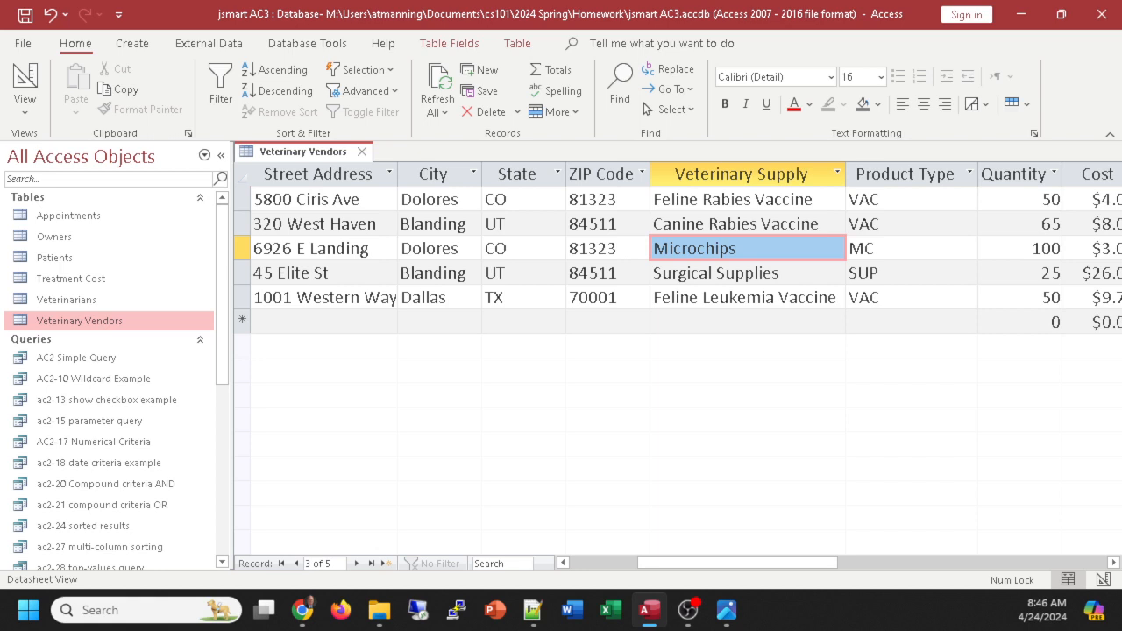
{"action": "left_click", "coordinate": [302, 609]}
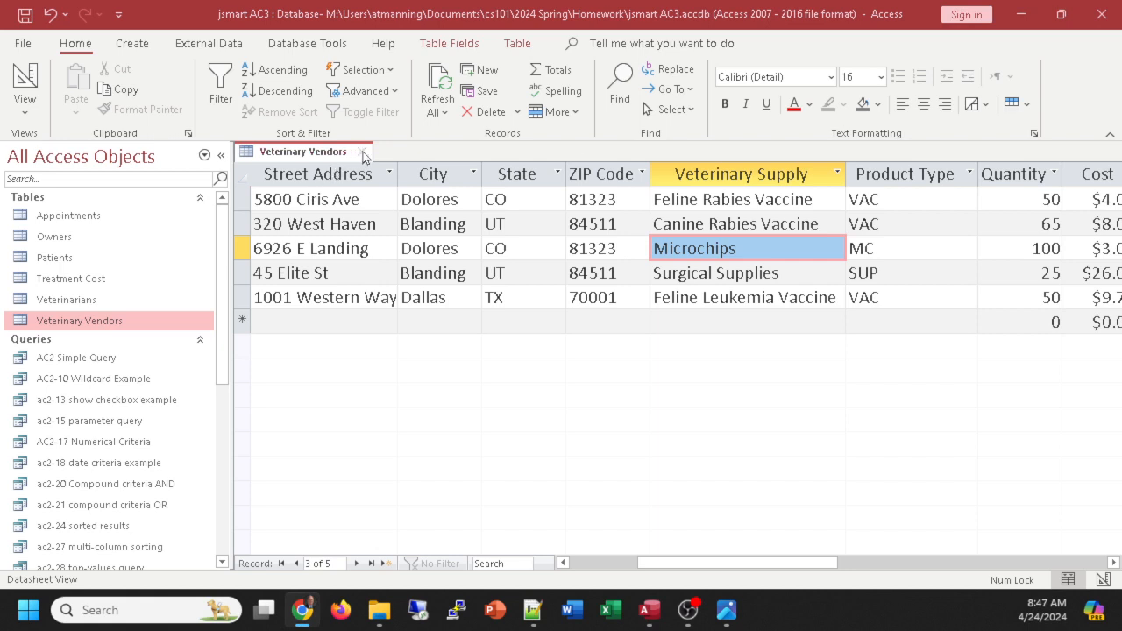
{"action": "left_click", "coordinate": [26, 77]}
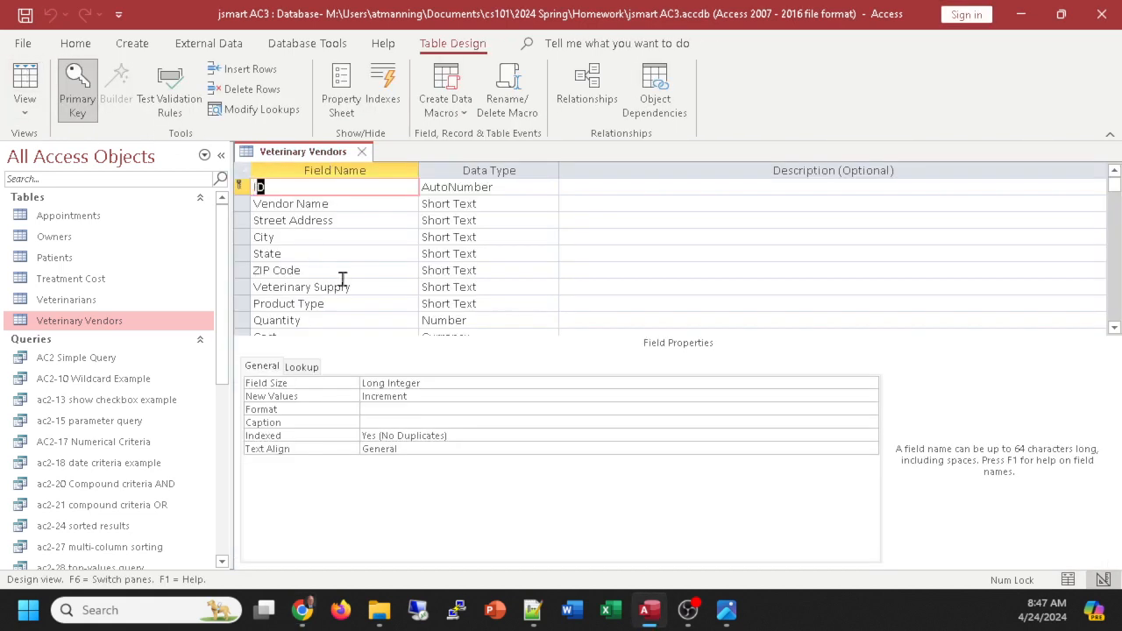
{"action": "left_click", "coordinate": [489, 302]}
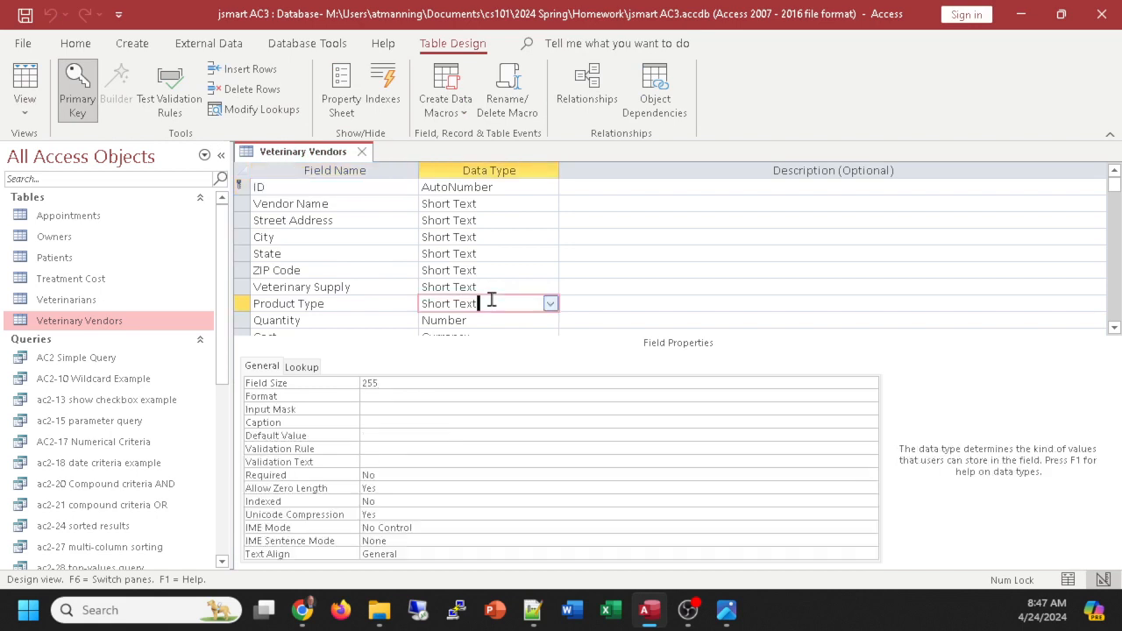
{"action": "left_click", "coordinate": [297, 368]}
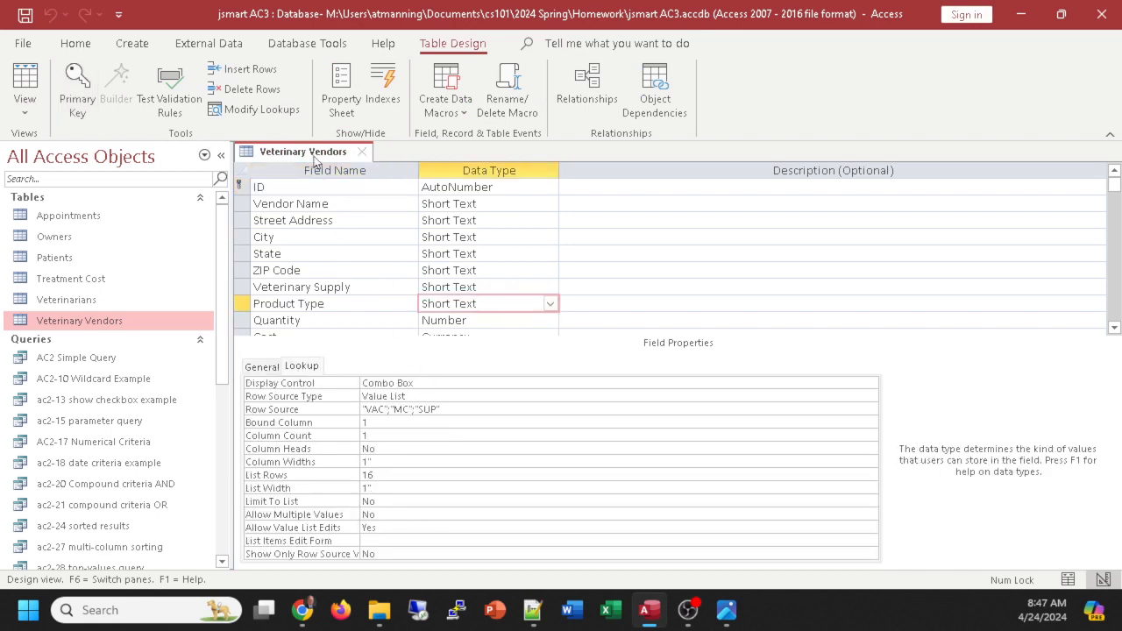
Step: Display the first record's Product Type choices in Datasheet View and close the Veterinary Vendors table
{"action": "left_click", "coordinate": [25, 88]}
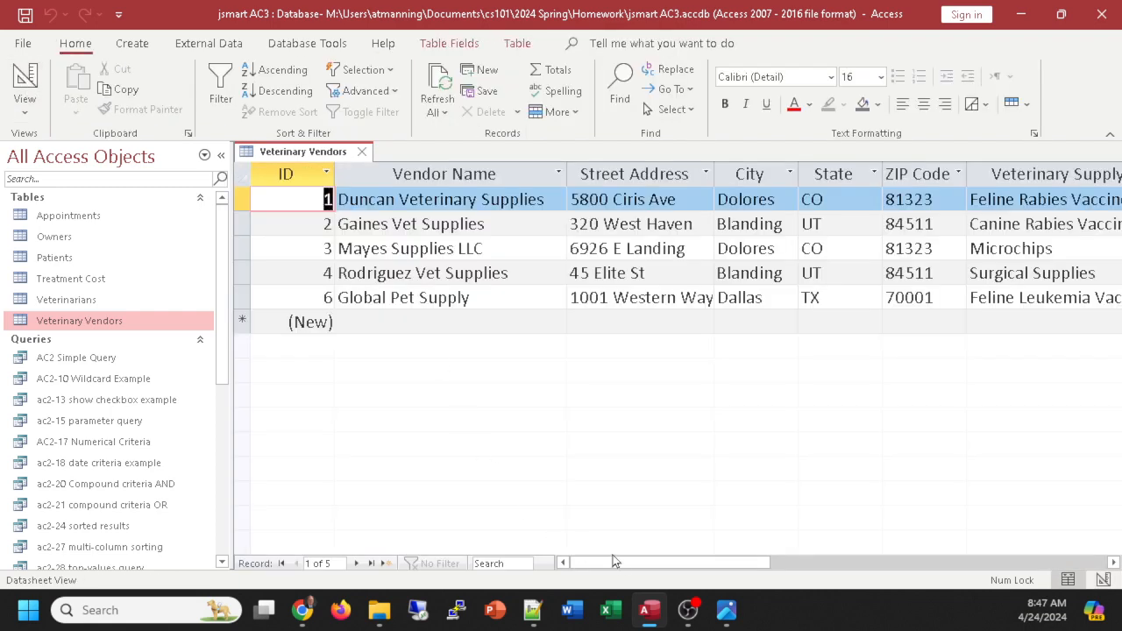
{"action": "left_click_drag", "start_coordinate": [613, 563], "coordinate": [730, 562]}
{"action": "left_click", "coordinate": [778, 204]}
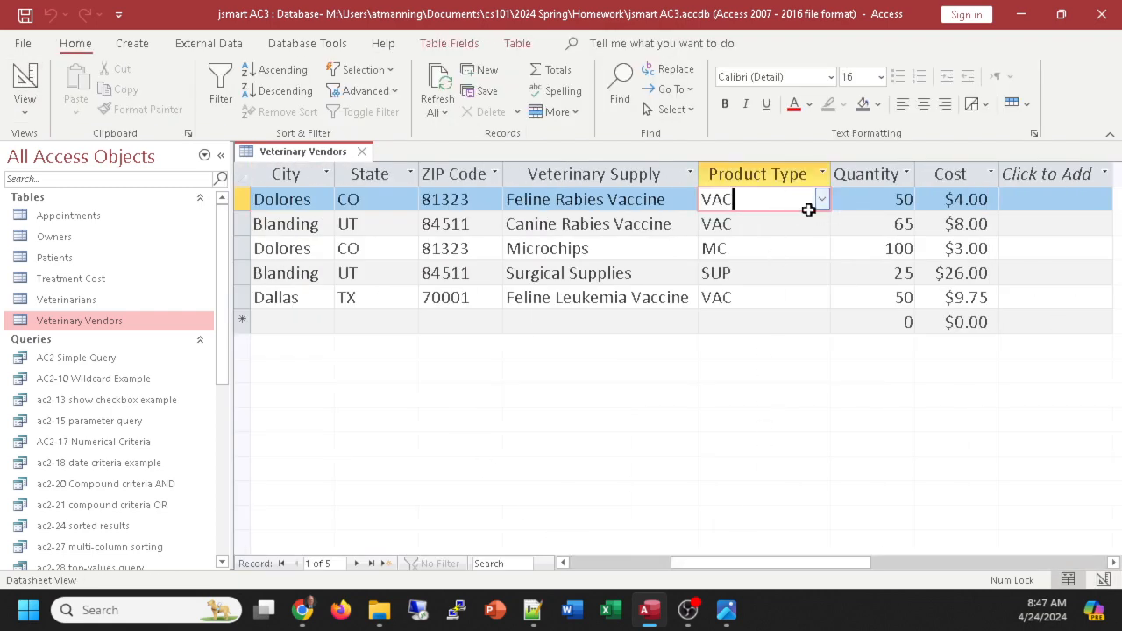
{"action": "left_click", "coordinate": [821, 199]}
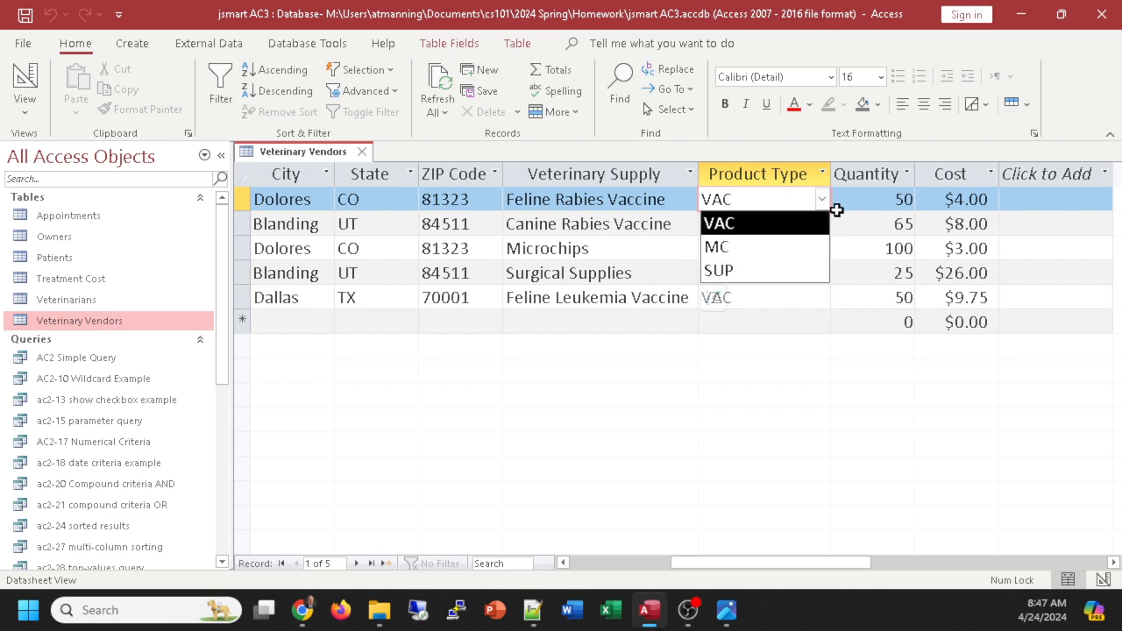
{"action": "left_click", "coordinate": [821, 200]}
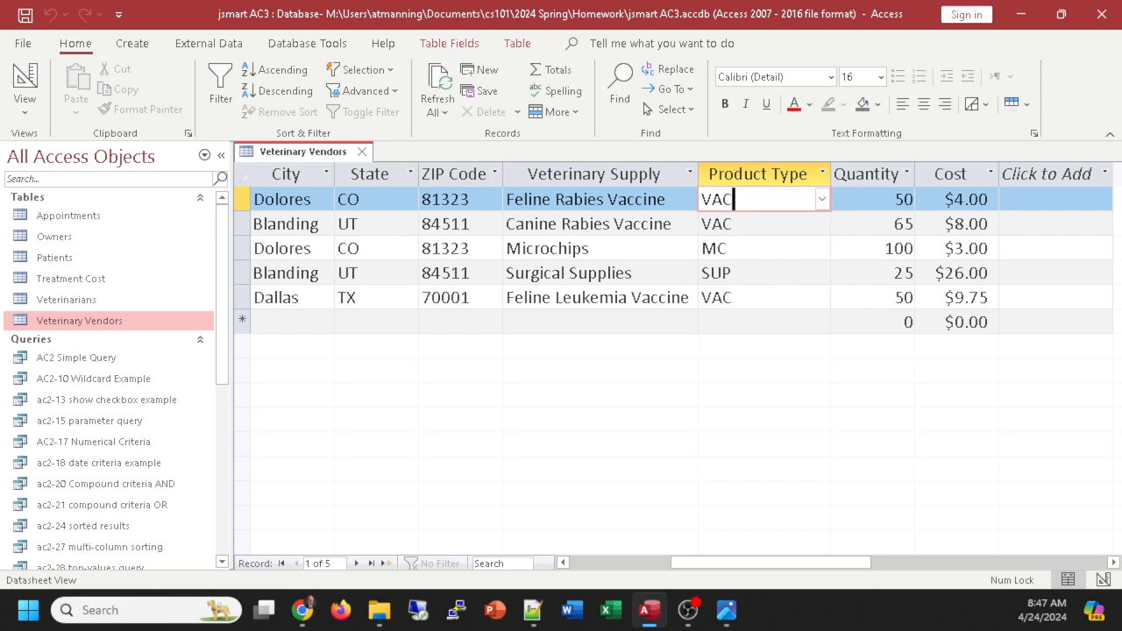
{"action": "left_click", "coordinate": [364, 153]}
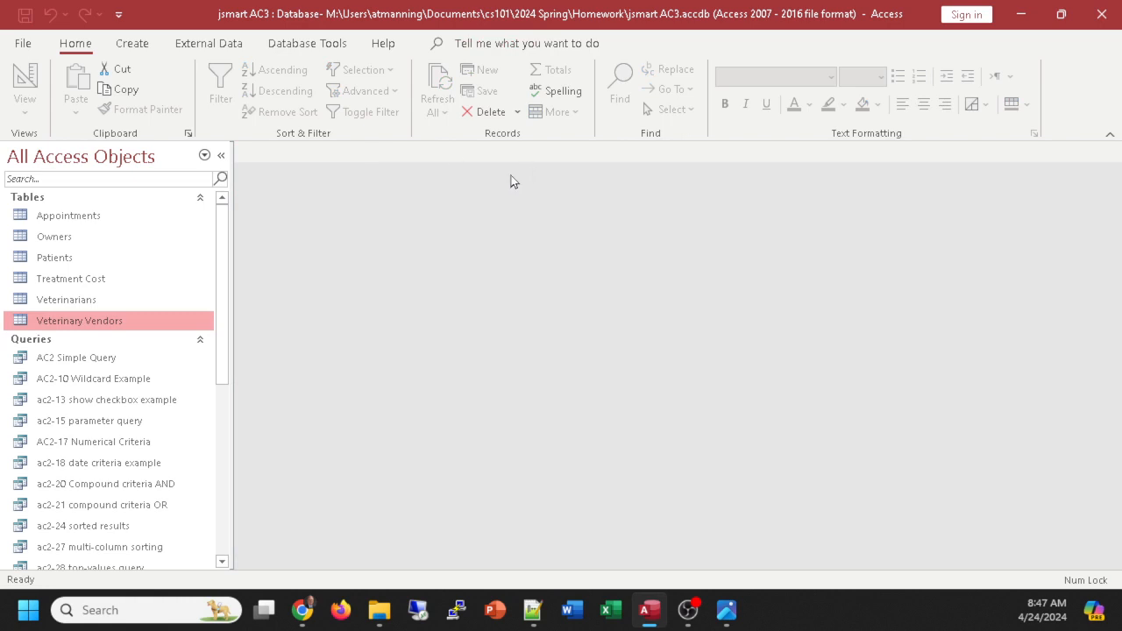
Step: Open the Appointments table in Design View and insert a Service Type field above Treatment Number
{"action": "right_click", "coordinate": [95, 222]}
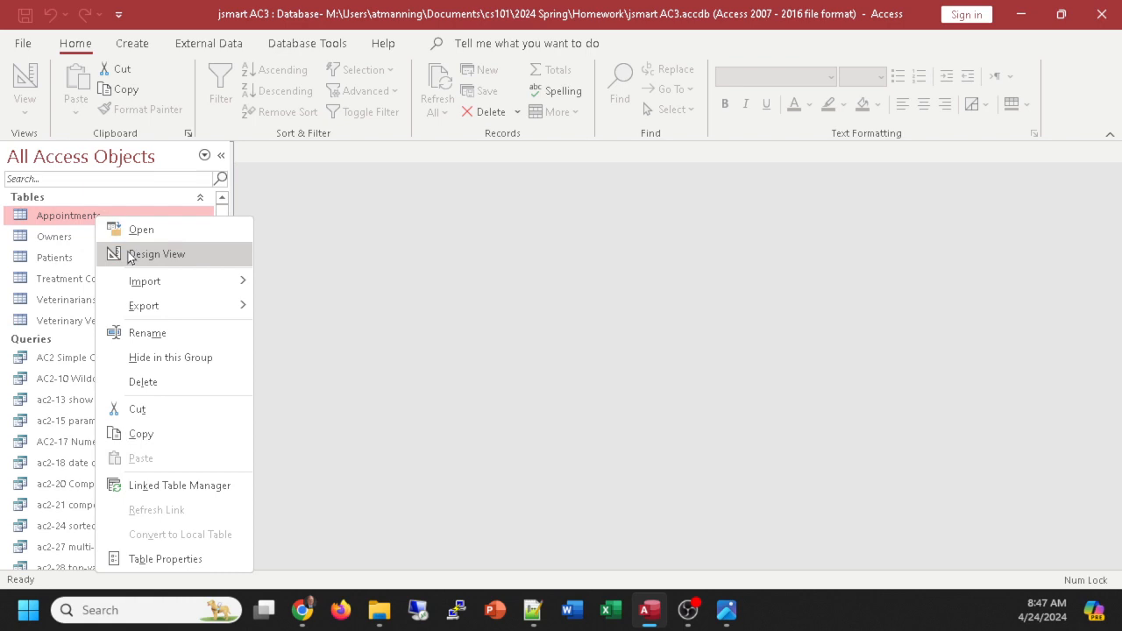
{"action": "left_click", "coordinate": [131, 254]}
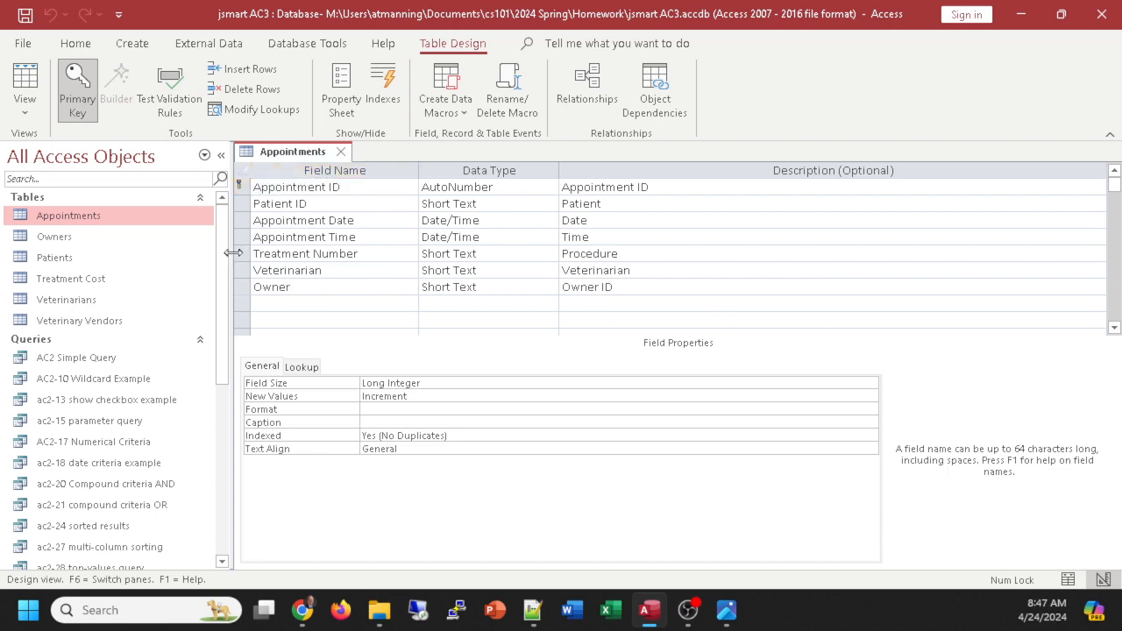
{"action": "left_click", "coordinate": [246, 257]}
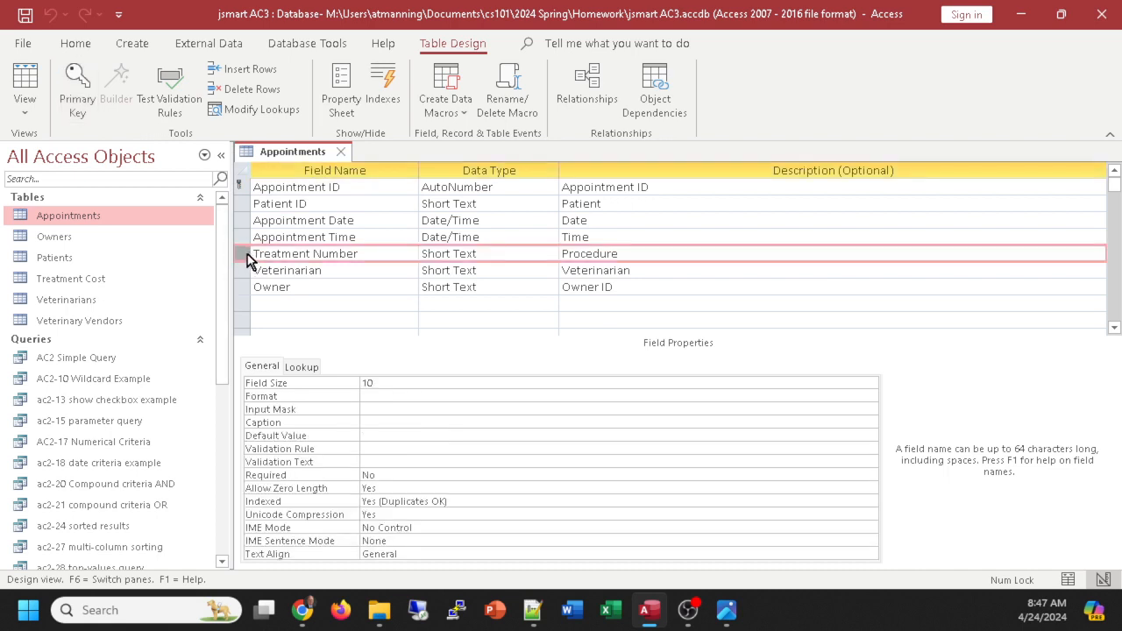
{"action": "right_click", "coordinate": [248, 259]}
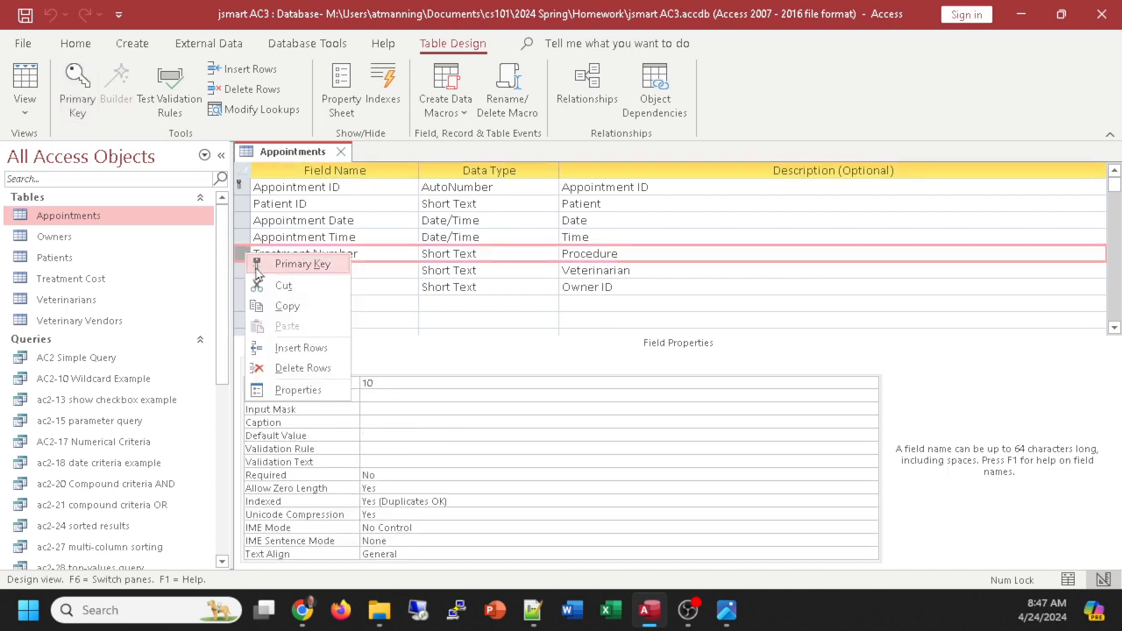
{"action": "left_click", "coordinate": [292, 348]}
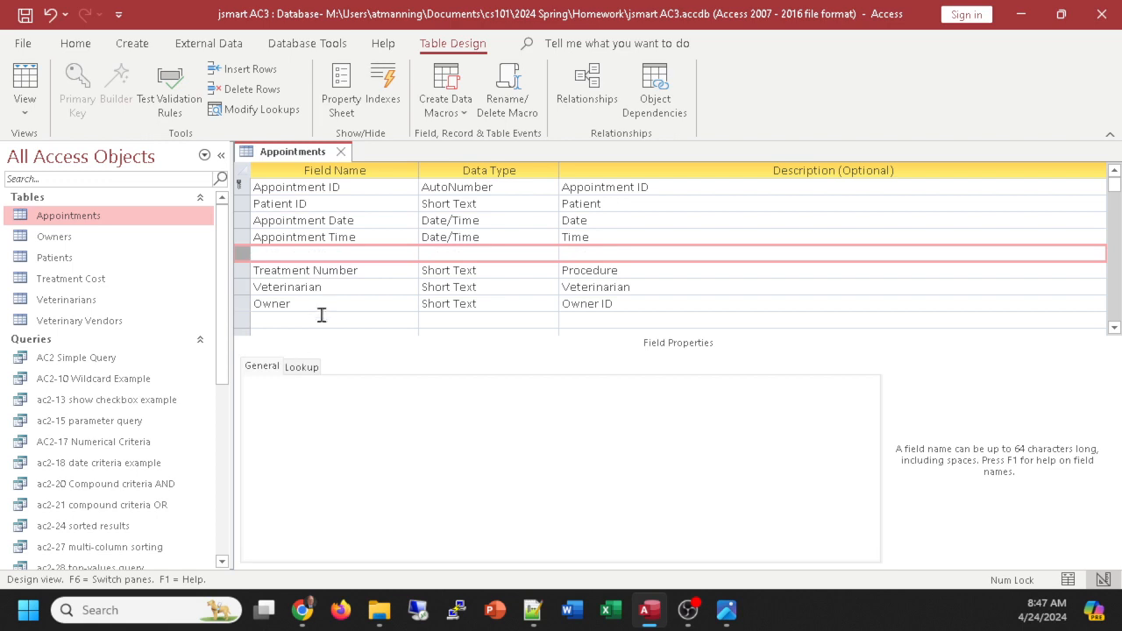
{"action": "left_click", "coordinate": [321, 254]}
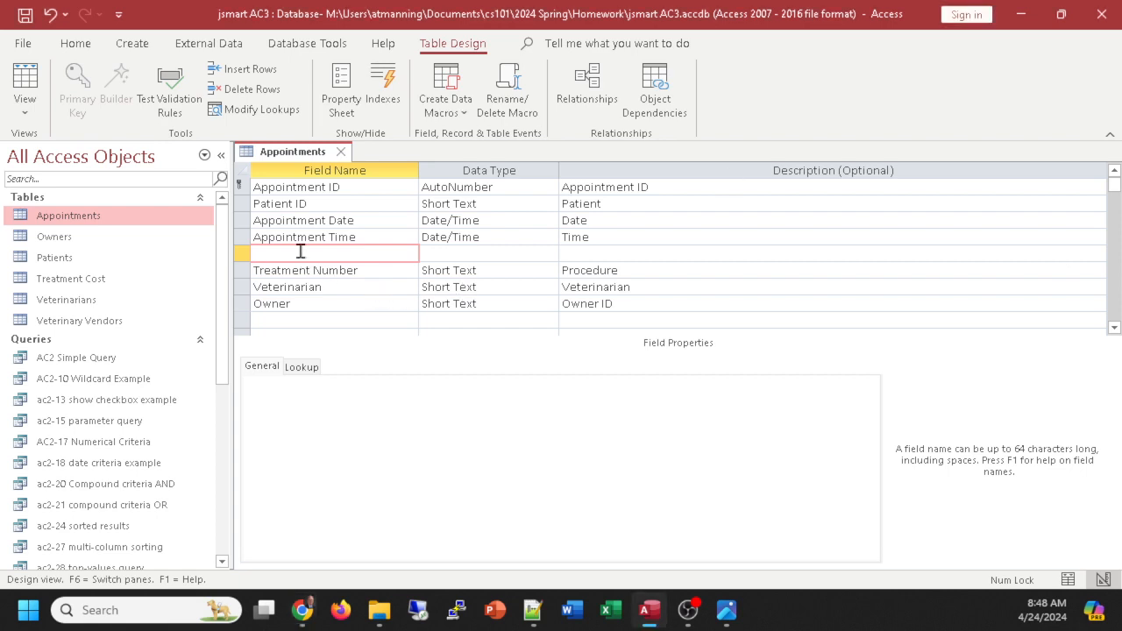
{"action": "type", "text": "Service IType"}
Step: Start the Lookup Wizard for Service Type with typed-in values and set the number of columns to 2
{"action": "left_click", "coordinate": [524, 254]}
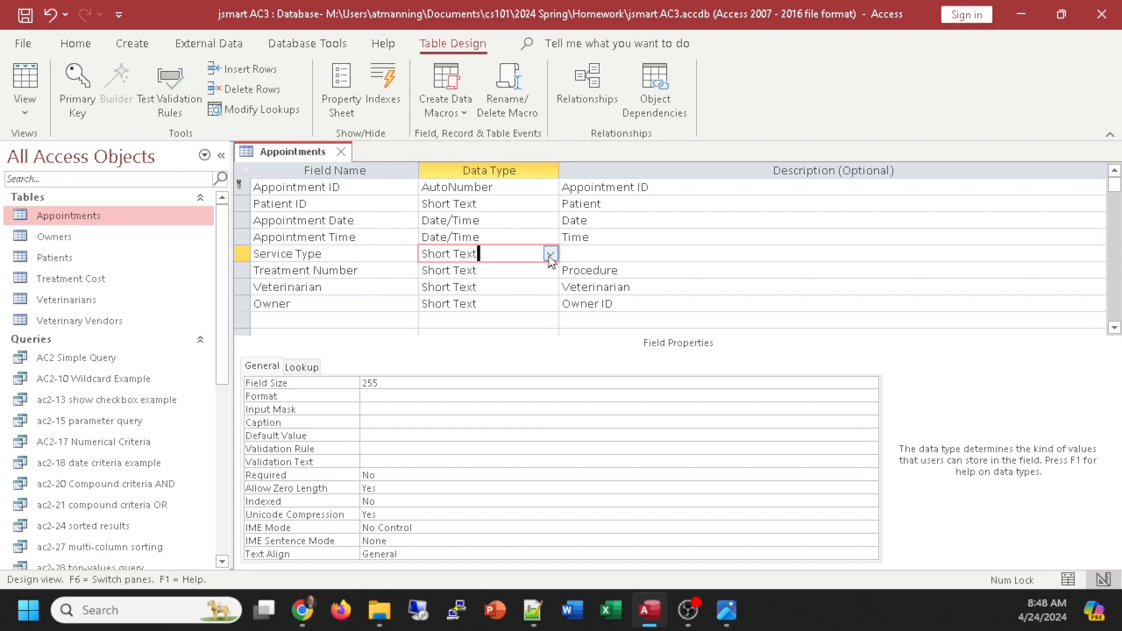
{"action": "left_click", "coordinate": [550, 253]}
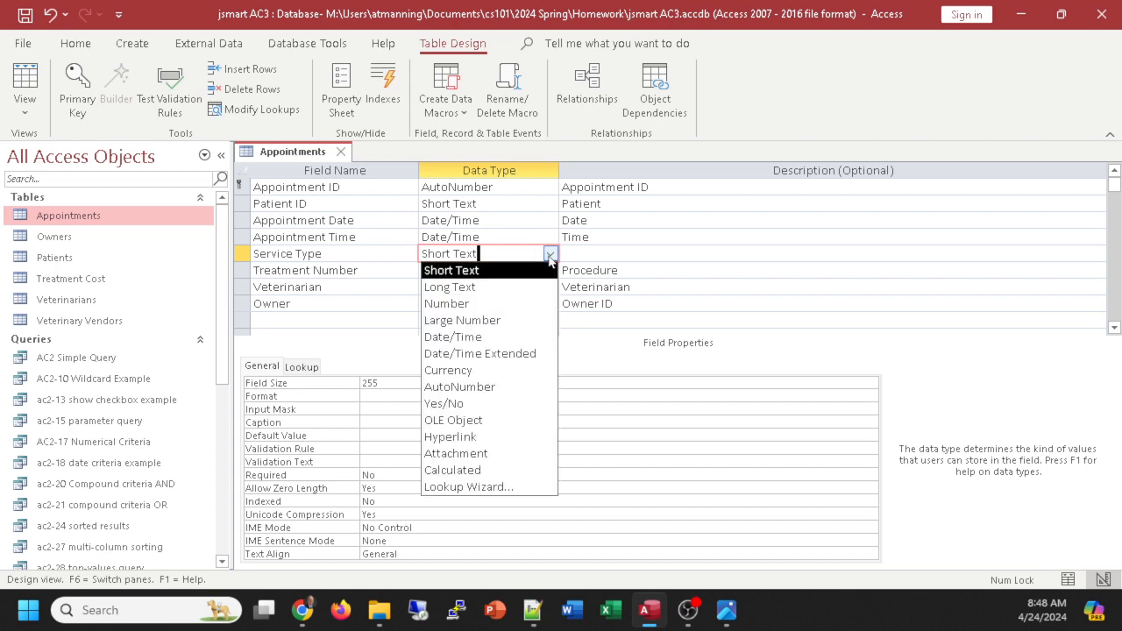
{"action": "left_click", "coordinate": [472, 487]}
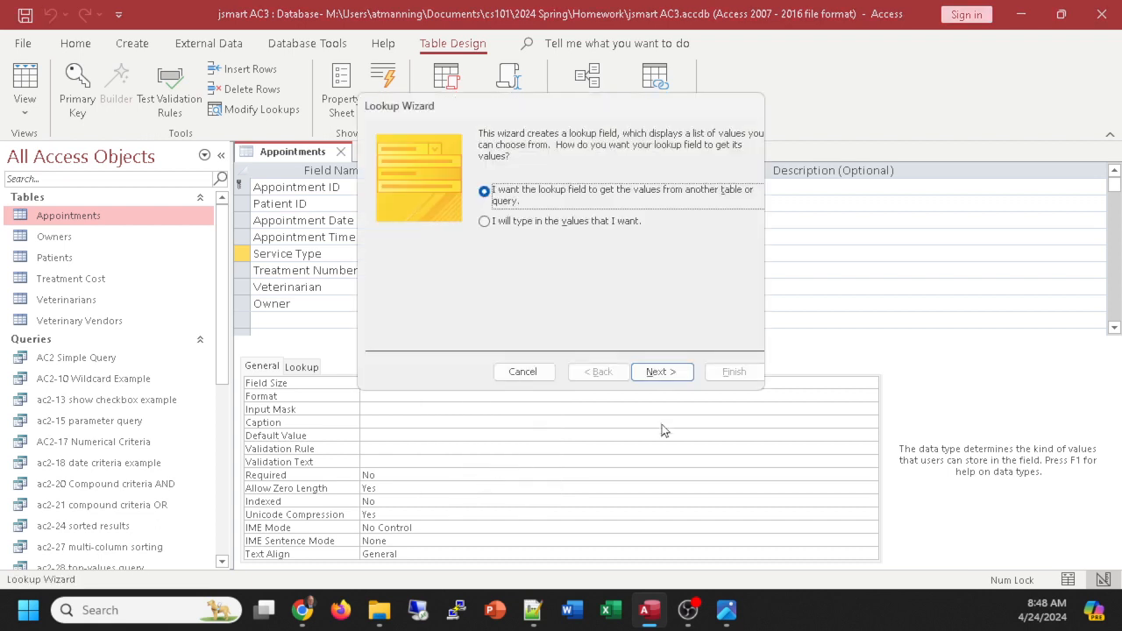
{"action": "left_click", "coordinate": [484, 223]}
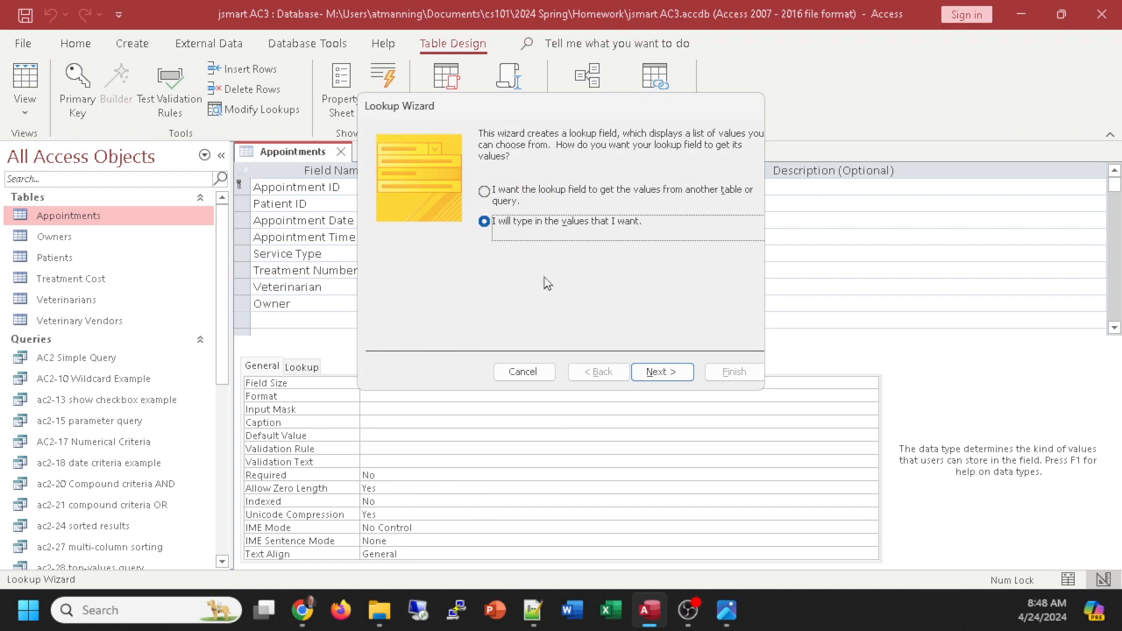
{"action": "left_click", "coordinate": [661, 372]}
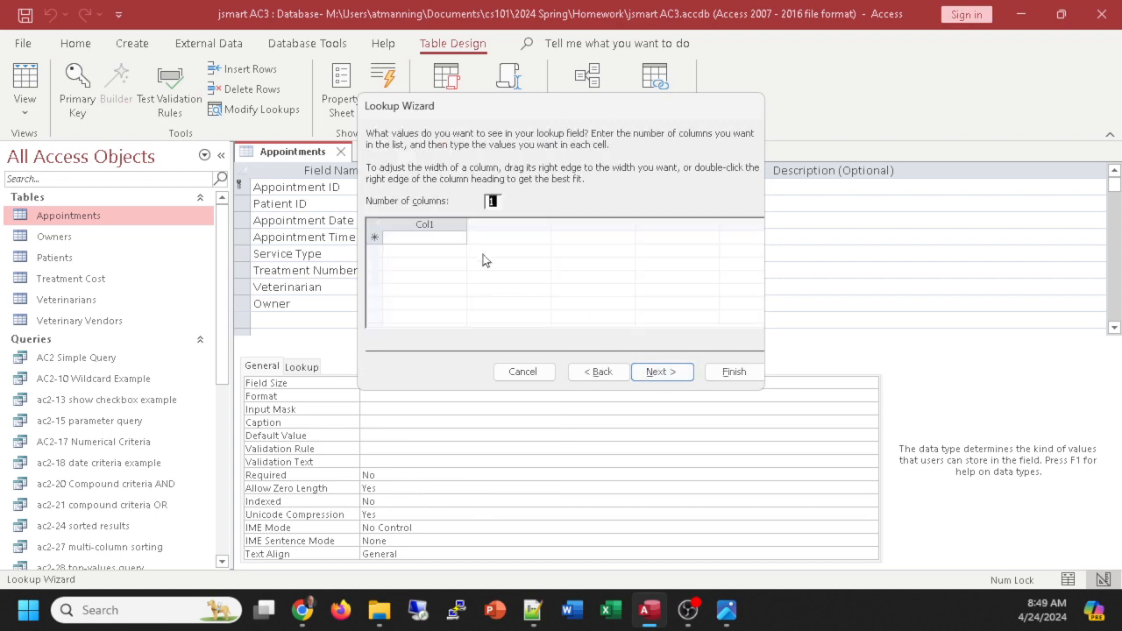
{"action": "left_click", "coordinate": [493, 200]}
{"action": "type", "text": "2"}
Step: Enter the lookup rows T-1 Feline Rabies and T-2 Dog Wellness Exam
{"action": "left_click", "coordinate": [453, 242]}
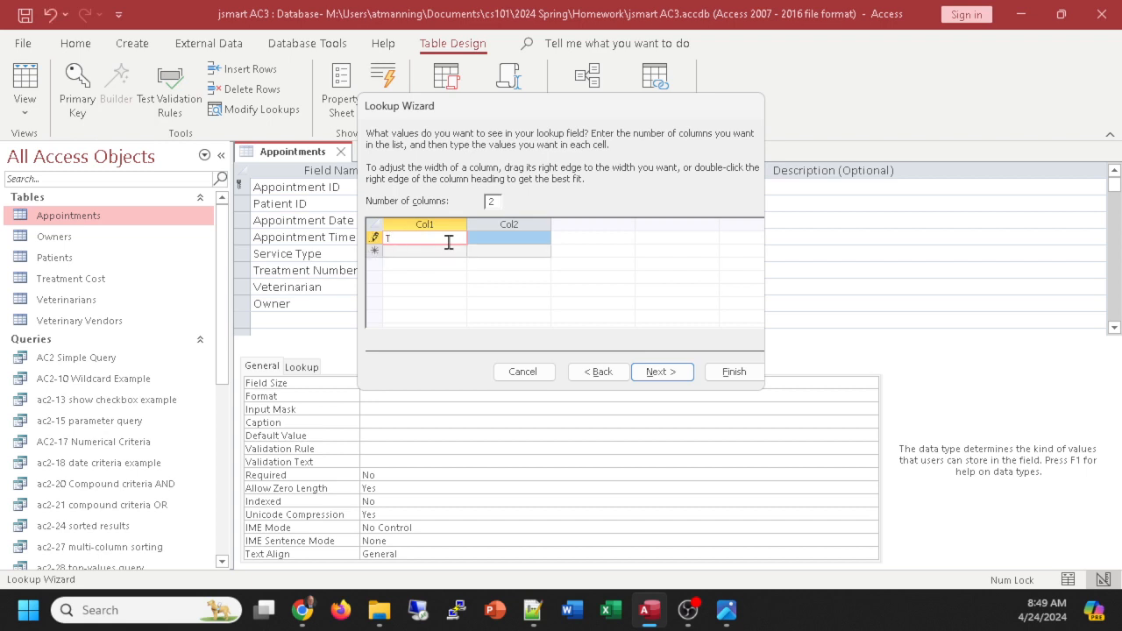
{"action": "type", "text": "-1"}
{"action": "key", "text": "Tab"}
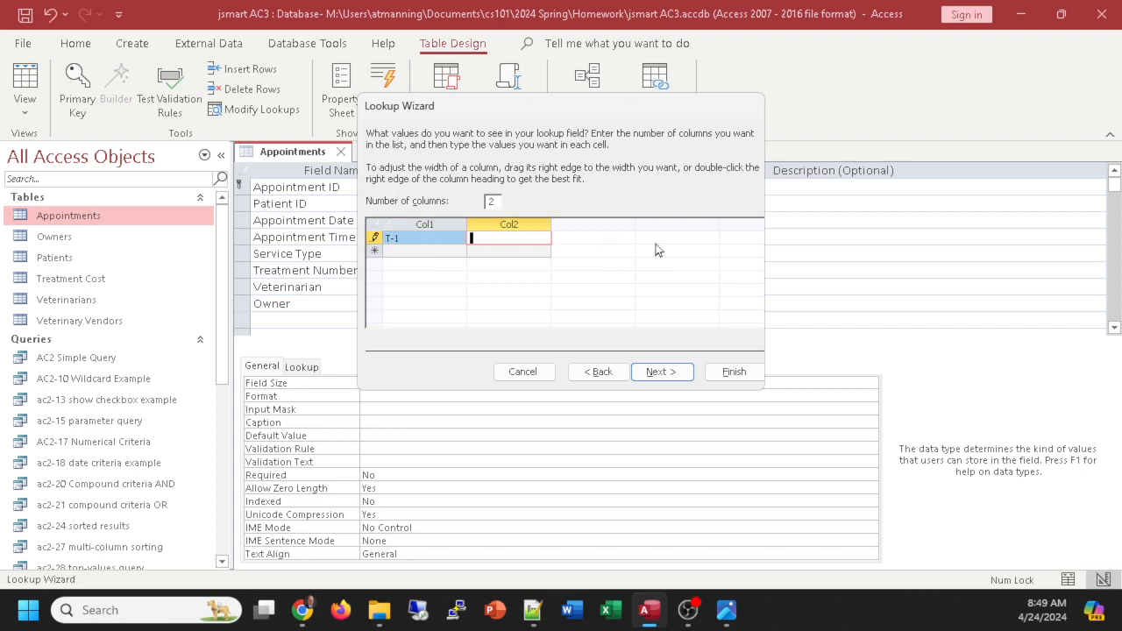
{"action": "type", "text": "Feline Rabies"}
{"action": "left_click", "coordinate": [405, 251]}
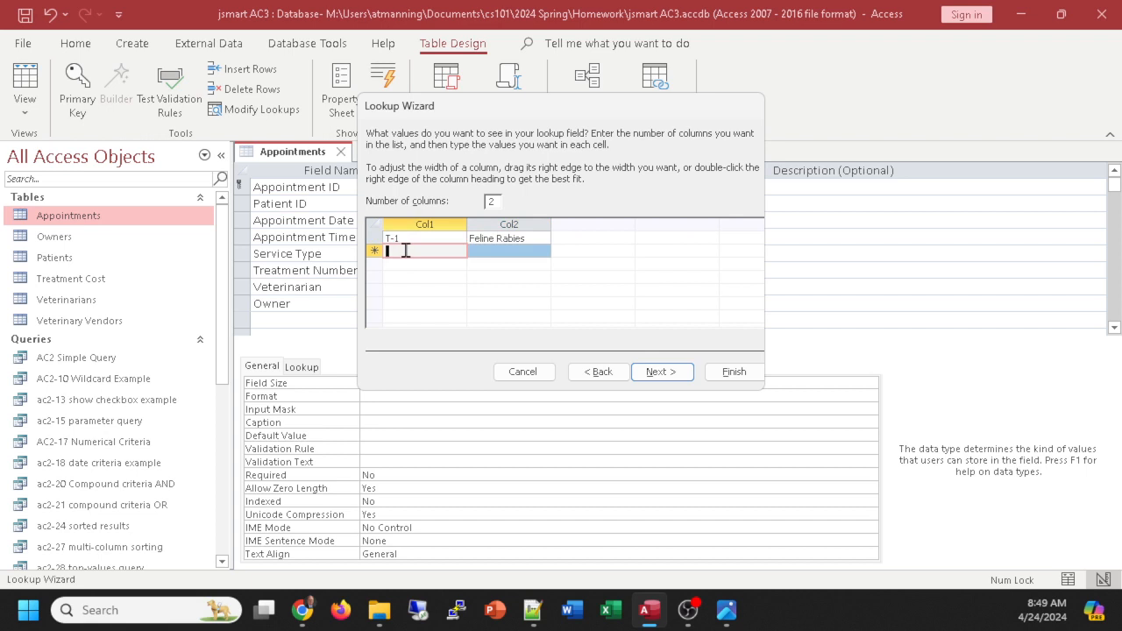
{"action": "type", "text": "T-2"}
{"action": "key", "text": "Tab"}
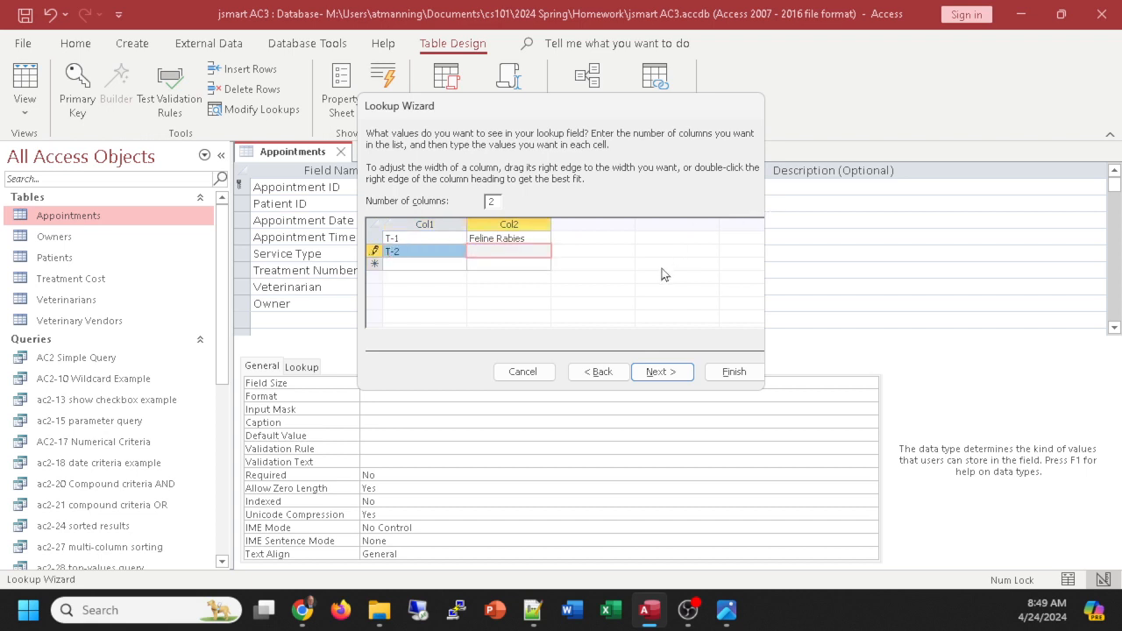
{"action": "type", "text": "Dog Well"}
{"action": "type", "text": "ness Exam"}
Step: Add the lookup rows T-3 Cat Wellness Exam and T-4 Dog Rabies Shot
{"action": "left_click", "coordinate": [417, 264]}
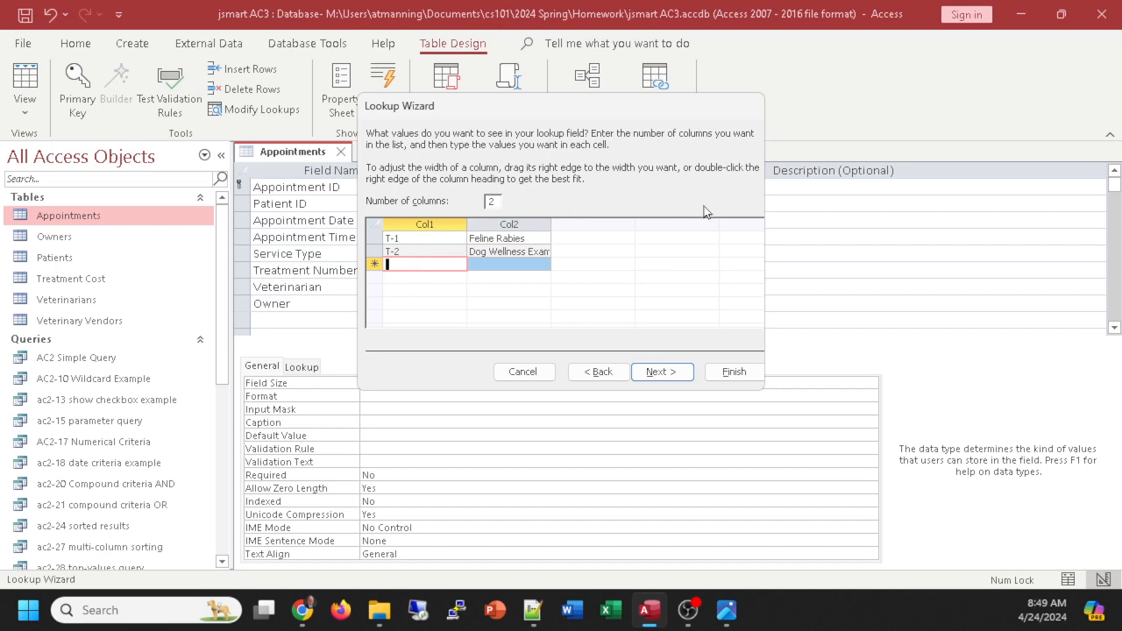
{"action": "type", "text": "T-3"}
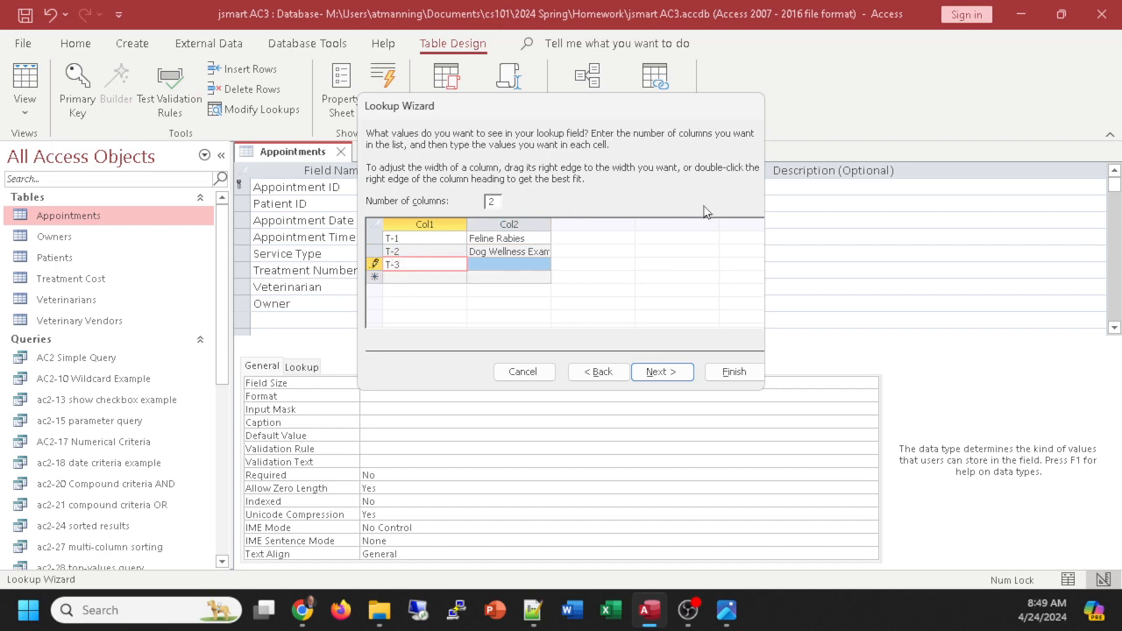
{"action": "key", "text": "Tab"}
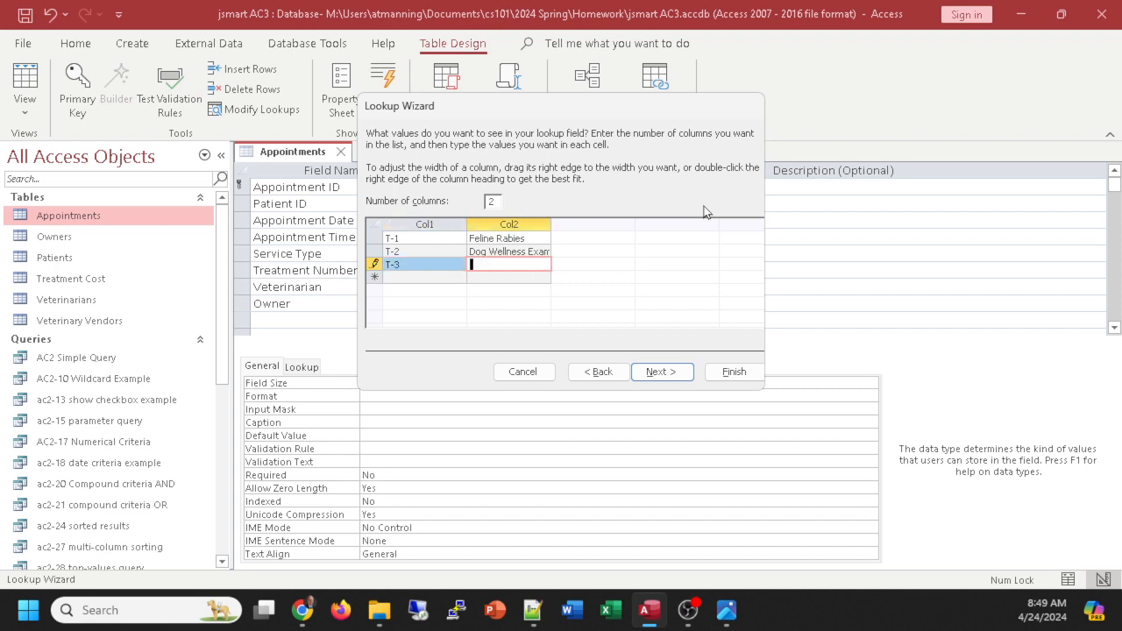
{"action": "type", "text": "Cat Wellness Exam"}
{"action": "left_click", "coordinate": [426, 277]}
{"action": "type", "text": "T-4"}
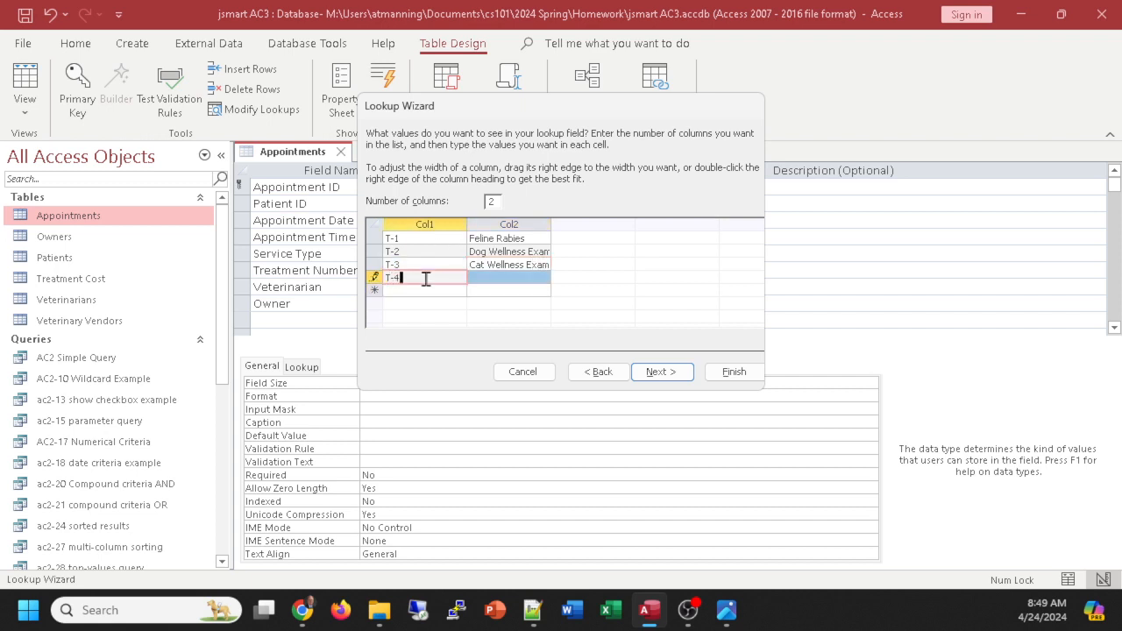
{"action": "key", "text": "Tab"}
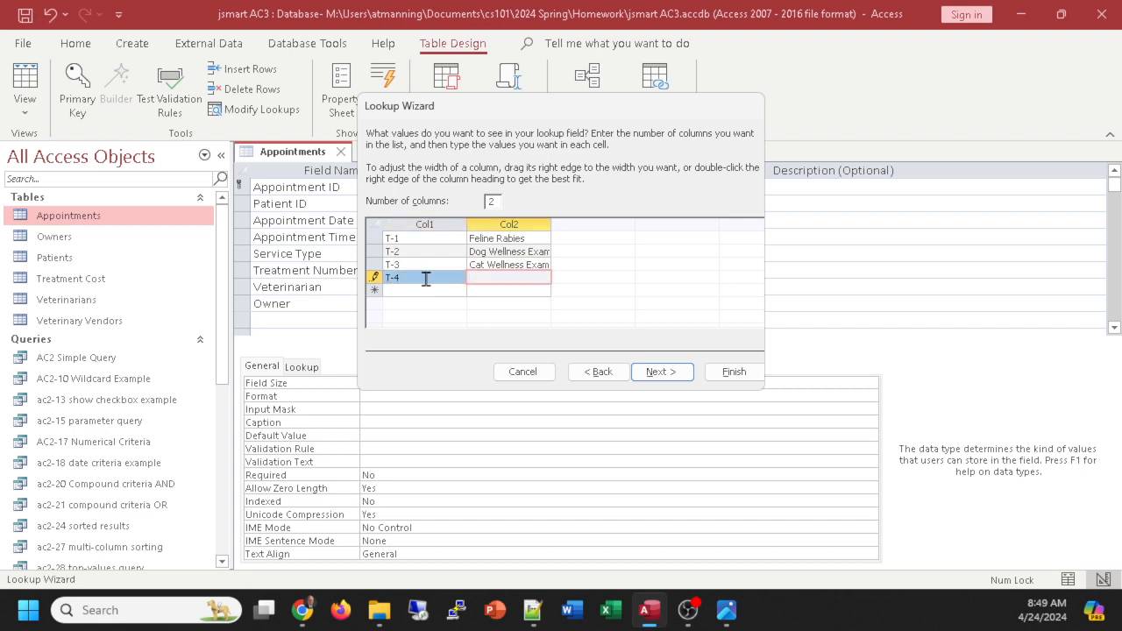
{"action": "type", "text": "Dog Rabies Shot"}
{"action": "key", "text": "Tab"}
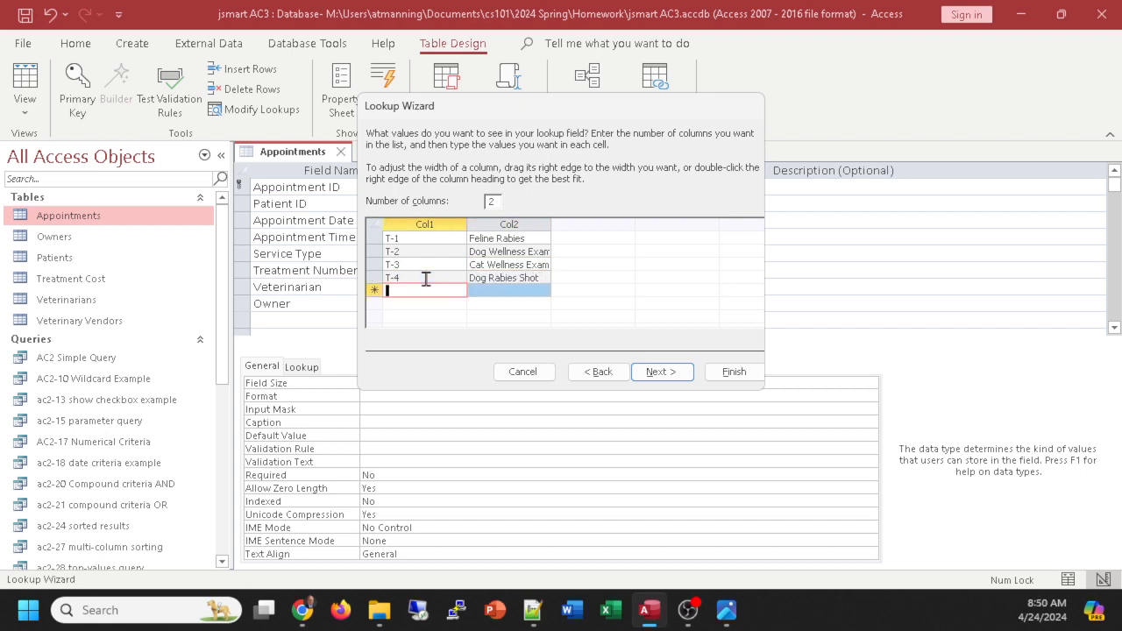
Step: Add the lookup rows T-5 Feline Vaccinations and T-6 Canine Vaccinations
{"action": "type", "text": "T"}
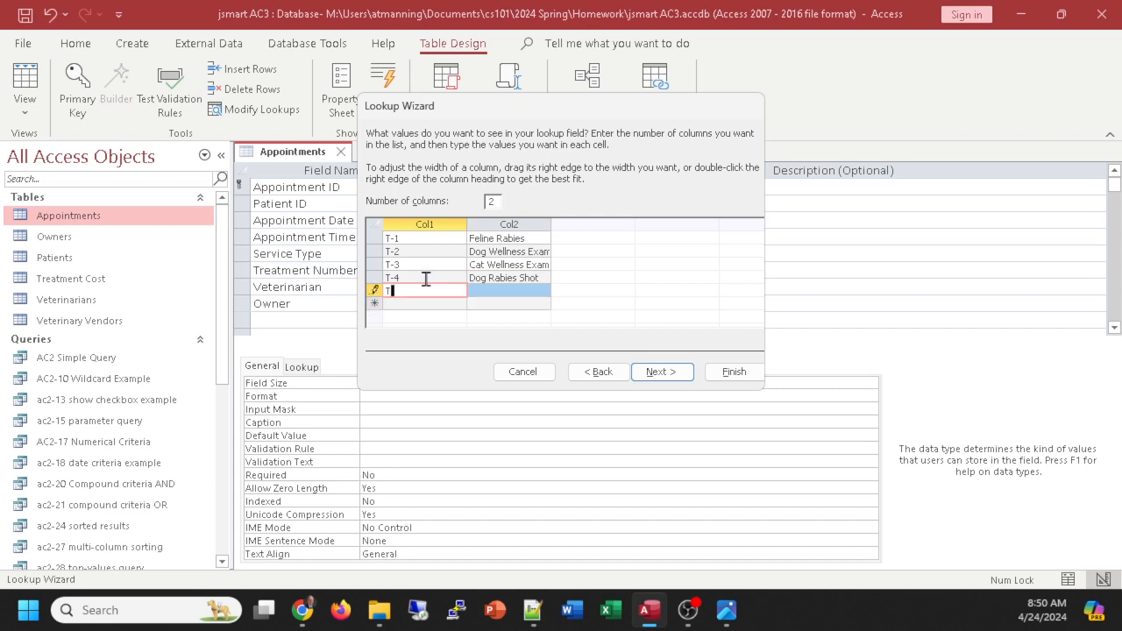
{"action": "type", "text": "-5"}
{"action": "key", "text": "Tab"}
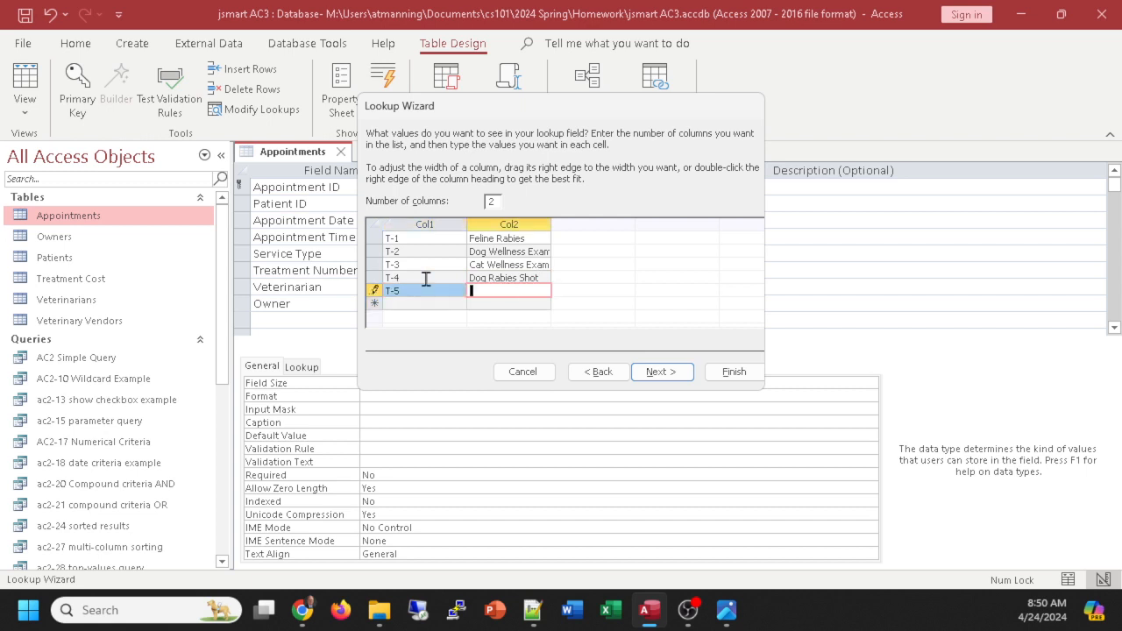
{"action": "type", "text": "Feline Vaccinations"}
{"action": "key", "text": "Tab"}
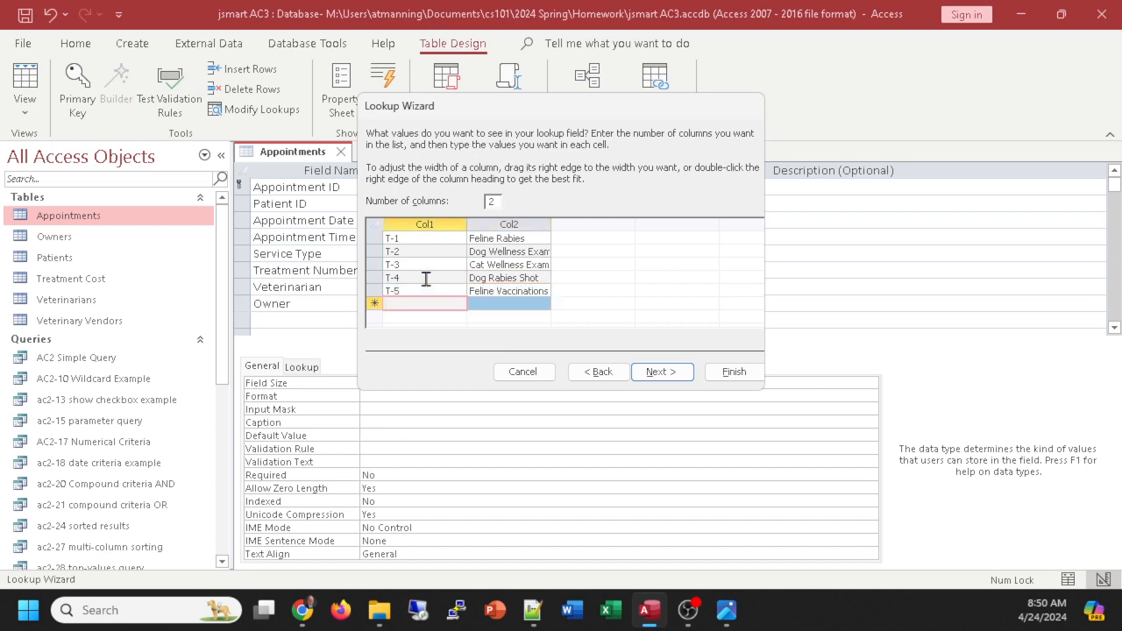
{"action": "type", "text": "T-6"}
{"action": "key", "text": "Tab"}
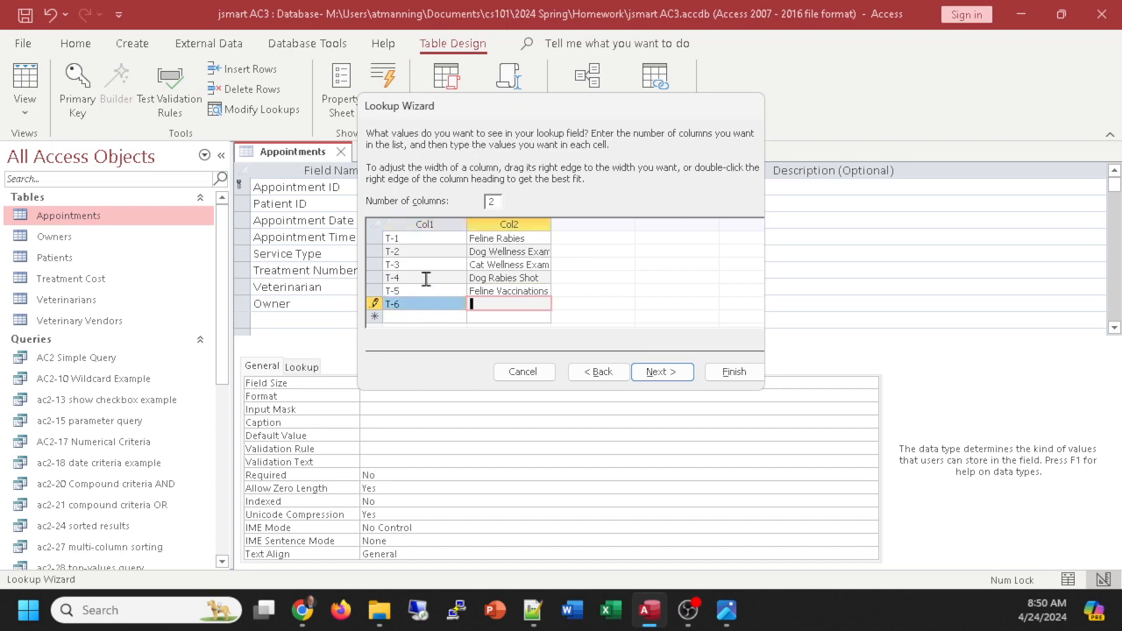
{"action": "type", "text": "Canine Vaccinations"}
{"action": "key", "text": "Tab"}
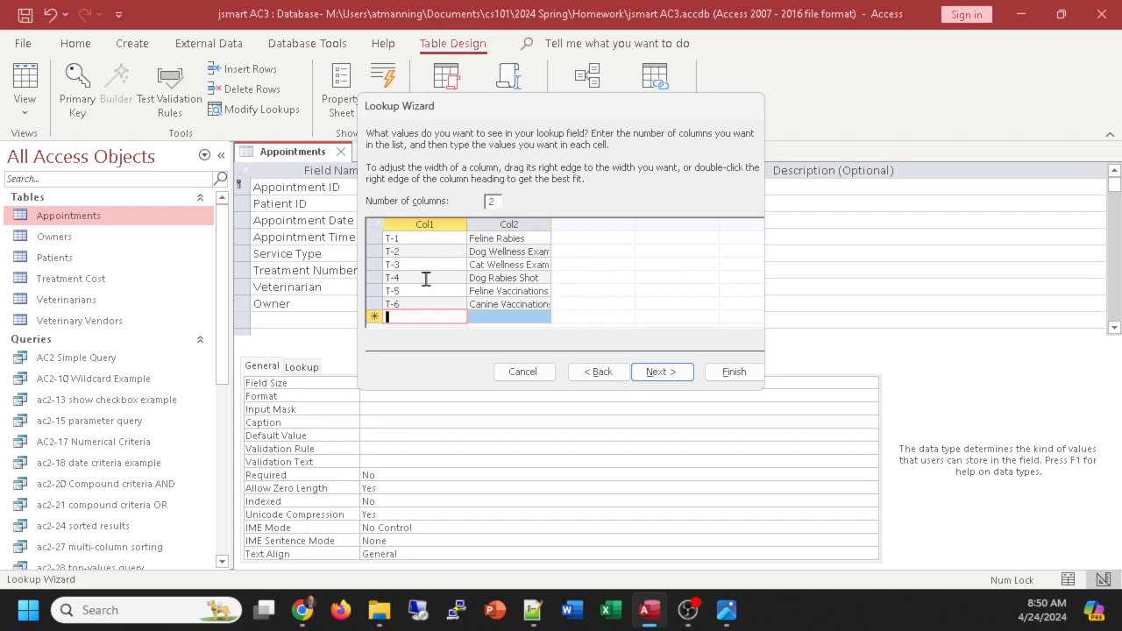
Step: Add the lookup row T-7 Canine Heartworm and widen Col2 so its descriptions fit
{"action": "type", "text": "T-7"}
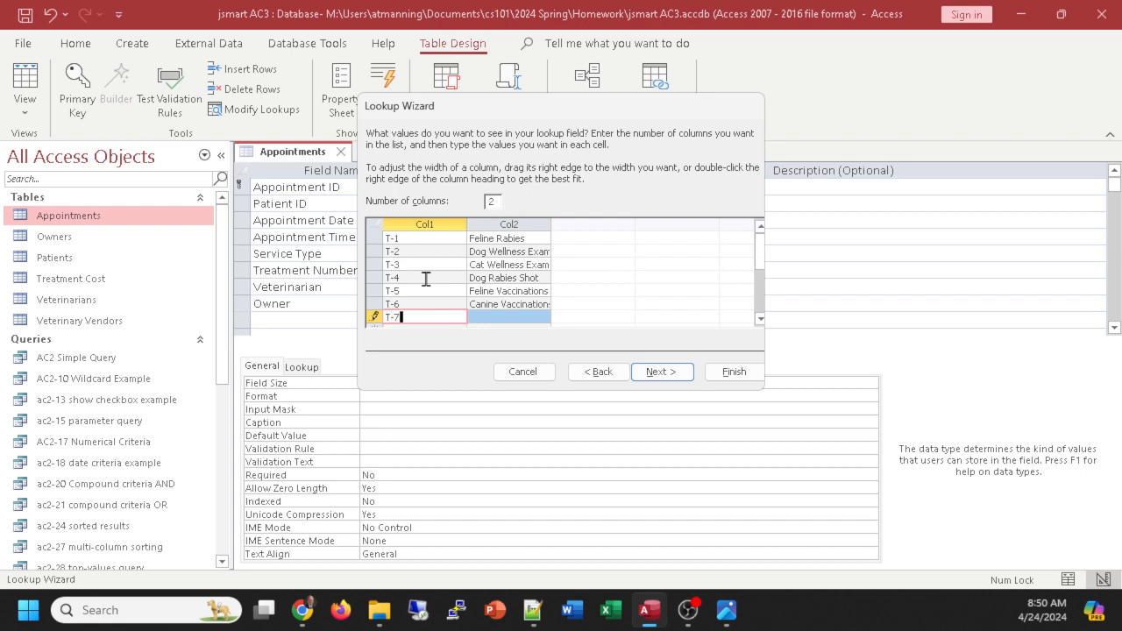
{"action": "key", "text": "Tab"}
{"action": "type", "text": "Canine h"}
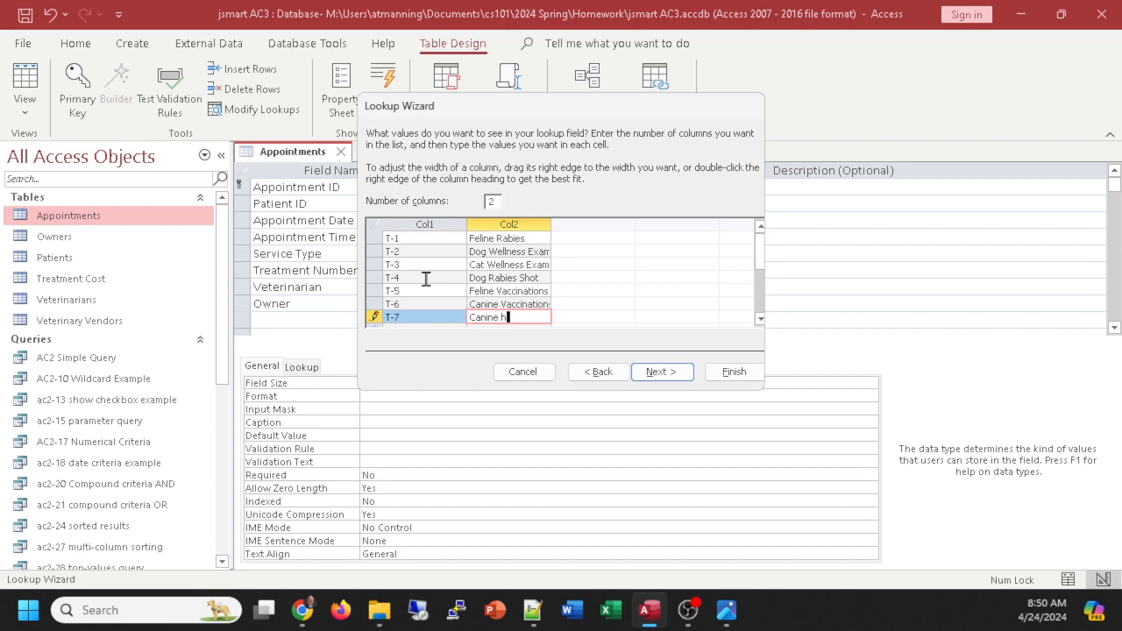
{"action": "key", "text": "BackSpace"}
{"action": "type", "text": "Heartworm"}
{"action": "key", "text": "Tab"}
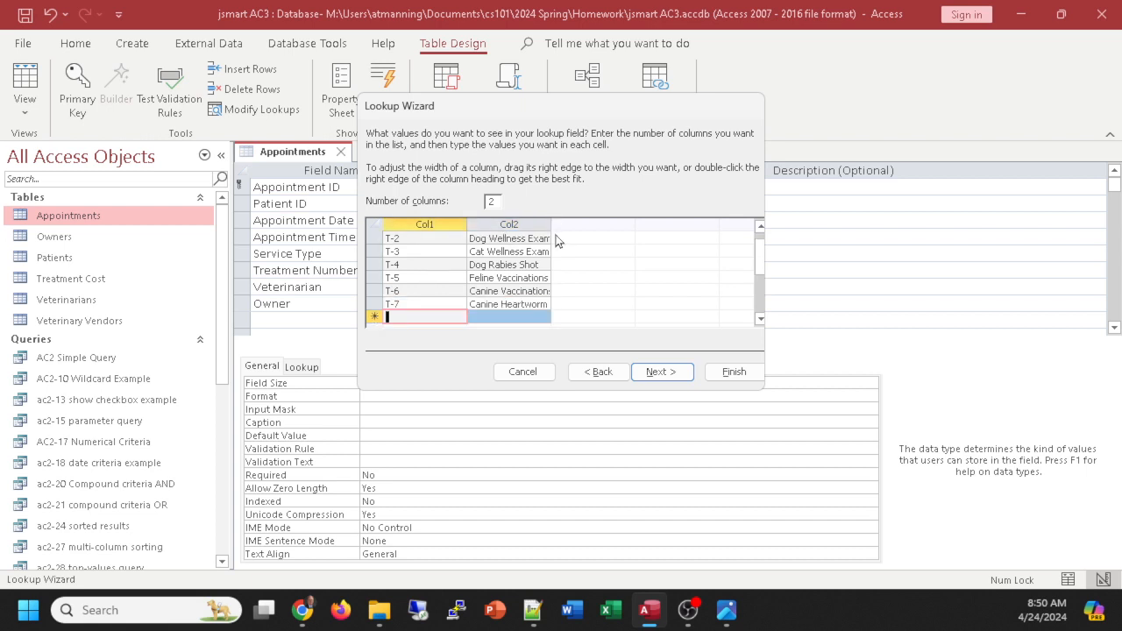
{"action": "left_click_drag", "start_coordinate": [551, 227], "coordinate": [611, 227]}
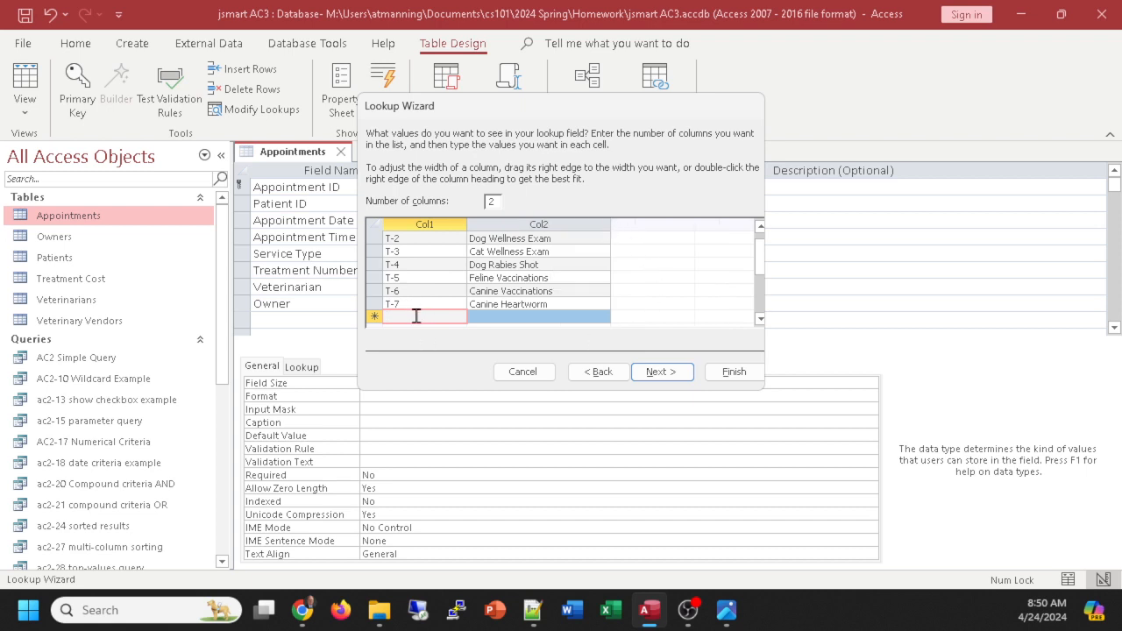
Step: Add the lookup row T-8 Feline Heartworm below the T-7 row
{"action": "type", "text": "T-8"}
{"action": "key", "text": "BackSpace"}
{"action": "key", "text": "BackSpace"}
{"action": "key", "text": "BackSpace"}
{"action": "type", "text": "T-8"}
{"action": "key", "text": "Tab"}
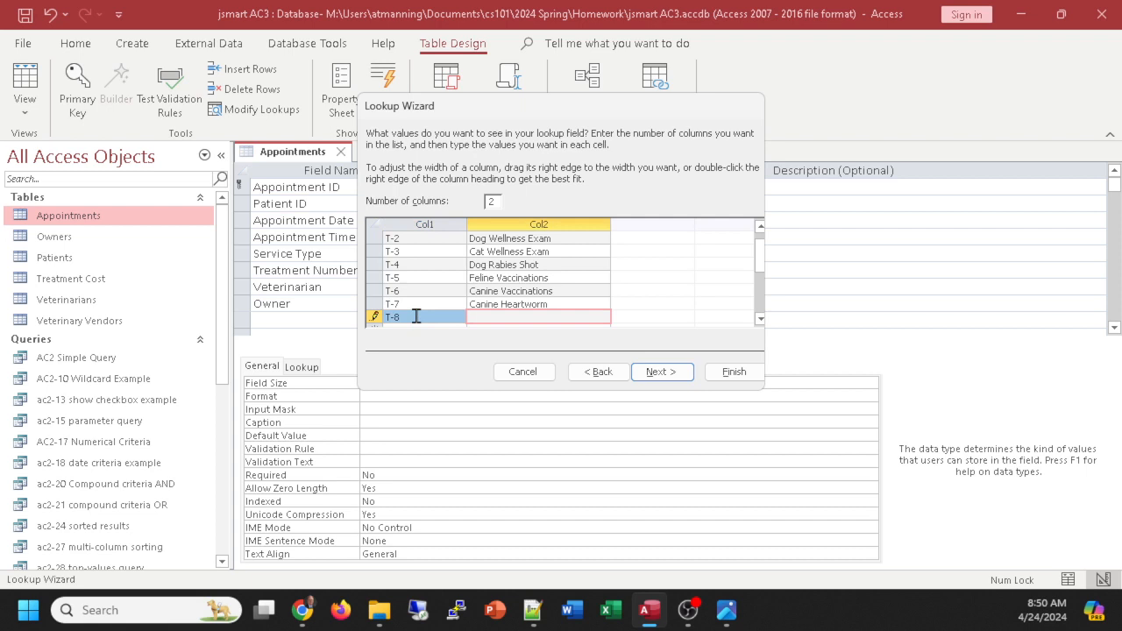
{"action": "type", "text": "Feline Heartworm"}
{"action": "key", "text": "Tab"}
Step: Add the lookup row T-9 Feline Spay below the T-8 row
{"action": "type", "text": "T"}
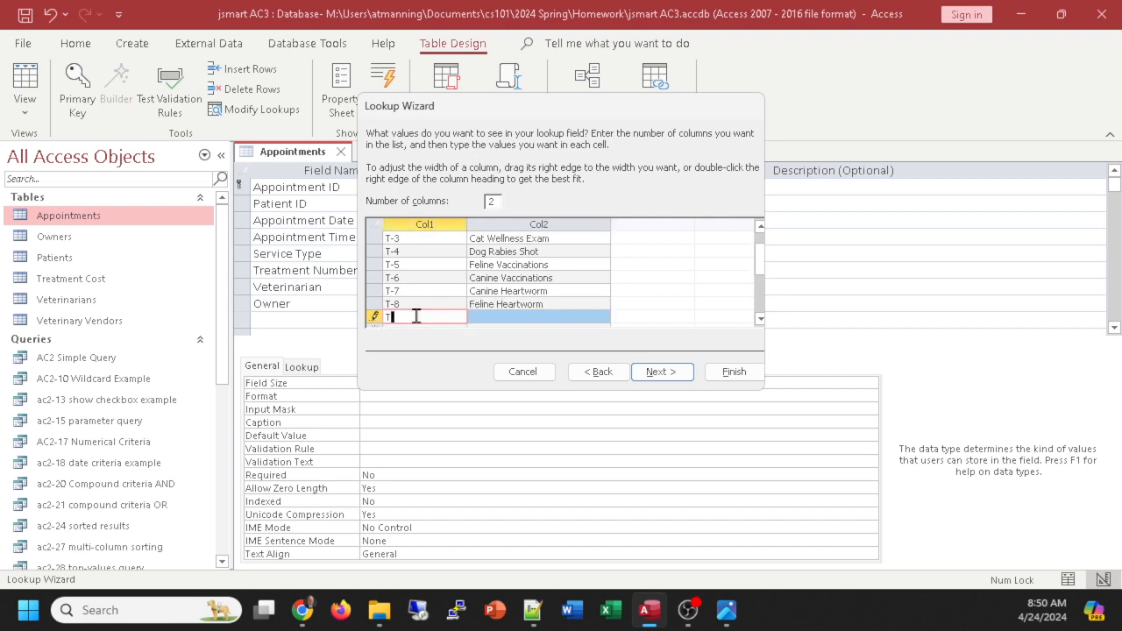
{"action": "type", "text": "-9"}
{"action": "key", "text": "Tab"}
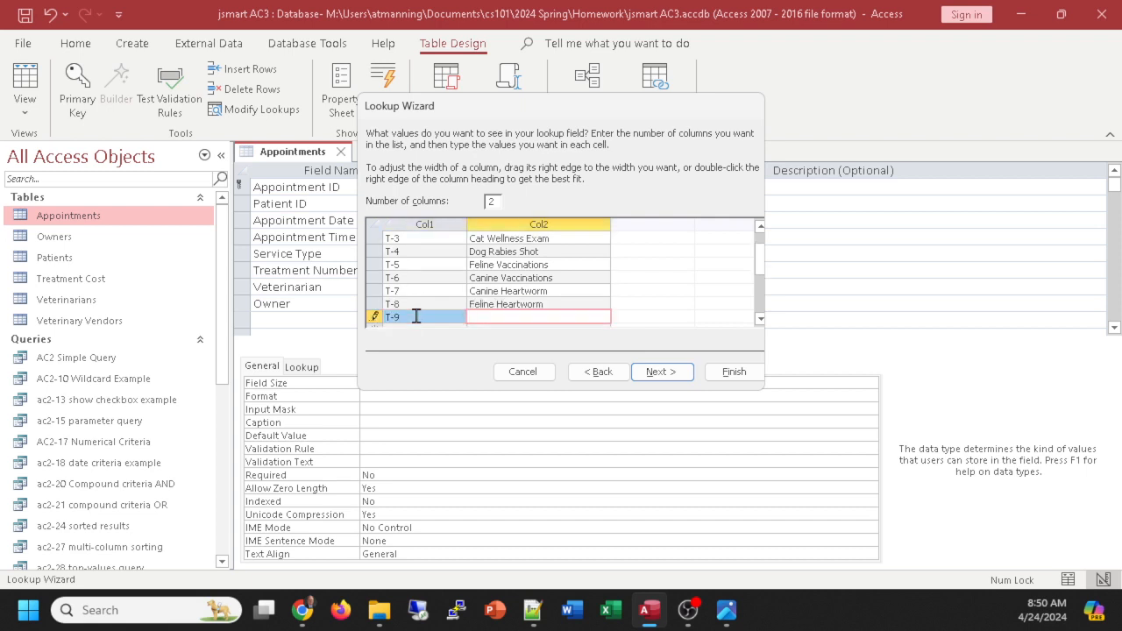
{"action": "type", "text": "Feline Spay"}
{"action": "key", "text": "Tab"}
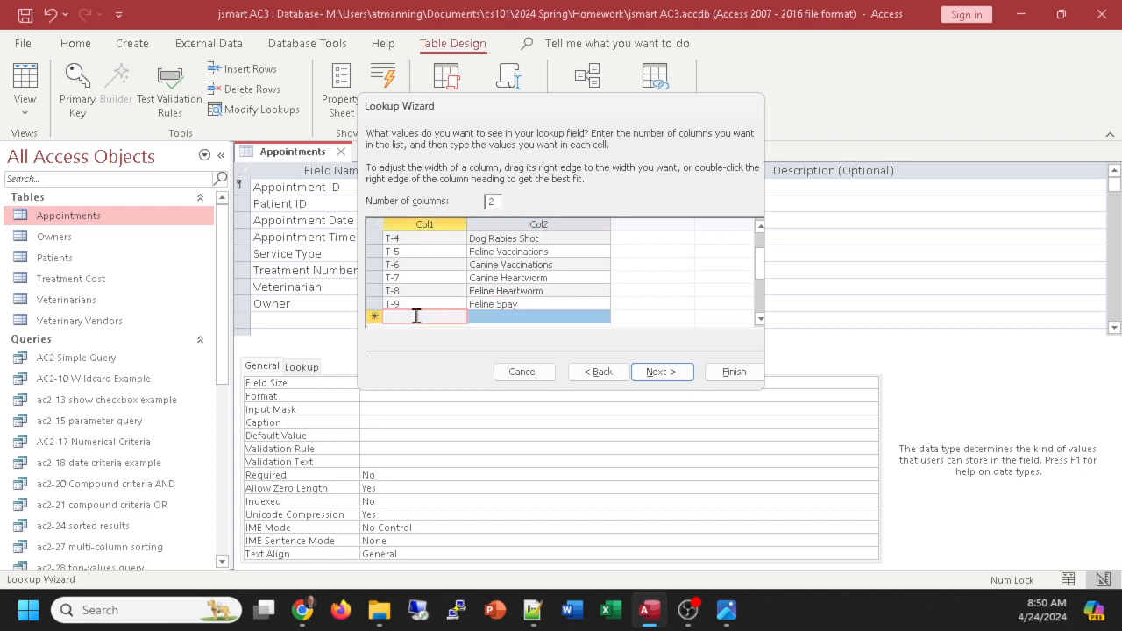
Step: Enter T-10 in the next lookup row and start its Col2 description with "Fline Ne"
{"action": "type", "text": "T-10"}
{"action": "key", "text": "Tab"}
{"action": "type", "text": "Fline Ne"}
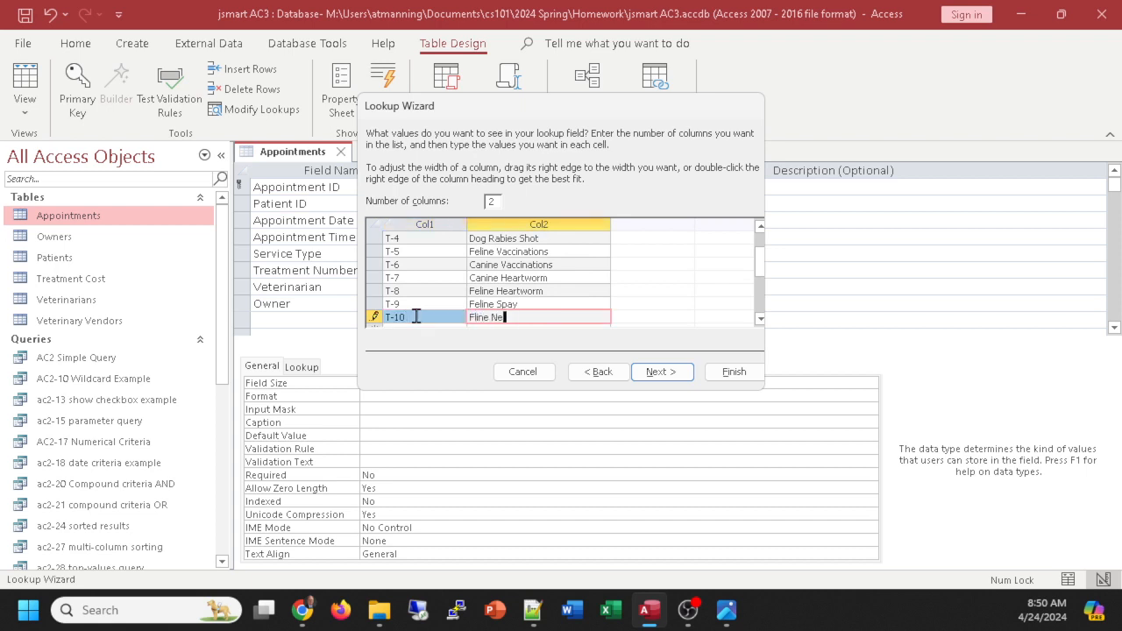
Step: Finish the T-10 lookup value as "Fline Neuter" and add the row T-11 with "Canine Spay"
{"action": "type", "text": "uter"}
{"action": "key", "text": "Tab"}
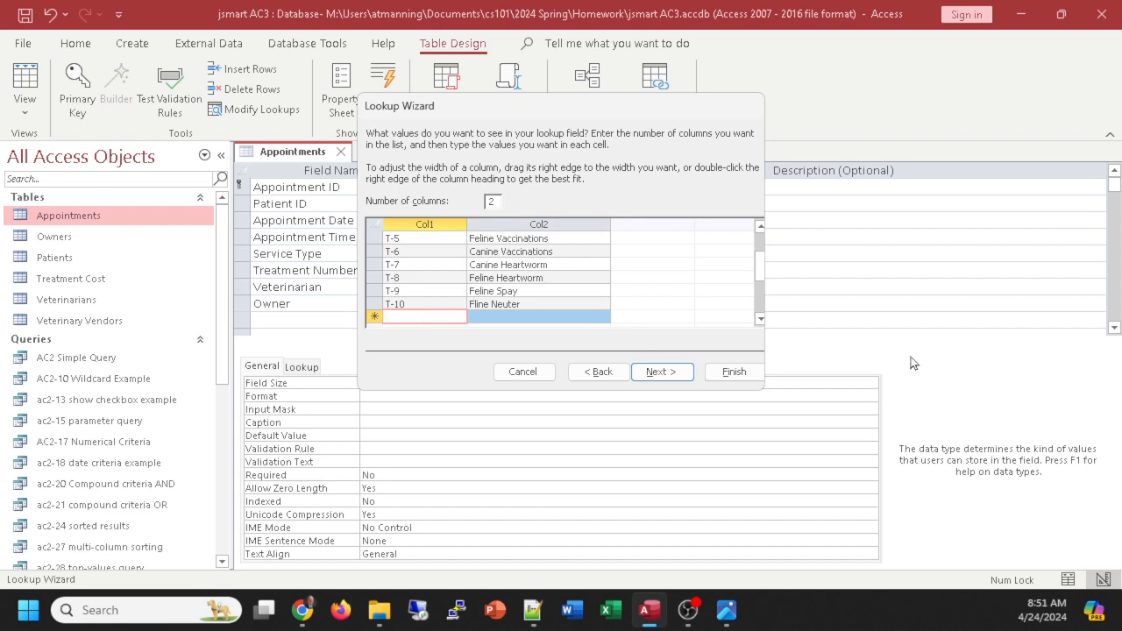
{"action": "type", "text": "T-11"}
{"action": "key", "text": "Tab"}
{"action": "type", "text": "Can"}
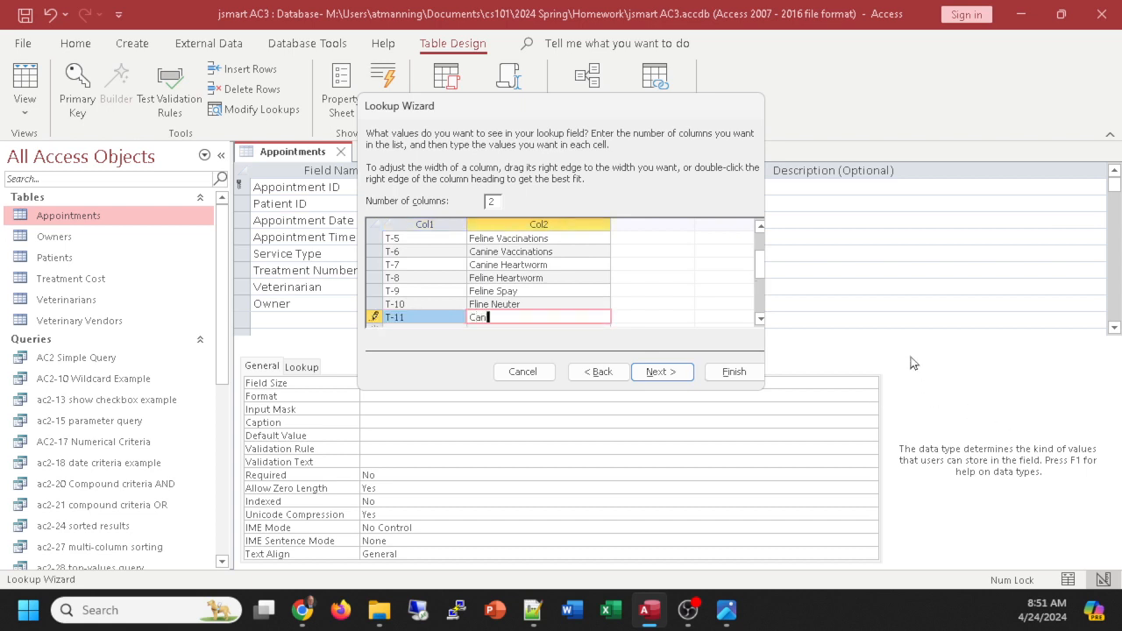
{"action": "type", "text": "ine Spay"}
{"action": "key", "text": "Tab"}
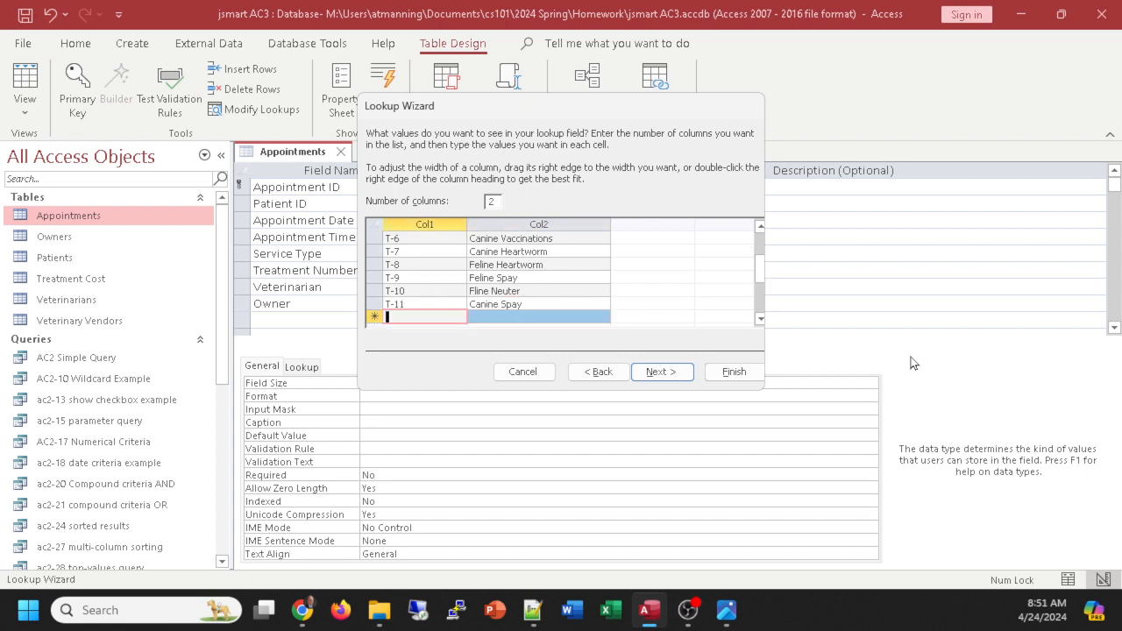
Step: Add a lookup row with T-12 in the first column and "Canine Neuter" in the second
{"action": "type", "text": "T-12"}
{"action": "key", "text": "Tab"}
{"action": "type", "text": "Canine Ne"}
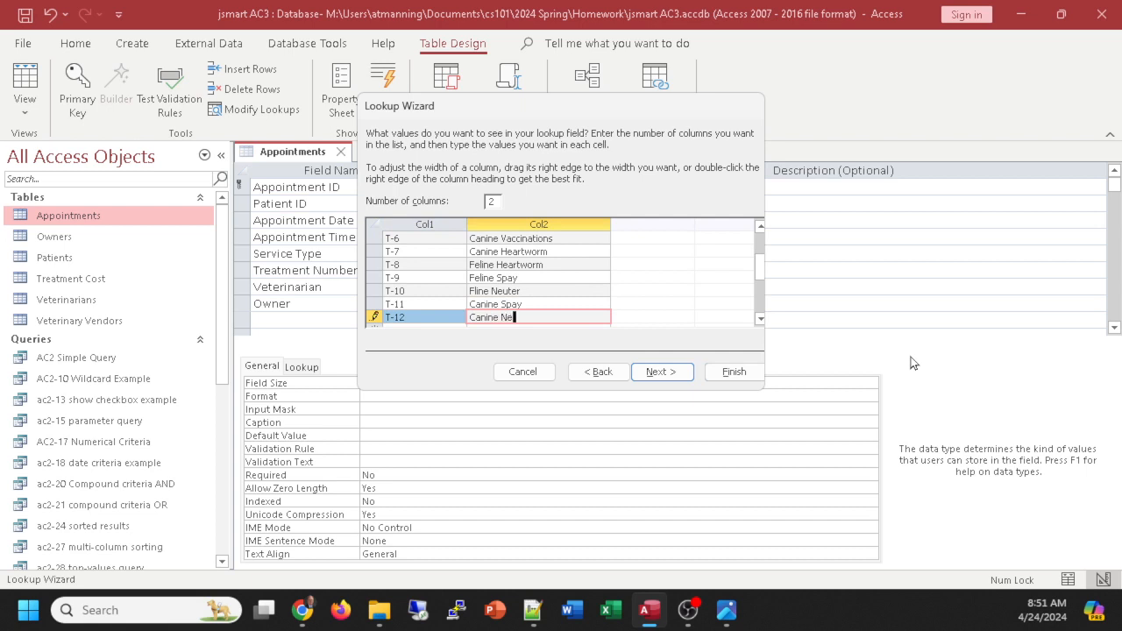
{"action": "type", "text": "wuter"}
{"action": "key", "text": "BackSpace"}
{"action": "key", "text": "BackSpace"}
{"action": "key", "text": "BackSpace"}
{"action": "key", "text": "BackSpace"}
{"action": "type", "text": "euter"}
{"action": "key", "text": "Tab"}
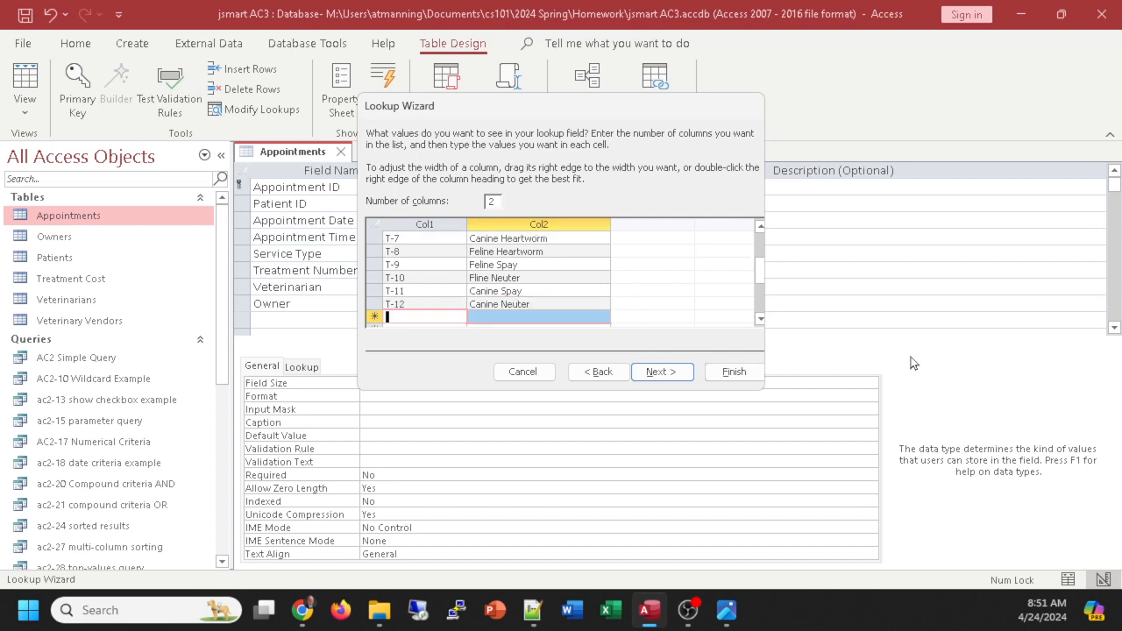
Step: Add a lookup row with T-13 in the first column and "Feline Microchip" in the second
{"action": "type", "text": "T1-"}
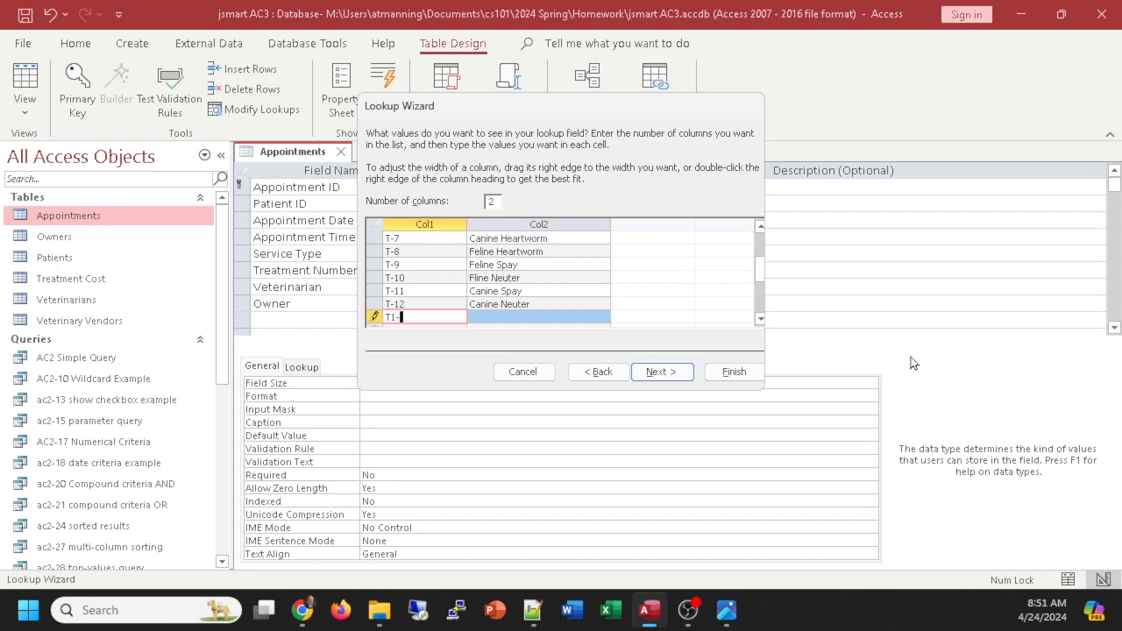
{"action": "key", "text": "BackSpace"}
{"action": "key", "text": "BackSpace"}
{"action": "type", "text": "-13"}
{"action": "key", "text": "Tab"}
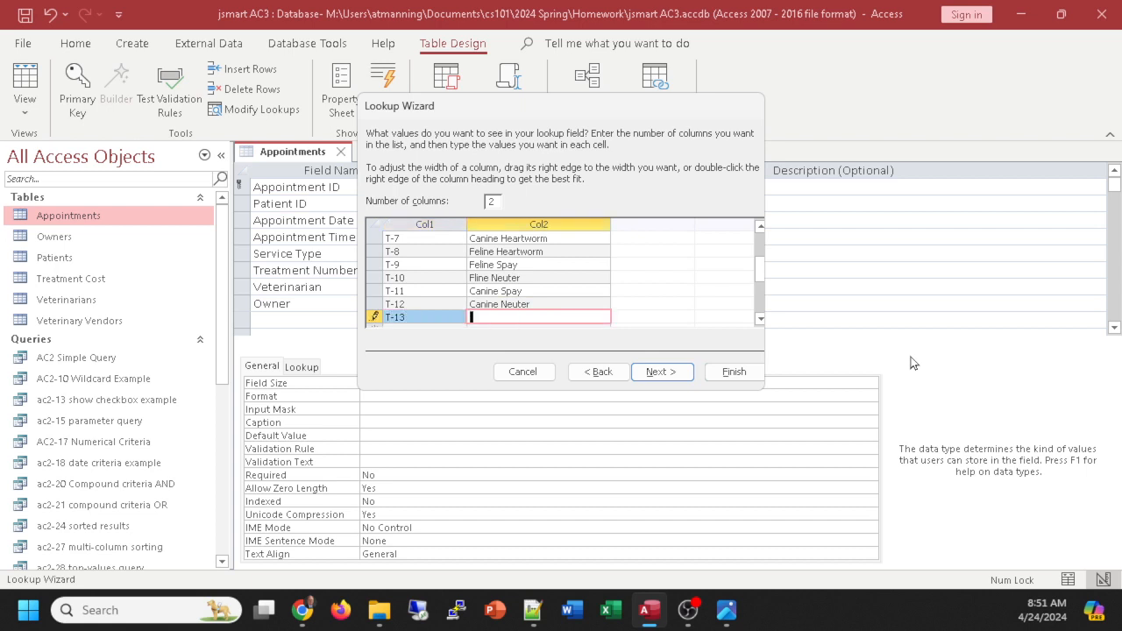
{"action": "type", "text": "Feline Microchip"}
{"action": "key", "text": "Tab"}
Step: Add a lookup row with T-14 in the first column and "Canine Microchip" in the second
{"action": "type", "text": "T-"}
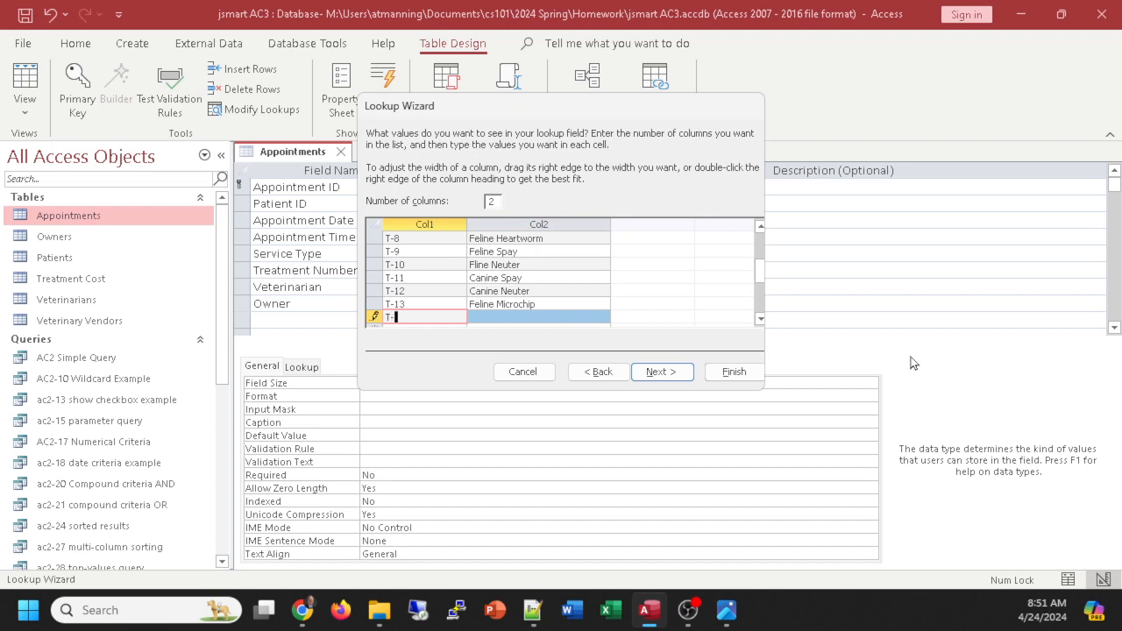
{"action": "type", "text": "14"}
{"action": "key", "text": "Tab"}
{"action": "type", "text": "C"}
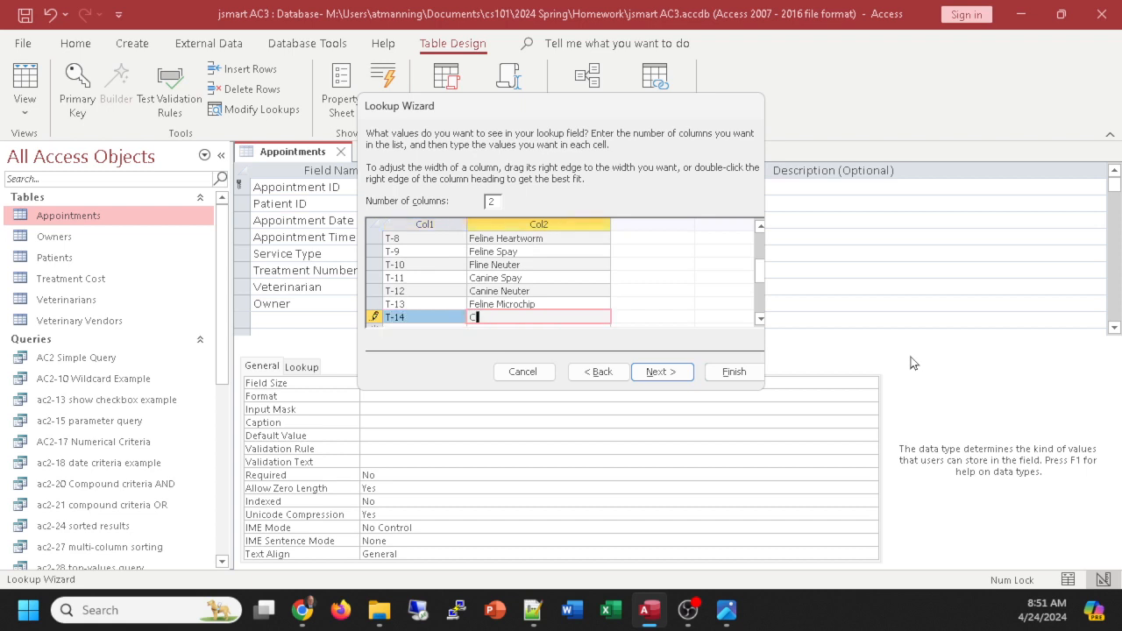
{"action": "type", "text": "anine Microchip"}
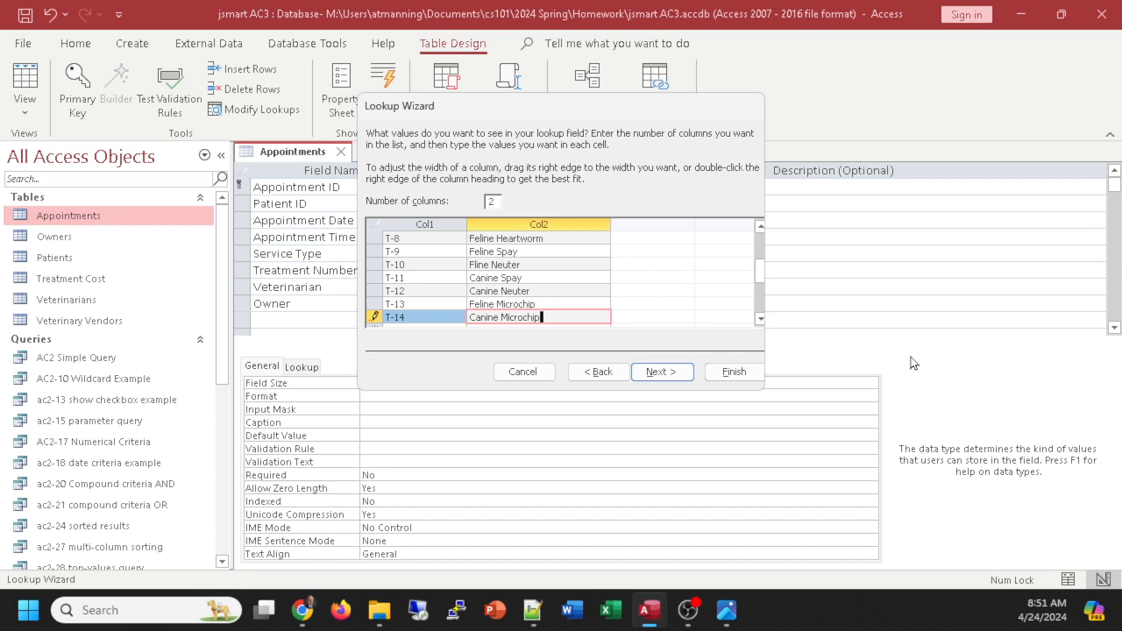
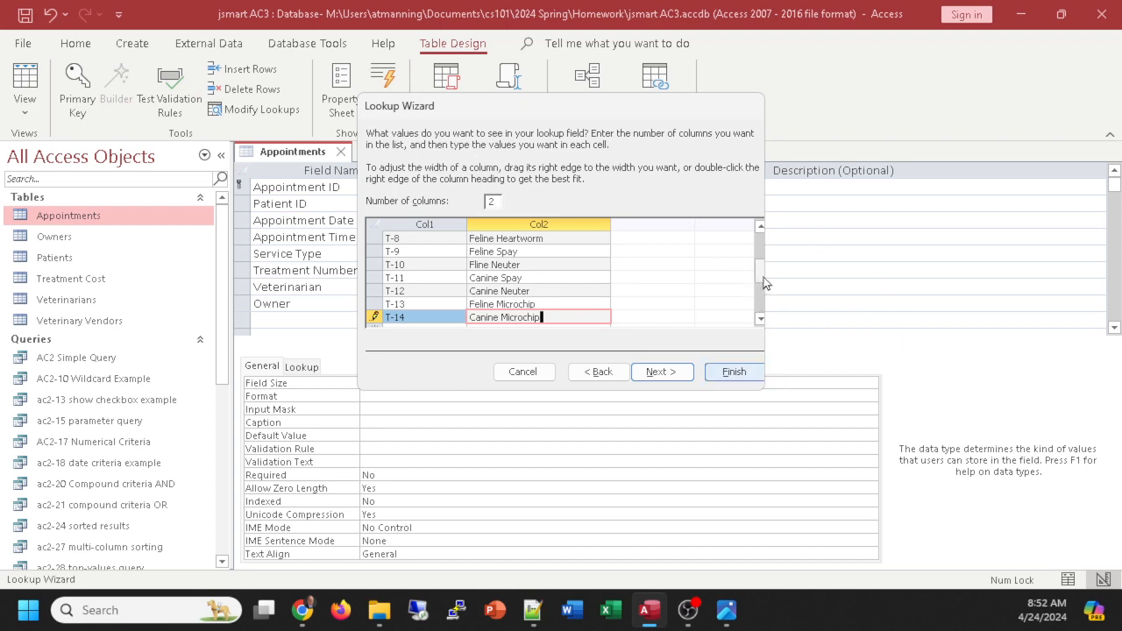
Step: Keep Col1 as the stored column and set the Service Type lookup to Limit To List and Allow Multiple Values
{"action": "mouse_move", "coordinate": [763, 280]}
{"action": "left_mouse_down"}
{"action": "mouse_move", "coordinate": [761, 255]}
{"action": "mouse_move", "coordinate": [760, 276]}
{"action": "left_mouse_up"}
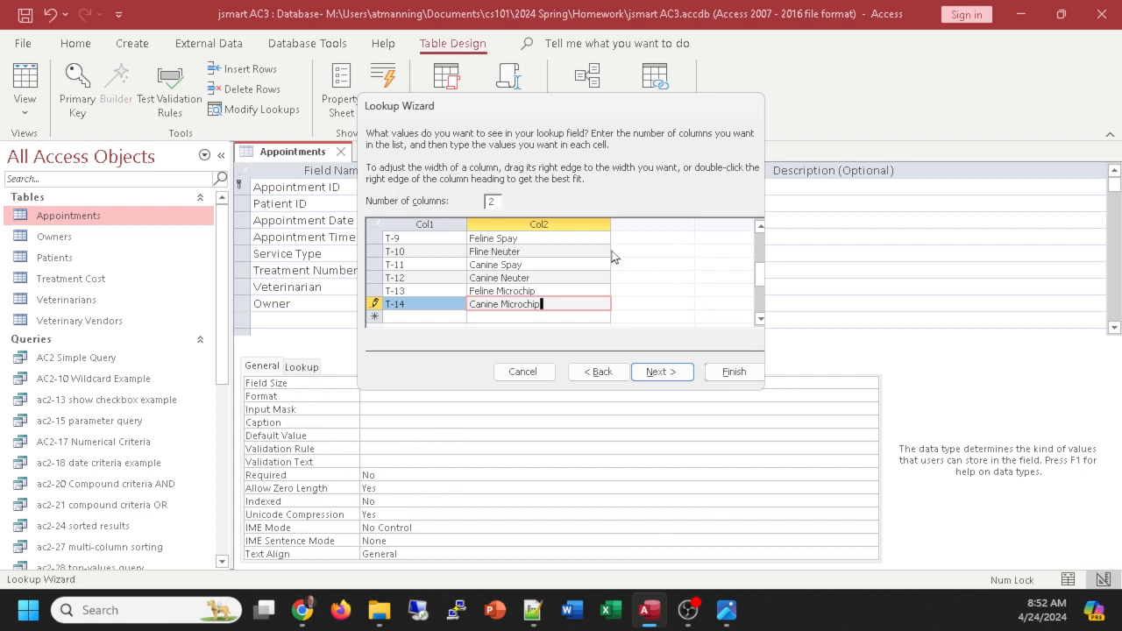
{"action": "left_click", "coordinate": [759, 227]}
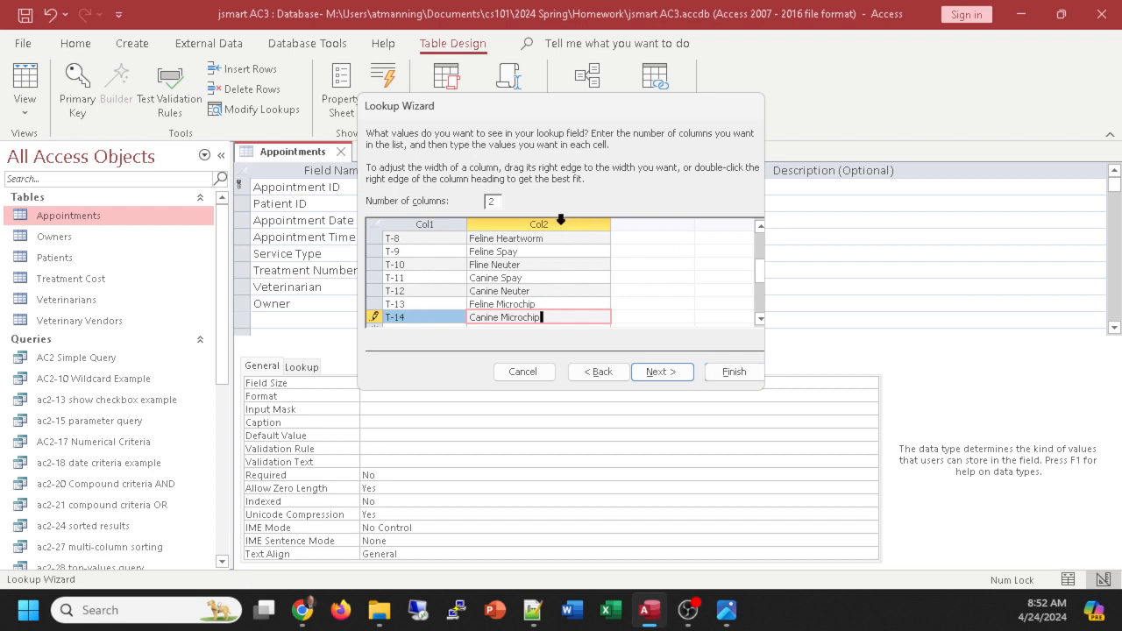
{"action": "left_click", "coordinate": [676, 379]}
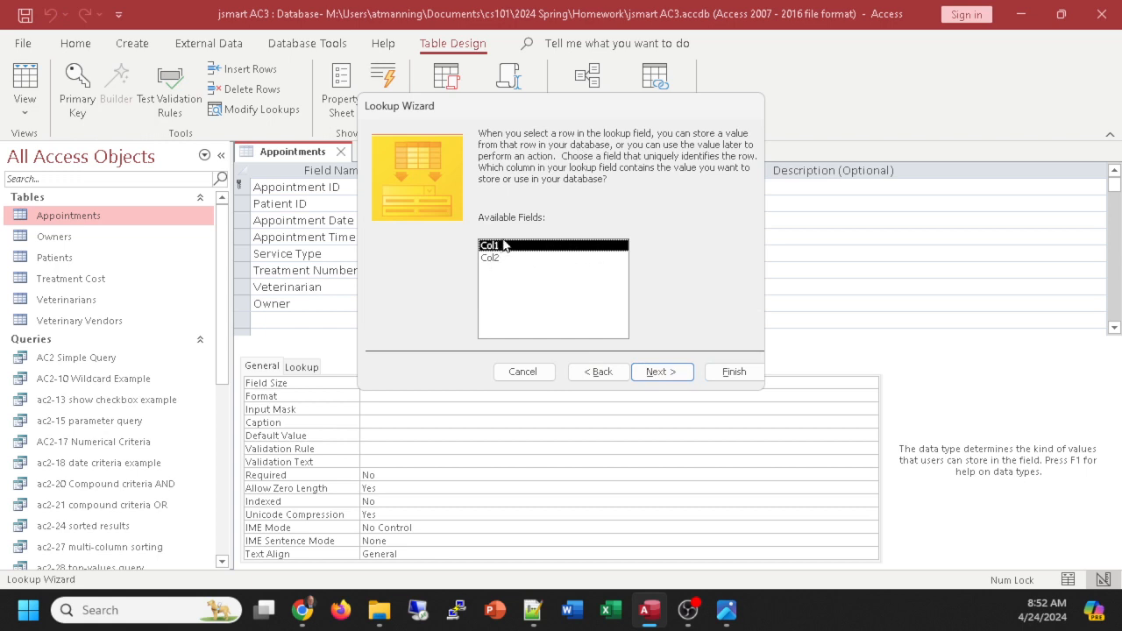
{"action": "left_click", "coordinate": [662, 371]}
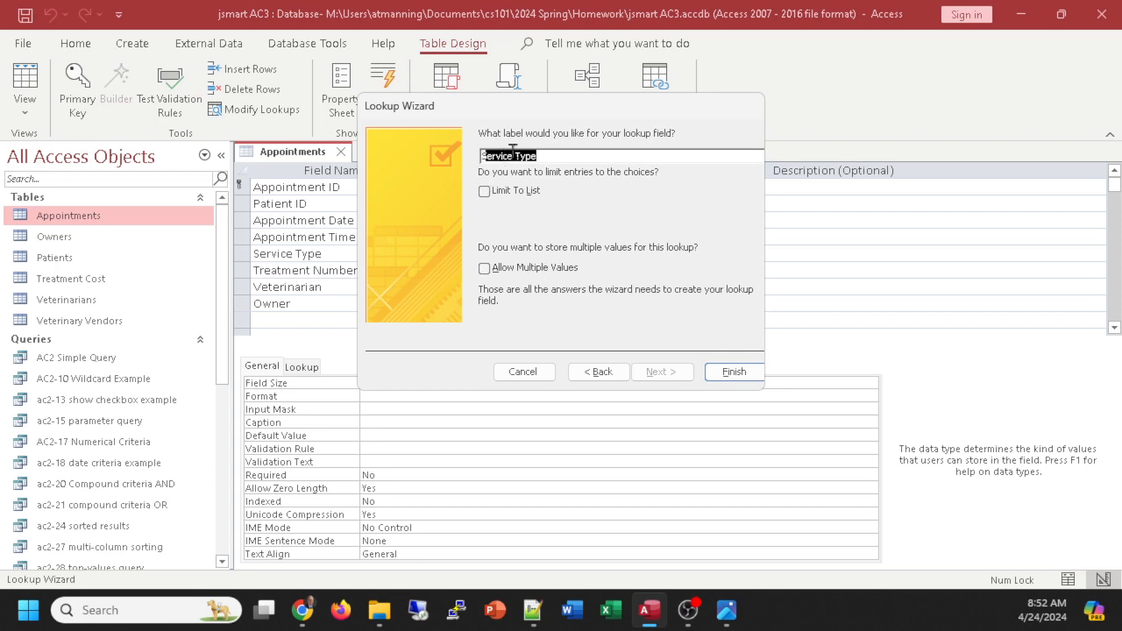
{"action": "left_click", "coordinate": [485, 192]}
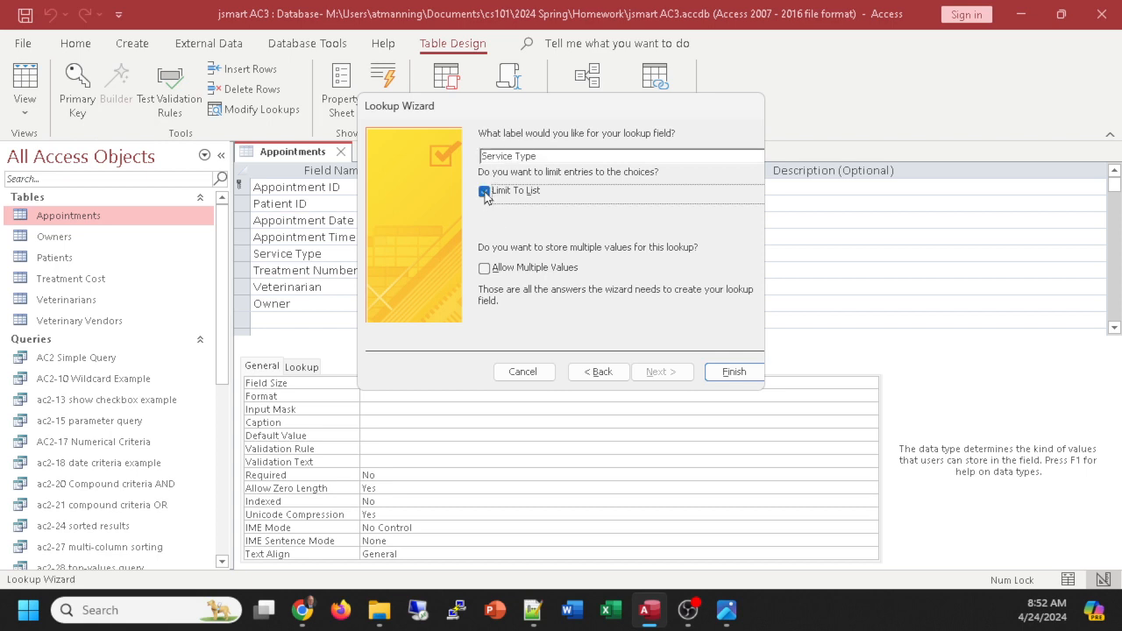
{"action": "left_click", "coordinate": [485, 268]}
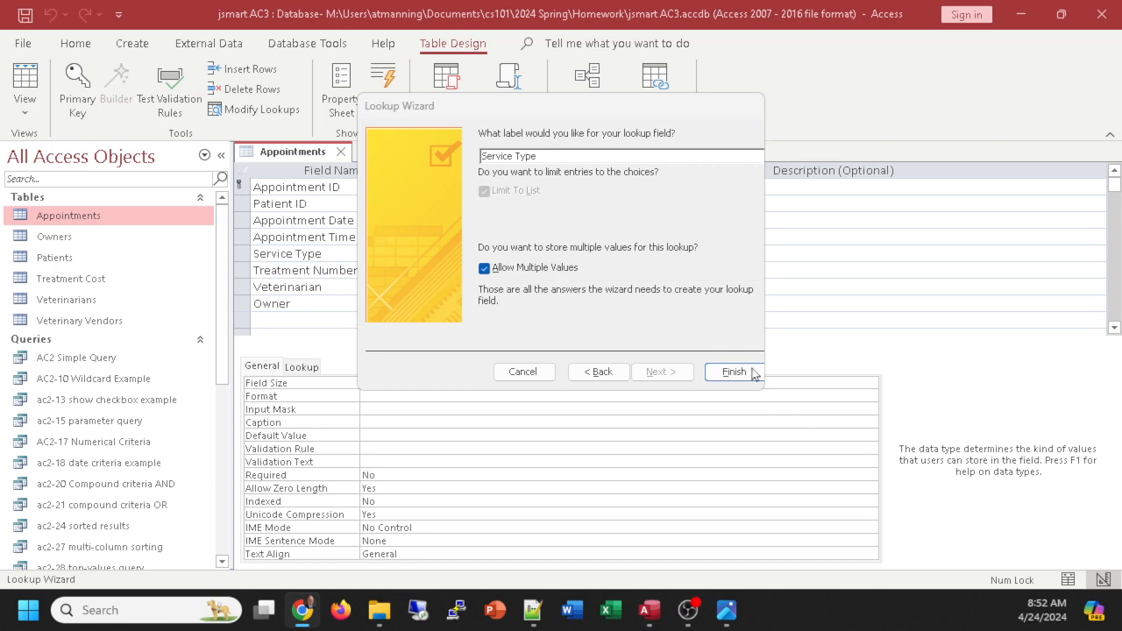
Step: Go back through the Lookup Wizard's earlier pages to review them, and finish creating the Service Type lookup field
{"action": "left_click", "coordinate": [596, 372]}
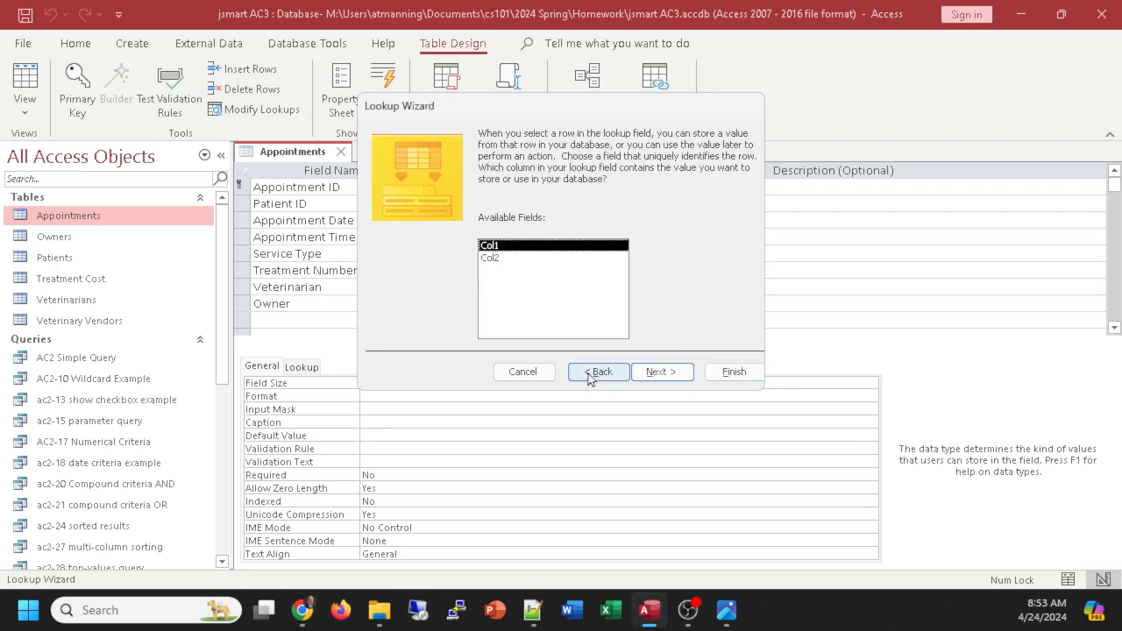
{"action": "left_click", "coordinate": [596, 371]}
{"action": "left_click", "coordinate": [596, 371]}
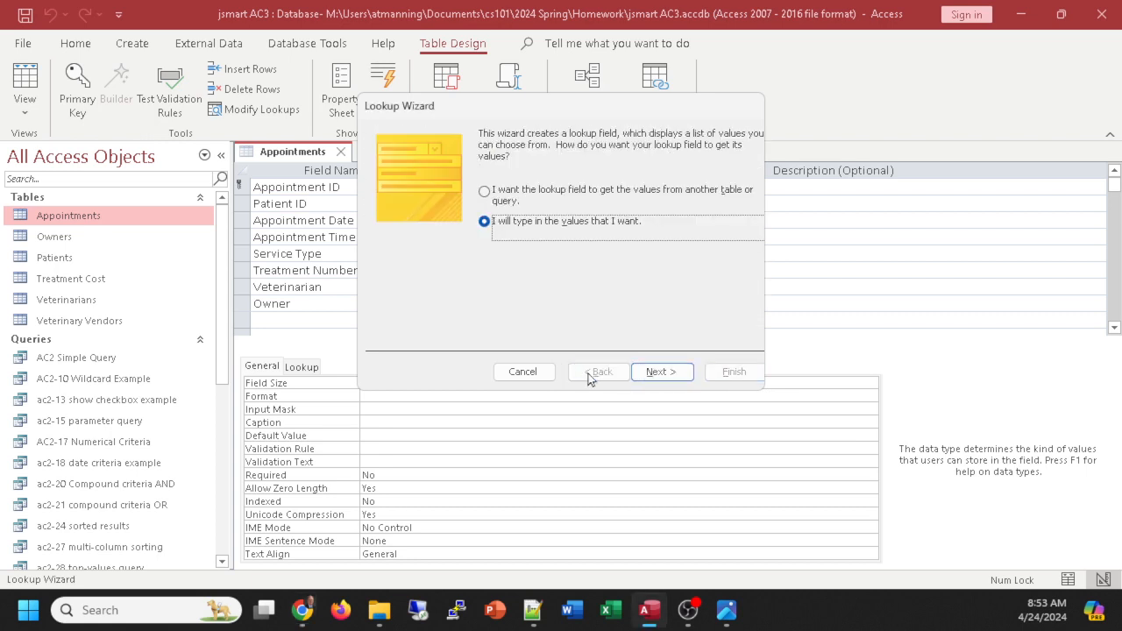
{"action": "left_click", "coordinate": [663, 375]}
{"action": "left_click", "coordinate": [676, 378]}
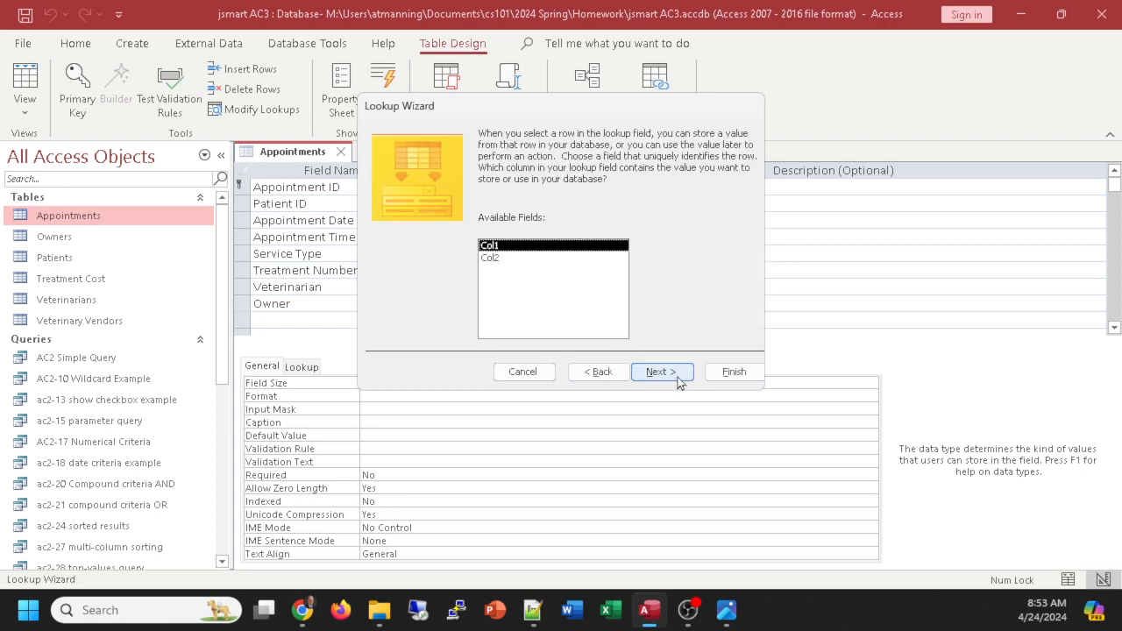
{"action": "left_click", "coordinate": [734, 372]}
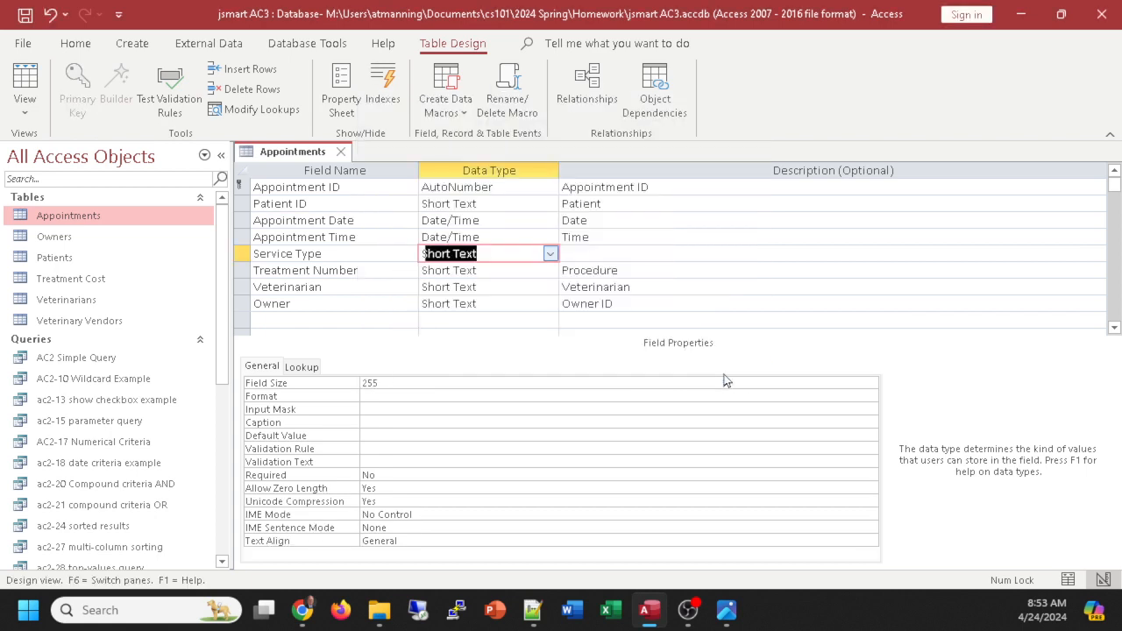
Step: Examine the Service Type field's lookup properties, including the full list of values in Row Source
{"action": "left_click", "coordinate": [306, 367]}
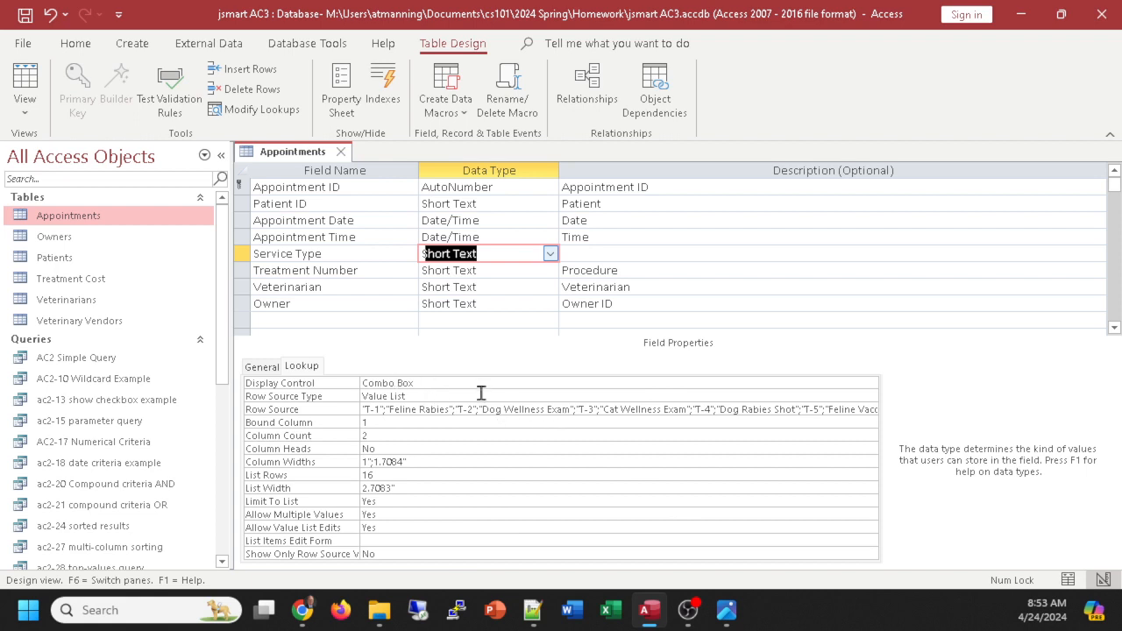
{"action": "left_click", "coordinate": [516, 410]}
{"action": "left_click_drag", "start_coordinate": [754, 409], "coordinate": [912, 426]}
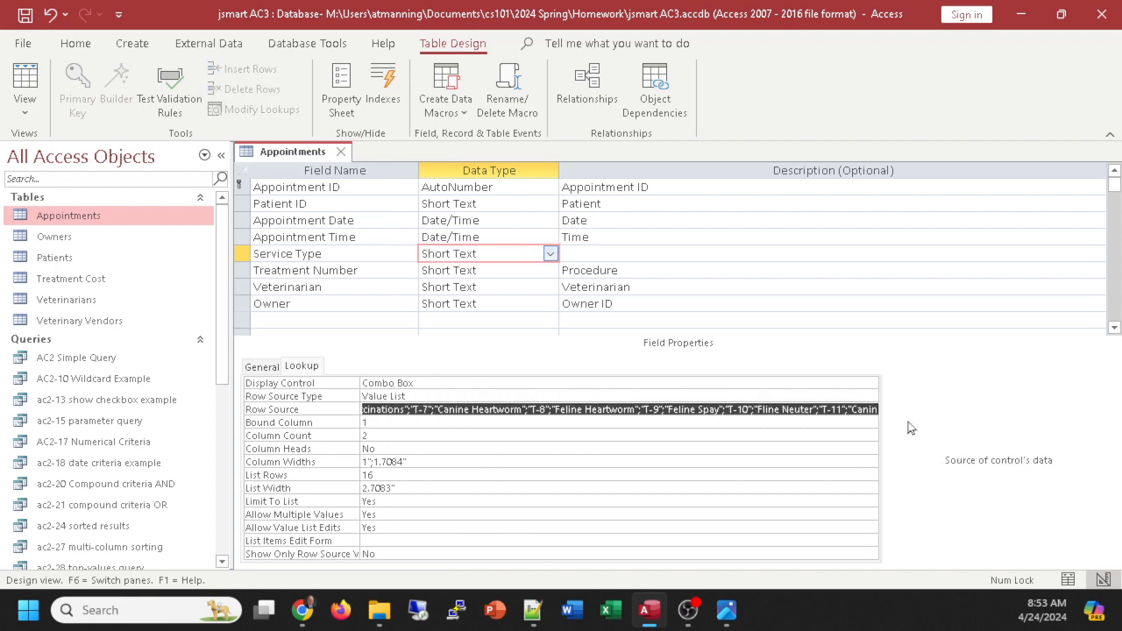
{"action": "left_click", "coordinate": [262, 367]}
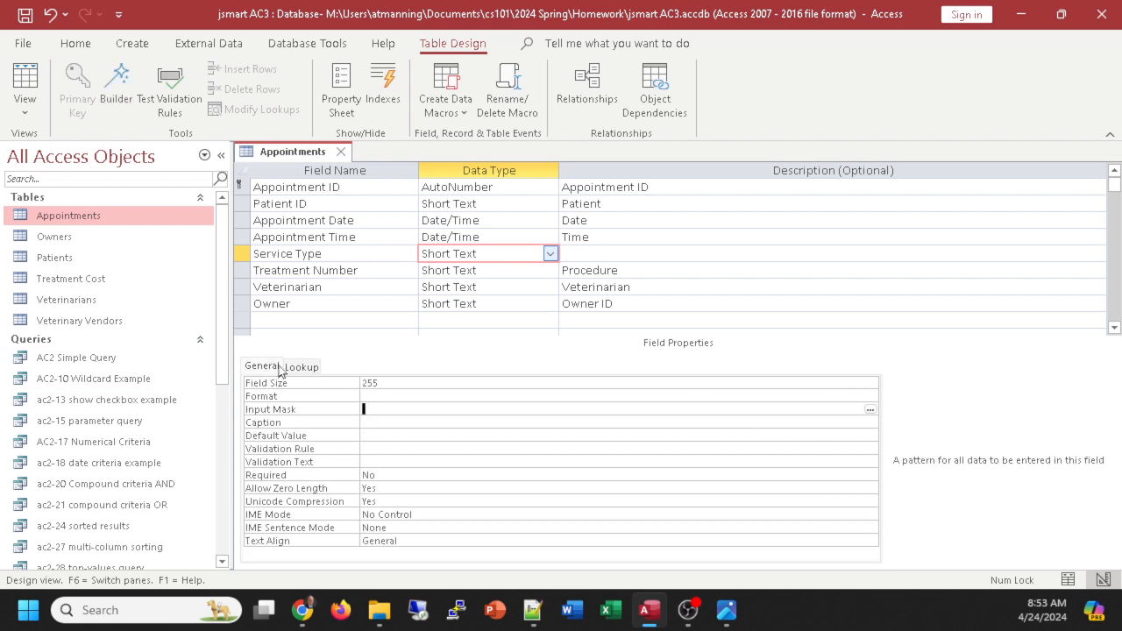
Step: Save the Appointments table while switching to Datasheet view, and widen the Service Type column to show its full heading
{"action": "left_click", "coordinate": [19, 77]}
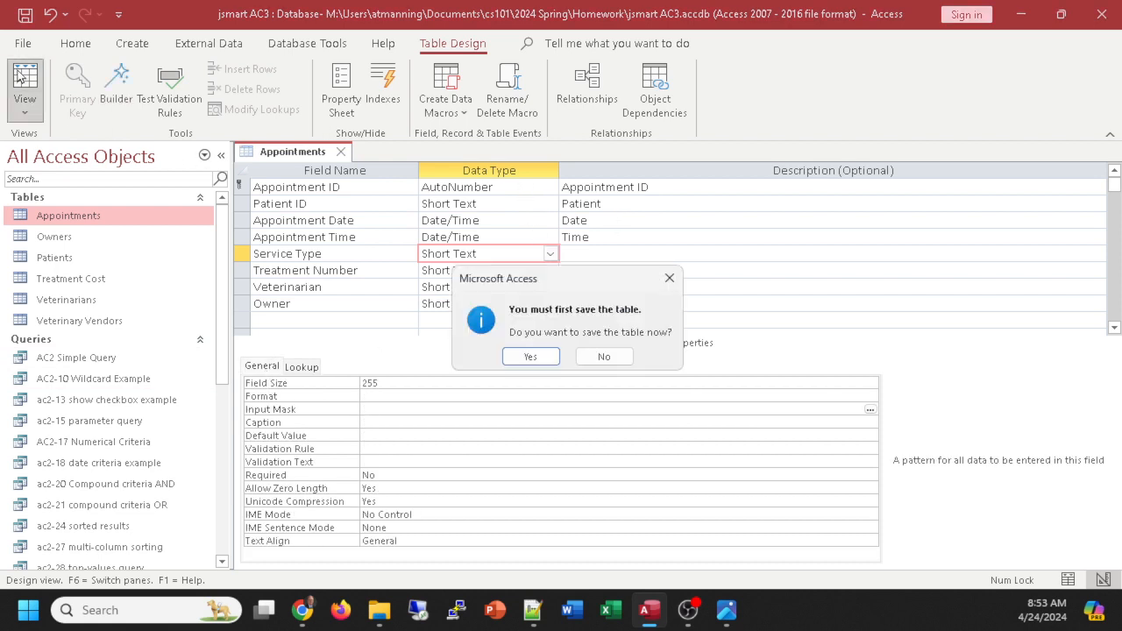
{"action": "left_click", "coordinate": [530, 357]}
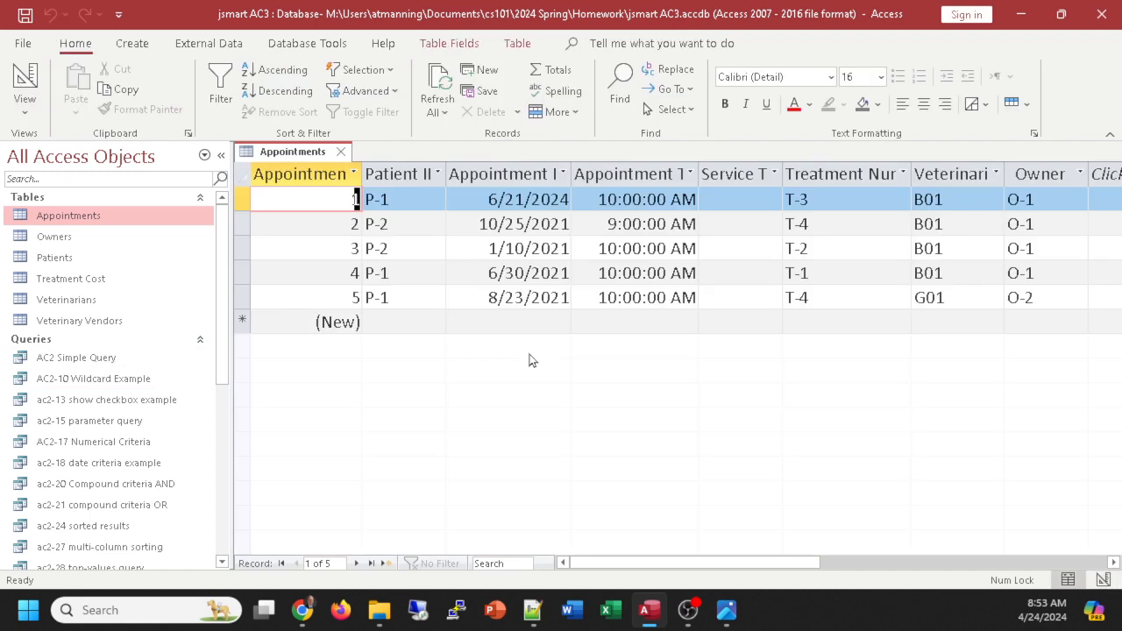
{"action": "mouse_move", "coordinate": [698, 562]}
{"action": "left_mouse_down"}
{"action": "mouse_move", "coordinate": [780, 575]}
{"action": "mouse_move", "coordinate": [704, 578]}
{"action": "left_mouse_up"}
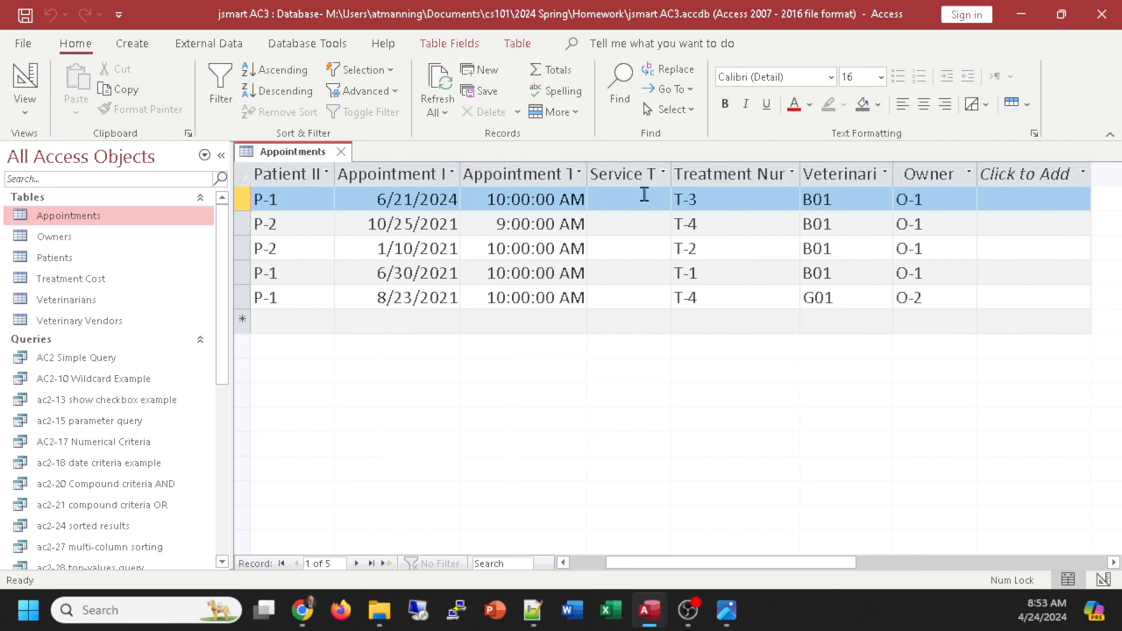
{"action": "left_click_drag", "start_coordinate": [672, 173], "coordinate": [720, 164]}
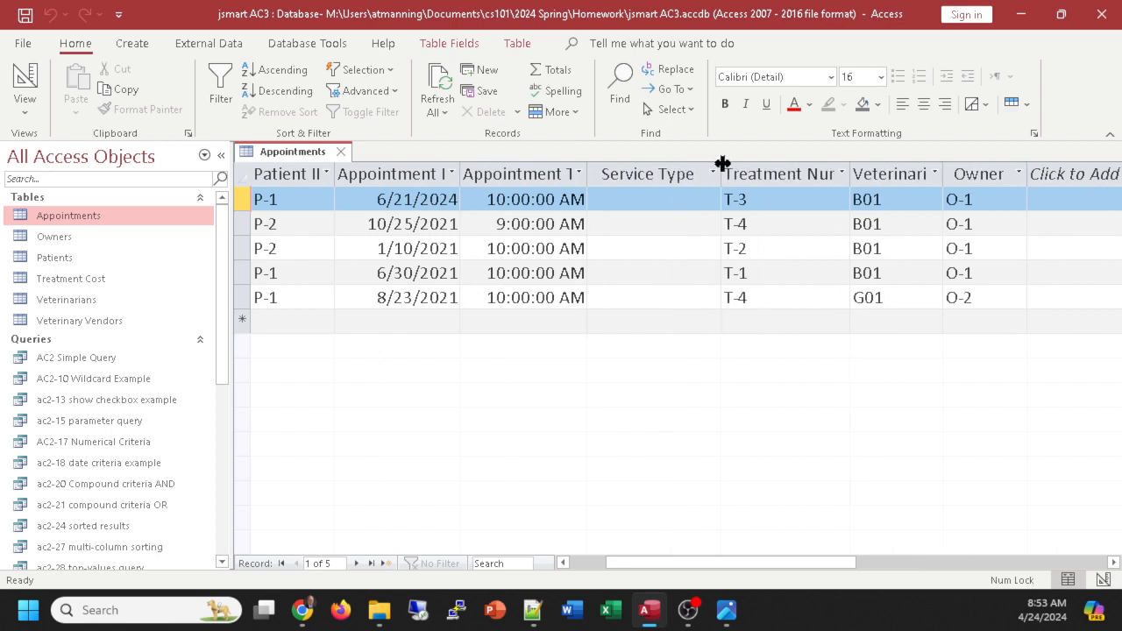
Step: Set the first appointment's Service Type to T-1, T-6 and T-12
{"action": "left_click", "coordinate": [706, 207]}
{"action": "left_click", "coordinate": [710, 201]}
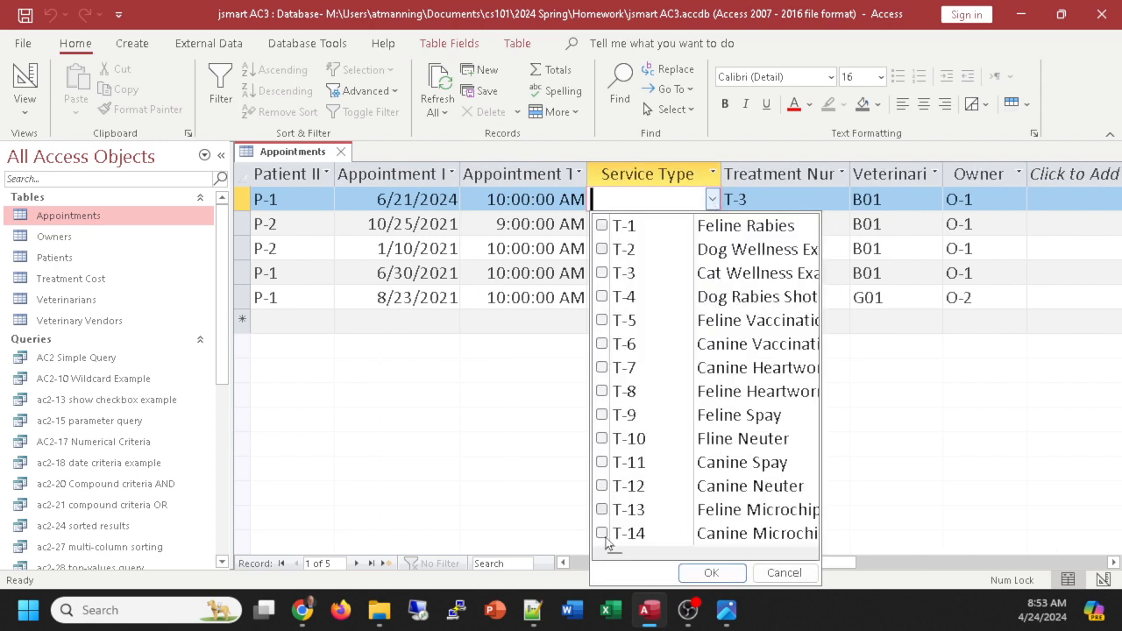
{"action": "left_click", "coordinate": [602, 226]}
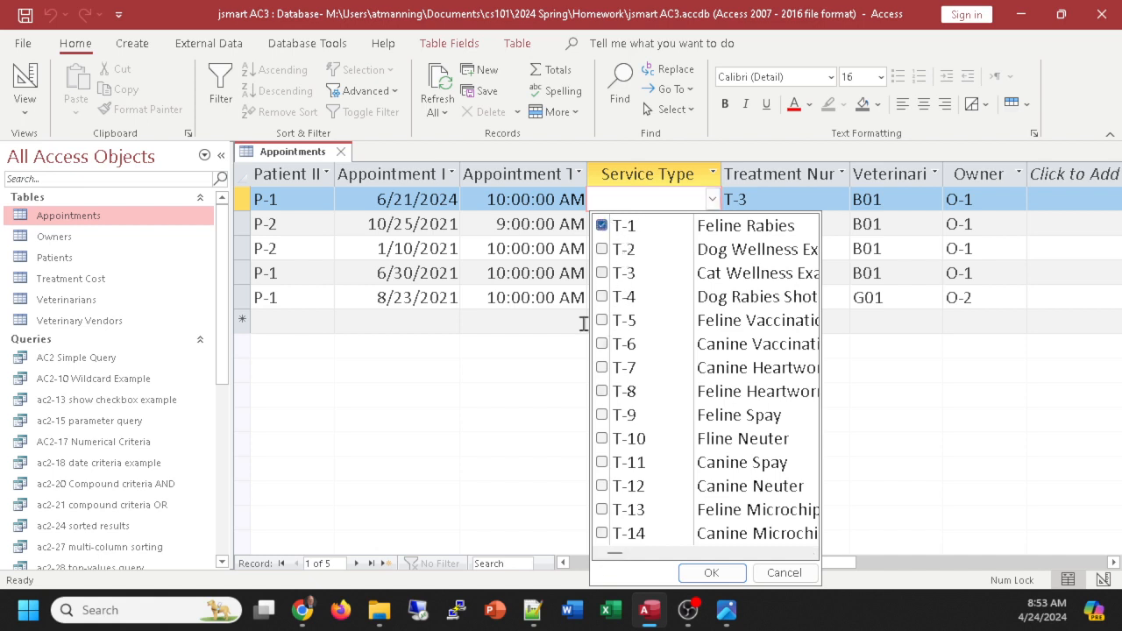
{"action": "left_click", "coordinate": [601, 343]}
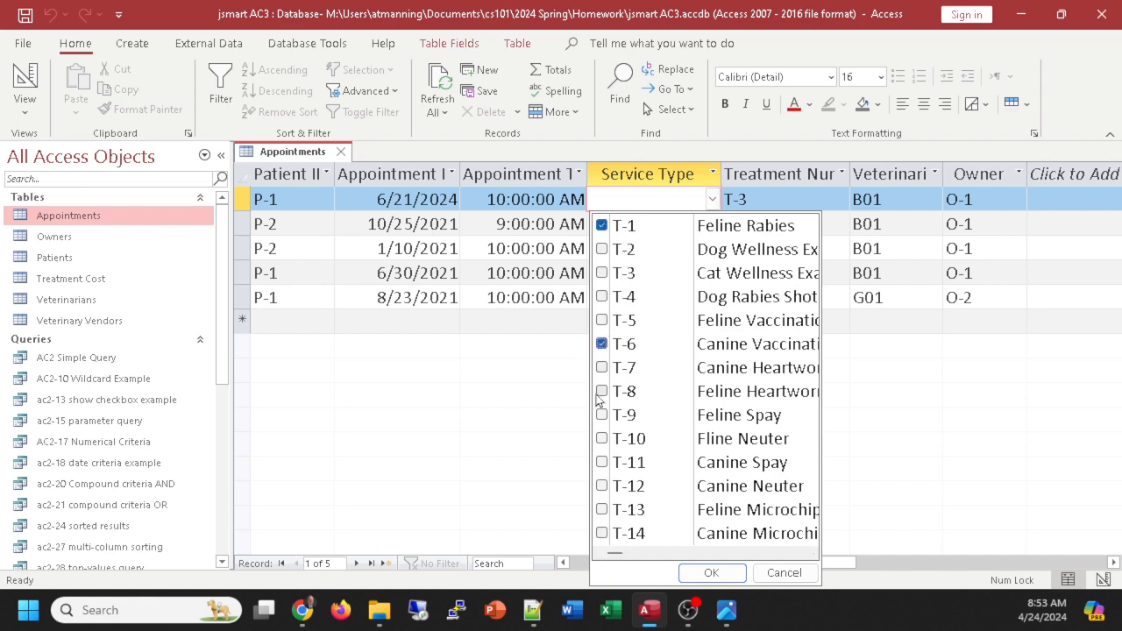
{"action": "left_click", "coordinate": [602, 486]}
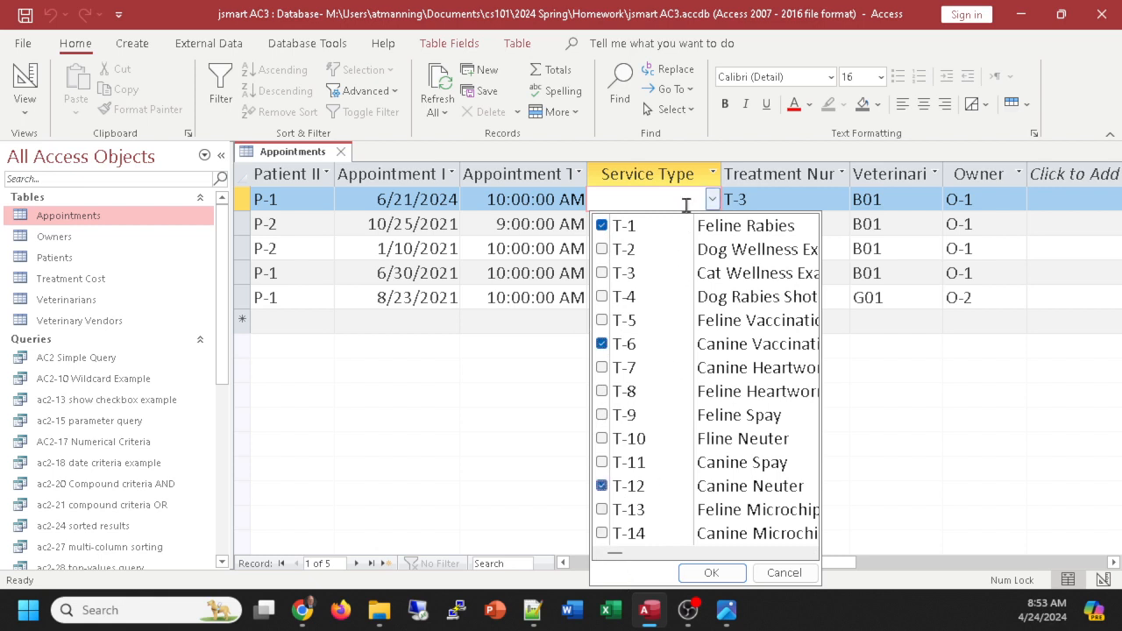
{"action": "left_click", "coordinate": [711, 573]}
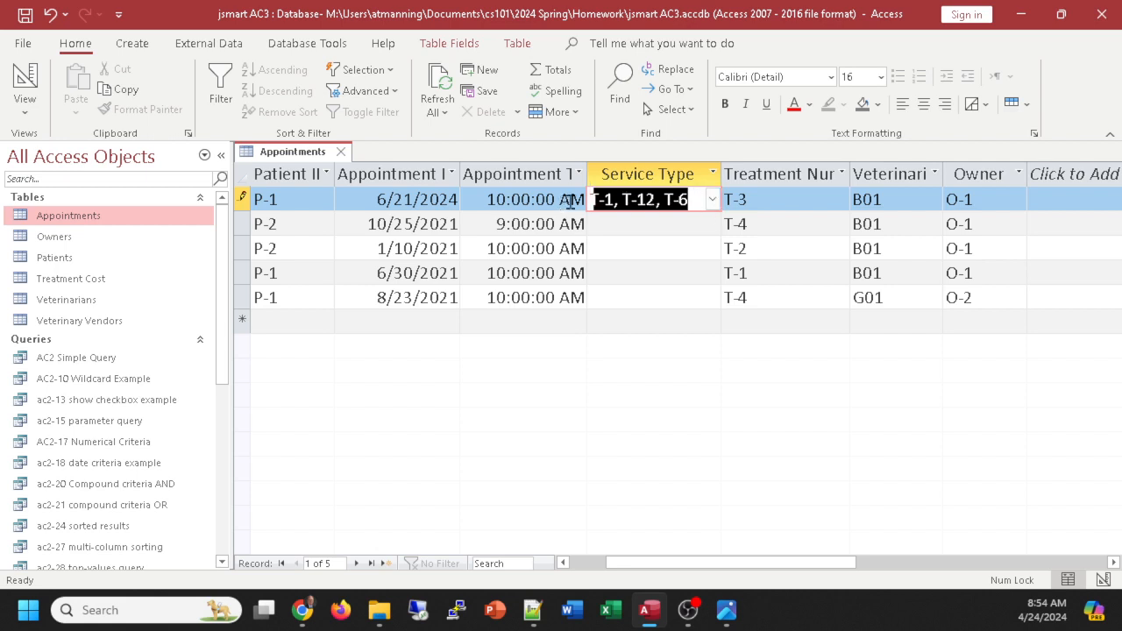
Step: Set the second appointment's Service Type to T-5, T-8 and T-11
{"action": "left_click", "coordinate": [680, 221]}
{"action": "left_click", "coordinate": [711, 224]}
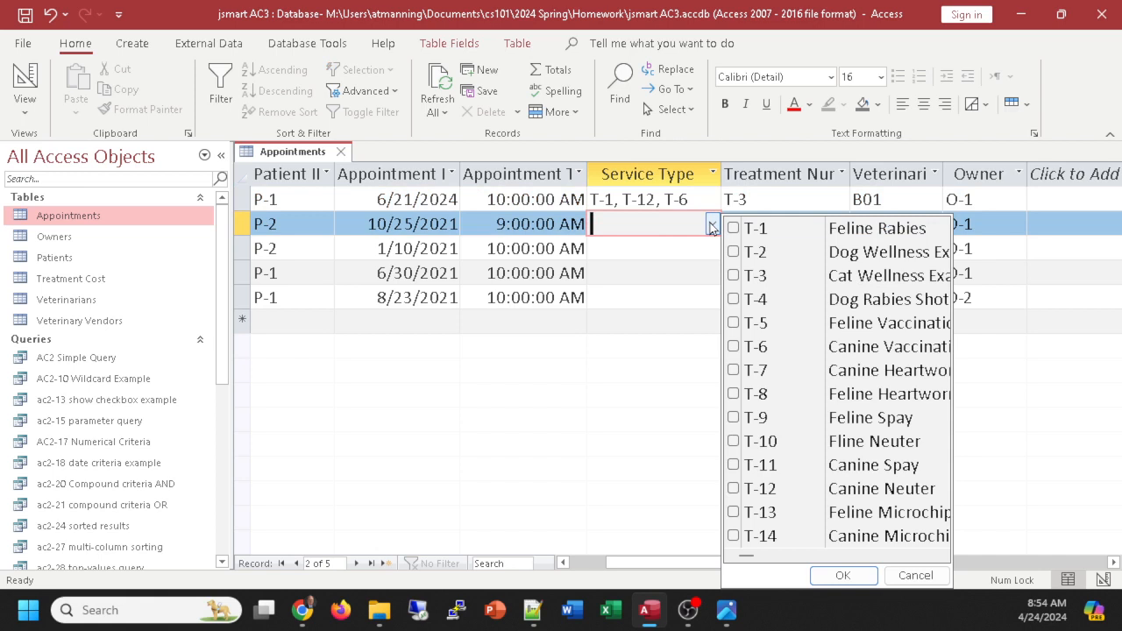
{"action": "left_click", "coordinate": [733, 322]}
{"action": "left_click", "coordinate": [732, 394]}
{"action": "left_click", "coordinate": [733, 464]}
{"action": "left_click", "coordinate": [842, 575]}
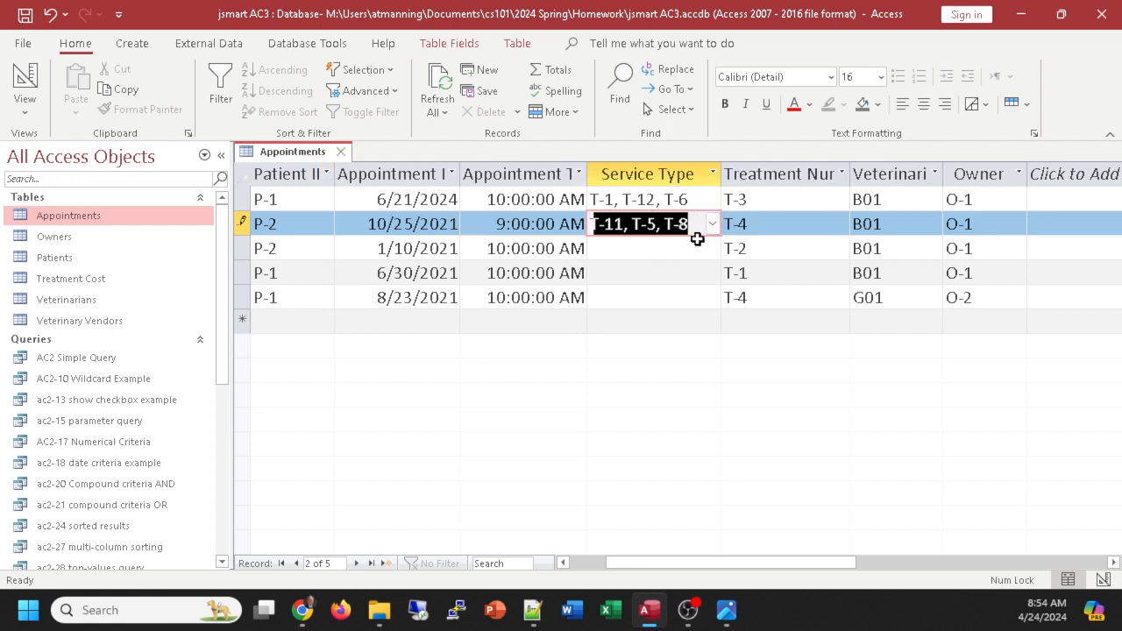
Step: Examine the first appointment's time, date with its calendar picker, treatment number and veterinarian fields
{"action": "left_click", "coordinate": [510, 200]}
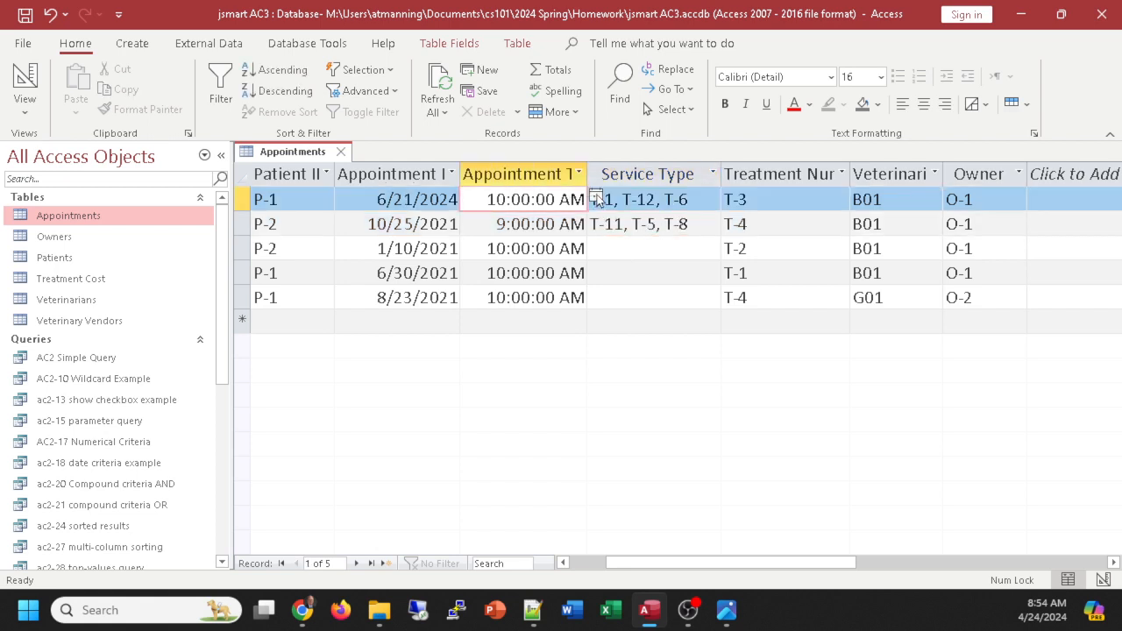
{"action": "left_click", "coordinate": [427, 200]}
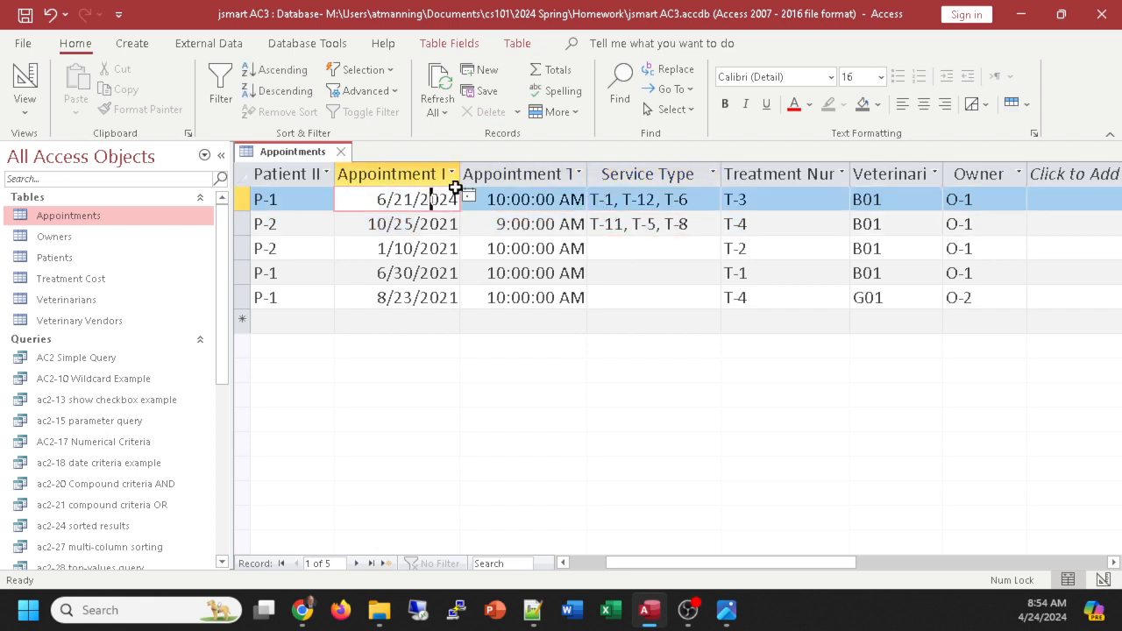
{"action": "left_click", "coordinate": [469, 200]}
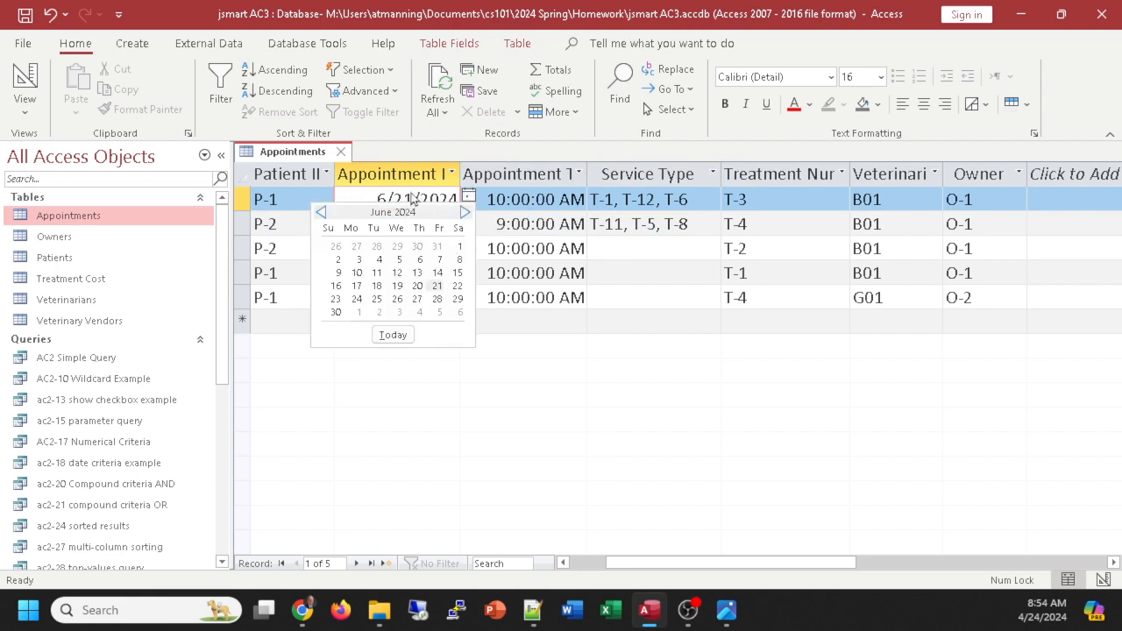
{"action": "left_click", "coordinate": [779, 195]}
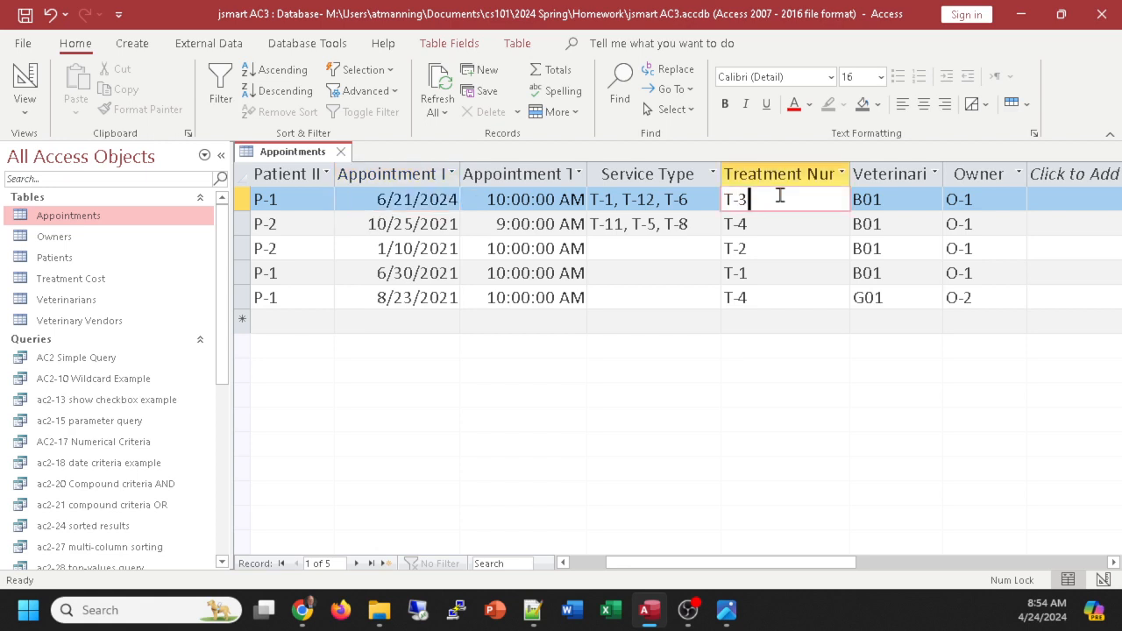
{"action": "left_click", "coordinate": [908, 195]}
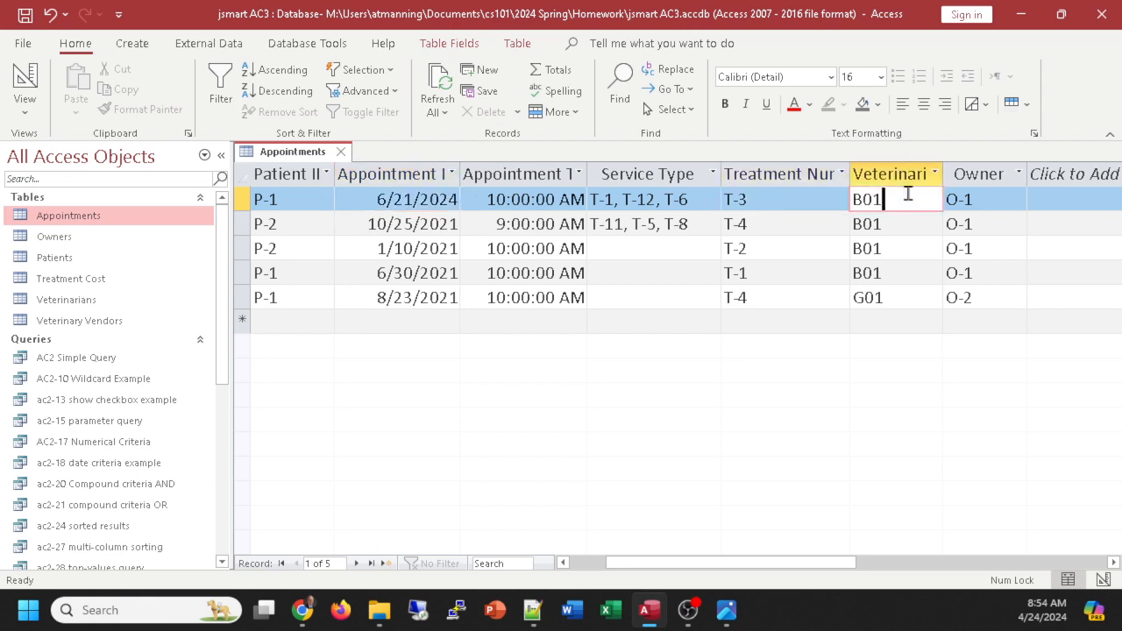
{"action": "left_click", "coordinate": [850, 202]}
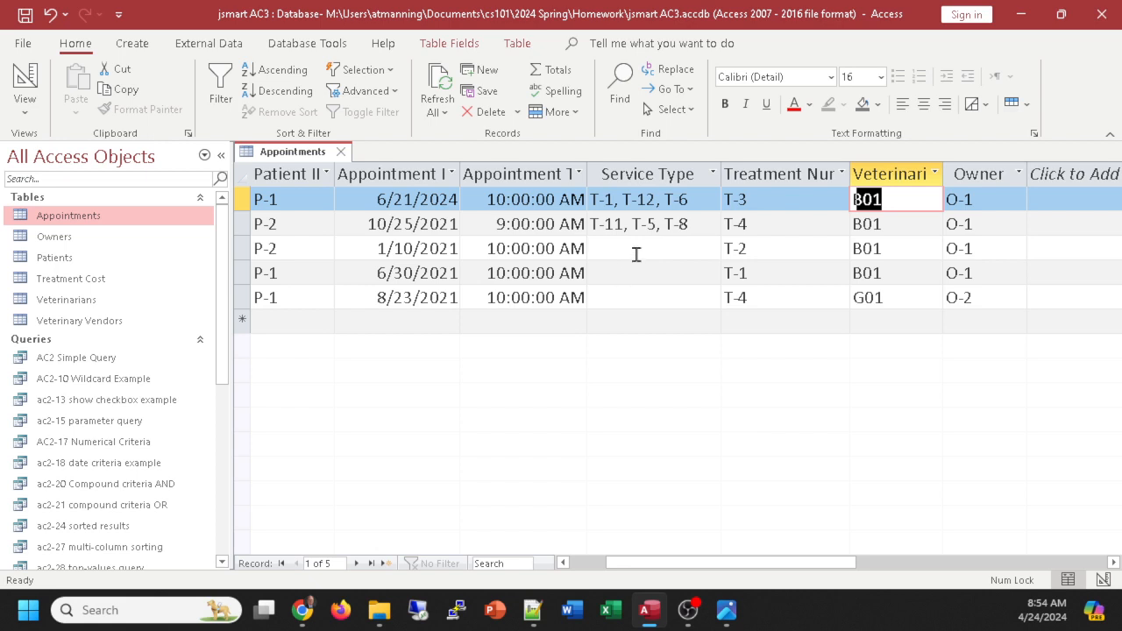
Step: Close the Appointments table and save its layout changes
{"action": "left_click", "coordinate": [342, 153]}
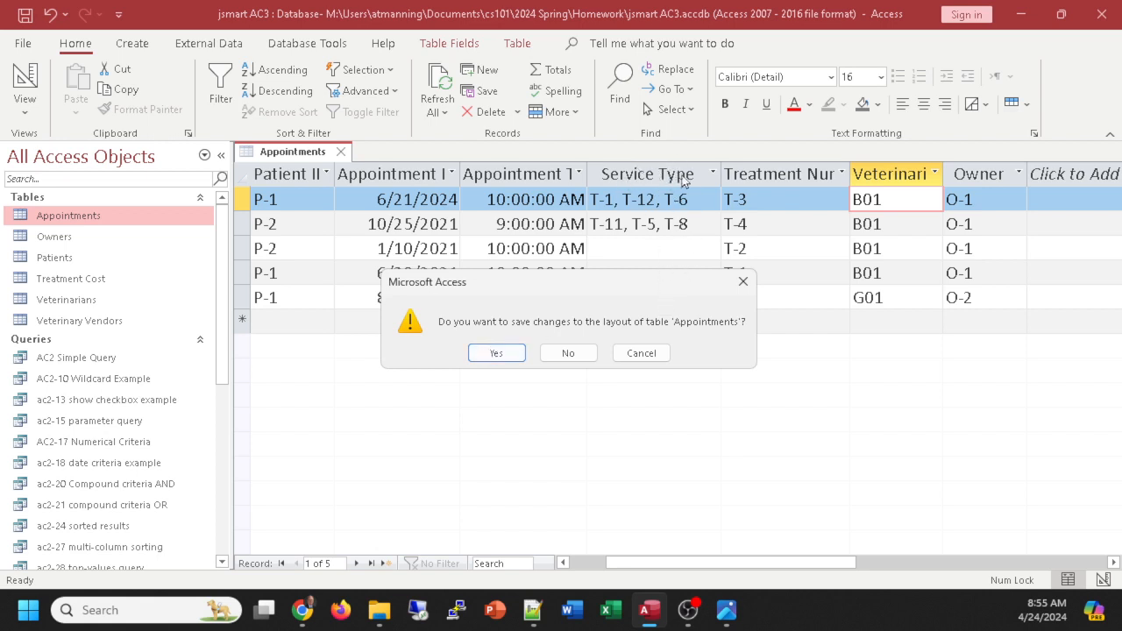
{"action": "left_click", "coordinate": [496, 353]}
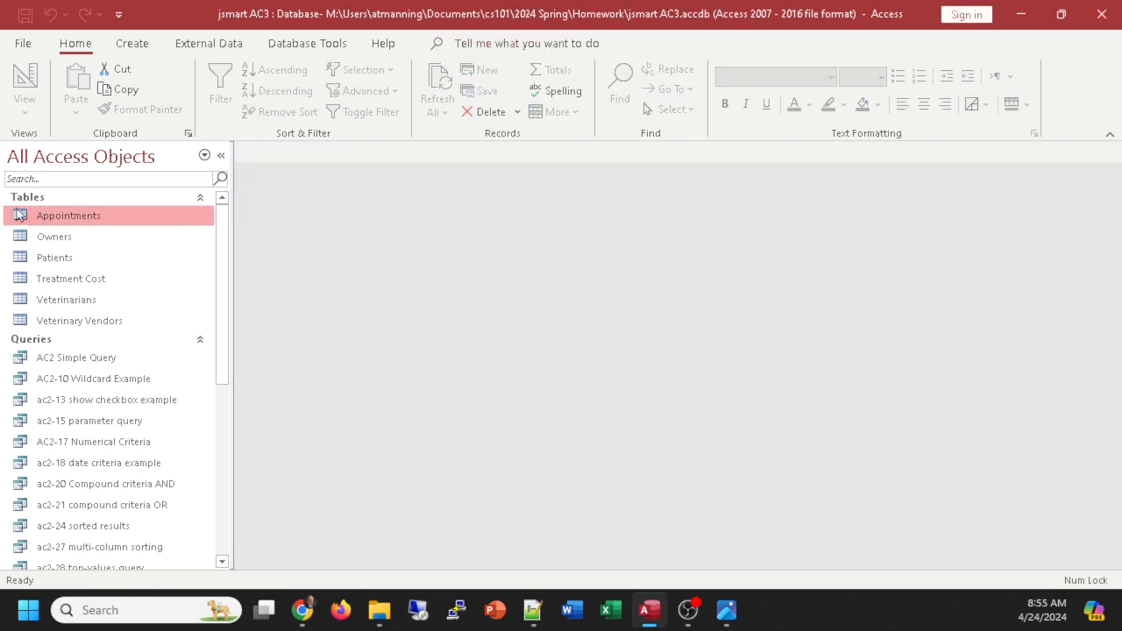
Step: Reopen the Appointments table in Design view to examine the Service Type field's lookup properties, and close the table
{"action": "double_click", "coordinate": [48, 218]}
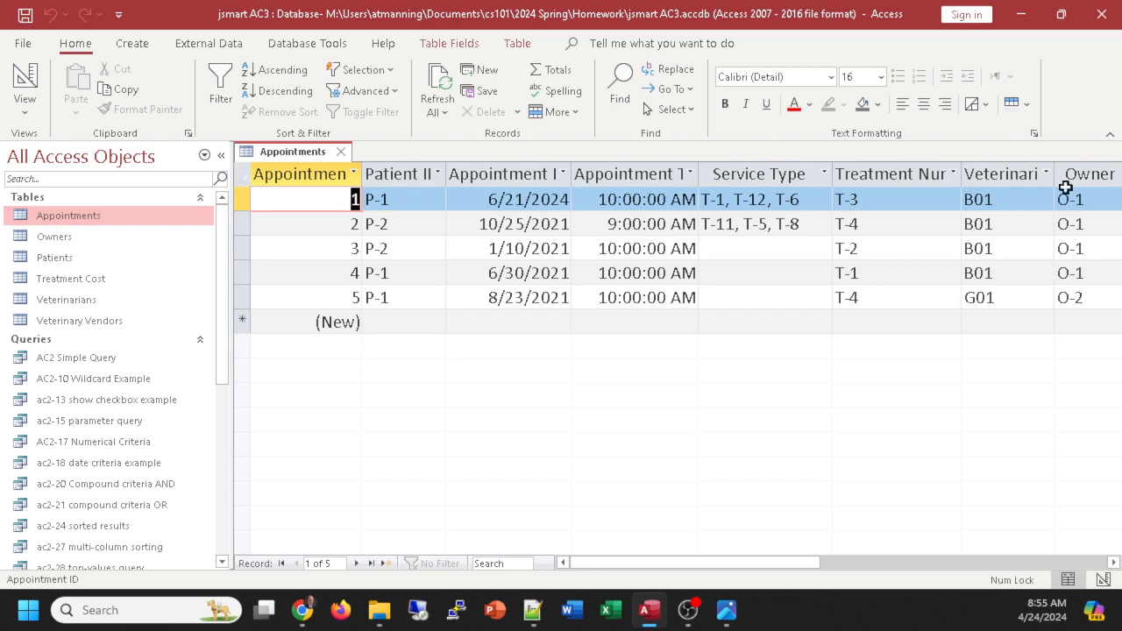
{"action": "left_click", "coordinate": [26, 81]}
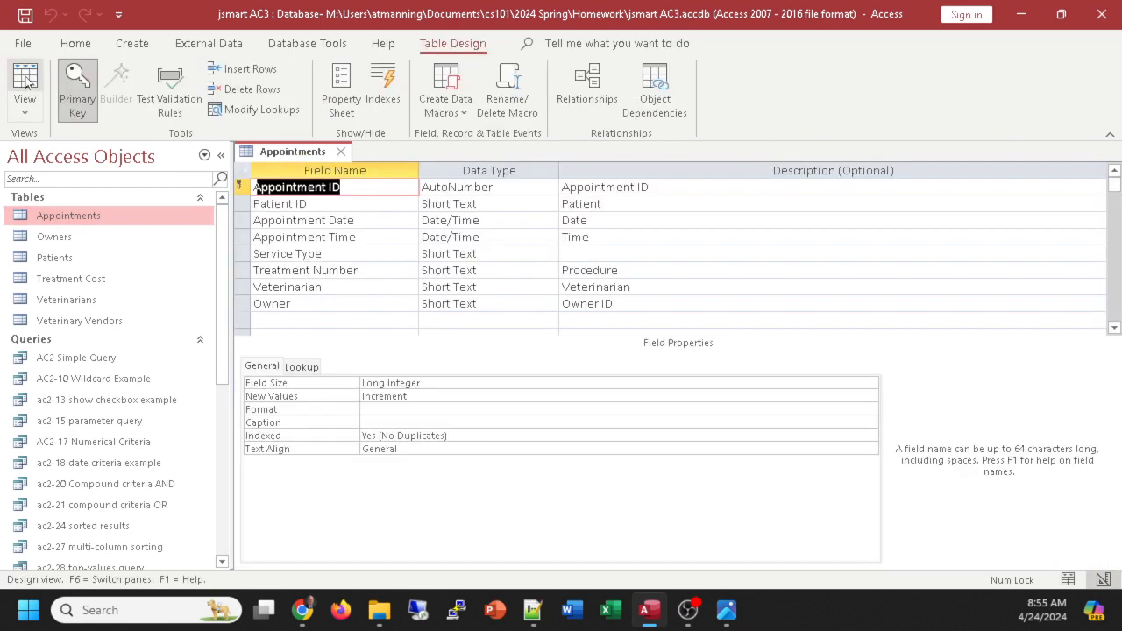
{"action": "left_click", "coordinate": [493, 270]}
{"action": "left_click", "coordinate": [496, 253]}
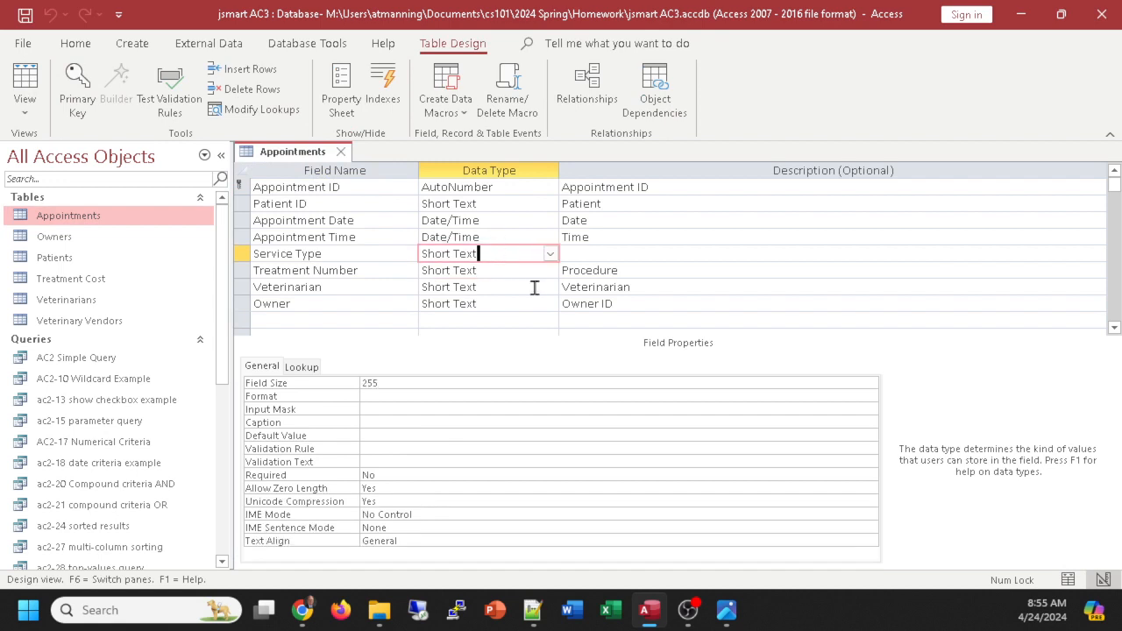
{"action": "left_click", "coordinate": [306, 368]}
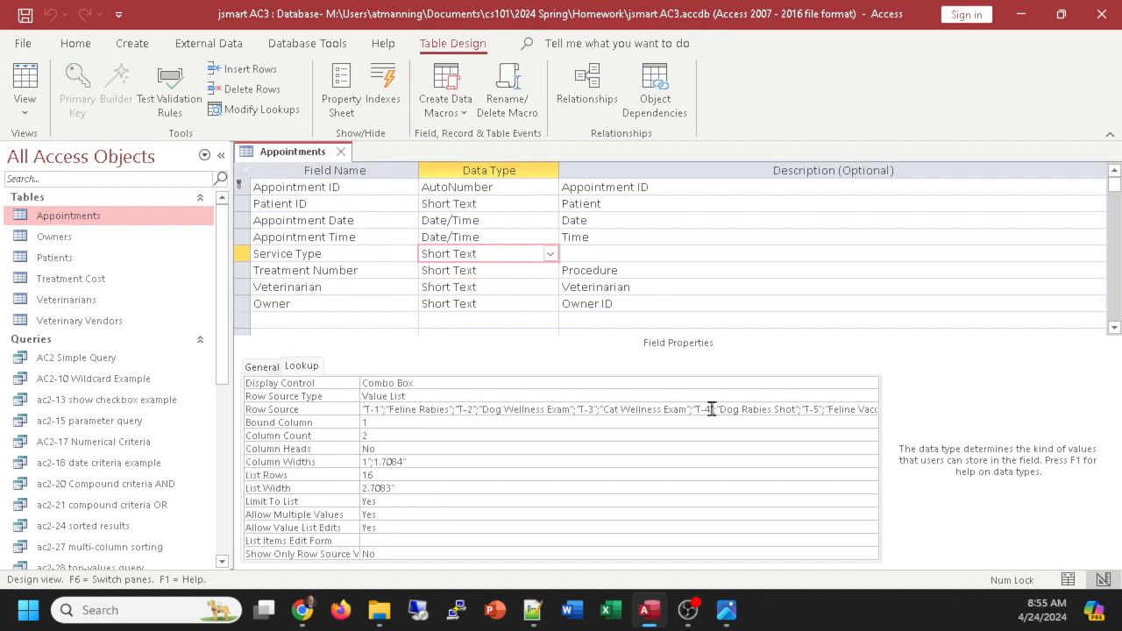
{"action": "left_click", "coordinate": [340, 151]}
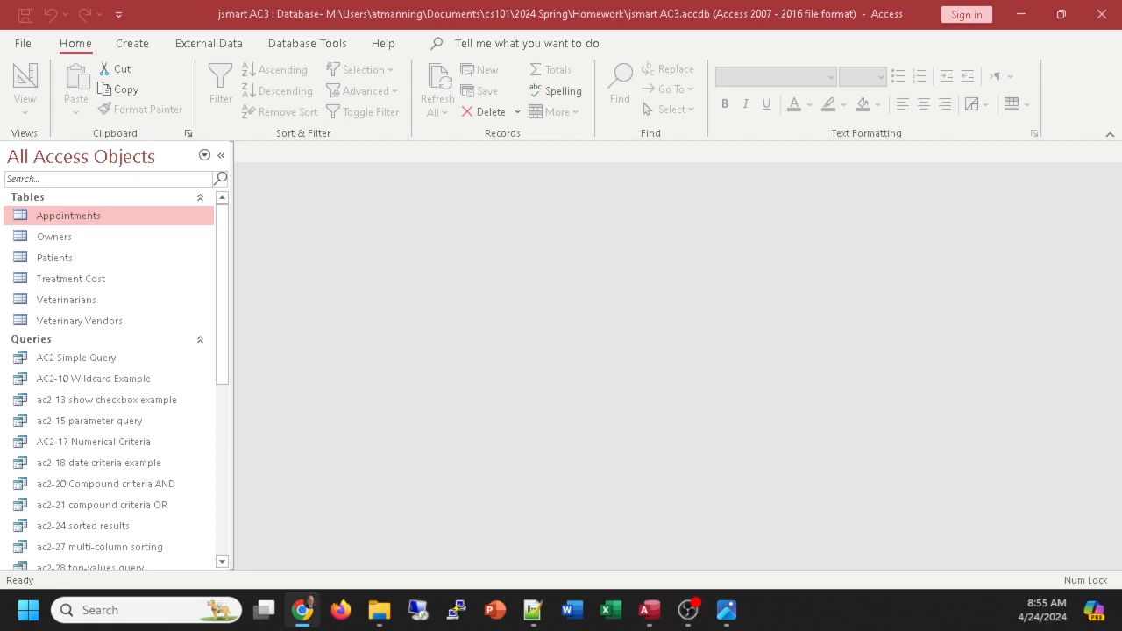
Step: Open the Veterinary Vendors table in Design view
{"action": "left_click", "coordinate": [39, 213]}
{"action": "right_click", "coordinate": [78, 328]}
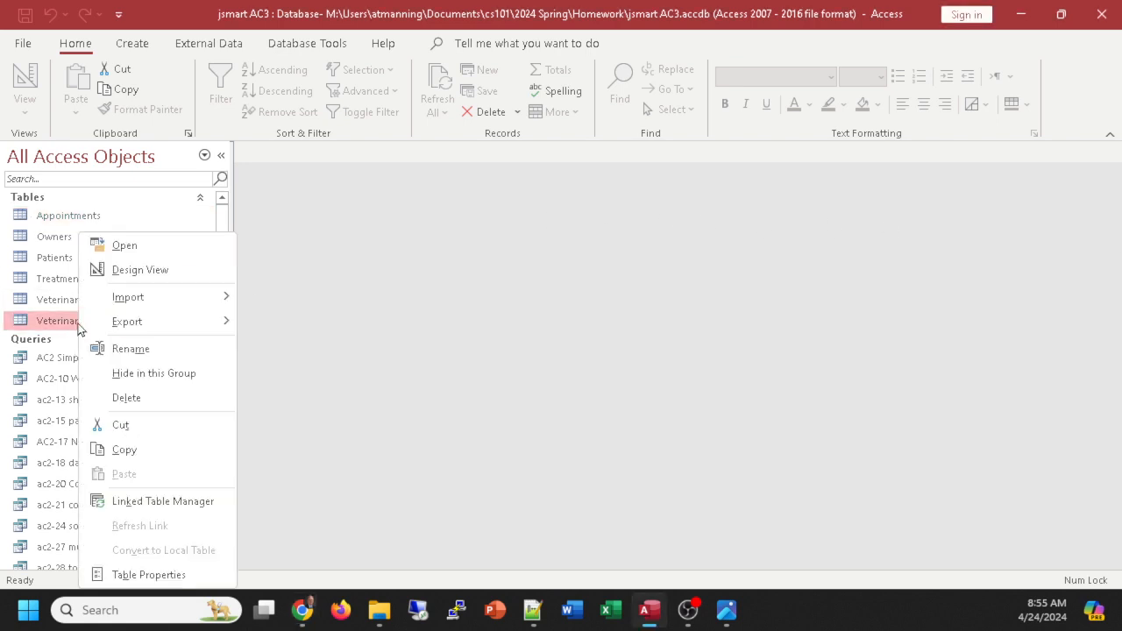
{"action": "left_click", "coordinate": [101, 275]}
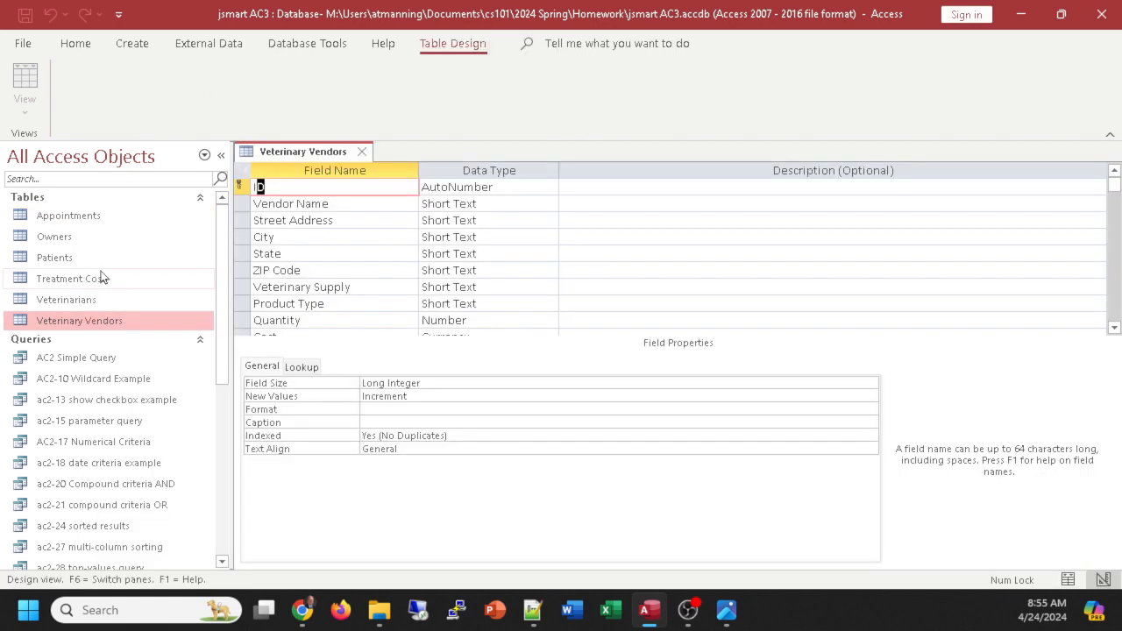
Step: Add a new field named Total Amount below the Cost field in the Veterinary Vendors table
{"action": "scroll", "coordinate": [661, 303], "scroll_direction": "down", "scroll_amount": 2}
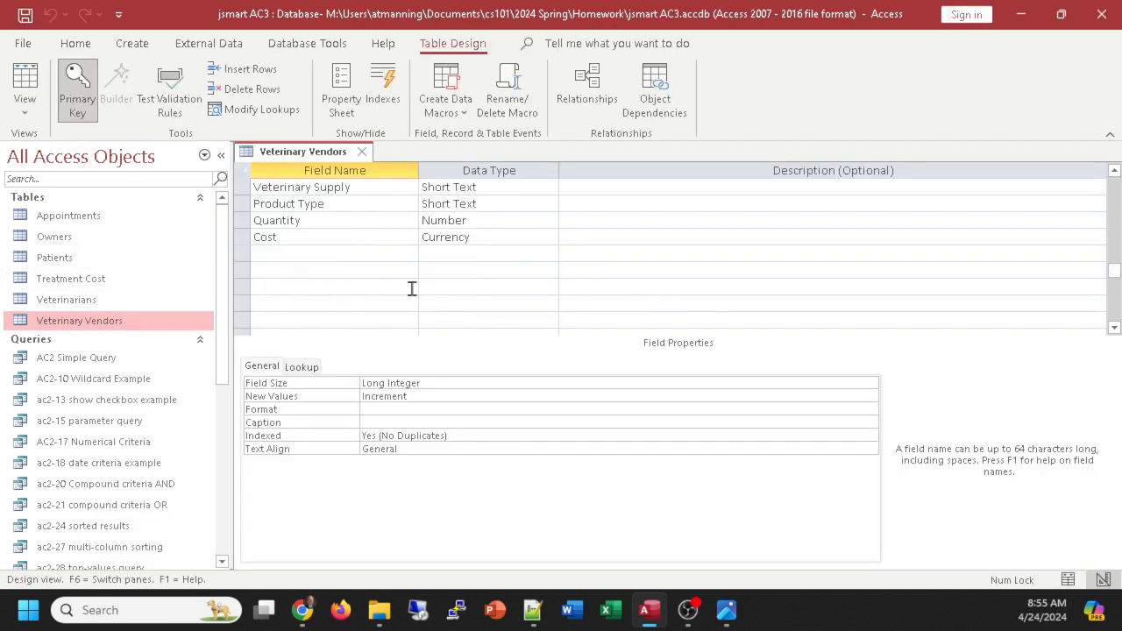
{"action": "left_click", "coordinate": [307, 256]}
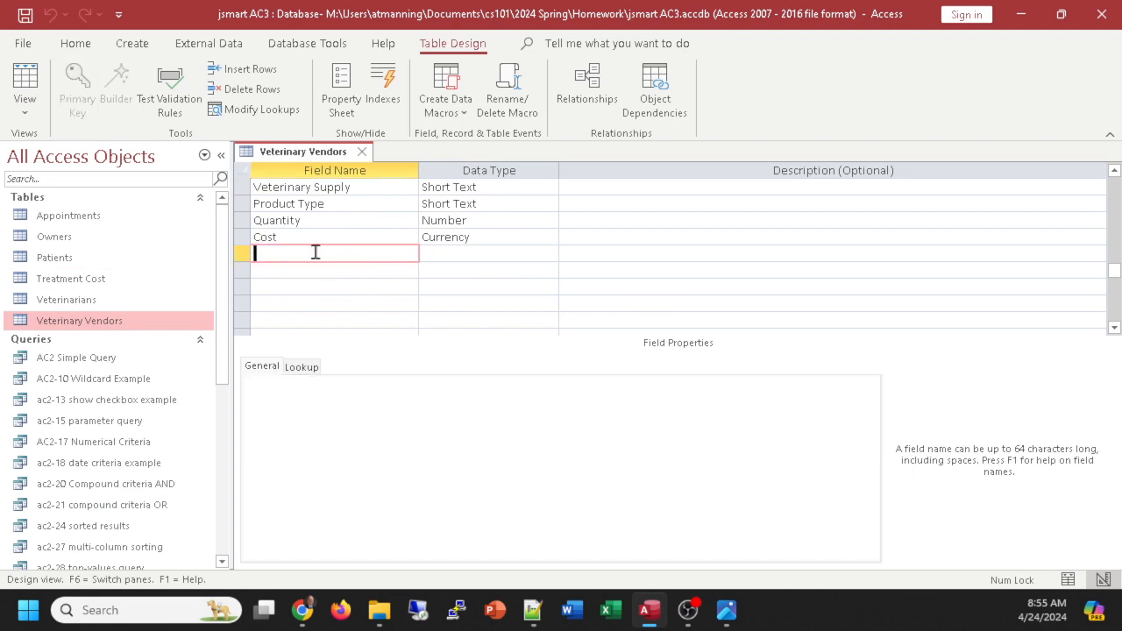
{"action": "type", "text": "Total Que"}
{"action": "key", "text": "Page_Up"}
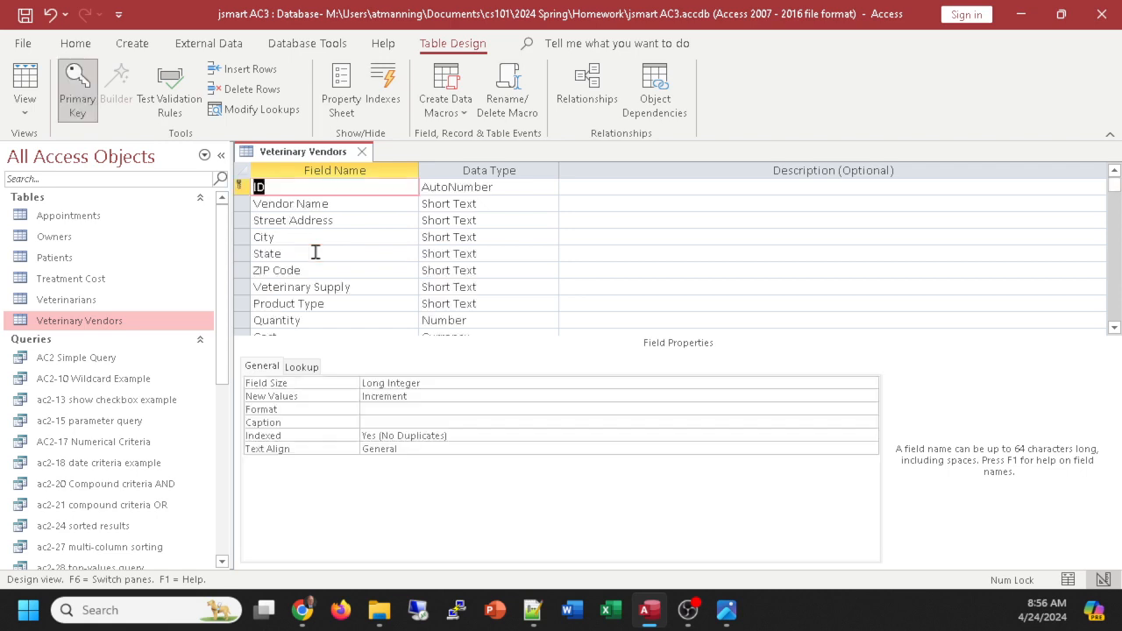
{"action": "scroll", "coordinate": [325, 285], "scroll_direction": "down", "scroll_amount": 2}
{"action": "left_click", "coordinate": [329, 259]}
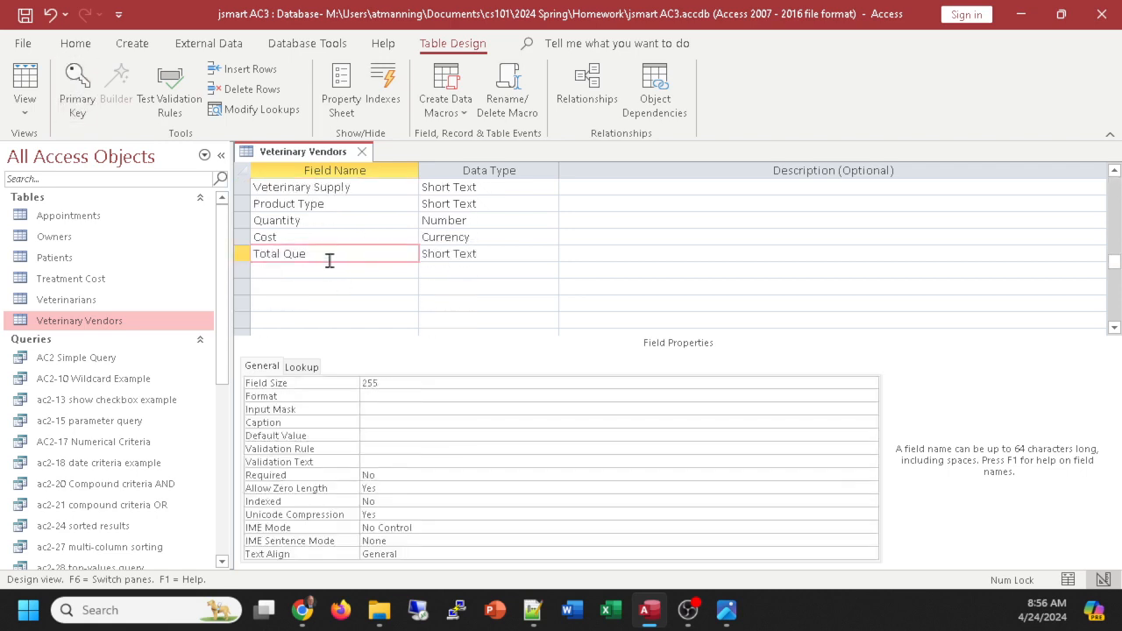
{"action": "key", "text": "BackSpace"}
{"action": "key", "text": "BackSpace"}
{"action": "key", "text": "BackSpace"}
{"action": "type", "text": "Amoun"}
Step: Set the Total Amount field's data type to Calculated and move the Expression Builder dialog slightly up
{"action": "left_click", "coordinate": [519, 253]}
{"action": "left_click", "coordinate": [549, 254]}
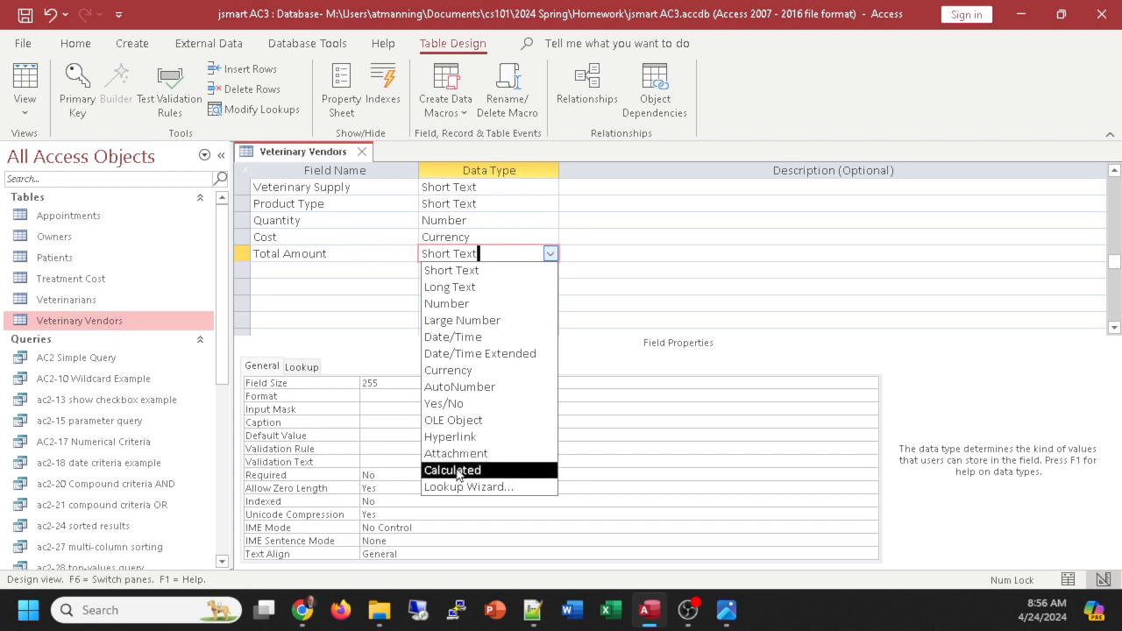
{"action": "left_click", "coordinate": [457, 471]}
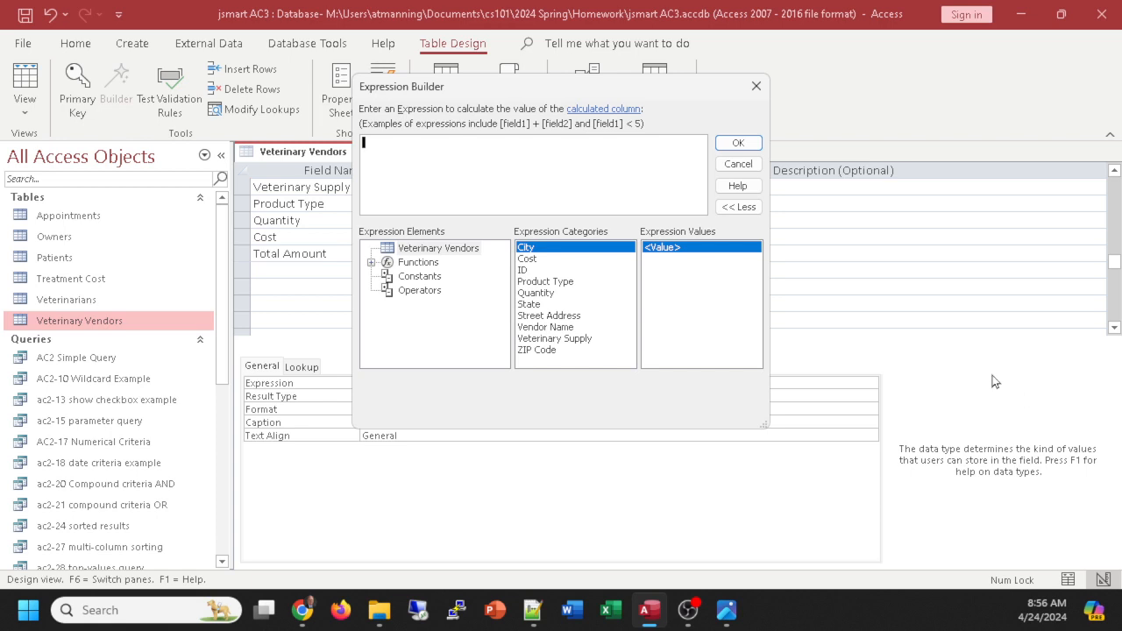
{"action": "left_click_drag", "start_coordinate": [516, 76], "coordinate": [654, 68]}
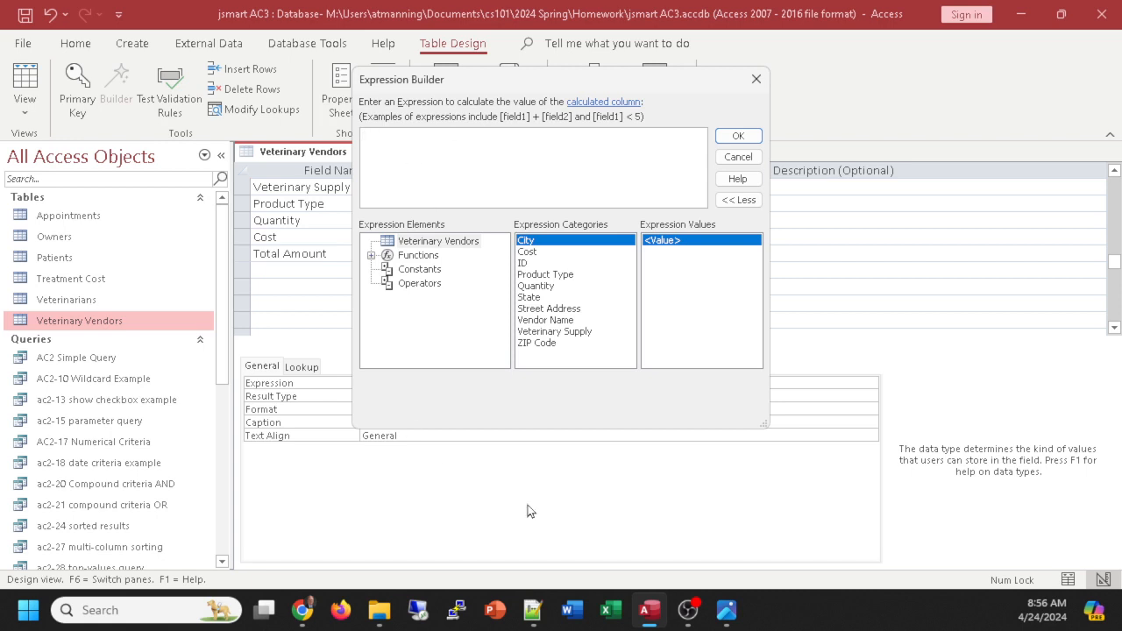
Step: Switch to the Notepad++ agenda and add the line "calculated field: [Quantity]*[Cost]" below Database Maintenance
{"action": "left_click", "coordinate": [531, 614]}
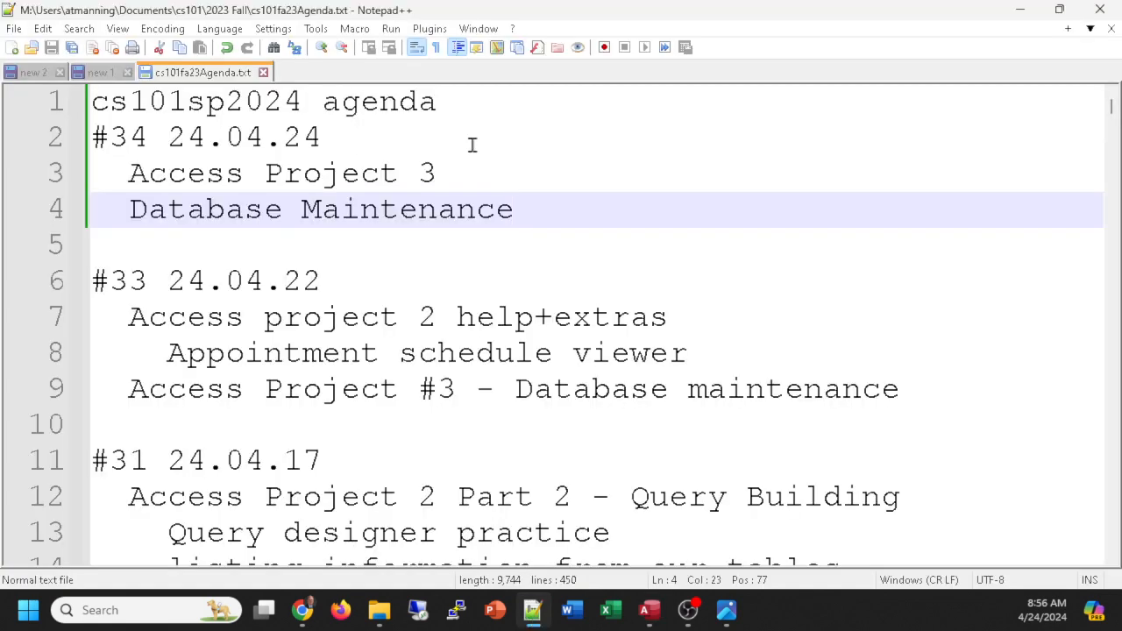
{"action": "key", "text": "Return"}
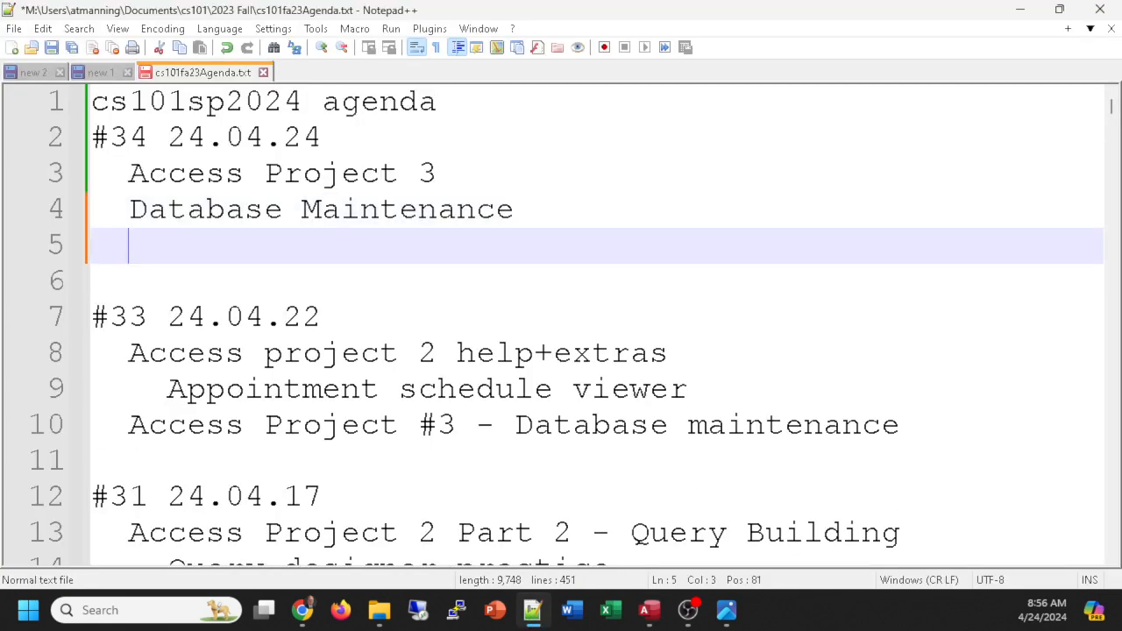
{"action": "type", "text": "calculatger"}
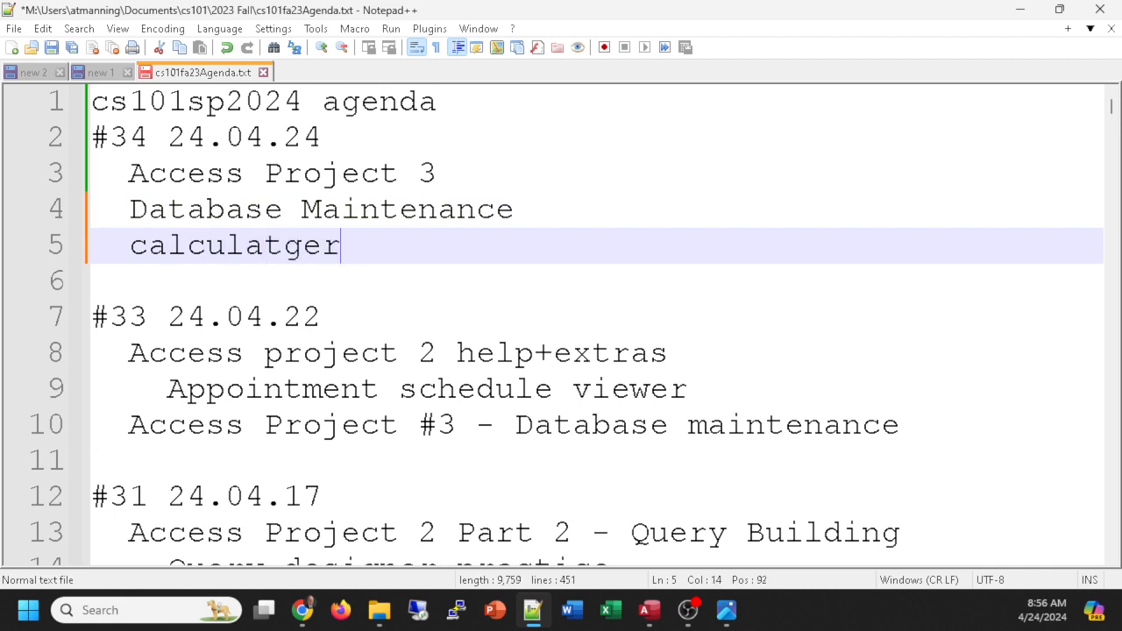
{"action": "key", "text": "BackSpace"}
{"action": "key", "text": "BackSpace"}
{"action": "key", "text": "BackSpace"}
{"action": "type", "text": "ed field:  "}
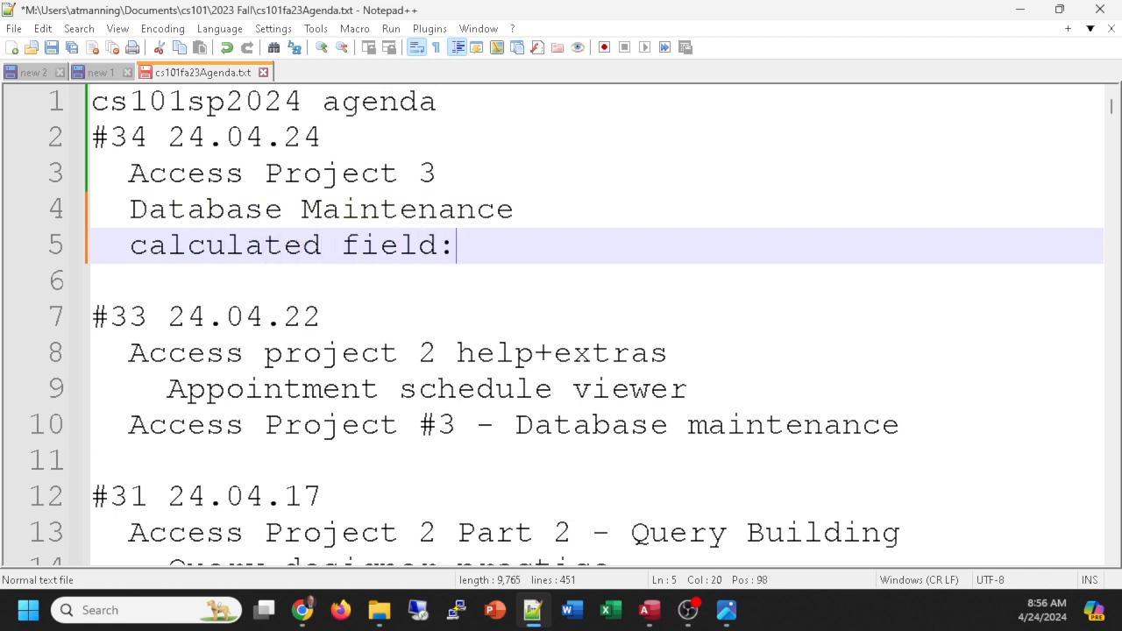
{"action": "type", "text": "[Quanti"}
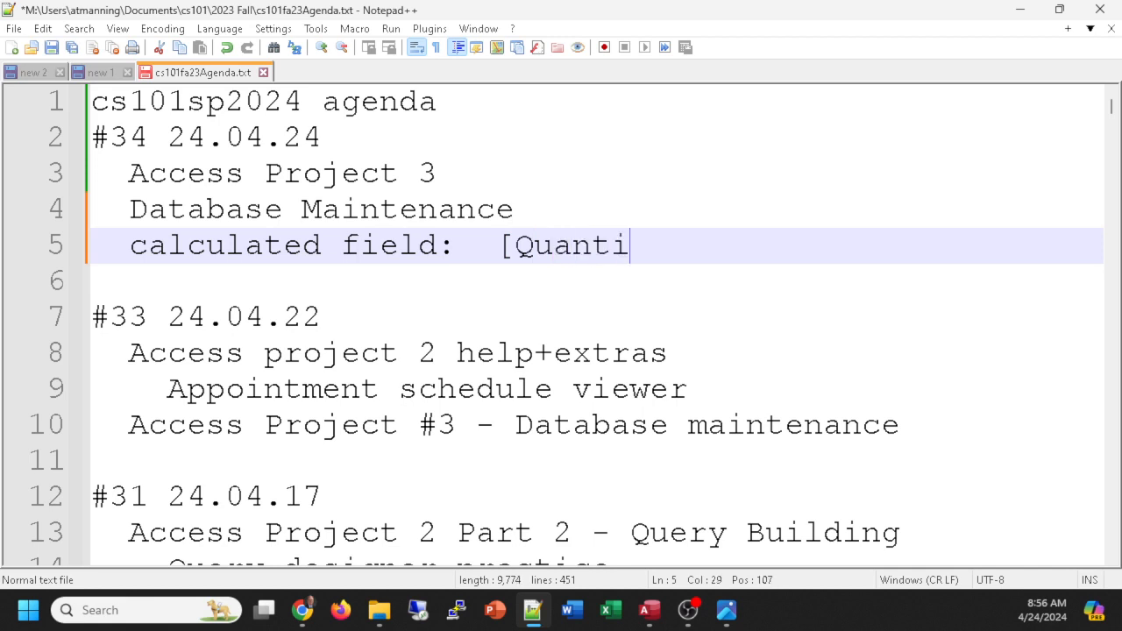
{"action": "type", "text": "ty]"}
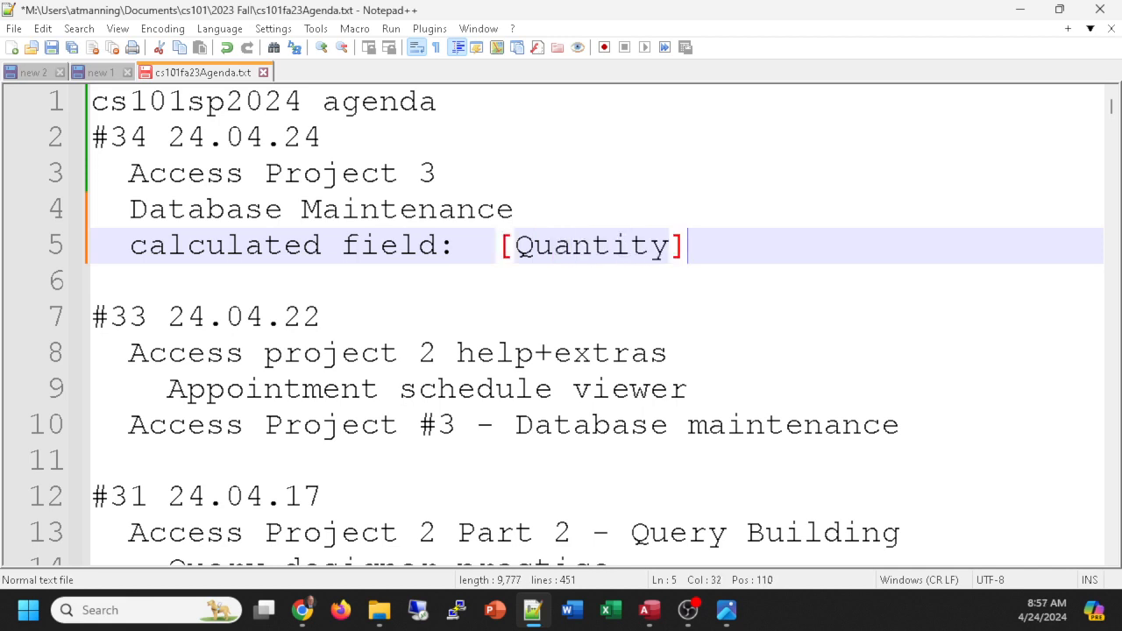
{"action": "type", "text": "*"}
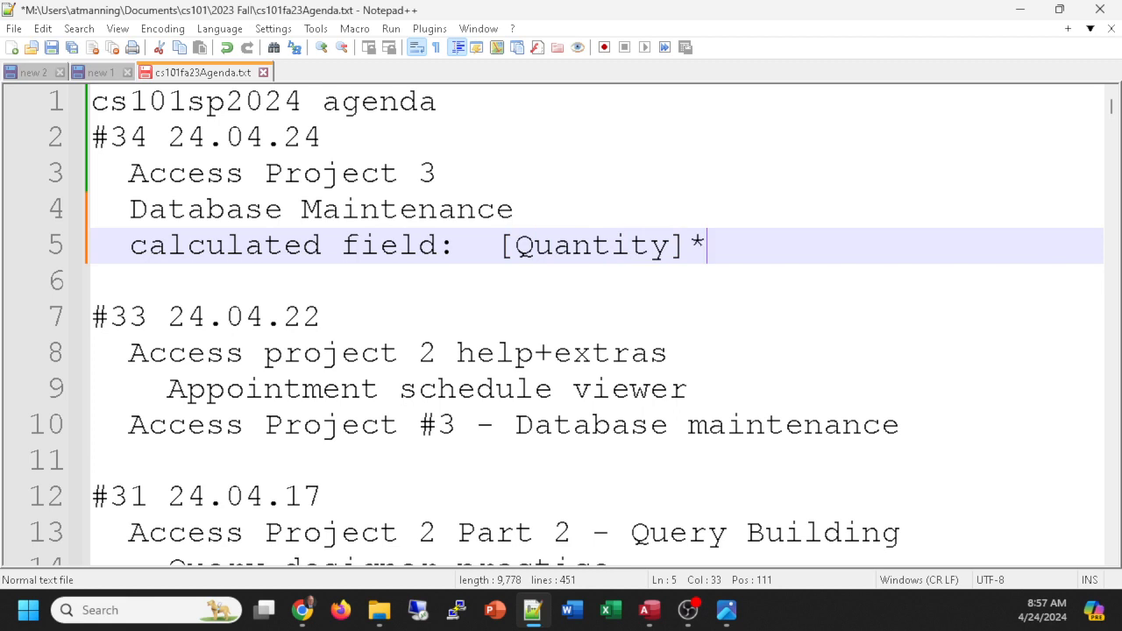
{"action": "type", "text": "[Cost"}
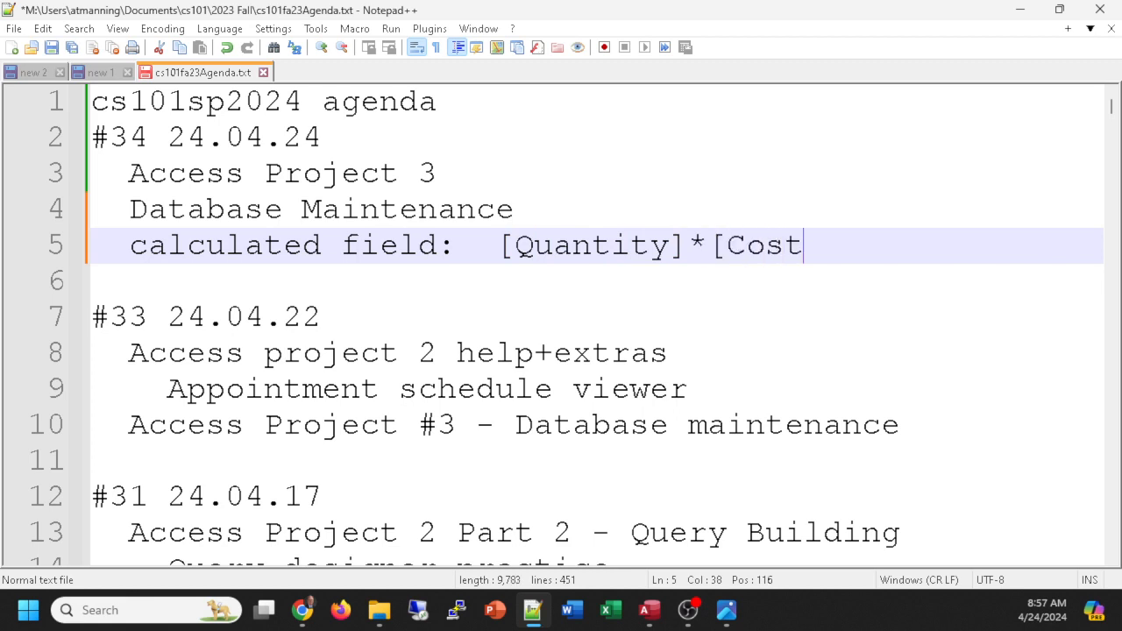
{"action": "type", "text": "]"}
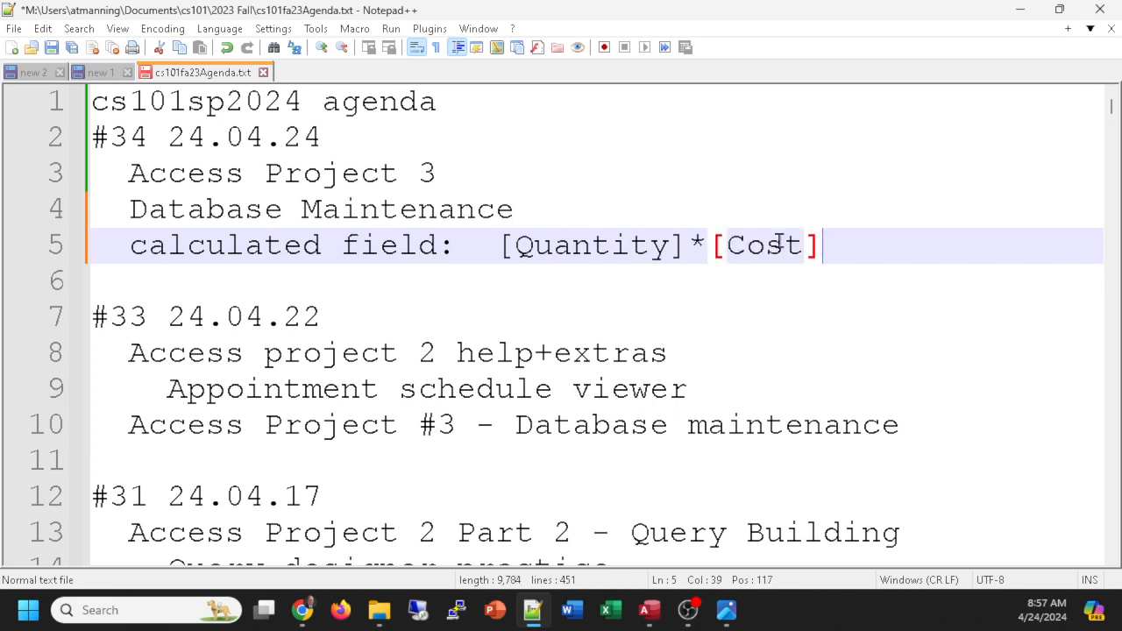
Step: Copy [Quantity]*[Cost] from the agenda and enter it in Access as the Total Amount field's expression
{"action": "left_click_drag", "start_coordinate": [820, 246], "coordinate": [499, 251]}
{"action": "key", "text": "ctrl+c"}
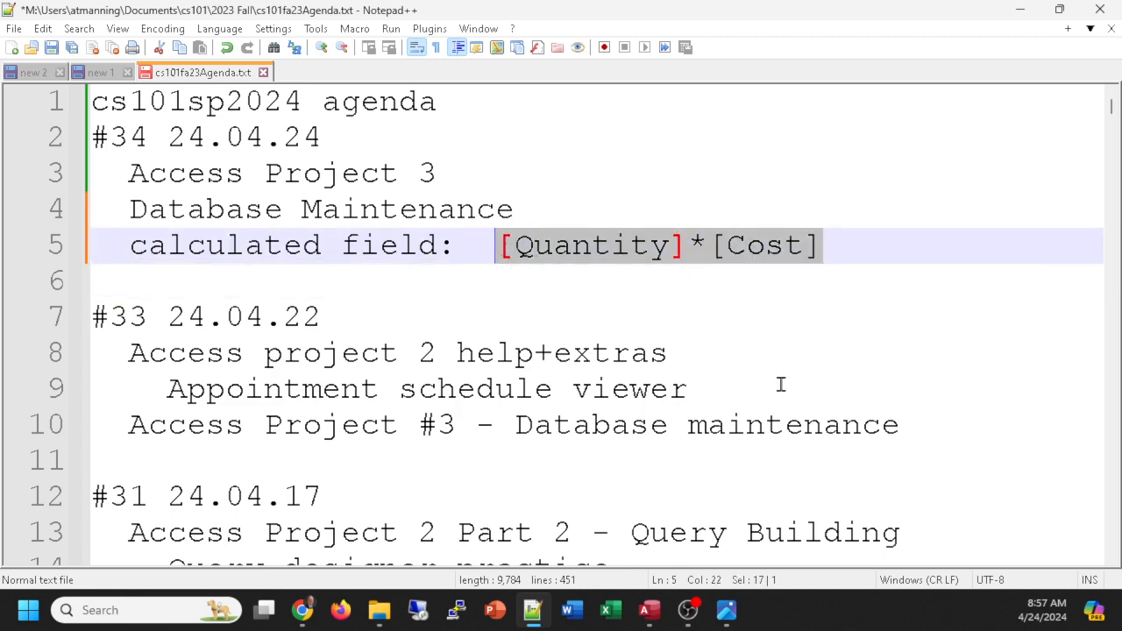
{"action": "key", "text": "alt+Tab"}
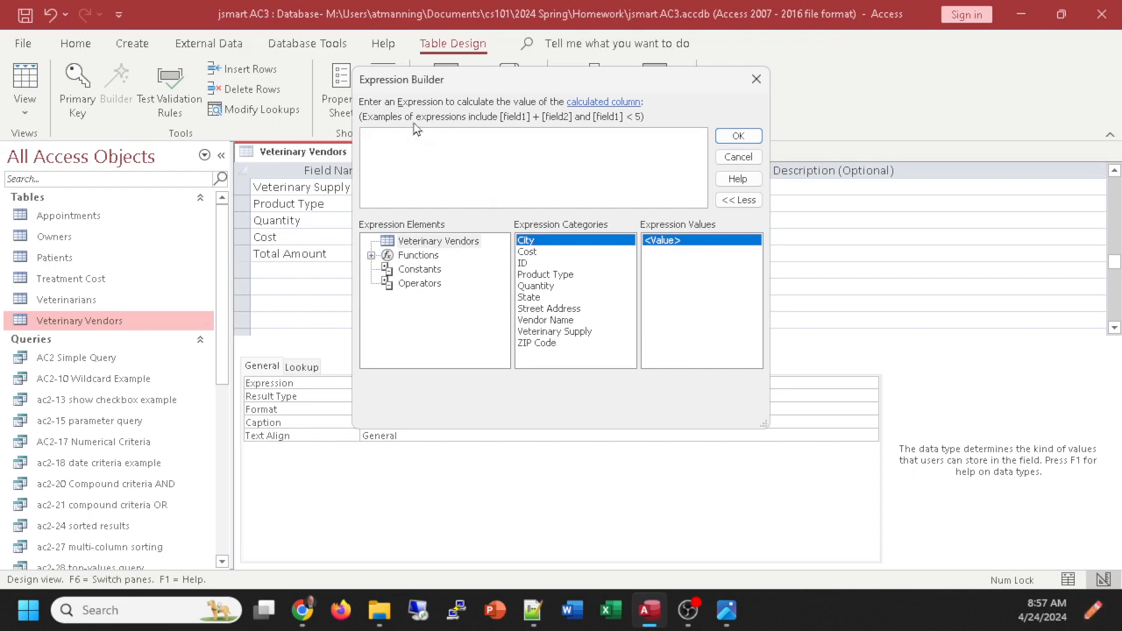
{"action": "key", "text": "ctrl+v"}
{"action": "left_click", "coordinate": [737, 137]}
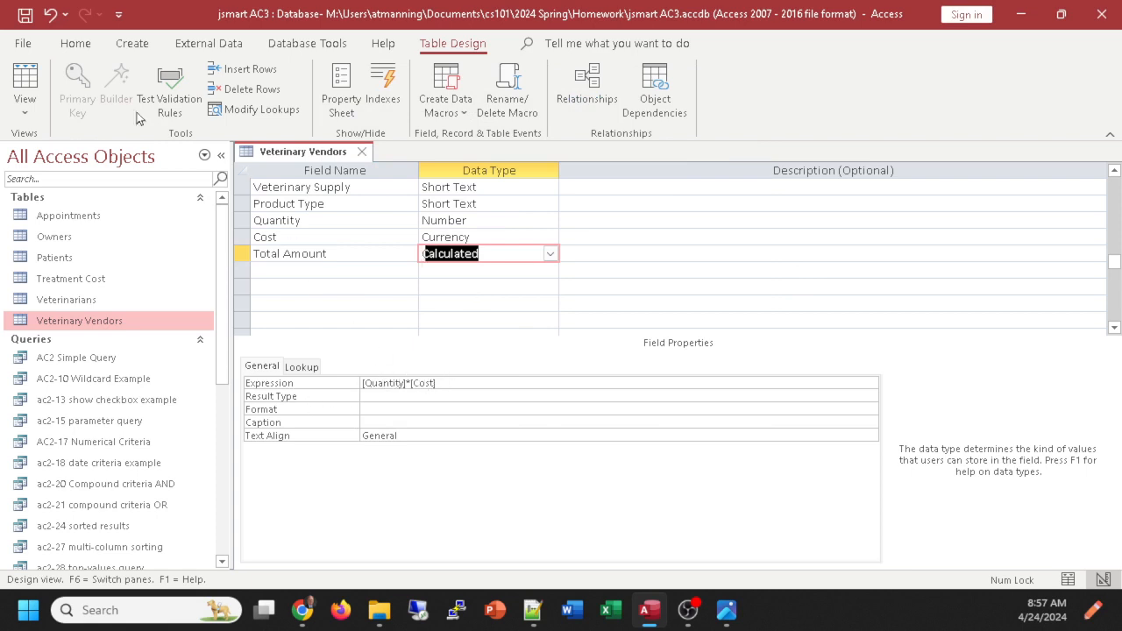
Step: Save the Veterinary Vendors table, display it in Datasheet view and examine the Total Amount column
{"action": "left_click", "coordinate": [16, 81]}
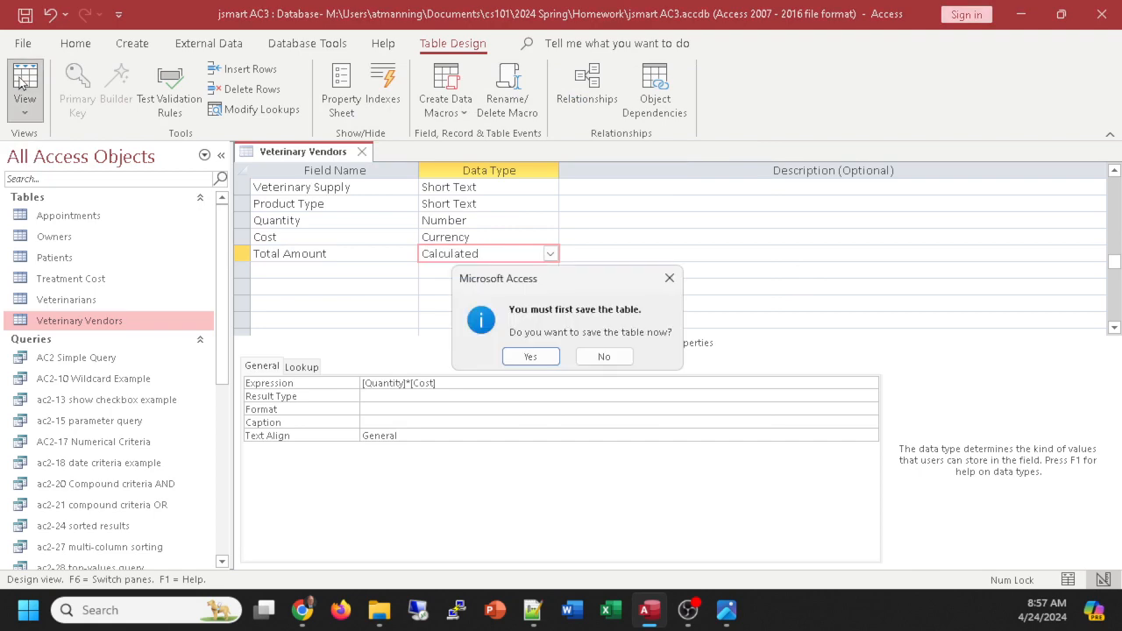
{"action": "left_click", "coordinate": [528, 356]}
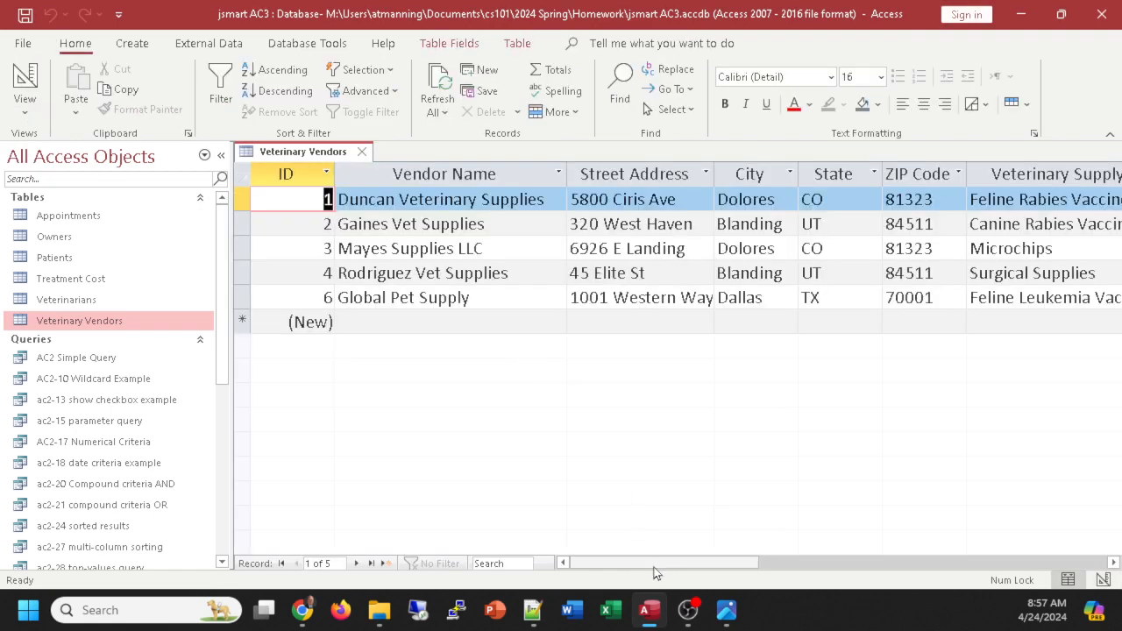
{"action": "left_click_drag", "start_coordinate": [670, 562], "coordinate": [848, 528]}
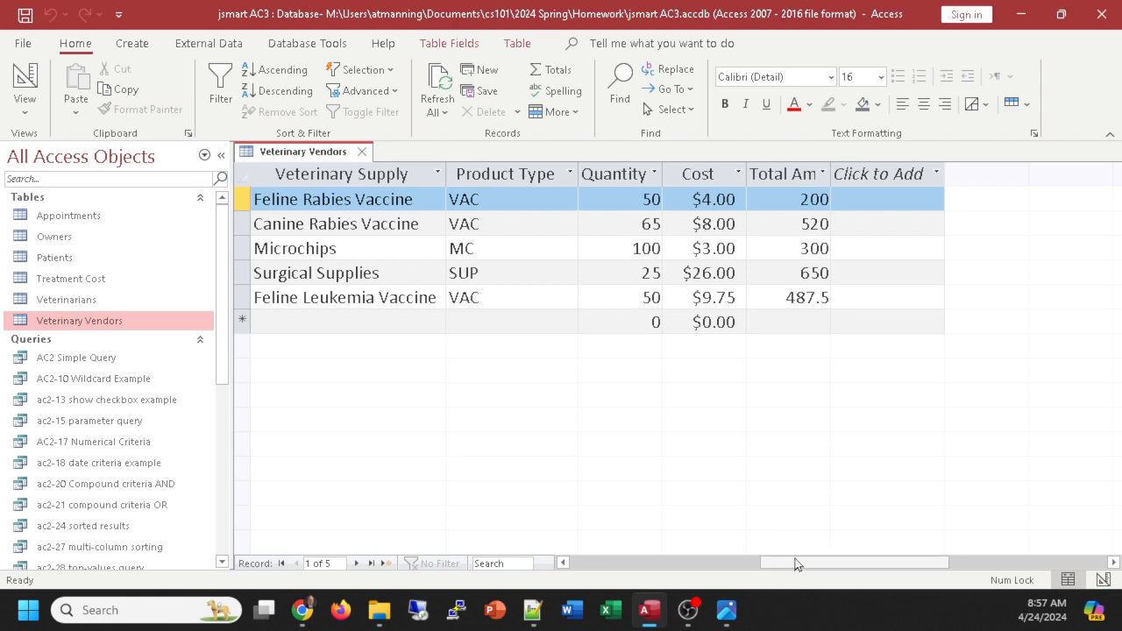
{"action": "left_click_drag", "start_coordinate": [795, 561], "coordinate": [776, 566]}
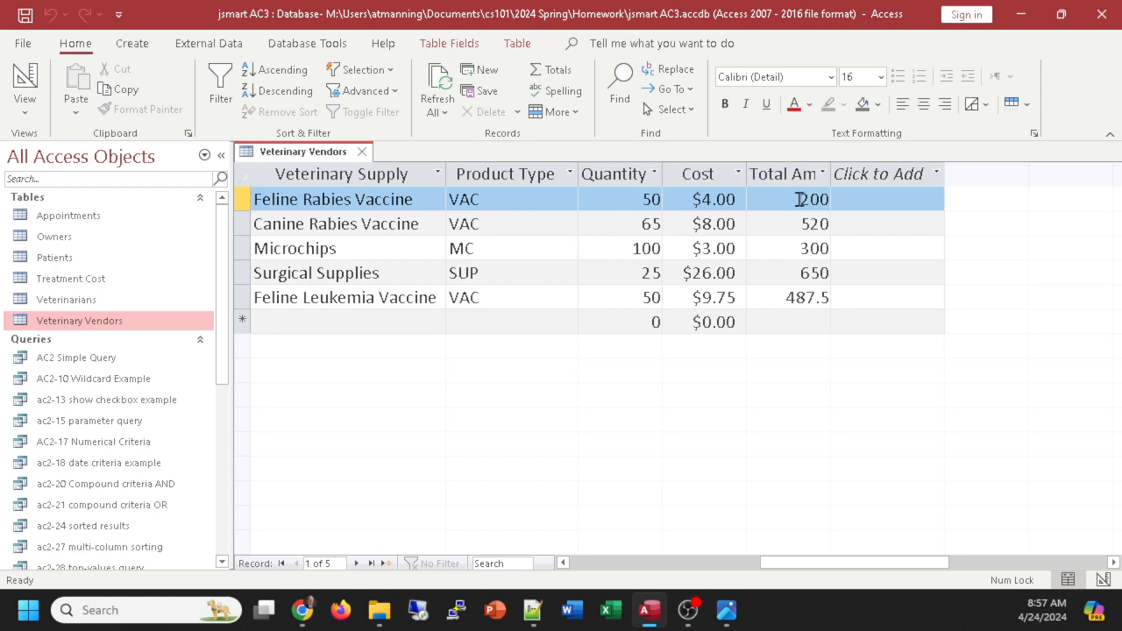
Step: Set the Quantity of the Feline Rabies Vaccine record to 40 and commit the record
{"action": "double_click", "coordinate": [649, 200]}
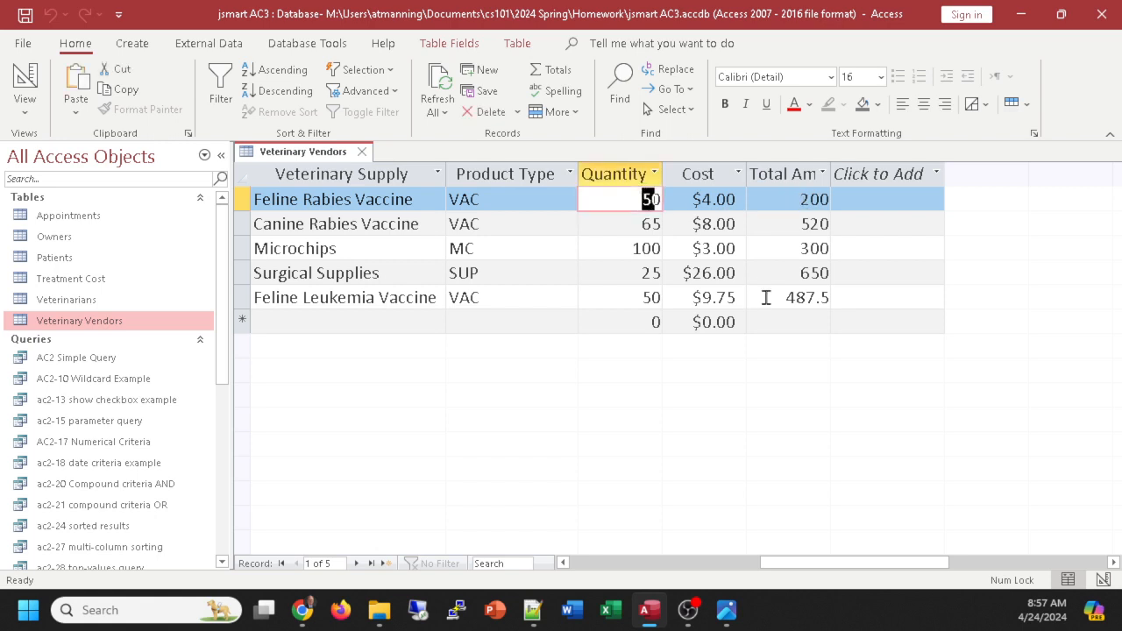
{"action": "type", "text": "4"}
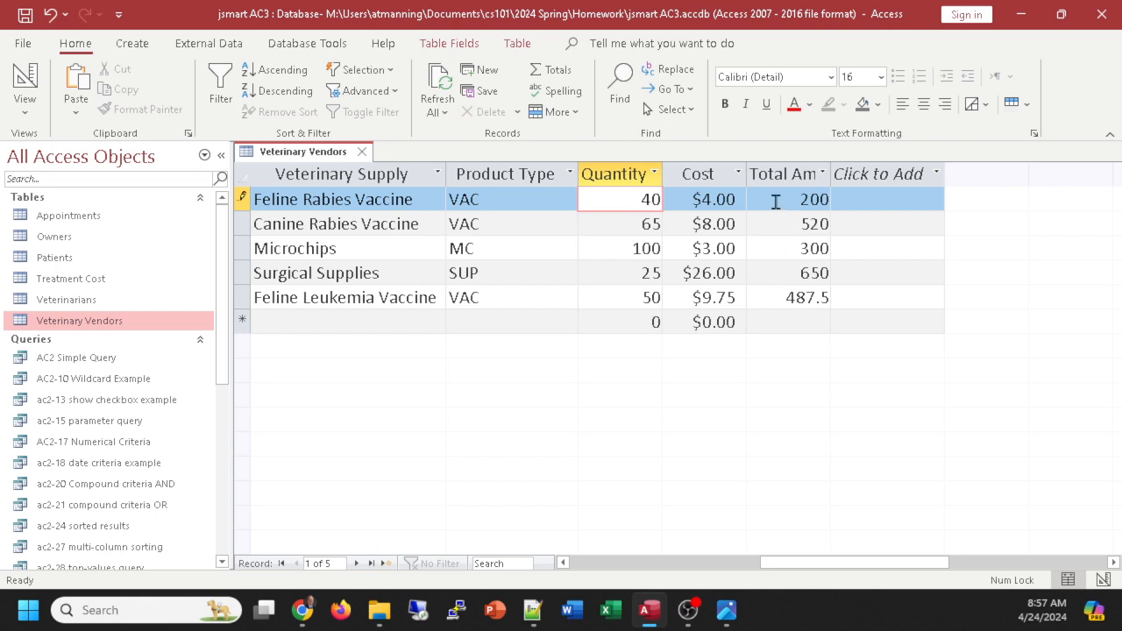
{"action": "left_click", "coordinate": [549, 228]}
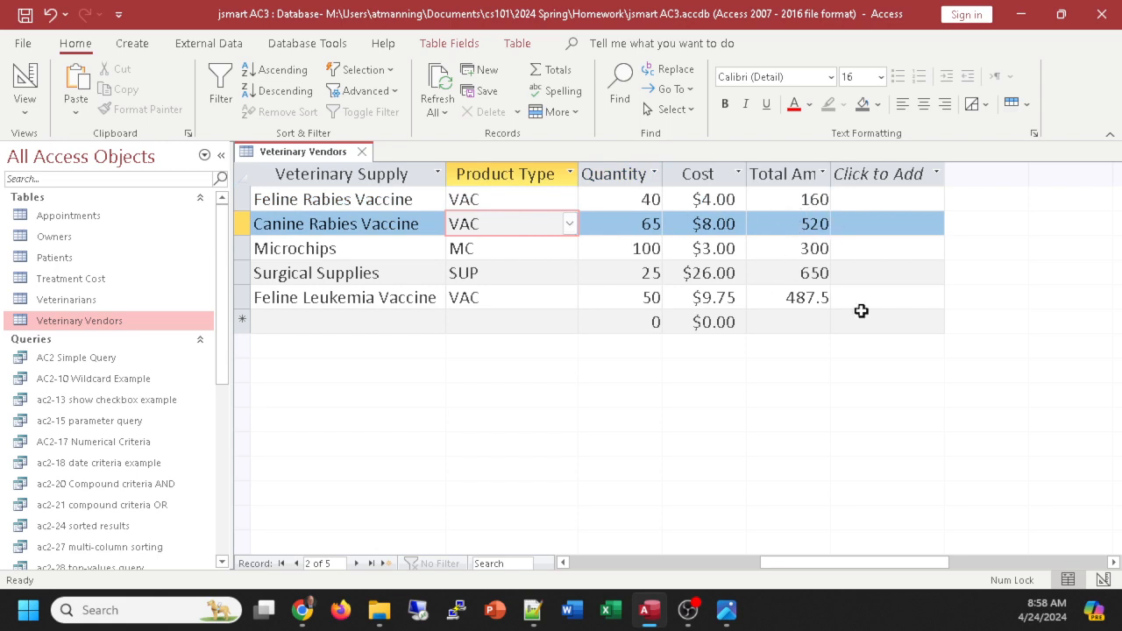
Step: Undo the Quantity change in the Feline Rabies Vaccine record and check its Total Amount
{"action": "key", "text": "ctrl+Home"}
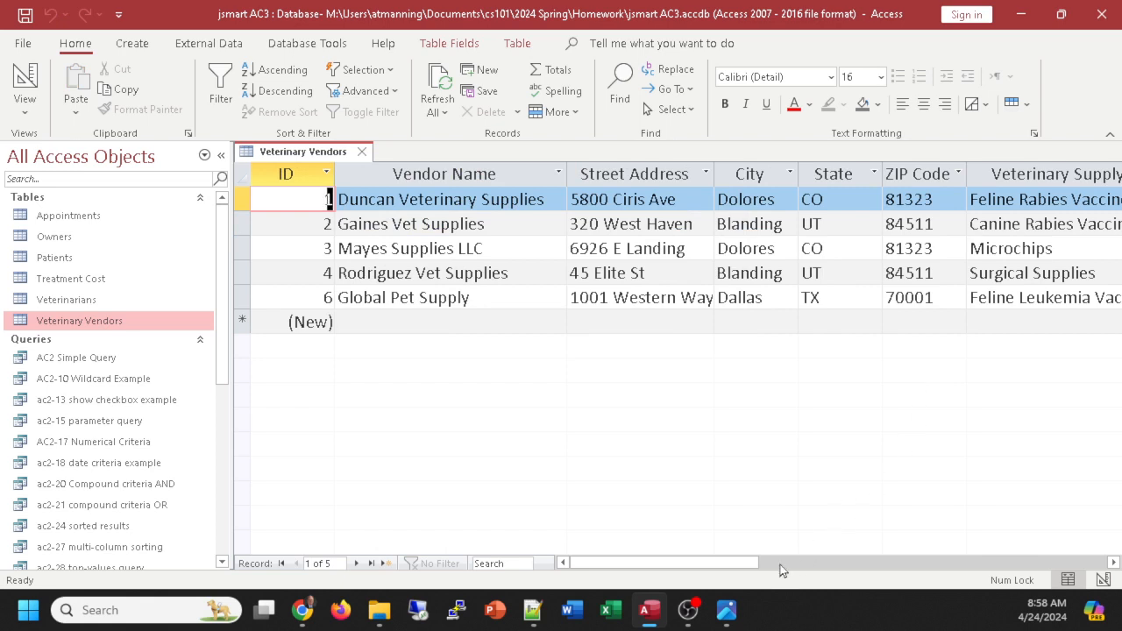
{"action": "left_click_drag", "start_coordinate": [754, 563], "coordinate": [876, 562]}
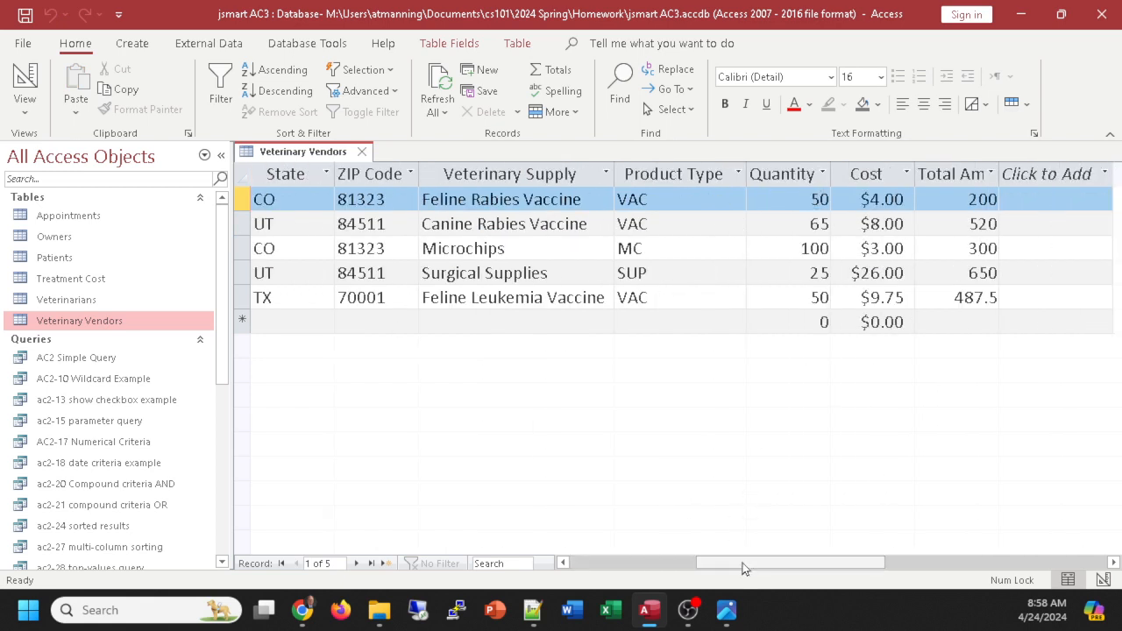
{"action": "left_click_drag", "start_coordinate": [742, 562], "coordinate": [819, 563]}
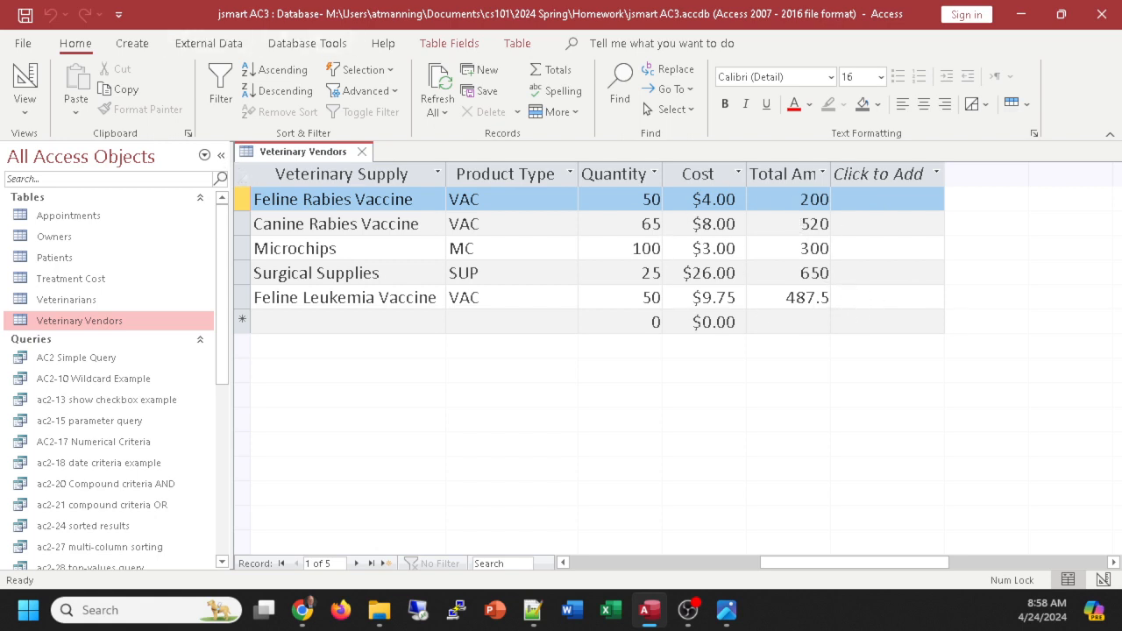
Step: Close the Veterinary Vendors table
{"action": "key", "text": "alt+Tab"}
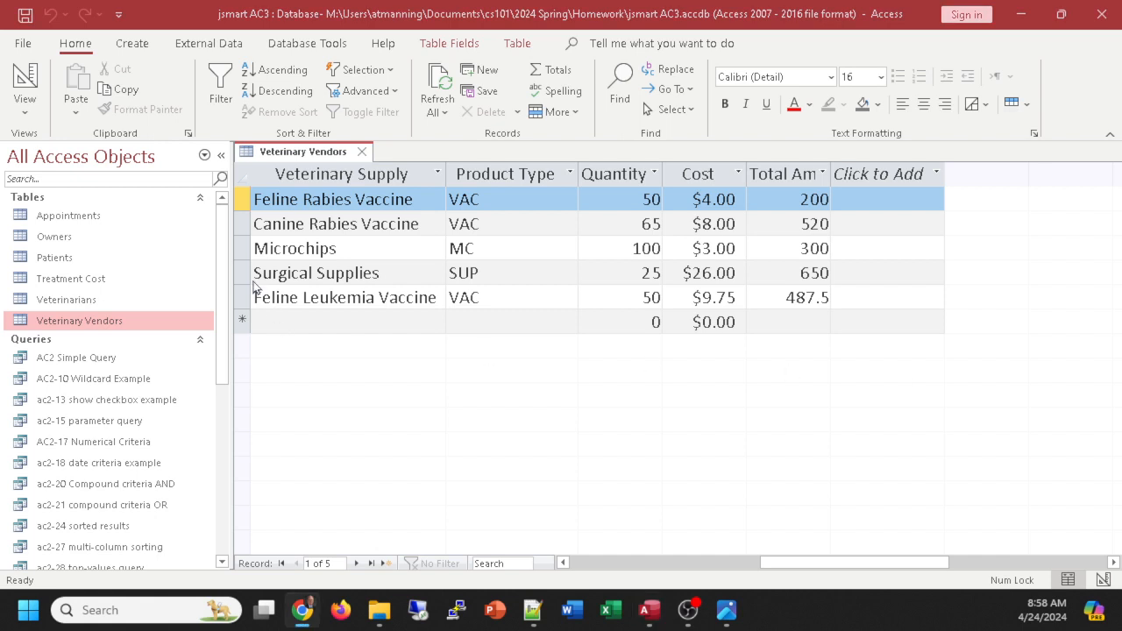
{"action": "left_click", "coordinate": [359, 160]}
{"action": "left_click", "coordinate": [360, 153]}
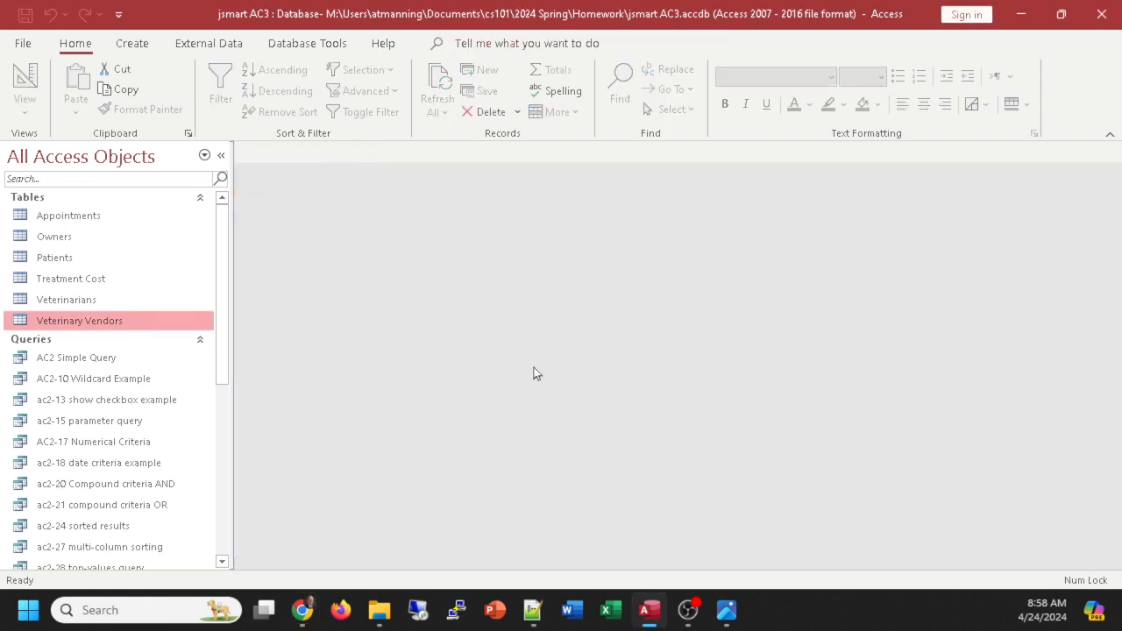
{"action": "scroll", "coordinate": [106, 327], "scroll_direction": "down", "scroll_amount": 4}
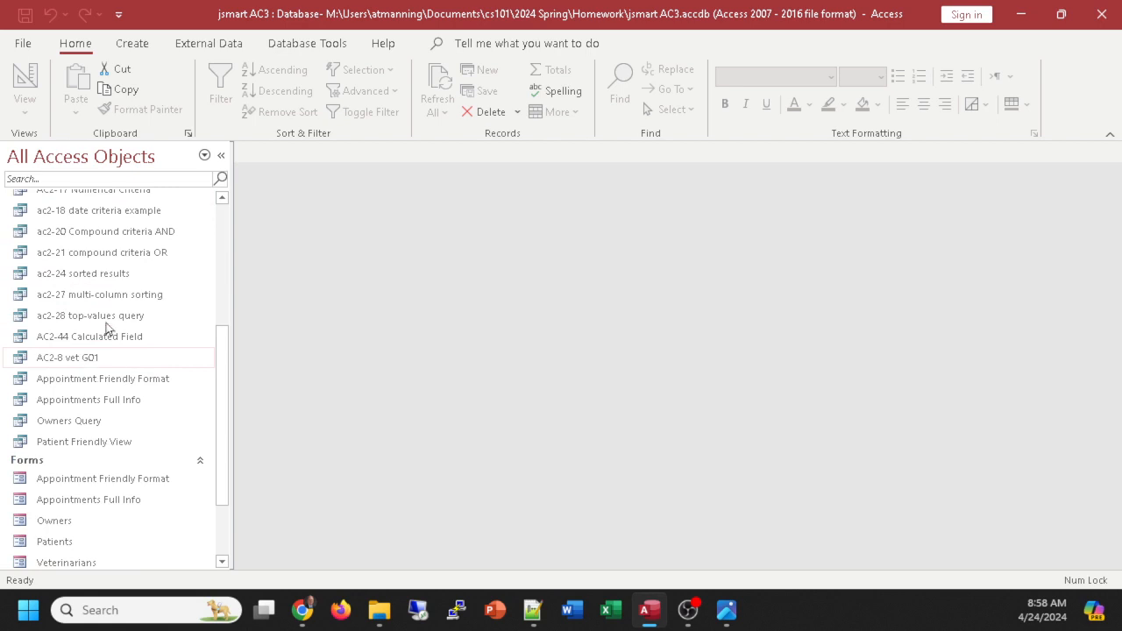
{"action": "scroll", "coordinate": [127, 305], "scroll_direction": "down", "scroll_amount": 2}
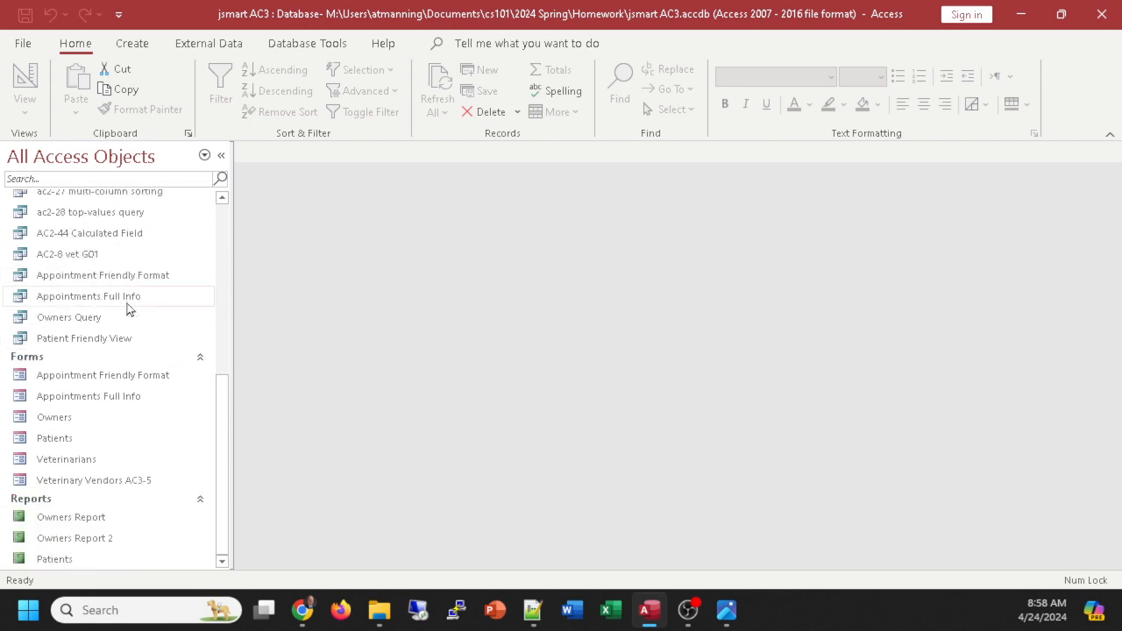
{"action": "scroll", "coordinate": [129, 309], "scroll_direction": "up", "scroll_amount": 6}
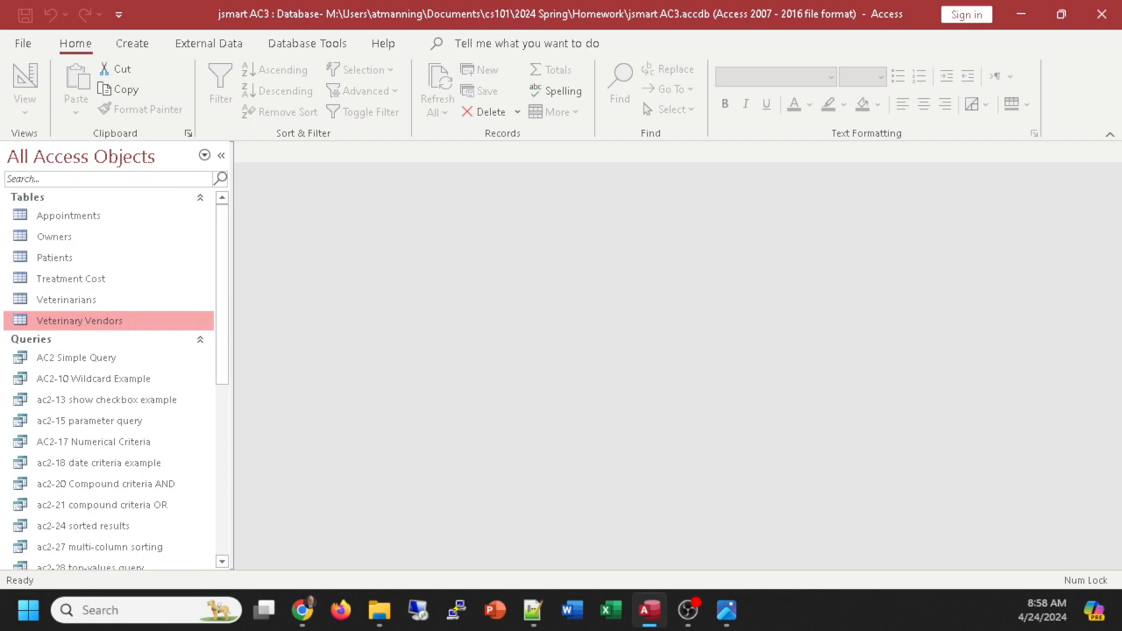
{"action": "key", "text": "alt+Tab"}
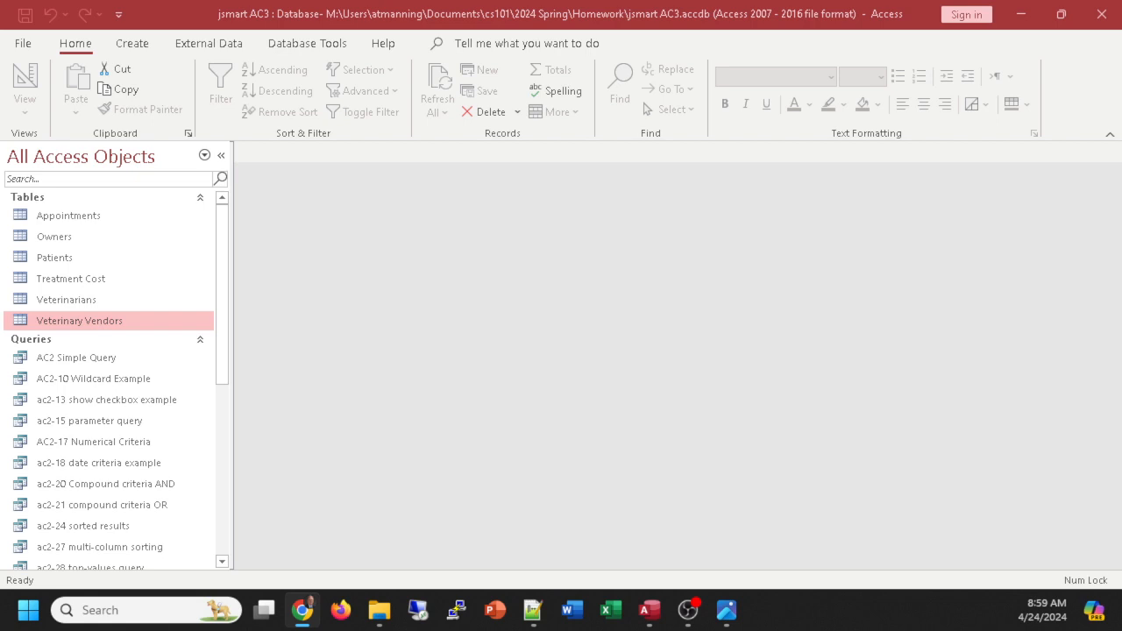
Step: Open the Veterinary Vendors table, examine the Product Type values and close the table again
{"action": "left_click", "coordinate": [67, 323]}
{"action": "double_click", "coordinate": [68, 322]}
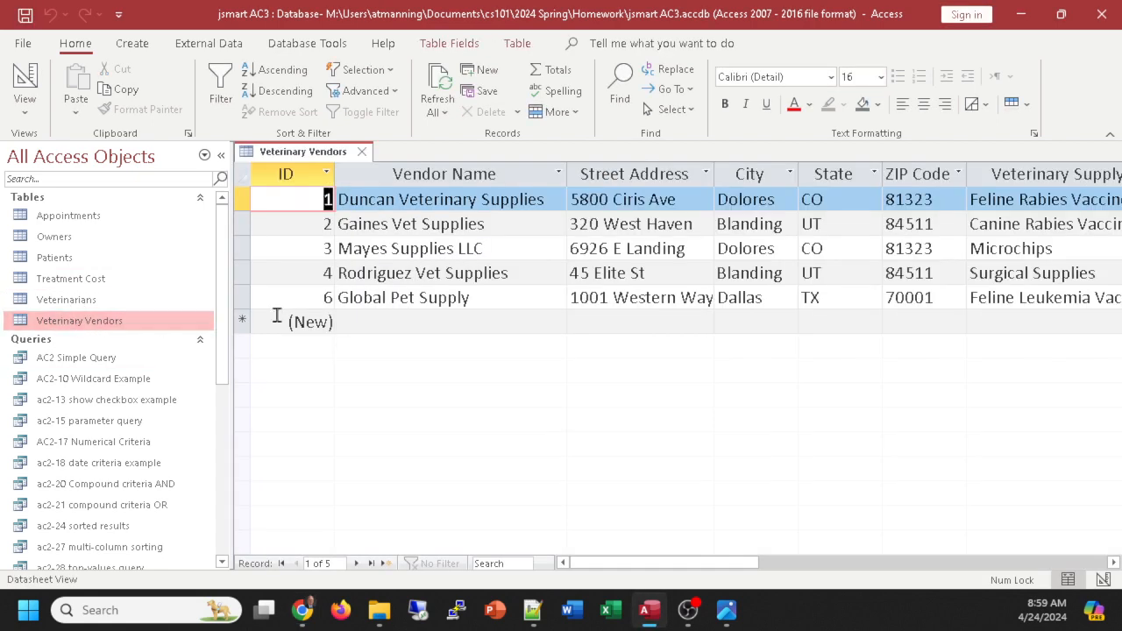
{"action": "scroll", "coordinate": [832, 562], "scroll_direction": "right", "scroll_amount": 1}
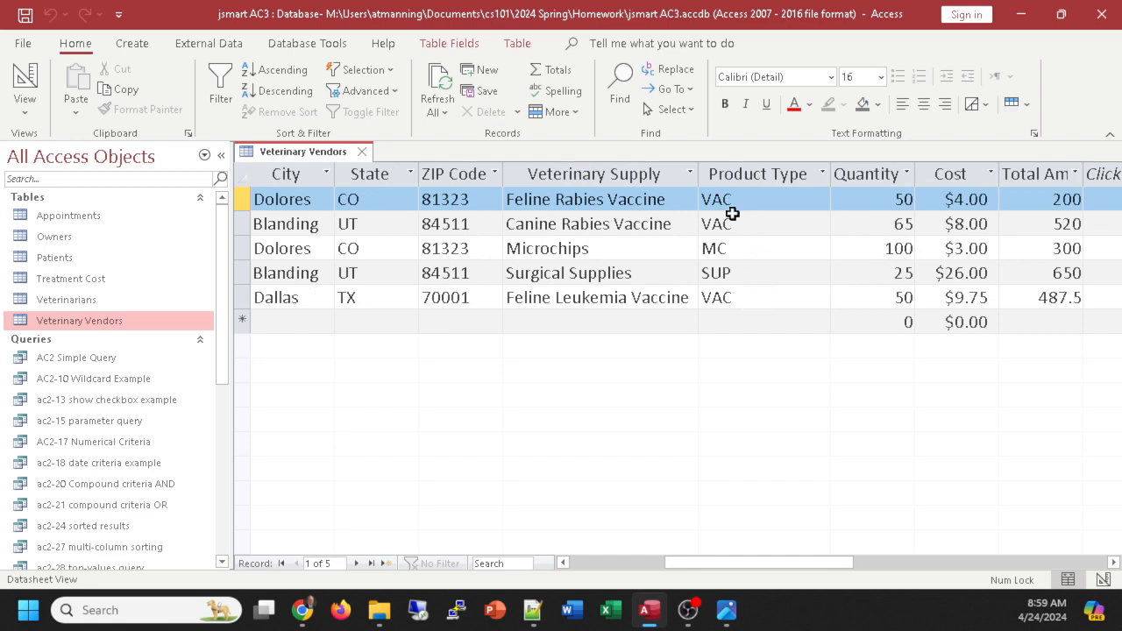
{"action": "left_click", "coordinate": [743, 248]}
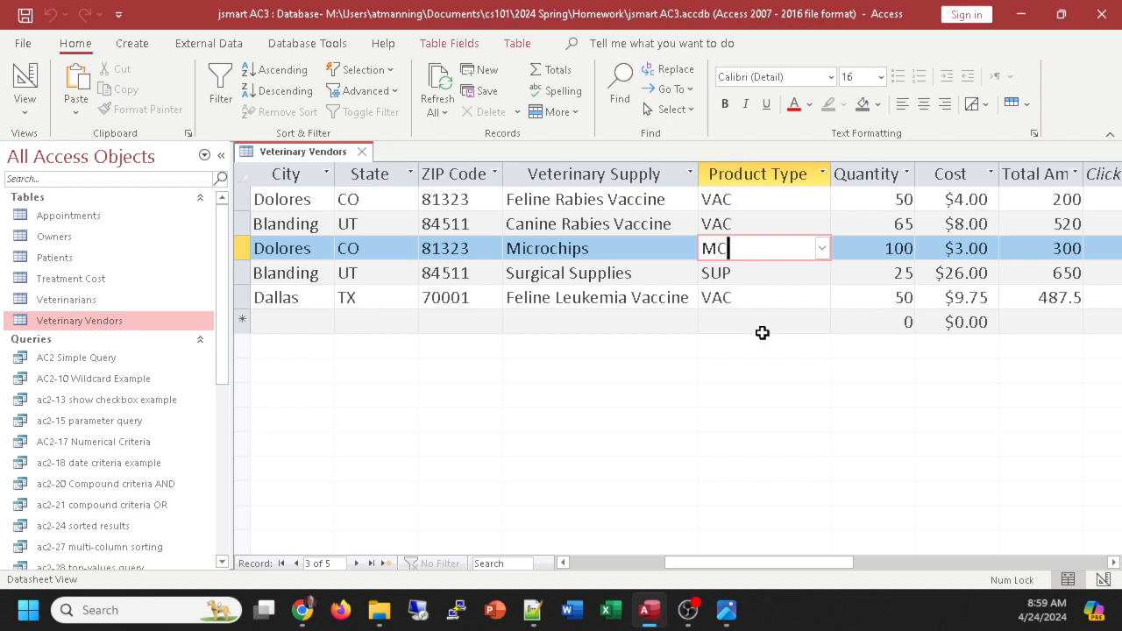
{"action": "left_click", "coordinate": [369, 156]}
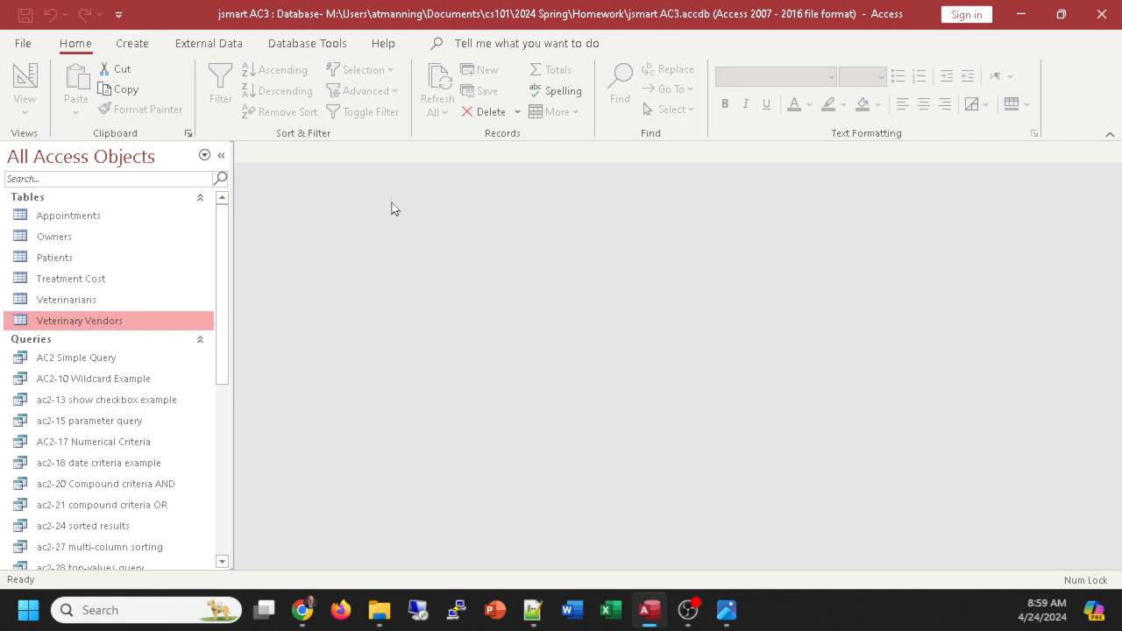
Step: Create a new query in Design view, add the Veterinary Vendors table and enlarge its field list
{"action": "left_click", "coordinate": [132, 43]}
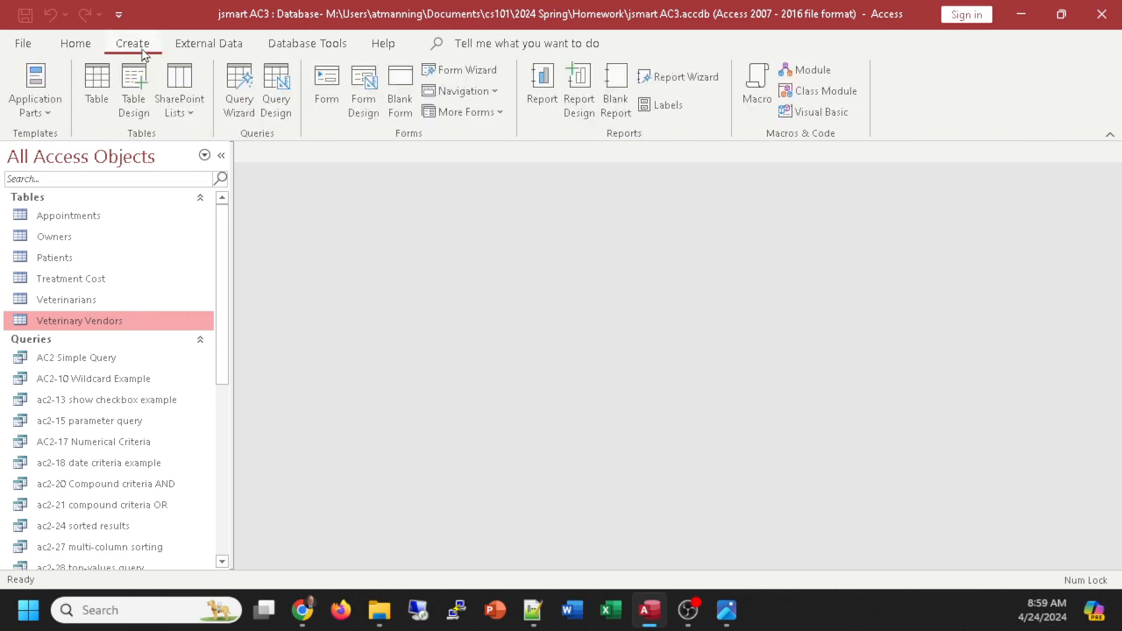
{"action": "left_click", "coordinate": [277, 88]}
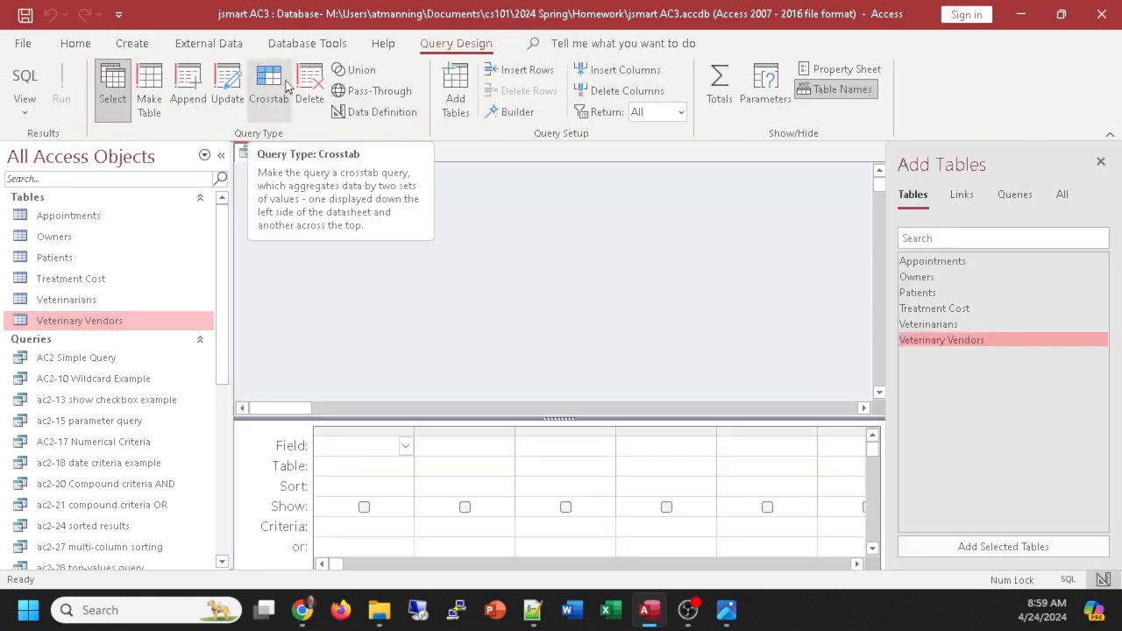
{"action": "double_click", "coordinate": [948, 342]}
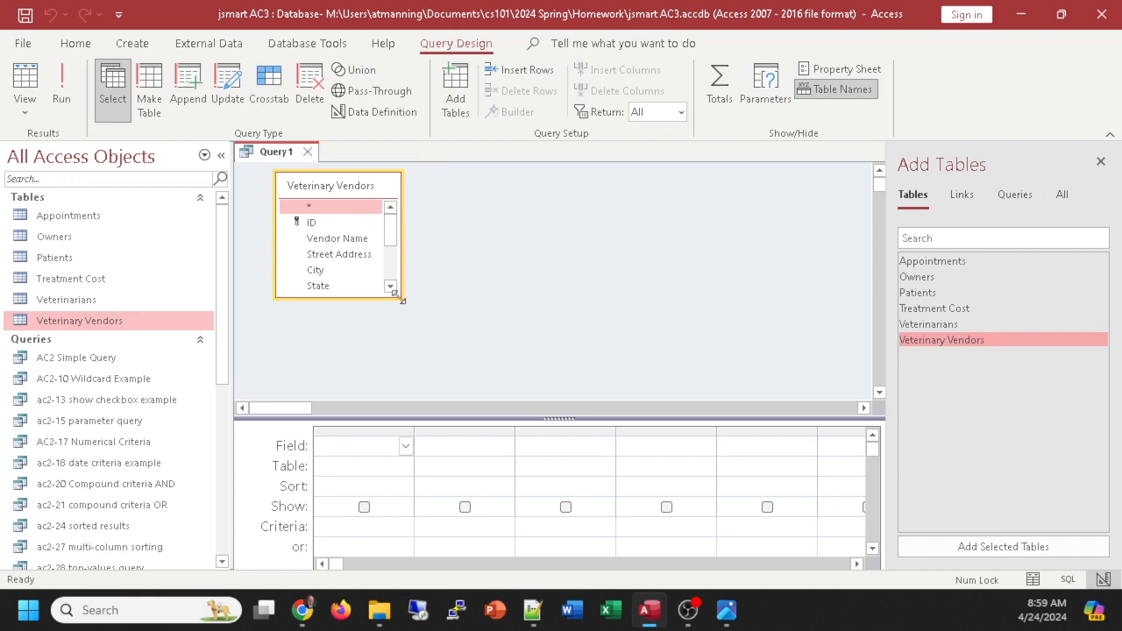
{"action": "left_click_drag", "start_coordinate": [400, 299], "coordinate": [420, 382]}
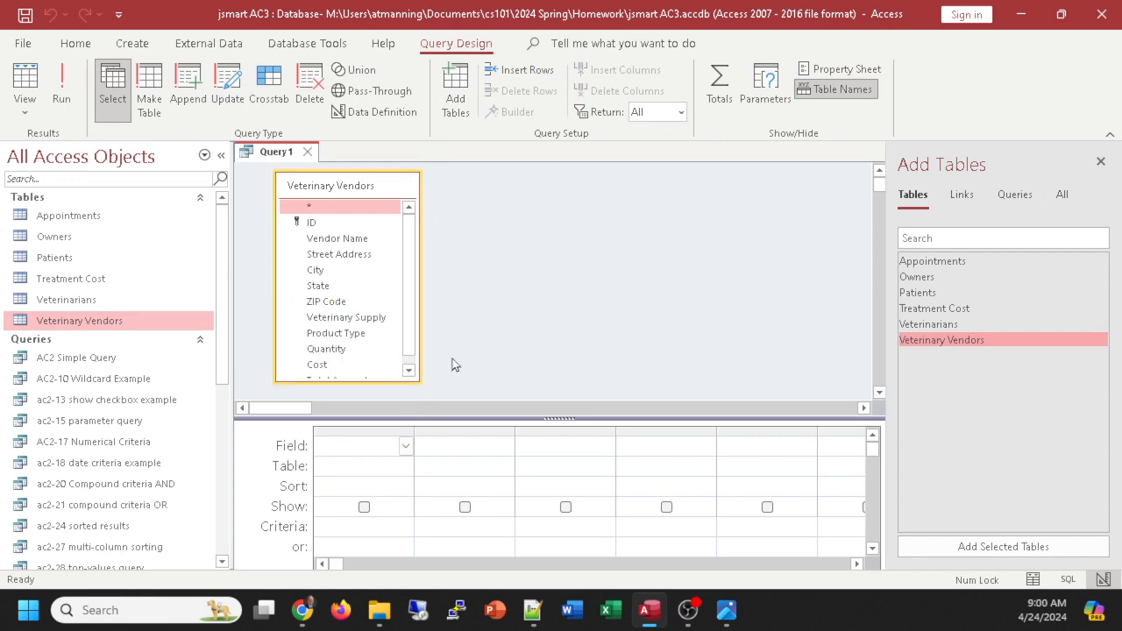
{"action": "scroll", "coordinate": [377, 342], "scroll_direction": "down", "scroll_amount": 1}
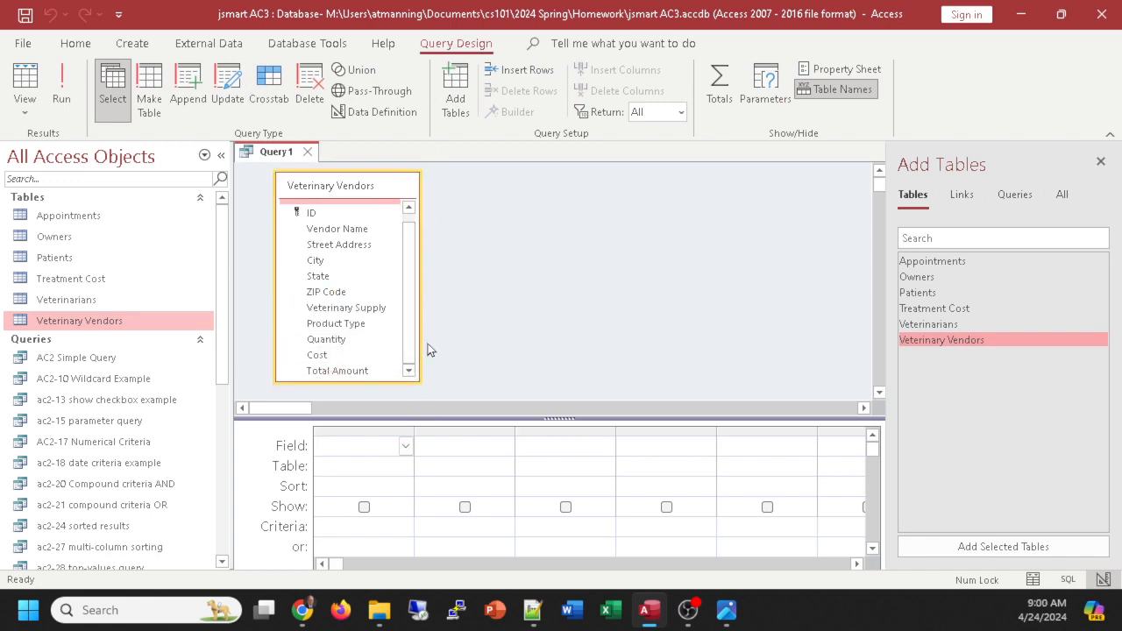
Step: Add the Product Type field to the query, enlarge the design grid and preview the query's records
{"action": "double_click", "coordinate": [336, 324]}
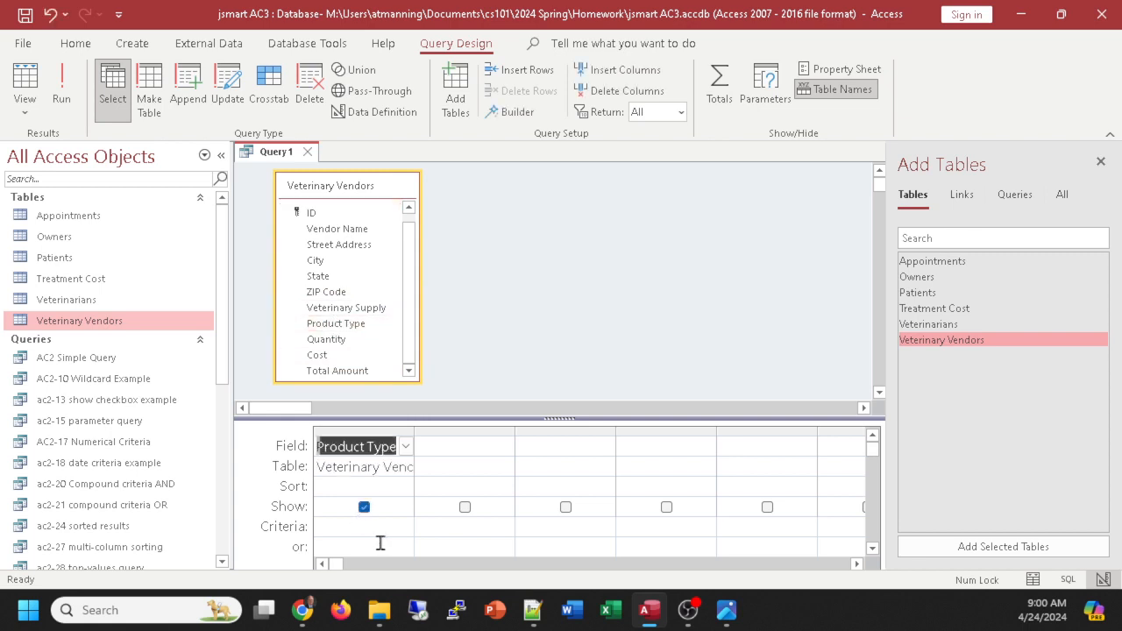
{"action": "left_click", "coordinate": [411, 417]}
{"action": "left_click_drag", "start_coordinate": [411, 417], "coordinate": [411, 396]}
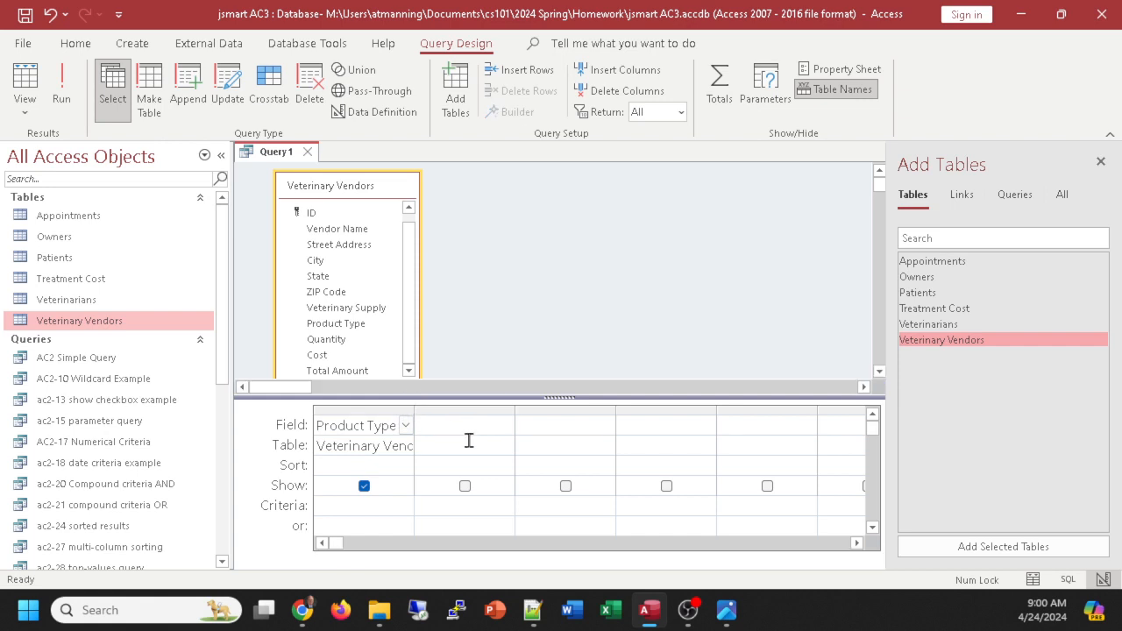
{"action": "left_click", "coordinate": [23, 77]}
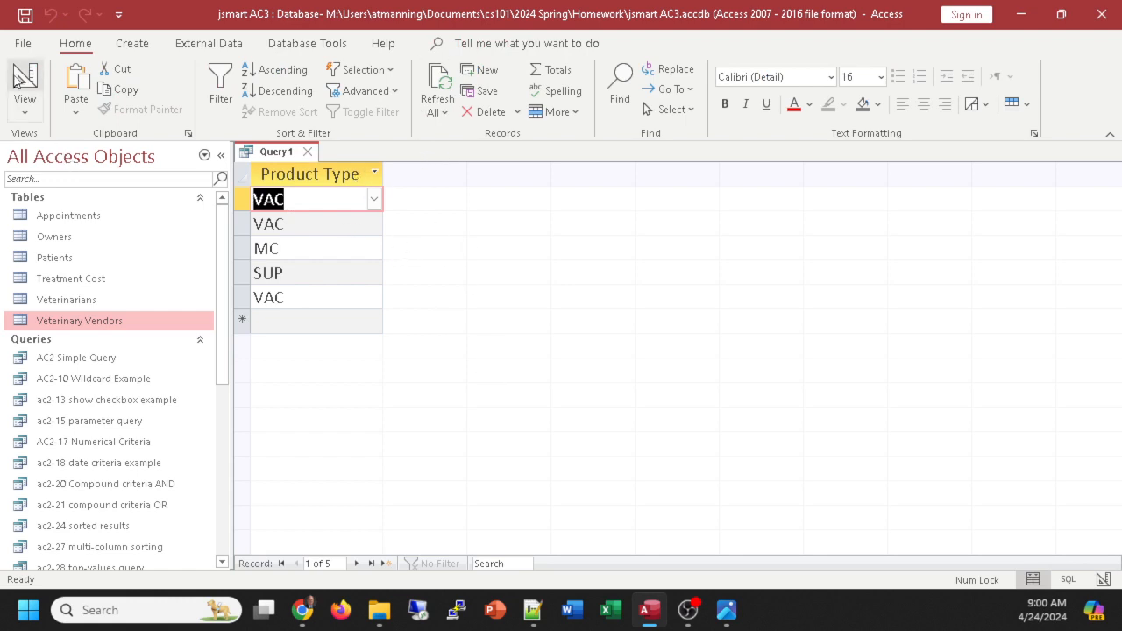
{"action": "left_click", "coordinate": [15, 80]}
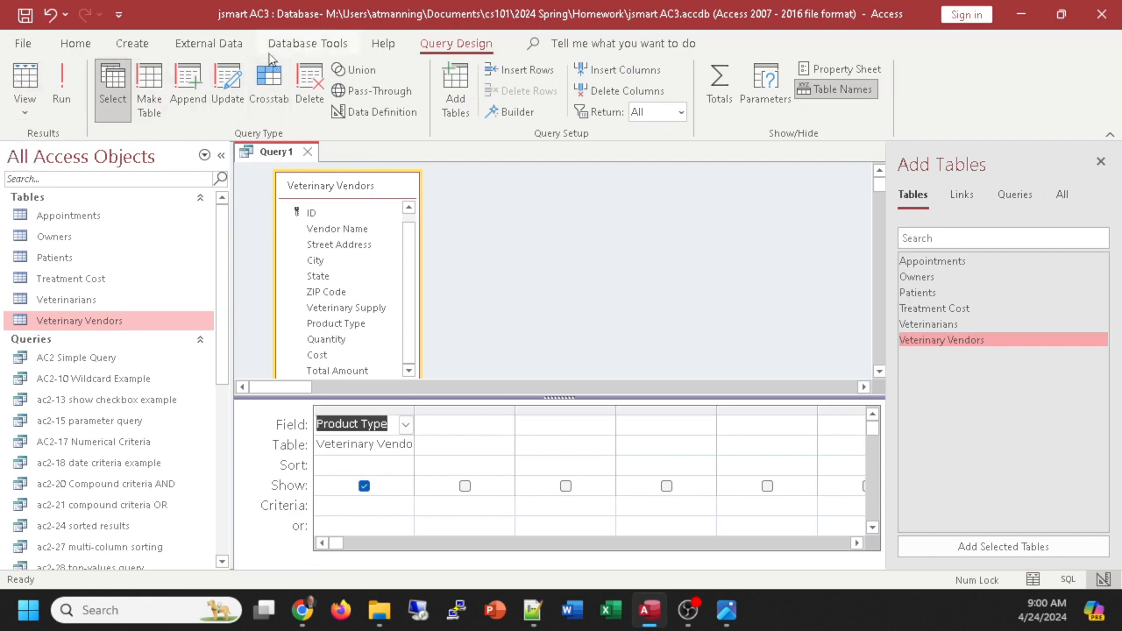
Step: Convert the query to an Update query that sets Product Type to "VAC" where the criteria is ""
{"action": "left_click", "coordinate": [231, 84]}
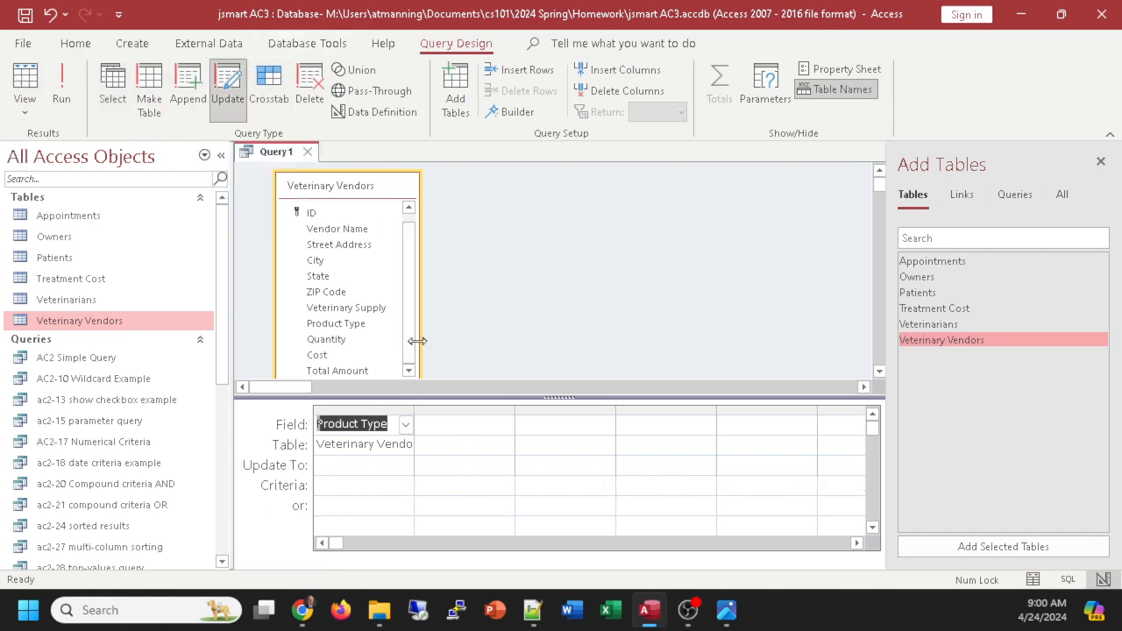
{"action": "left_click", "coordinate": [354, 464]}
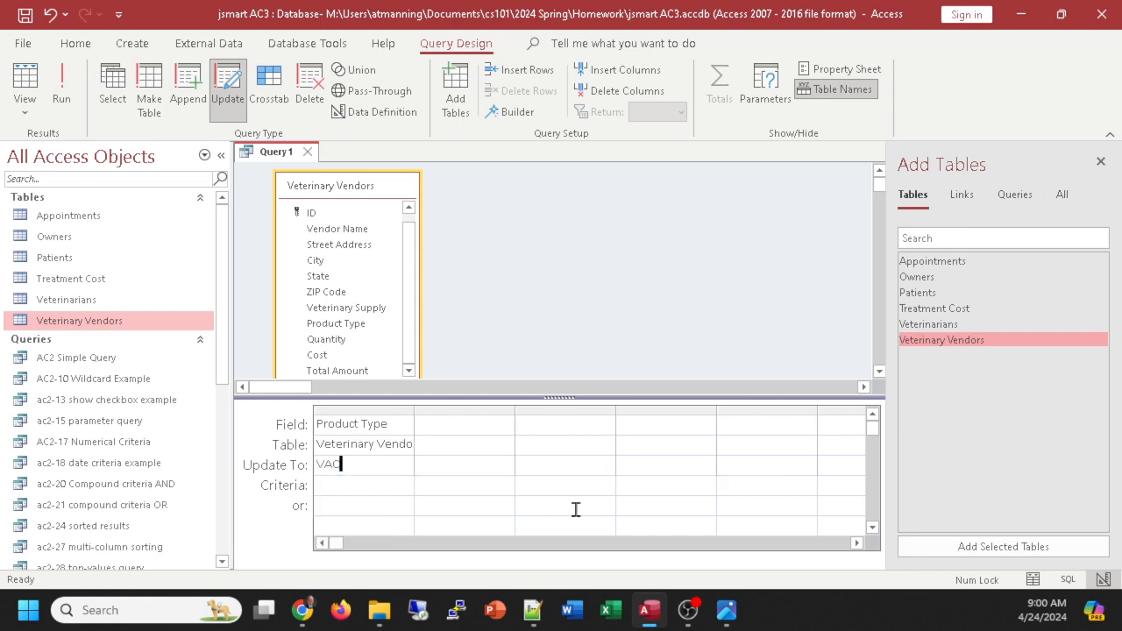
{"action": "left_click", "coordinate": [389, 487]}
{"action": "type", "text": "\"\""}
Step: Preview the records matched by the update query, and reopen the Veterinary Vendors table to check its Product Type column
{"action": "left_click", "coordinate": [24, 80]}
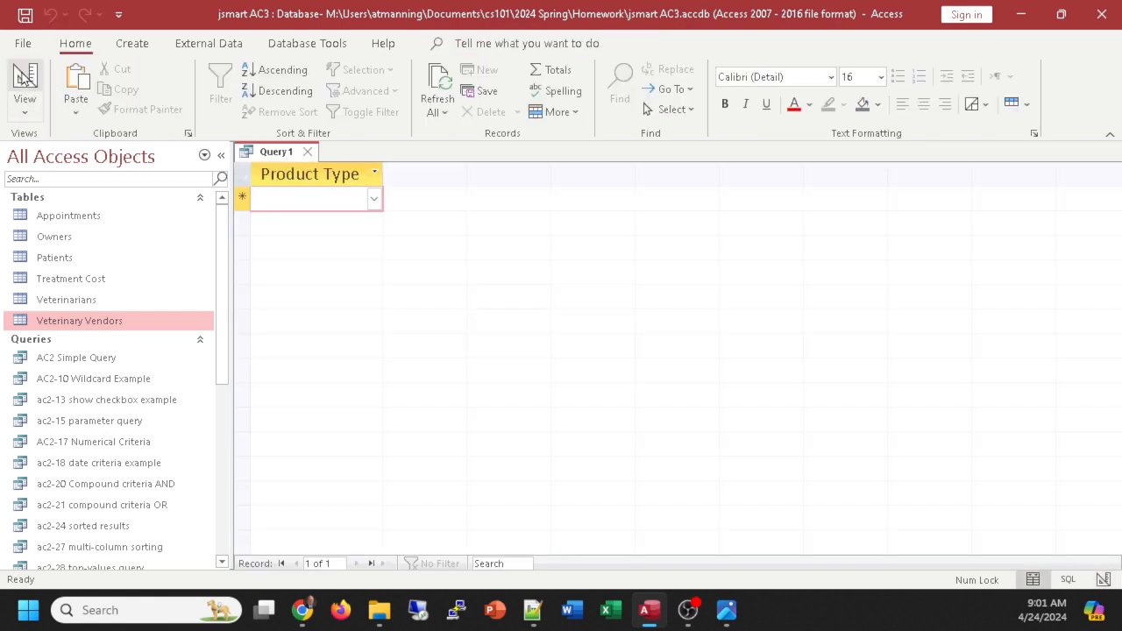
{"action": "left_click", "coordinate": [24, 77]}
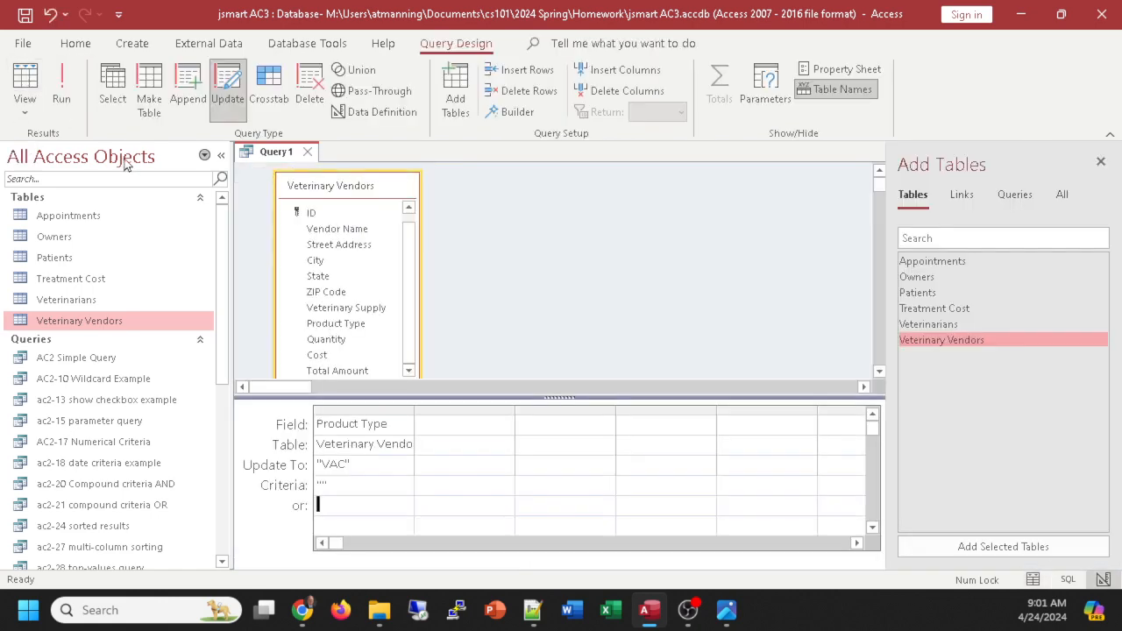
{"action": "double_click", "coordinate": [37, 326]}
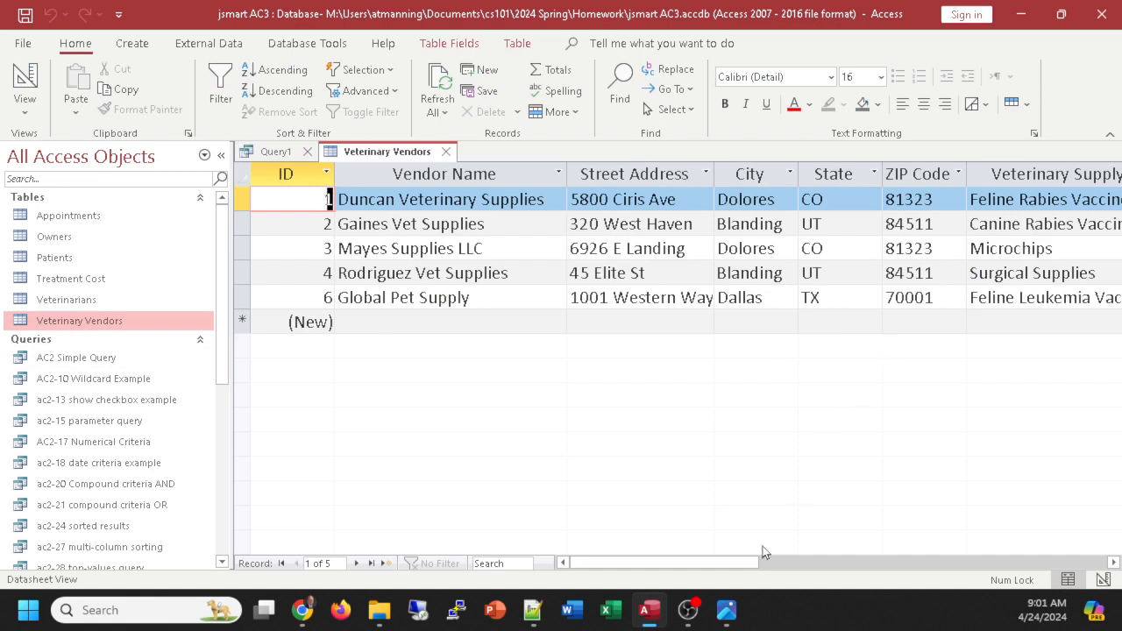
{"action": "left_click_drag", "start_coordinate": [743, 563], "coordinate": [837, 558]}
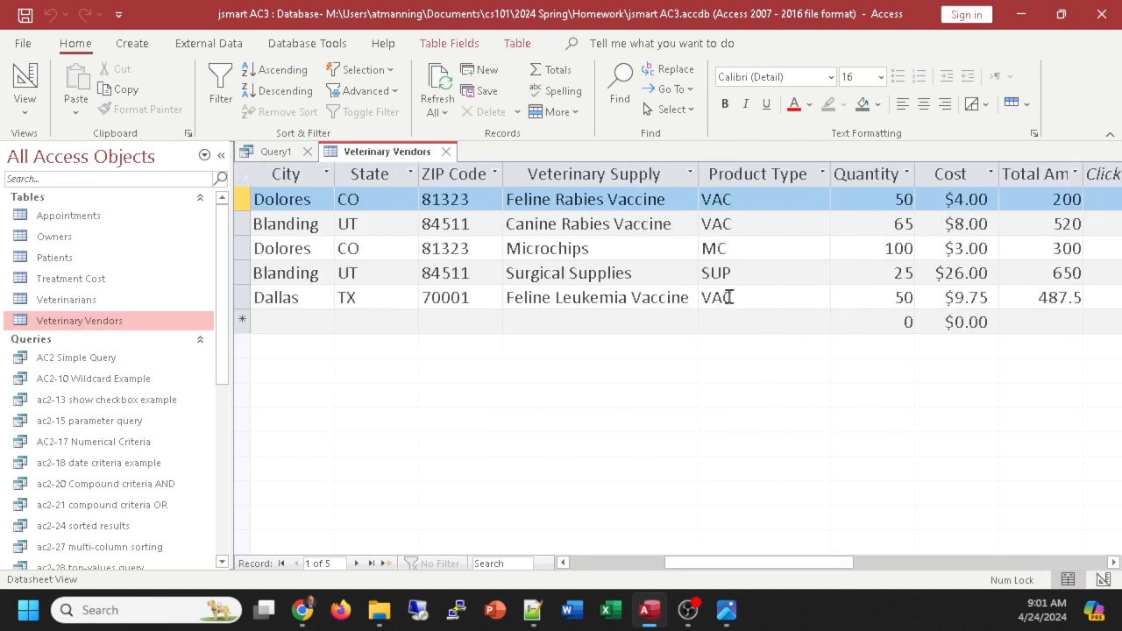
Step: Clear the Product Type value of the Feline Leukemia Vaccine record and close the Veterinary Vendors table
{"action": "left_click_drag", "start_coordinate": [752, 295], "coordinate": [693, 292]}
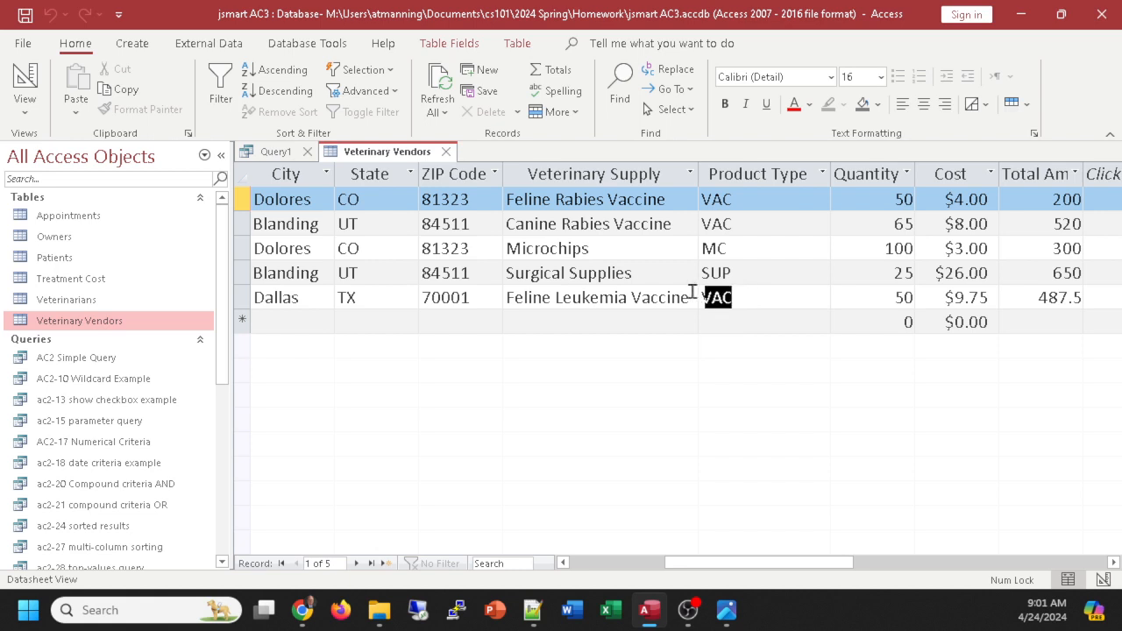
{"action": "key", "text": "BackSpace"}
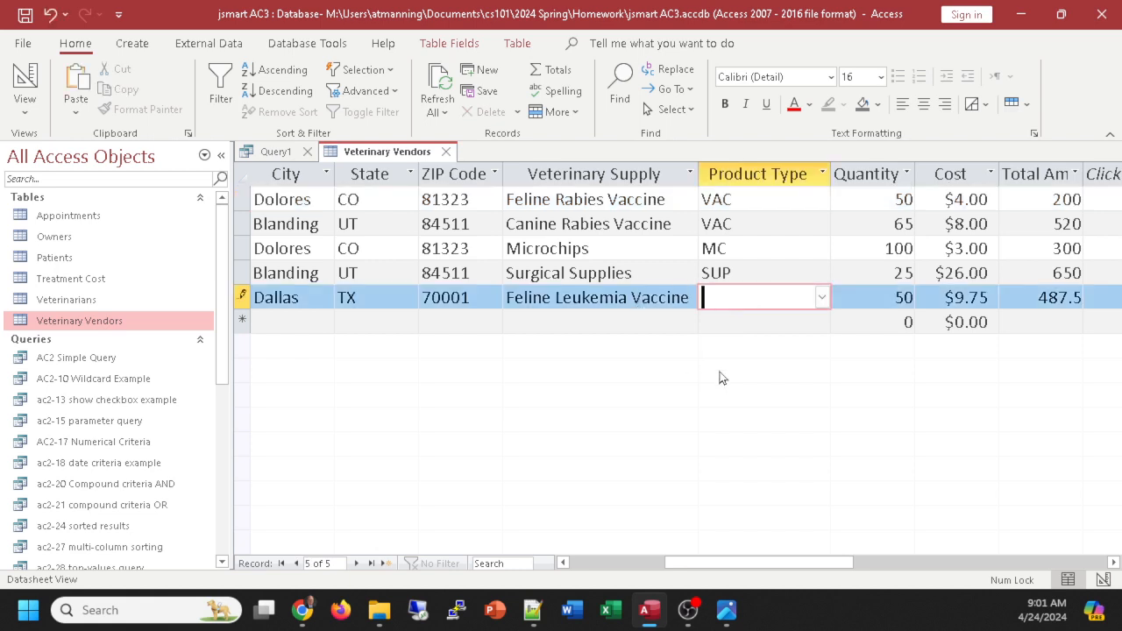
{"action": "left_click", "coordinate": [445, 150]}
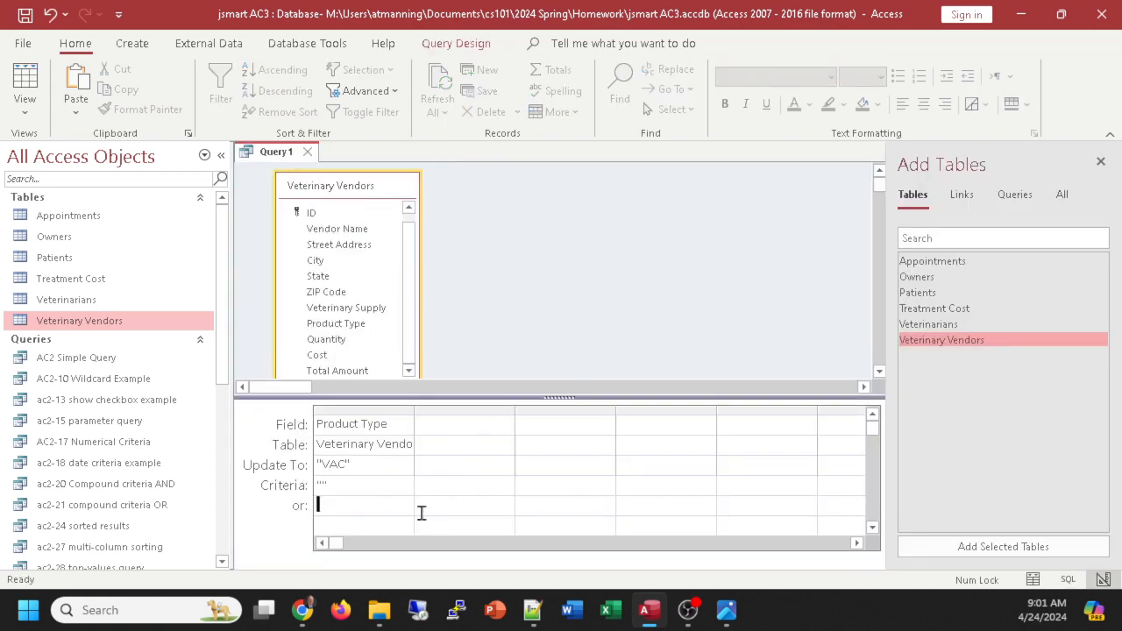
Step: Preview the update query's matches, convert it to a Select query and preview its records again
{"action": "left_click", "coordinate": [25, 78]}
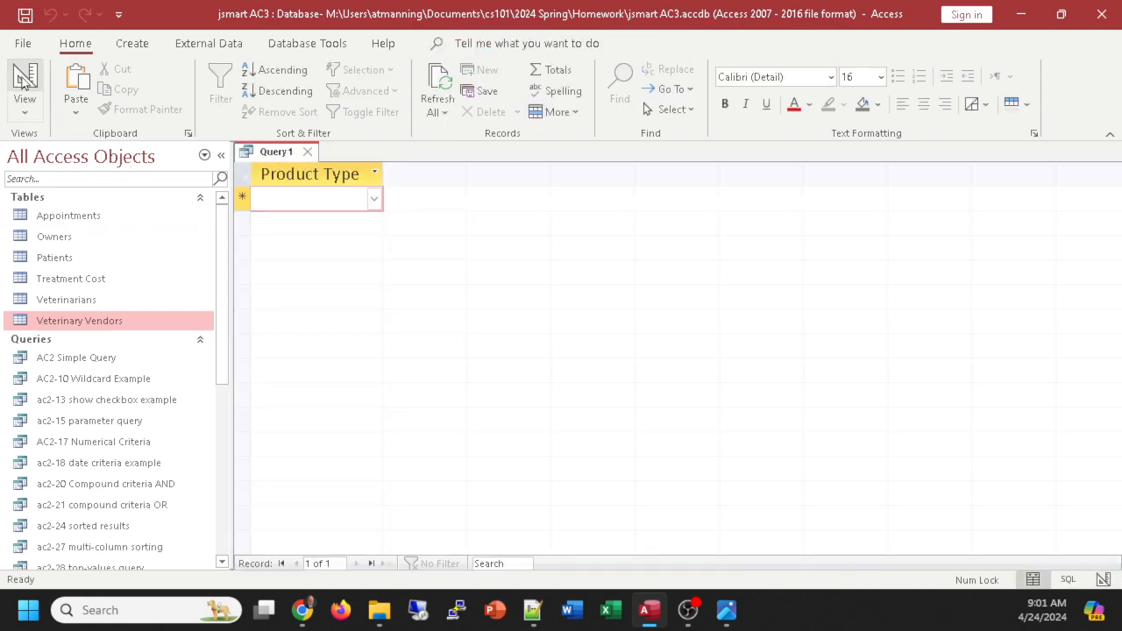
{"action": "left_click", "coordinate": [24, 79]}
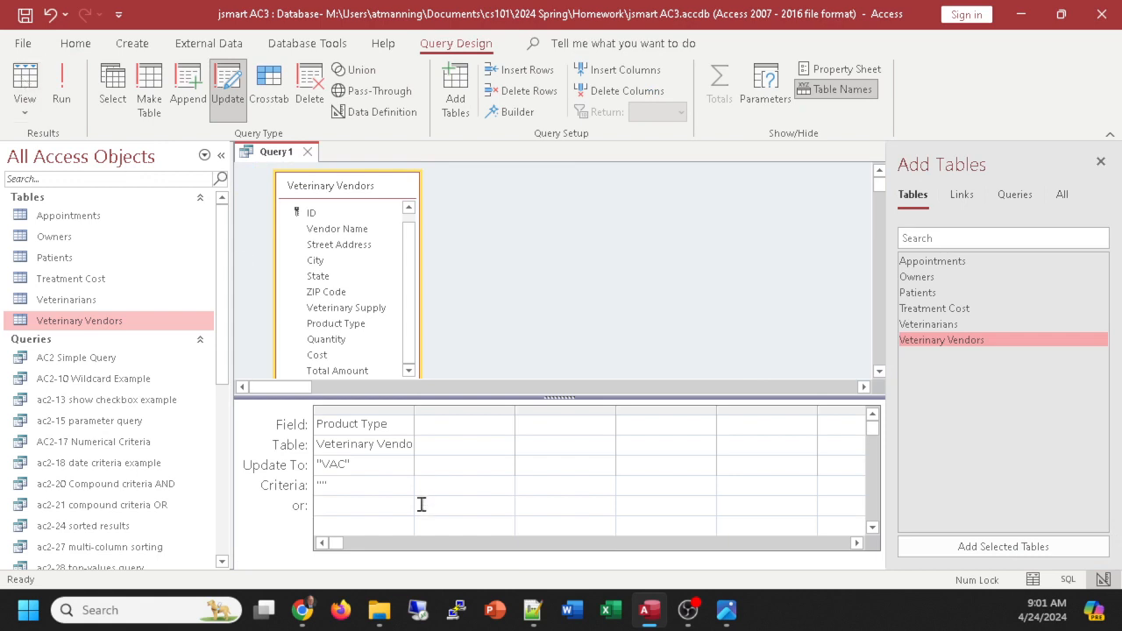
{"action": "key", "text": "Up"}
{"action": "left_click", "coordinate": [113, 85]}
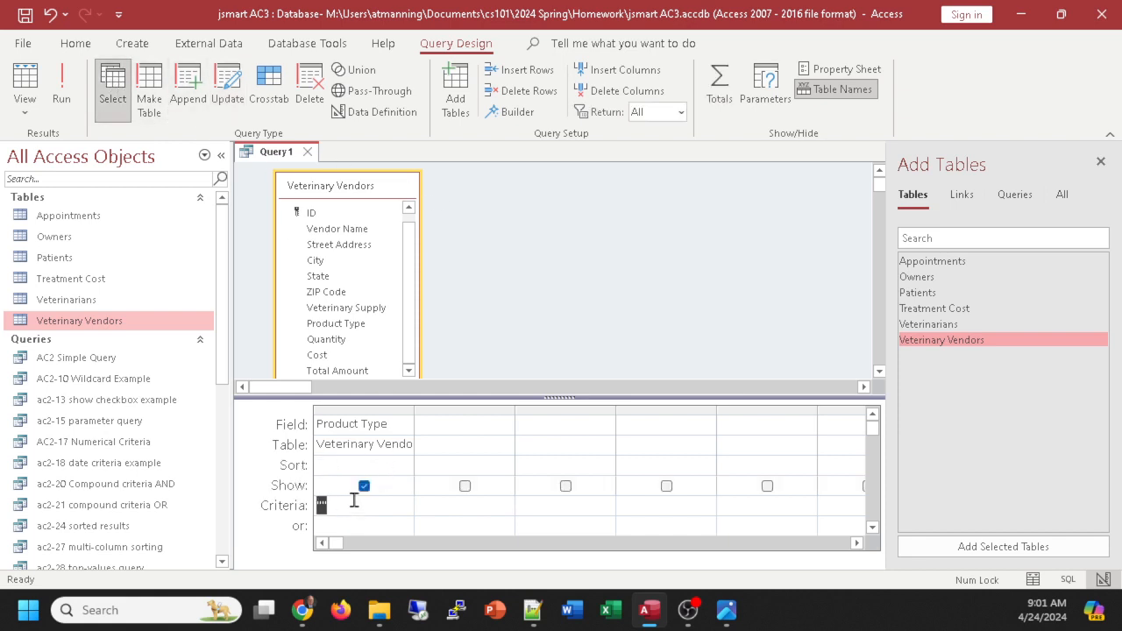
{"action": "left_click", "coordinate": [54, 98]}
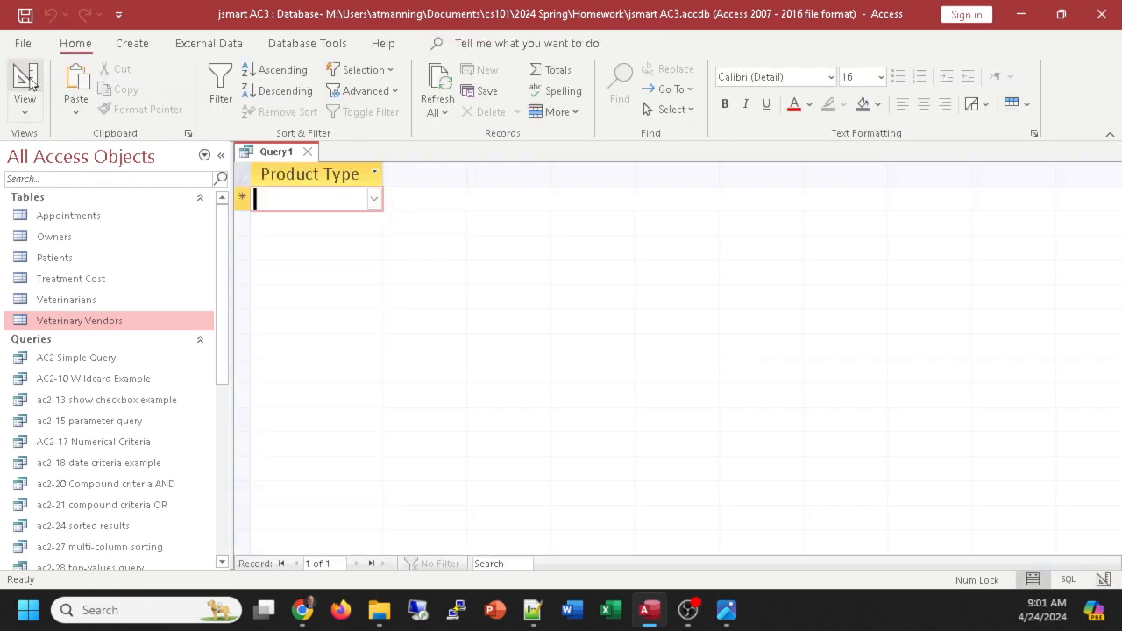
{"action": "left_click", "coordinate": [25, 87]}
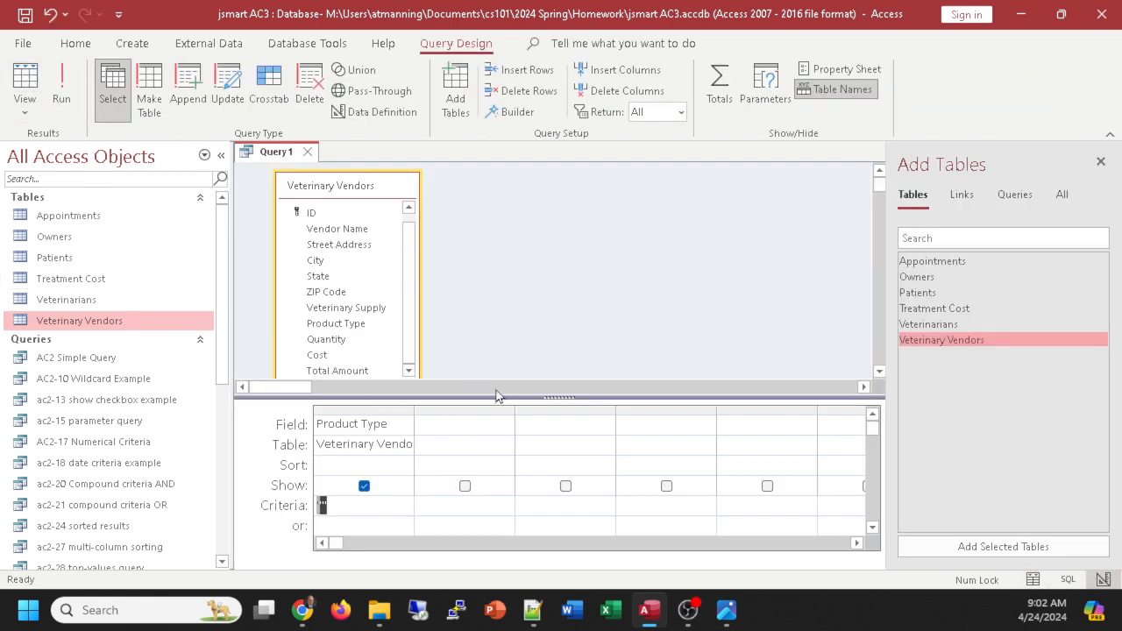
Step: Add the Vendor Name field to the query and preview its records
{"action": "double_click", "coordinate": [338, 229]}
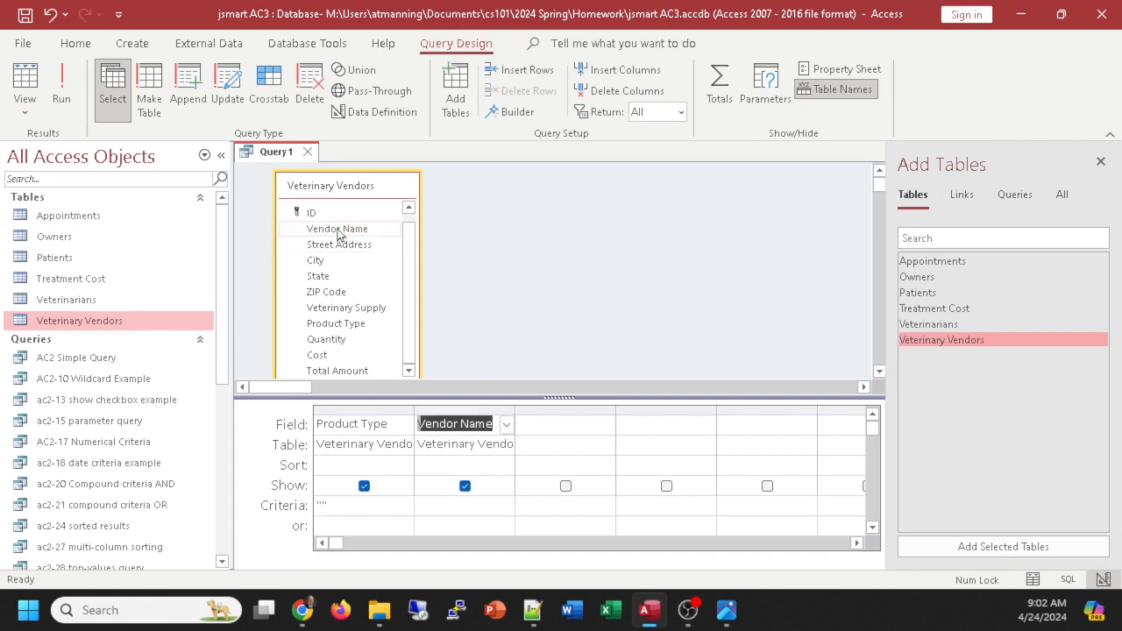
{"action": "left_click", "coordinate": [19, 82]}
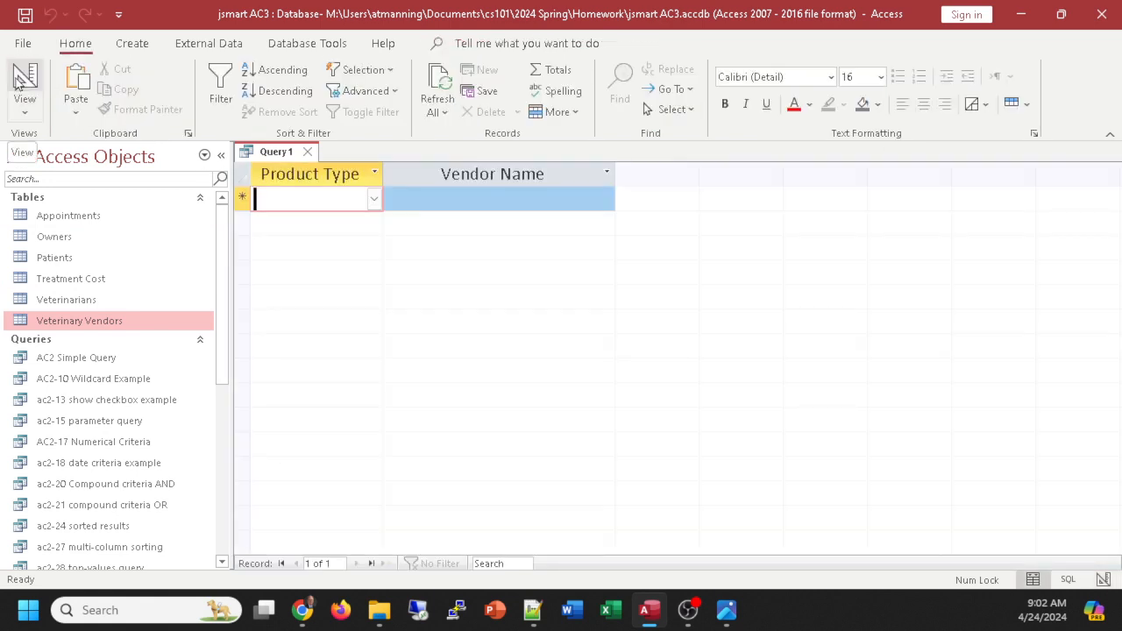
{"action": "left_click", "coordinate": [19, 80]}
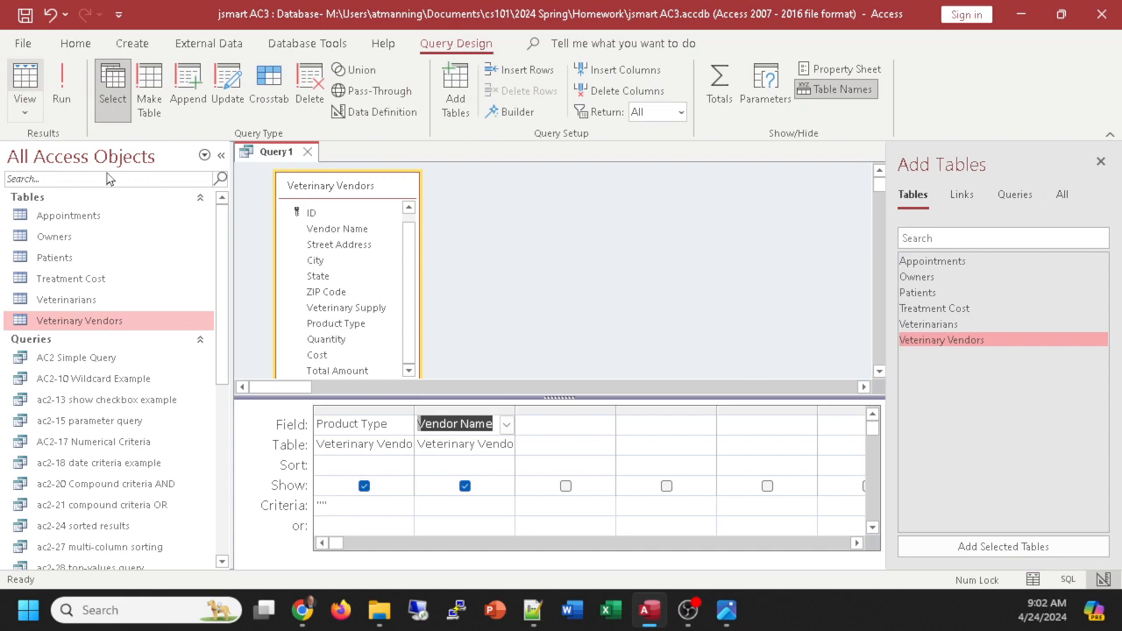
Step: Replace the Product Type criteria with "Is Null" and preview the matching records
{"action": "left_click", "coordinate": [326, 507]}
{"action": "type", "text": "is nn"}
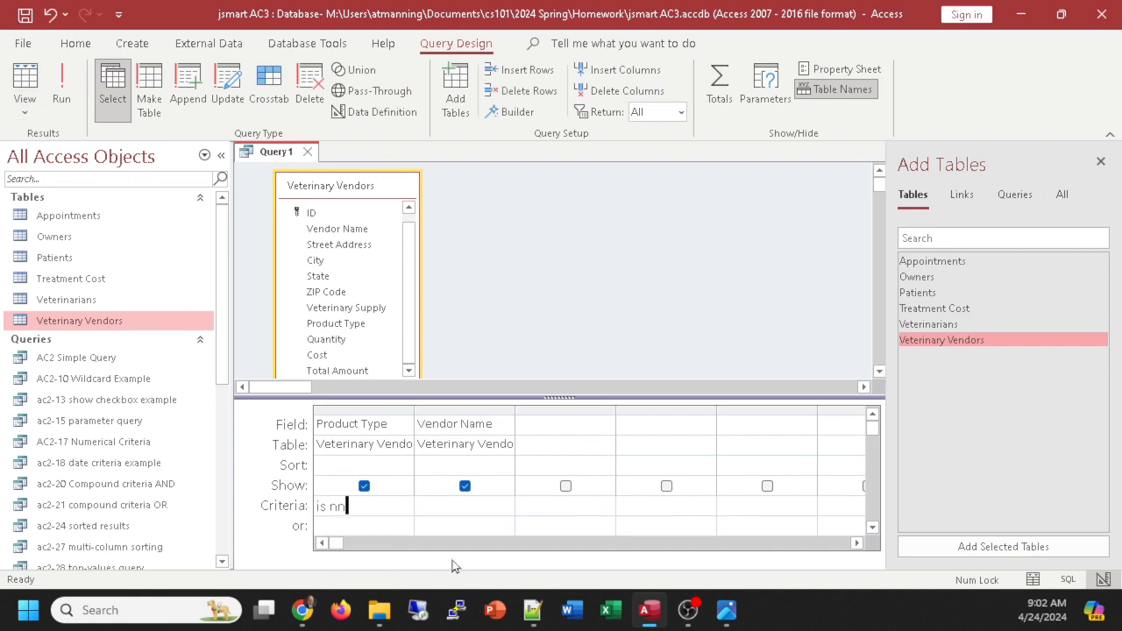
{"action": "key", "text": "BackSpace"}
{"action": "type", "text": "ull"}
{"action": "left_click", "coordinate": [25, 78]}
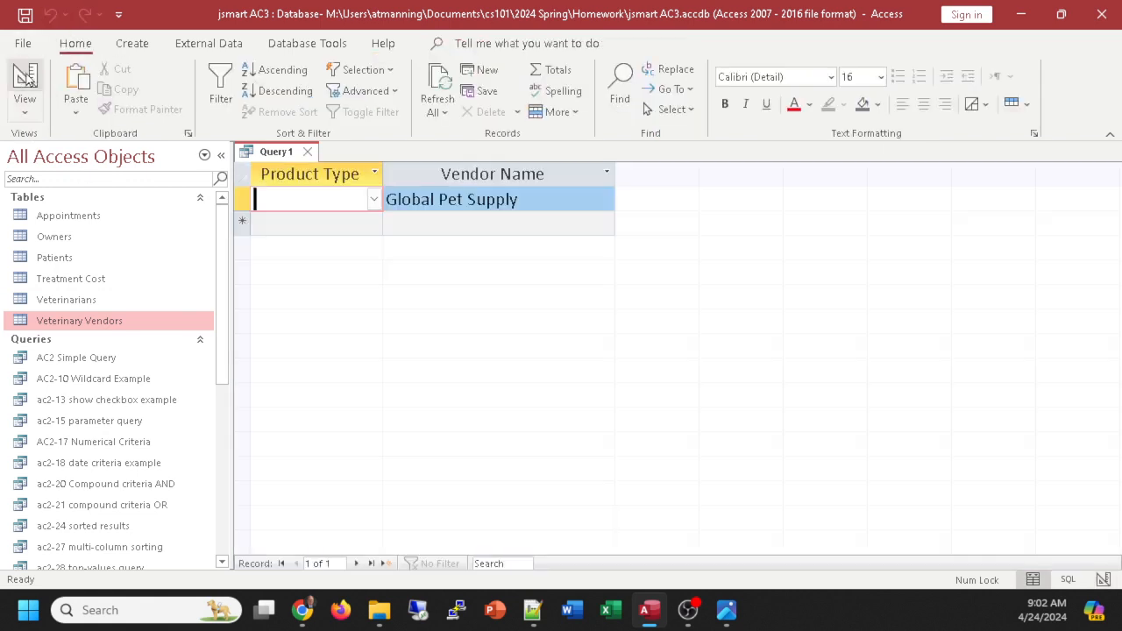
{"action": "left_click", "coordinate": [25, 77]}
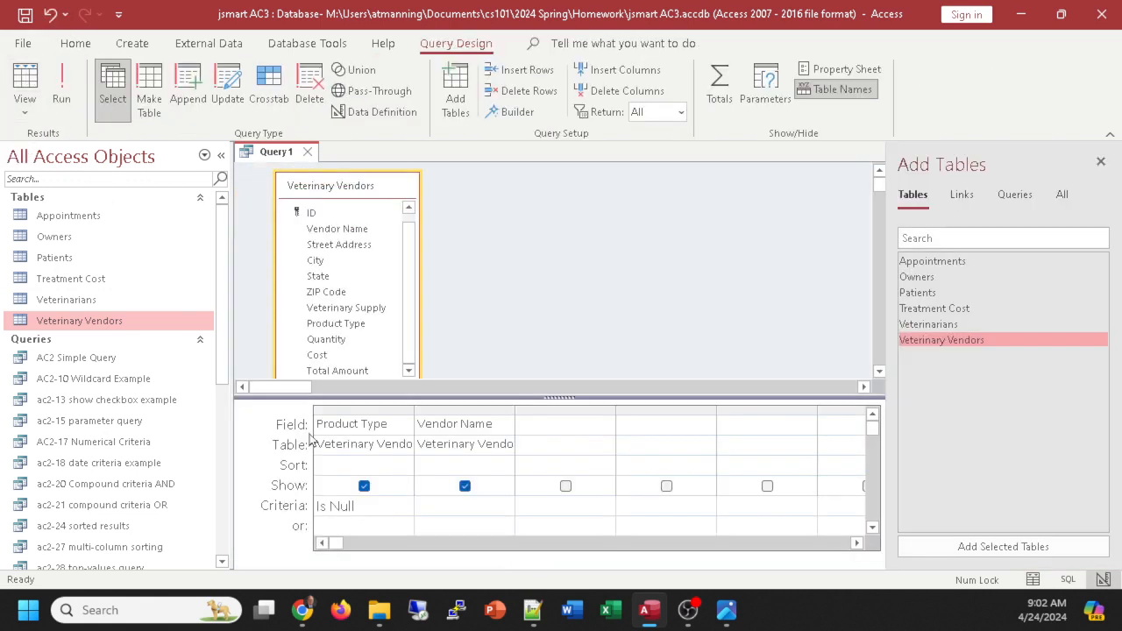
Step: Remove the Vendor Name column from the query design and convert the query back to an Update query
{"action": "left_click", "coordinate": [464, 408]}
{"action": "right_click", "coordinate": [461, 409]}
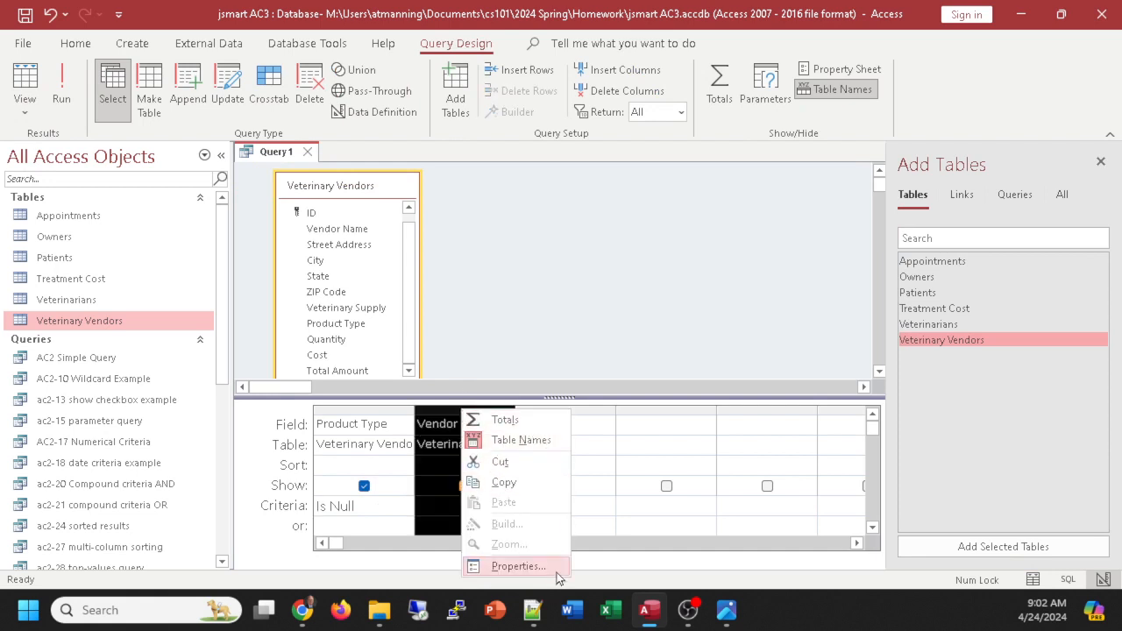
{"action": "left_click", "coordinate": [509, 461]}
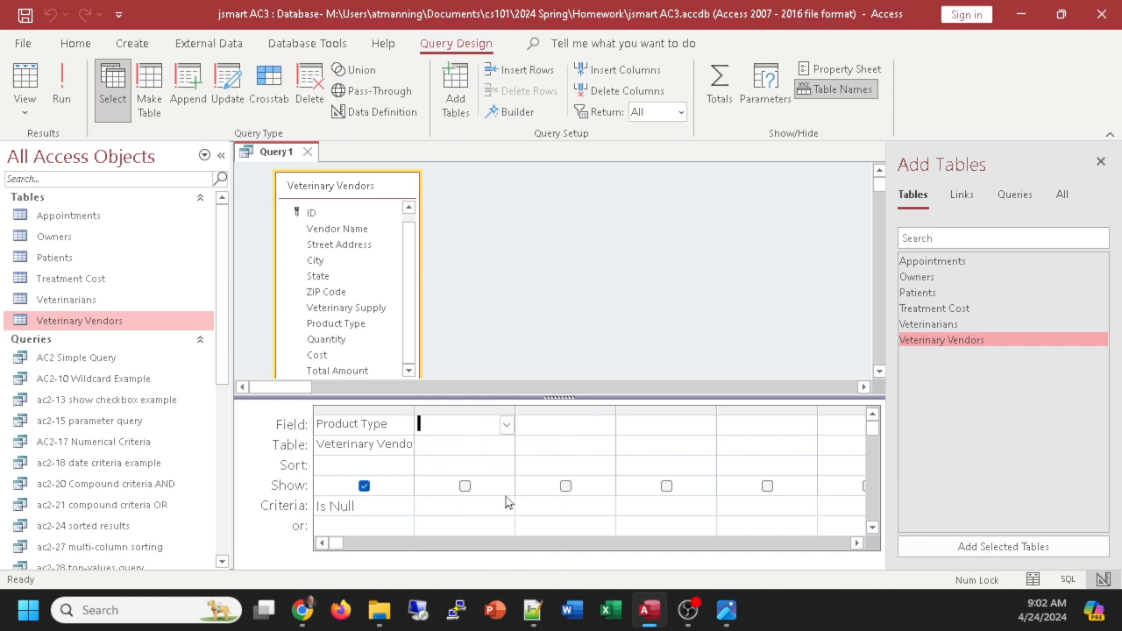
{"action": "left_click", "coordinate": [372, 507]}
{"action": "left_click", "coordinate": [355, 463]}
{"action": "left_click", "coordinate": [227, 87]}
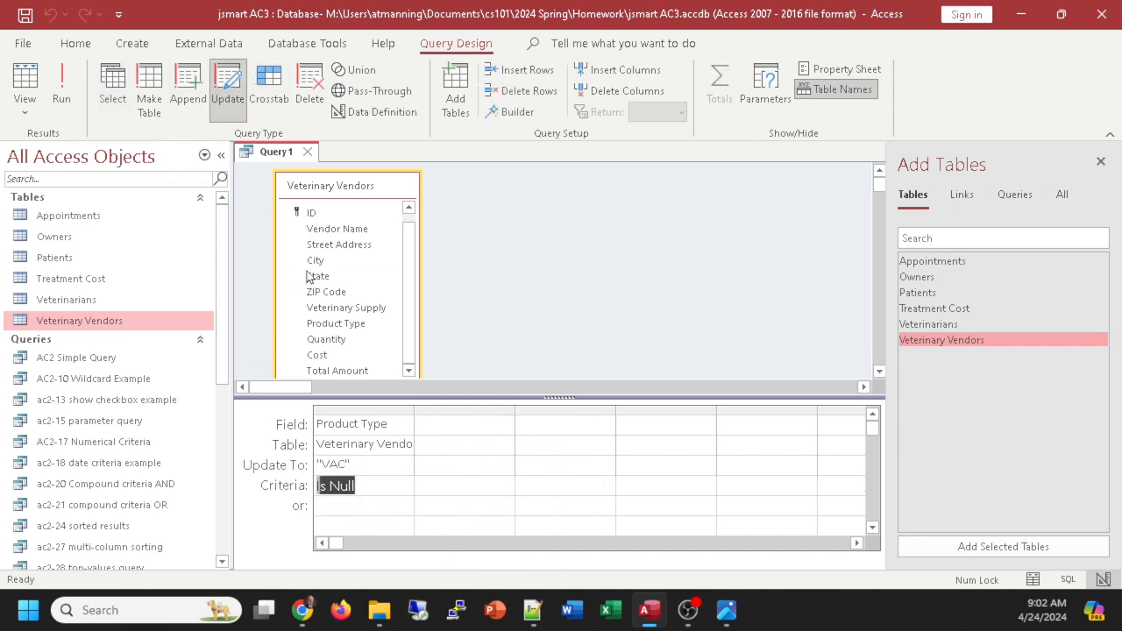
{"action": "left_click", "coordinate": [368, 507]}
{"action": "left_click", "coordinate": [382, 486]}
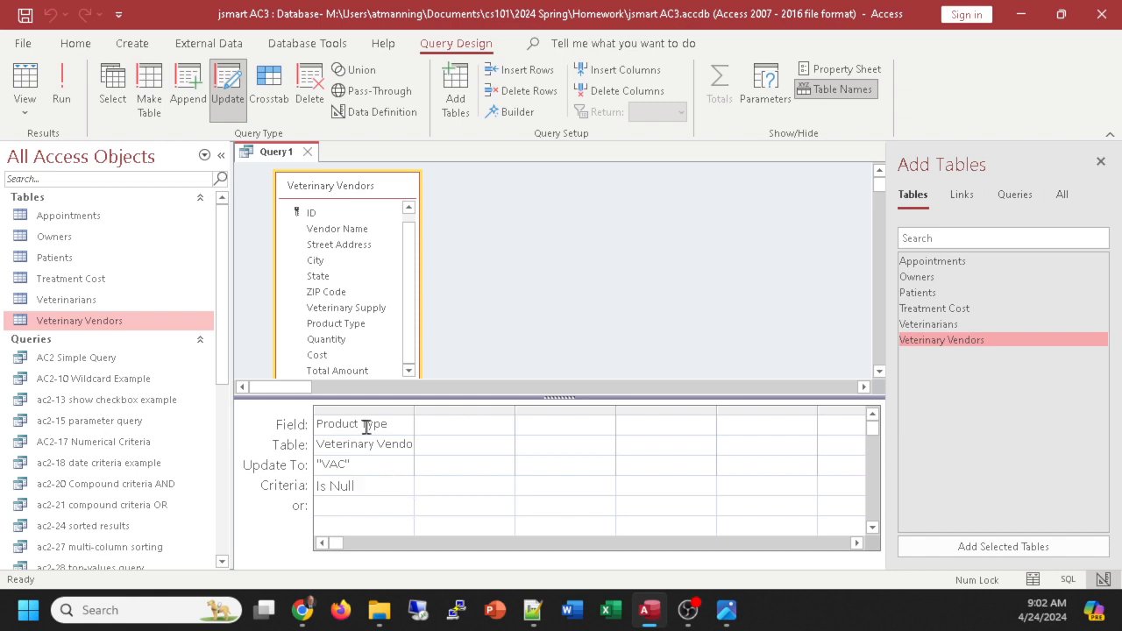
Step: Preview the record matched by the Is Null criteria, then run the update query and accept the update
{"action": "left_click", "coordinate": [35, 79]}
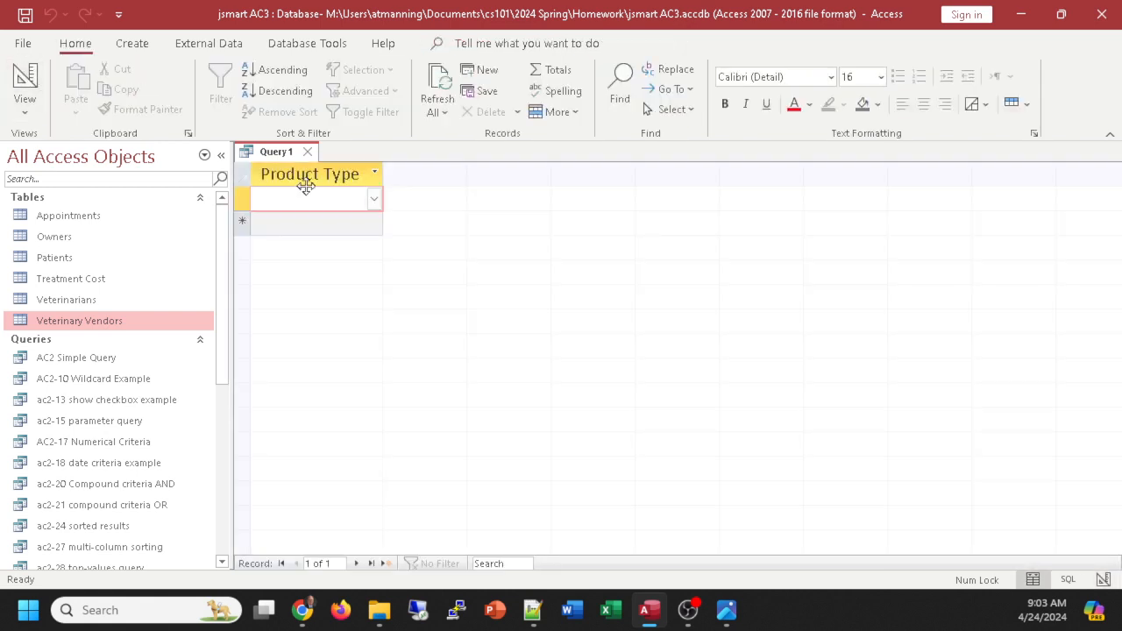
{"action": "left_click", "coordinate": [28, 81]}
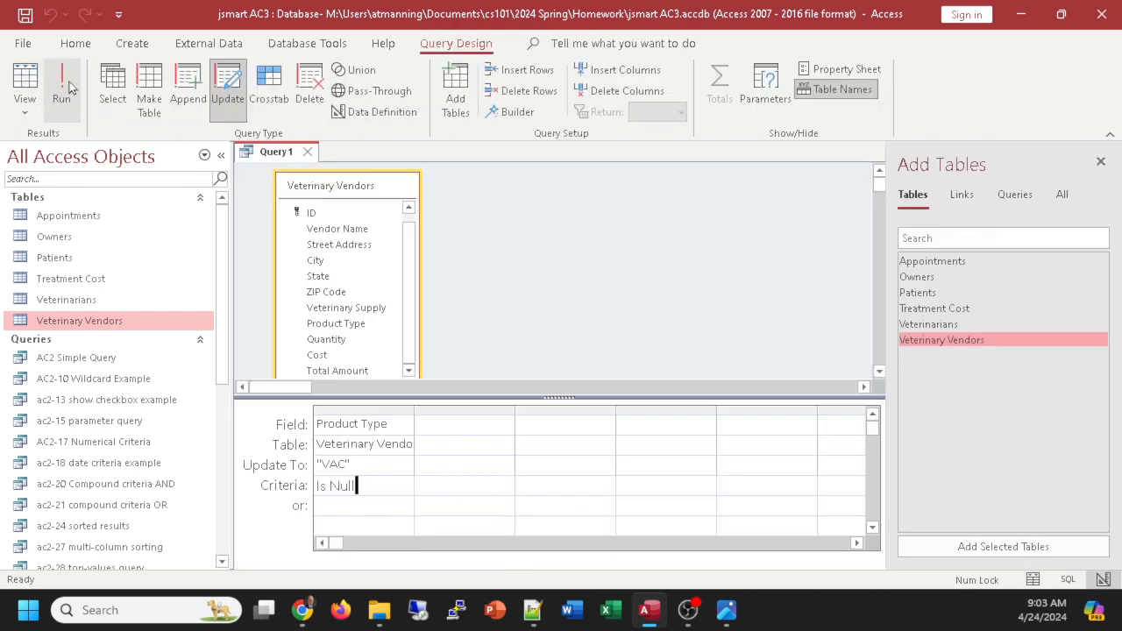
{"action": "left_click", "coordinate": [63, 86]}
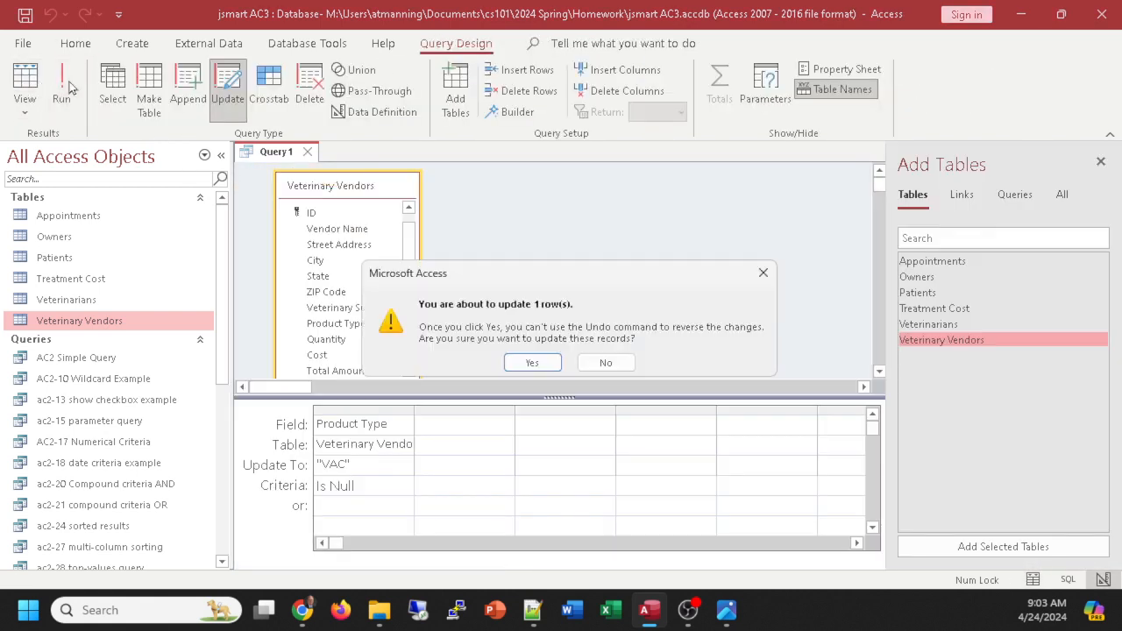
{"action": "left_click", "coordinate": [532, 363]}
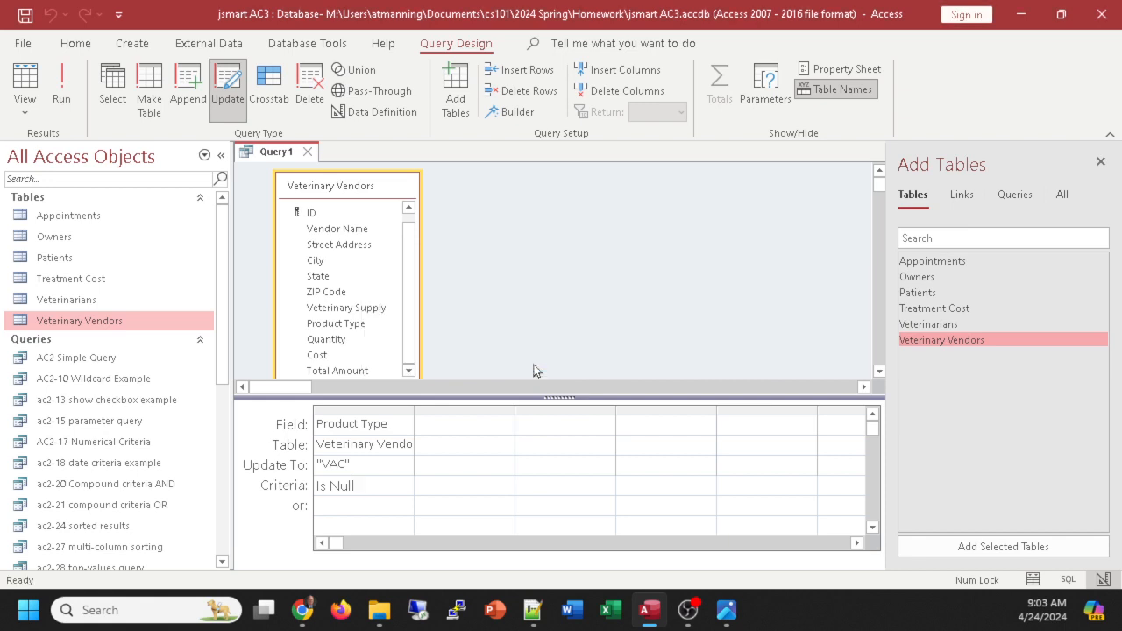
Step: Open the Veterinary Vendors table, check the Product Type of the Feline Leukemia Vaccine record, and close the table
{"action": "left_click", "coordinate": [81, 322]}
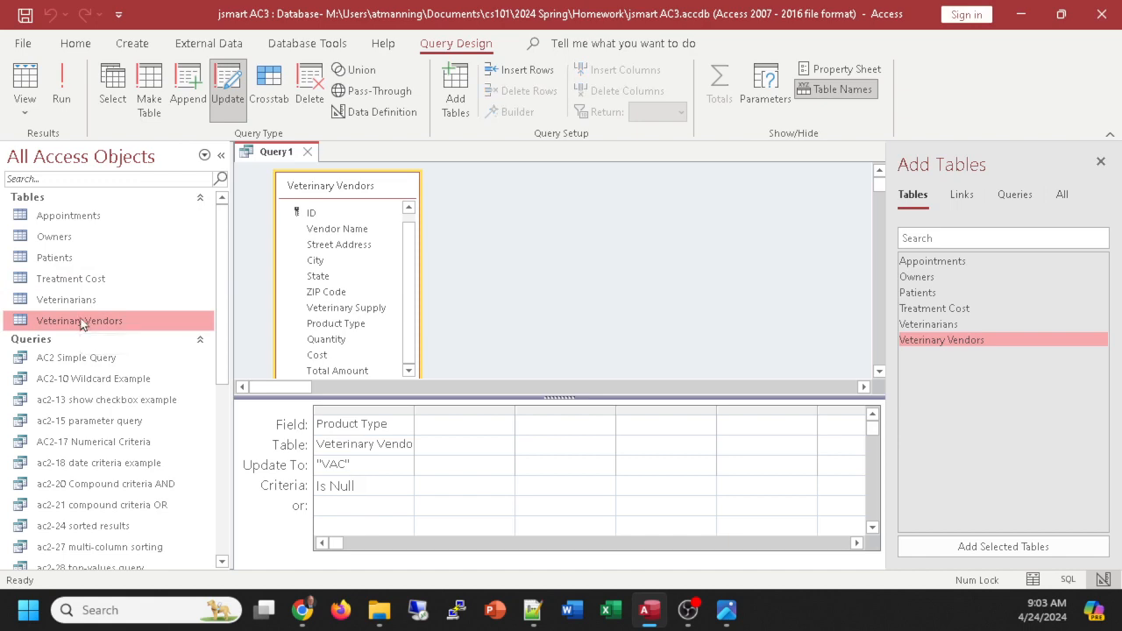
{"action": "double_click", "coordinate": [81, 322]}
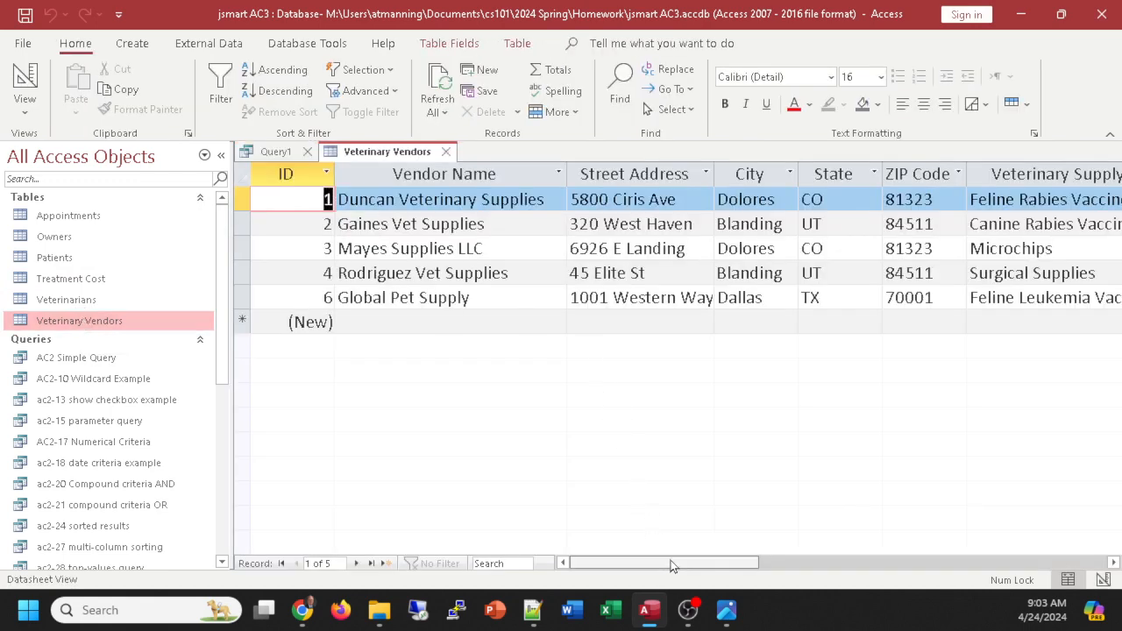
{"action": "left_click_drag", "start_coordinate": [671, 566], "coordinate": [735, 564]}
{"action": "left_click", "coordinate": [896, 291]}
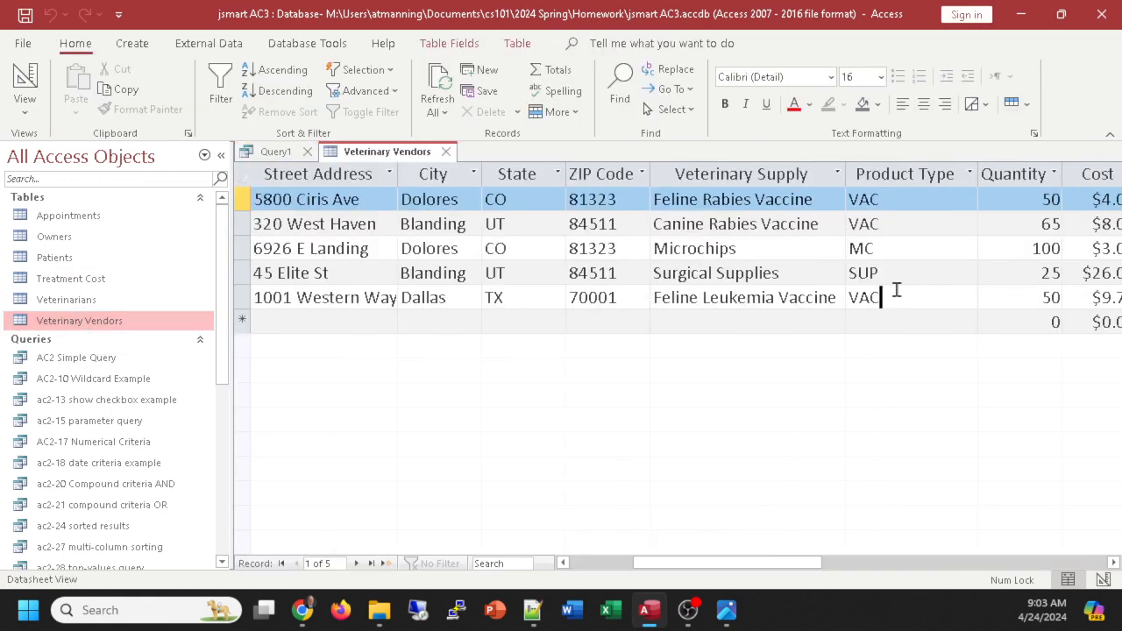
{"action": "left_click_drag", "start_coordinate": [895, 291], "coordinate": [834, 285]}
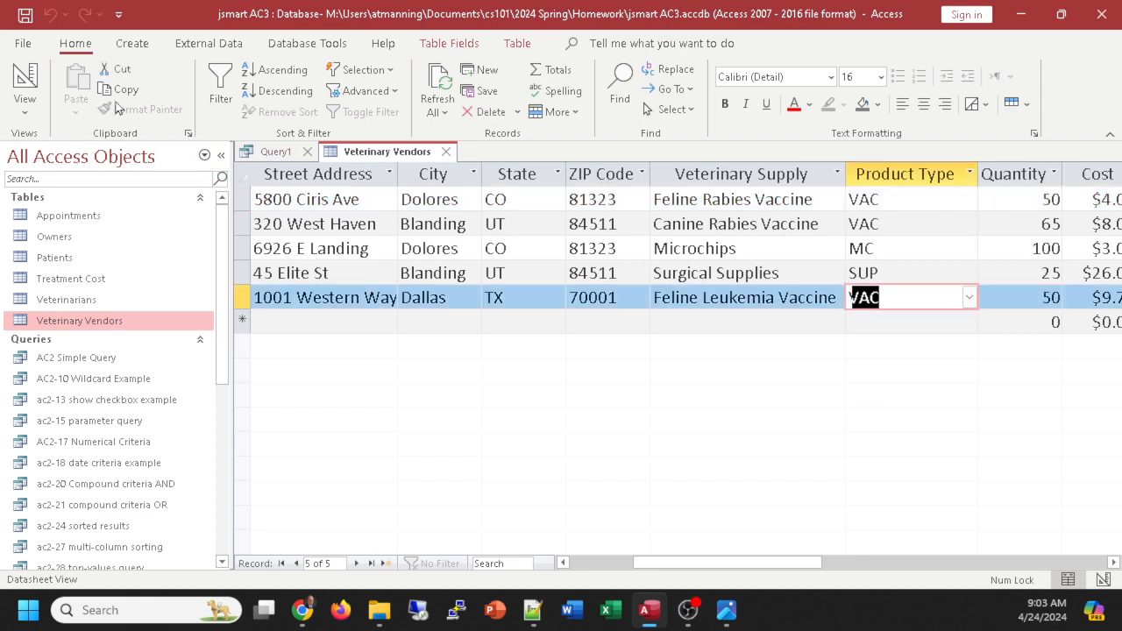
{"action": "left_click", "coordinate": [21, 78]}
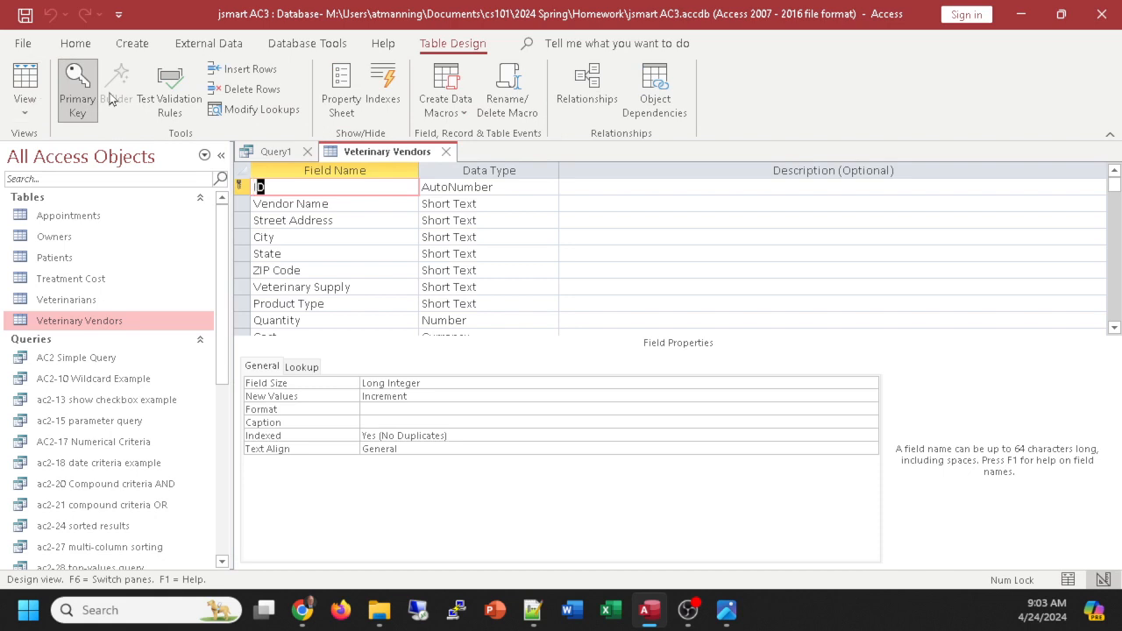
{"action": "left_click", "coordinate": [25, 81]}
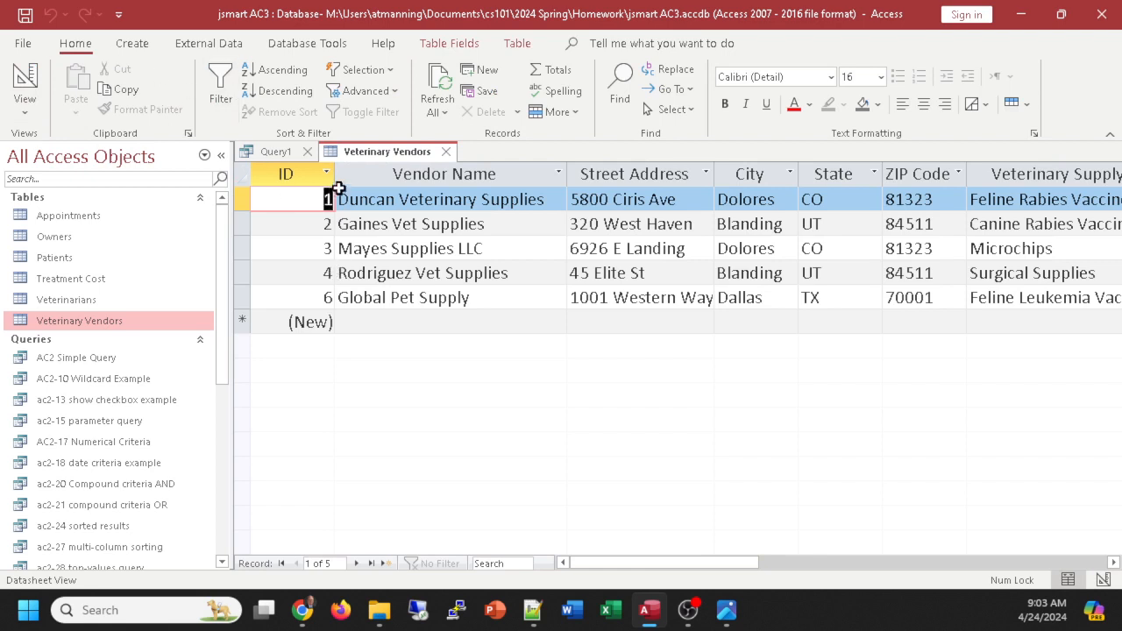
{"action": "left_click", "coordinate": [446, 153]}
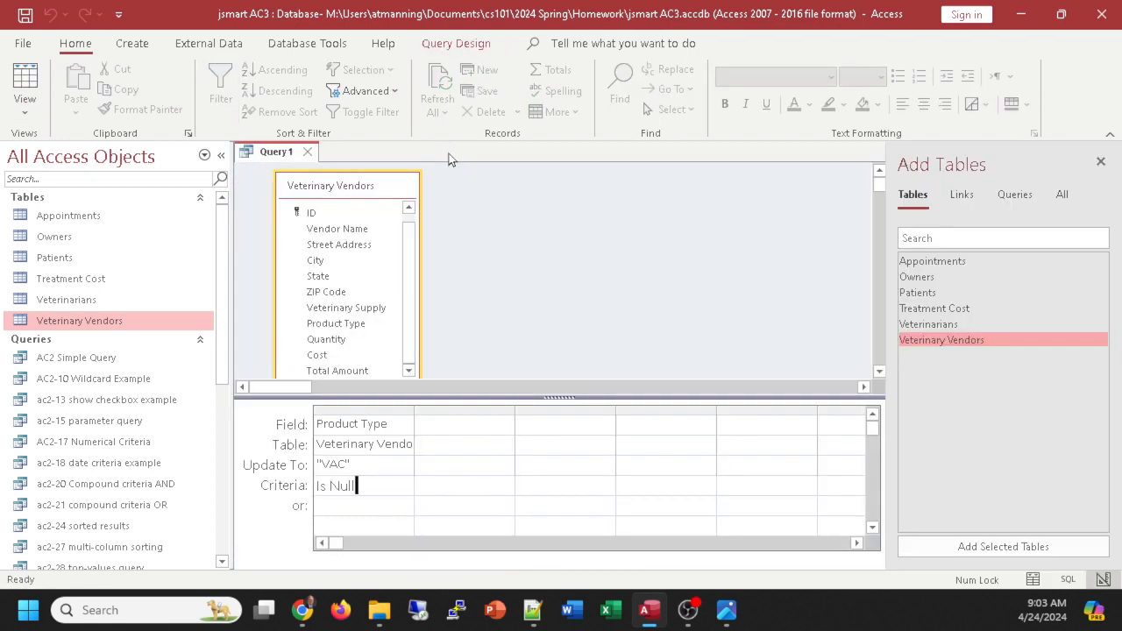
Step: Preview the update query's matching records and run it a second time, accepting the update
{"action": "left_click", "coordinate": [26, 77]}
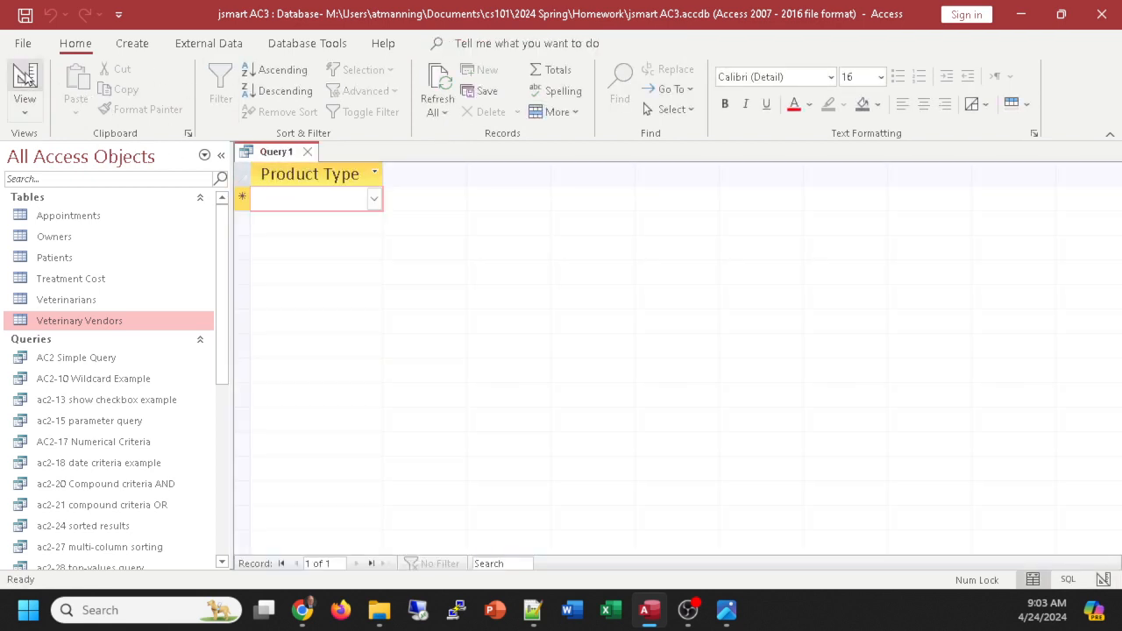
{"action": "left_click", "coordinate": [25, 77]}
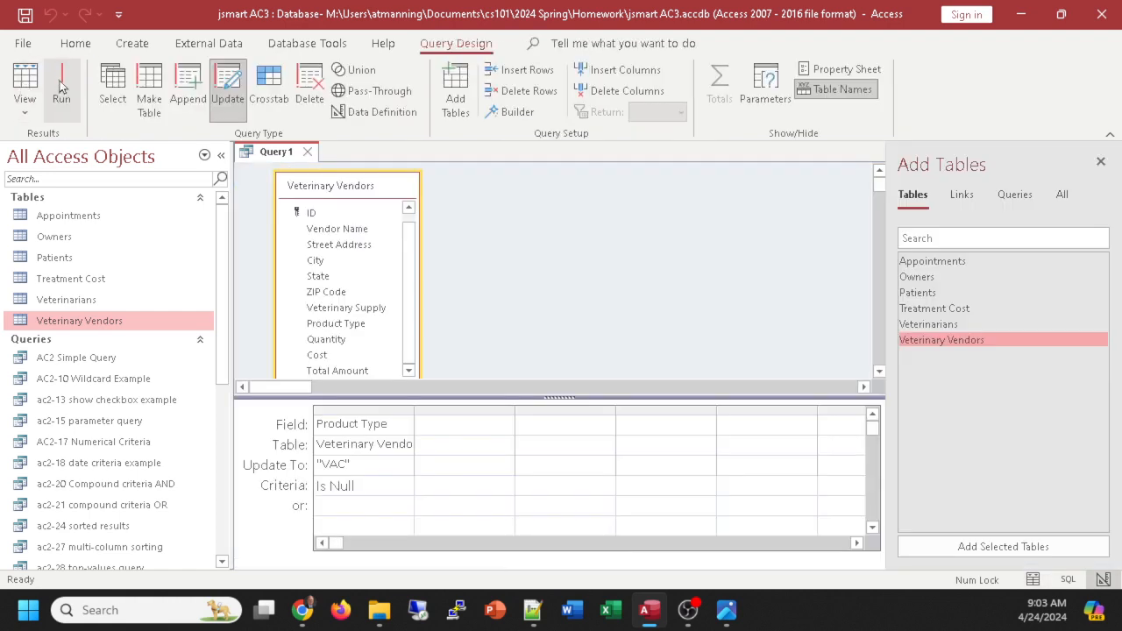
{"action": "left_click", "coordinate": [63, 91]}
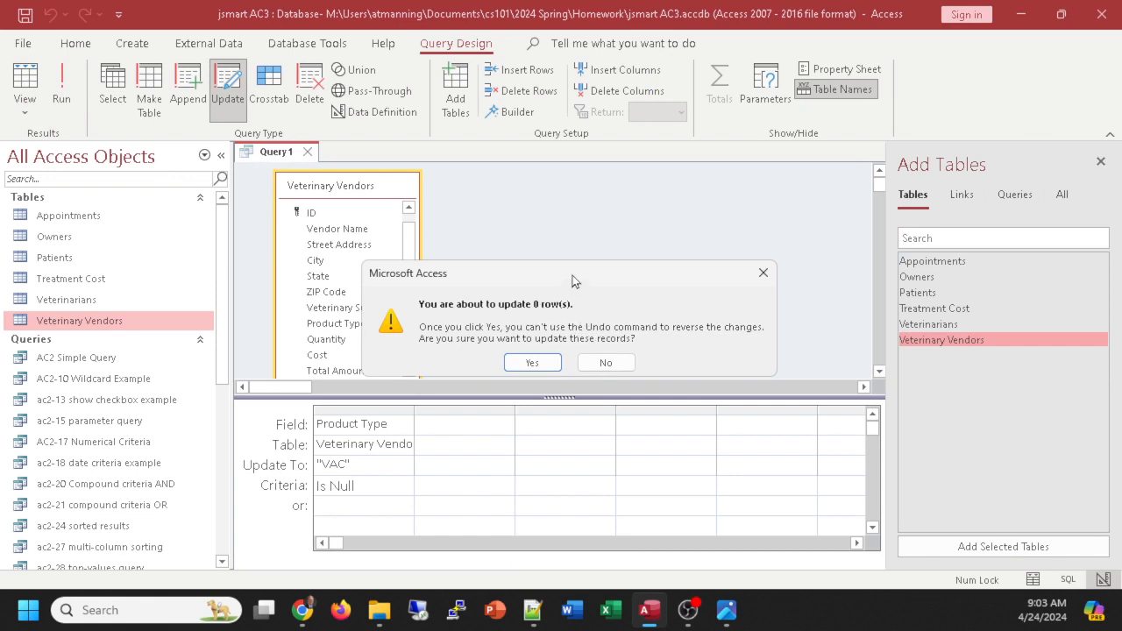
{"action": "left_click_drag", "start_coordinate": [572, 281], "coordinate": [670, 197]}
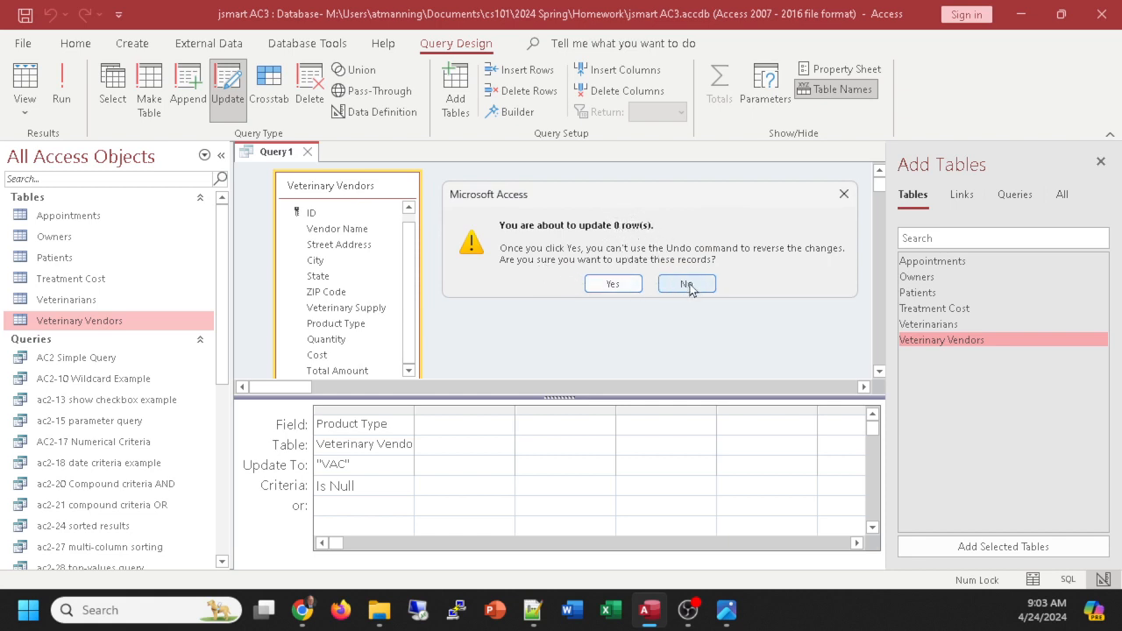
{"action": "left_click", "coordinate": [611, 284]}
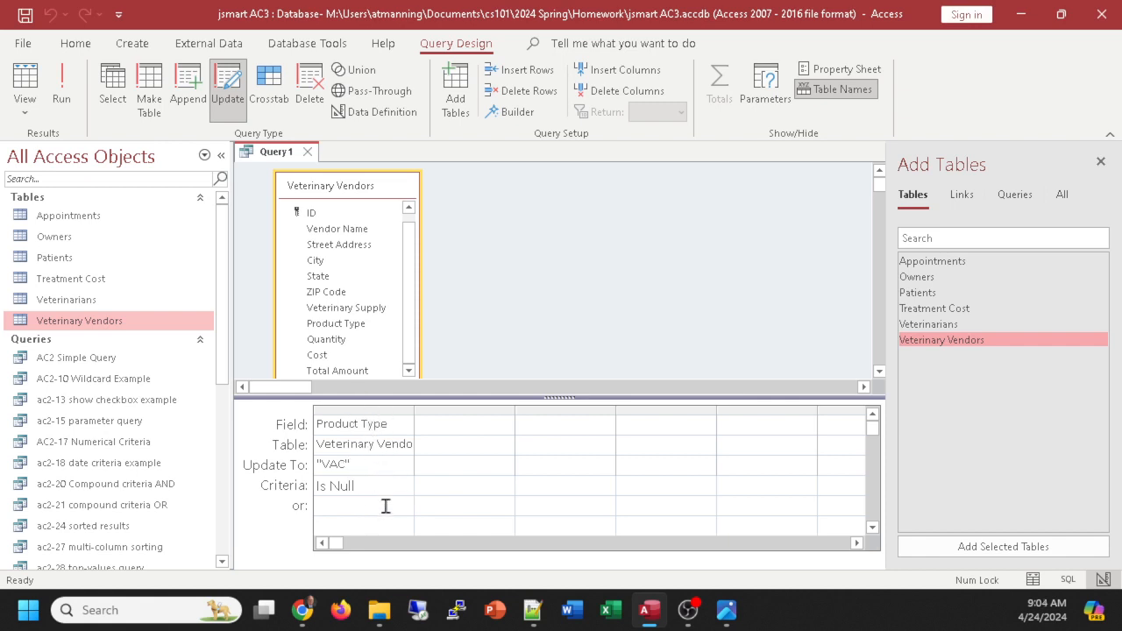
{"action": "left_click", "coordinate": [300, 487]}
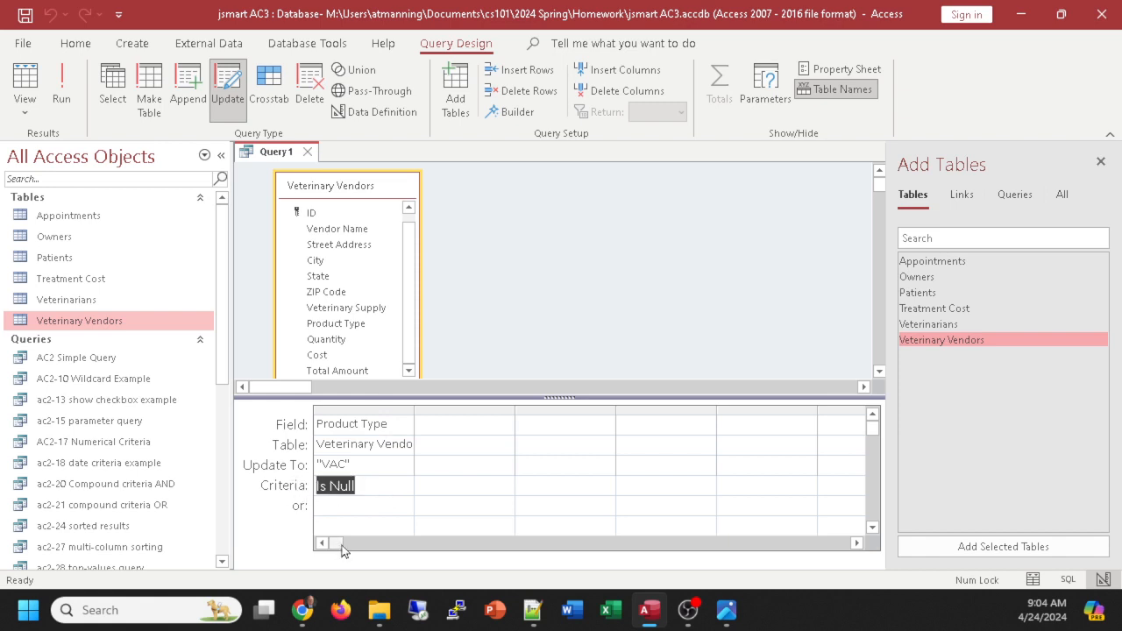
Step: Shorten the Veterinary Vendors field list in the query design so that it fits inside its pane
{"action": "left_click", "coordinate": [366, 486]}
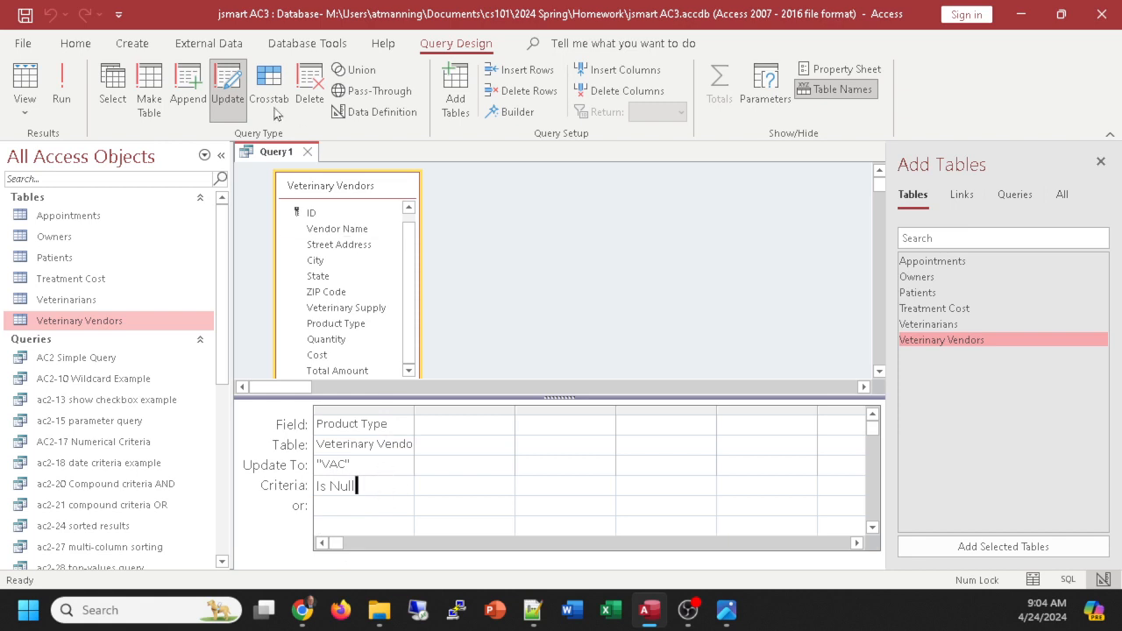
{"action": "left_click", "coordinate": [227, 79]}
{"action": "left_click_drag", "start_coordinate": [403, 399], "coordinate": [401, 425]}
{"action": "left_click_drag", "start_coordinate": [359, 378], "coordinate": [358, 367]}
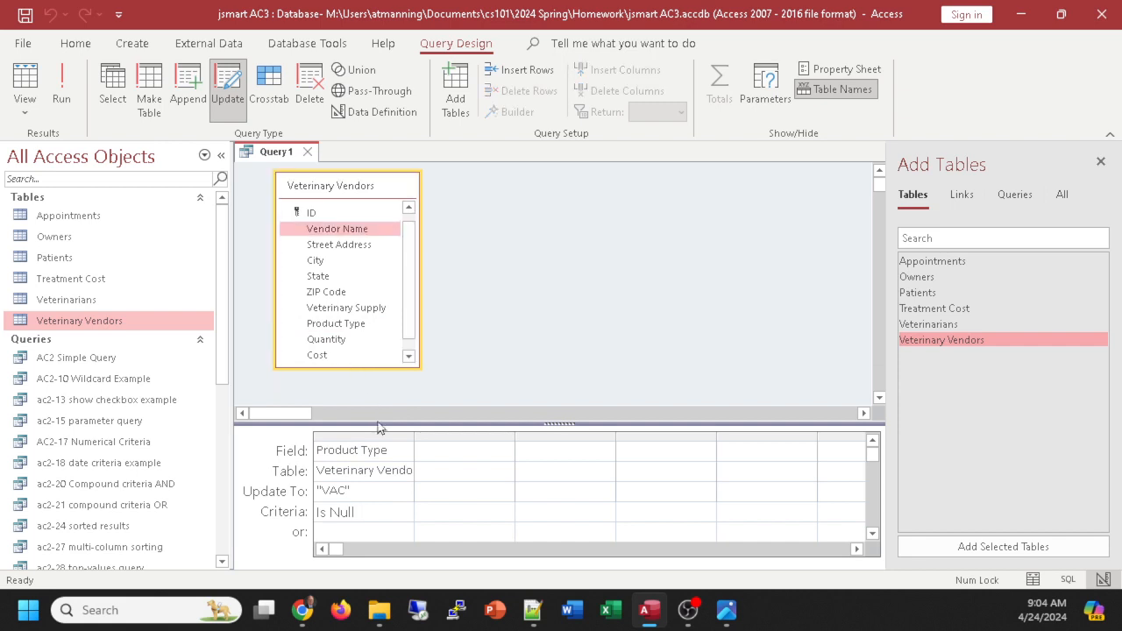
{"action": "left_click_drag", "start_coordinate": [395, 425], "coordinate": [397, 399]}
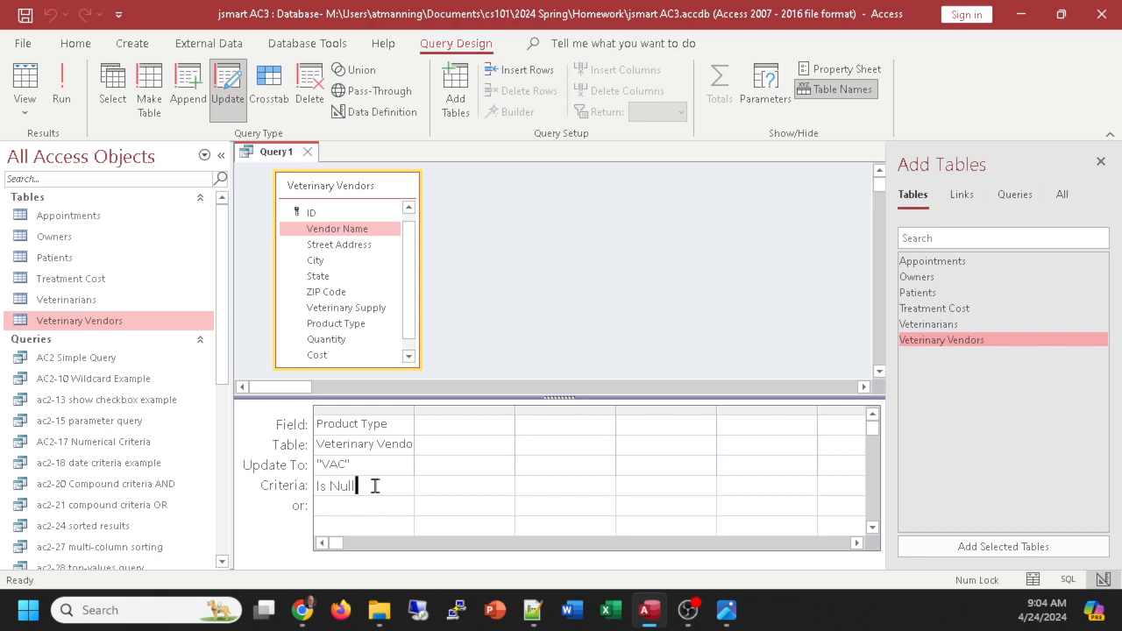
Step: Clear the Is Null criteria from Product Type, run the update query without it, and decline the update
{"action": "left_click_drag", "start_coordinate": [377, 488], "coordinate": [314, 487]}
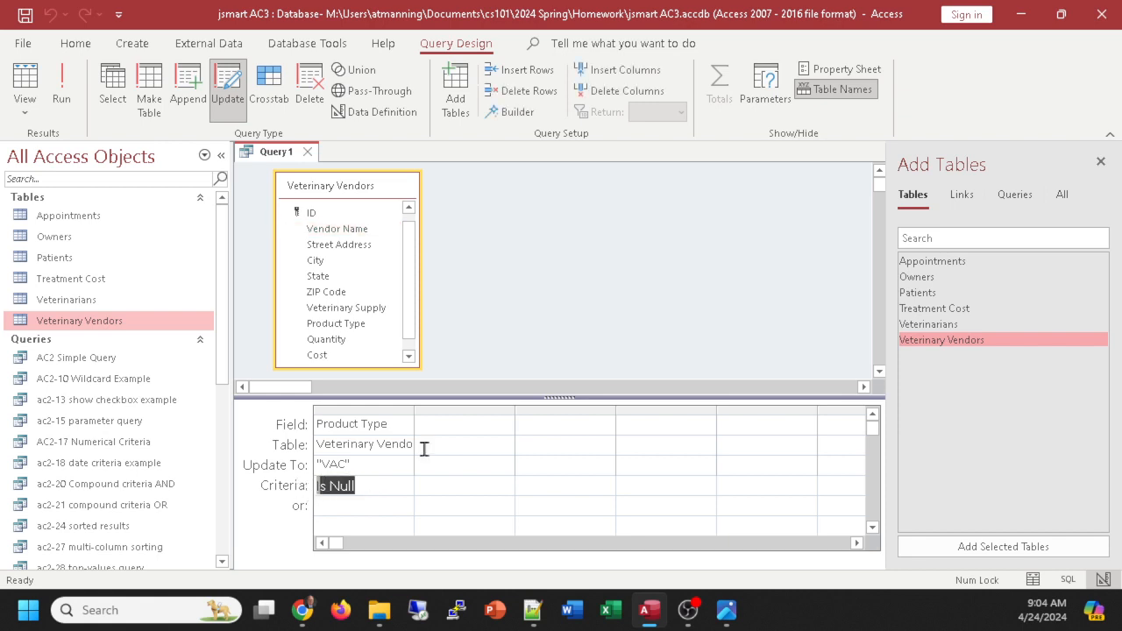
{"action": "key", "text": "Delete"}
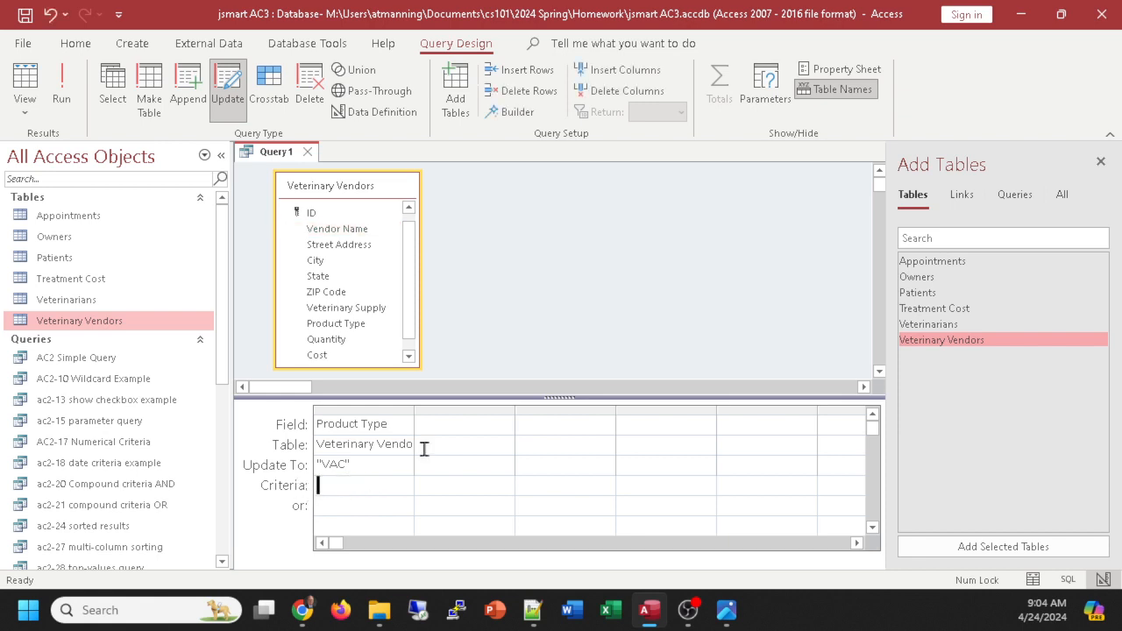
{"action": "left_click", "coordinate": [70, 85]}
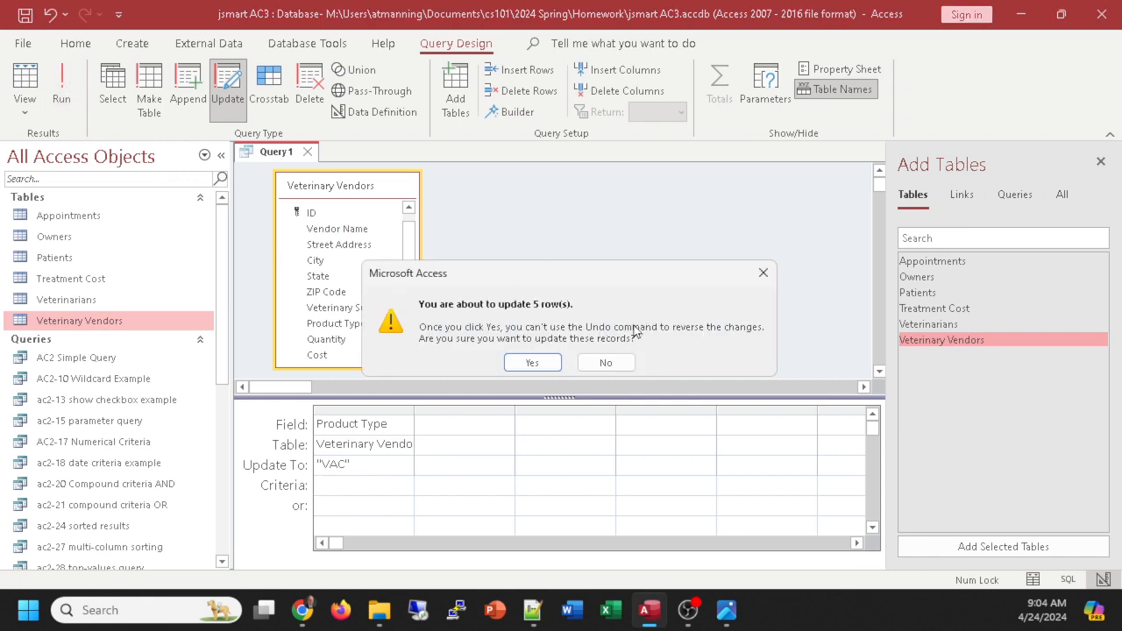
{"action": "left_click", "coordinate": [606, 363]}
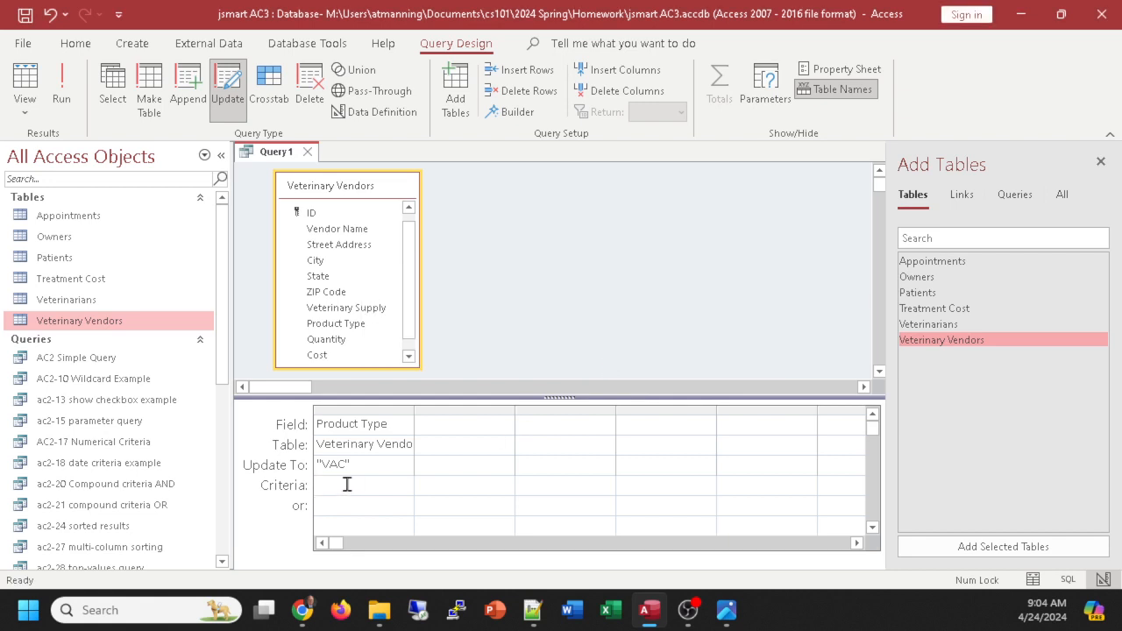
Step: Re-enter Is Null as the Product Type criteria, run the update query, and decline the update
{"action": "type", "text": "is null"}
{"action": "left_click", "coordinate": [62, 86]}
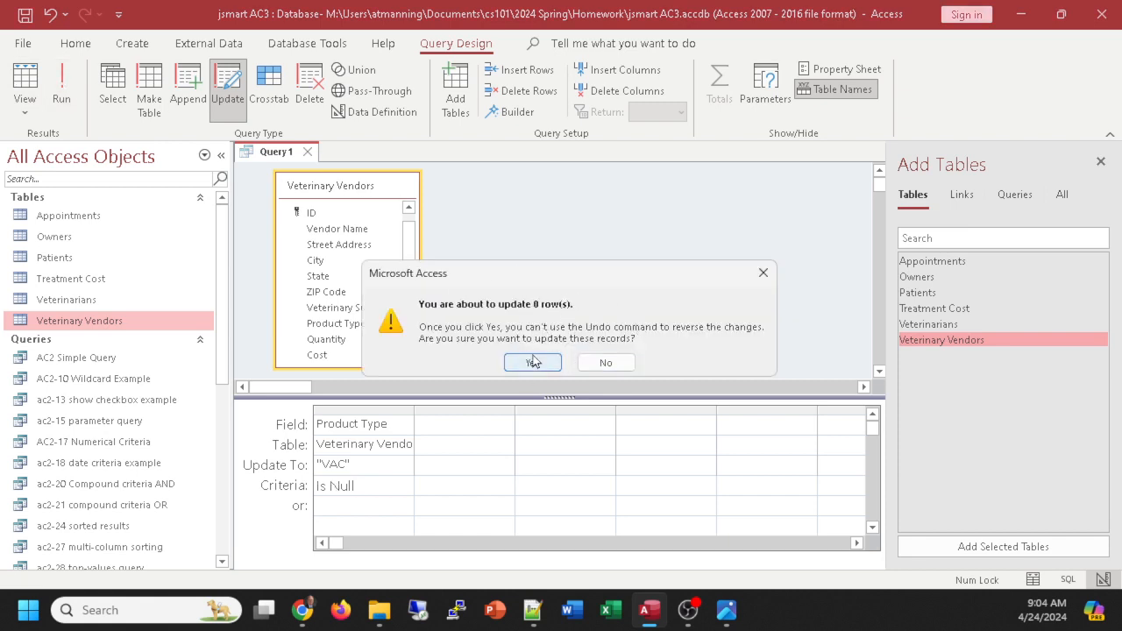
{"action": "left_click", "coordinate": [605, 364]}
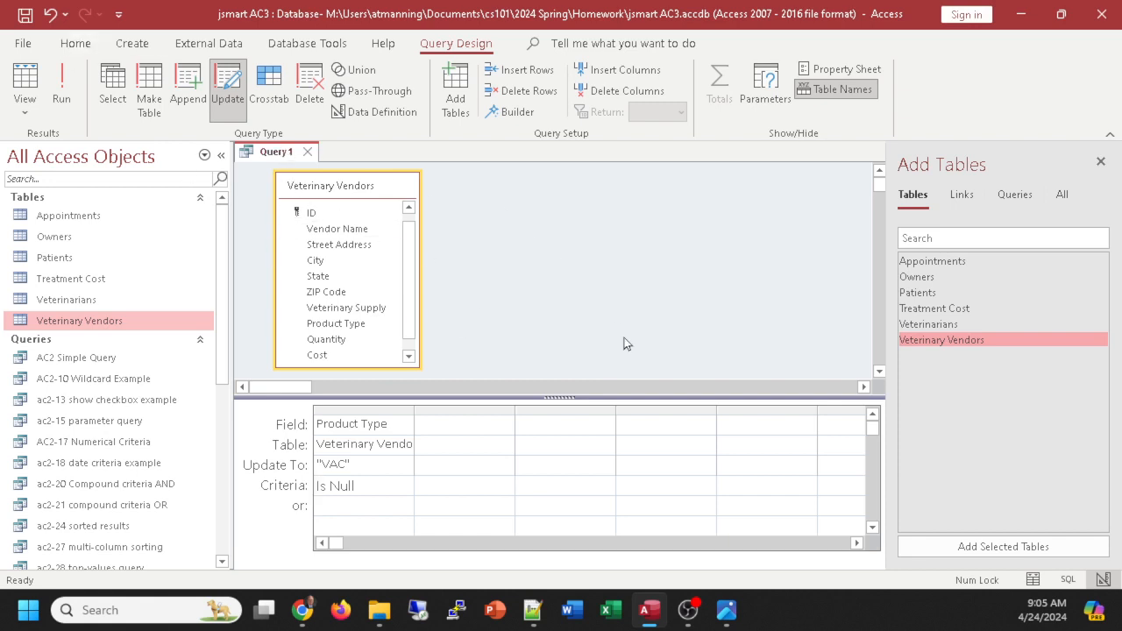
Step: Save the update query as Update Blank Product Type and close it
{"action": "key", "text": "ctrl+s"}
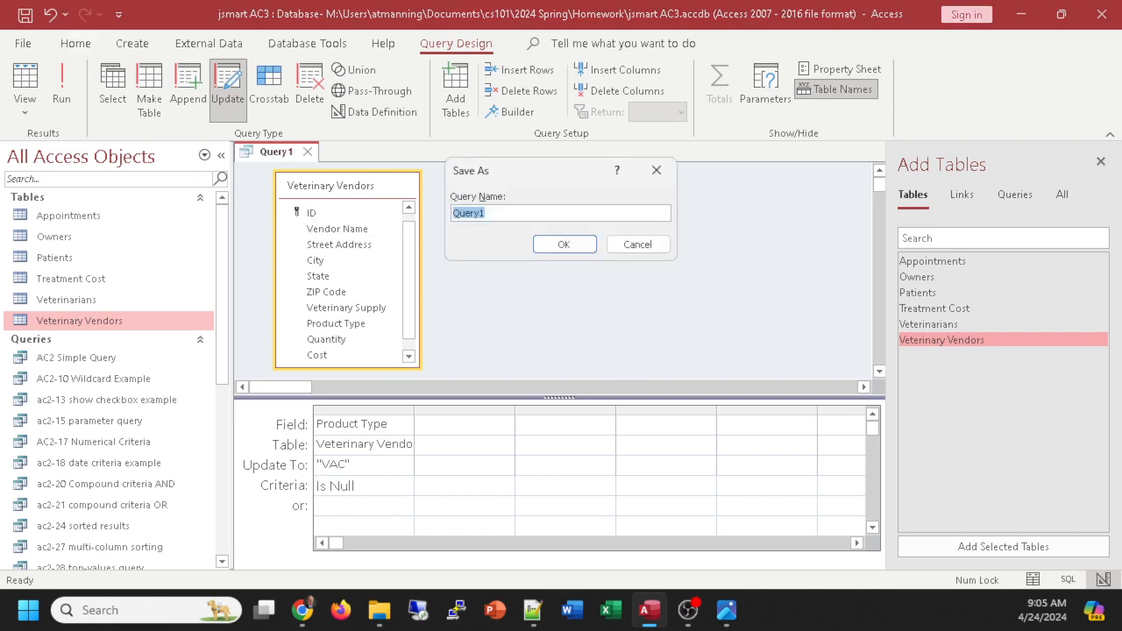
{"action": "type", "text": "Update Blank Product Type"}
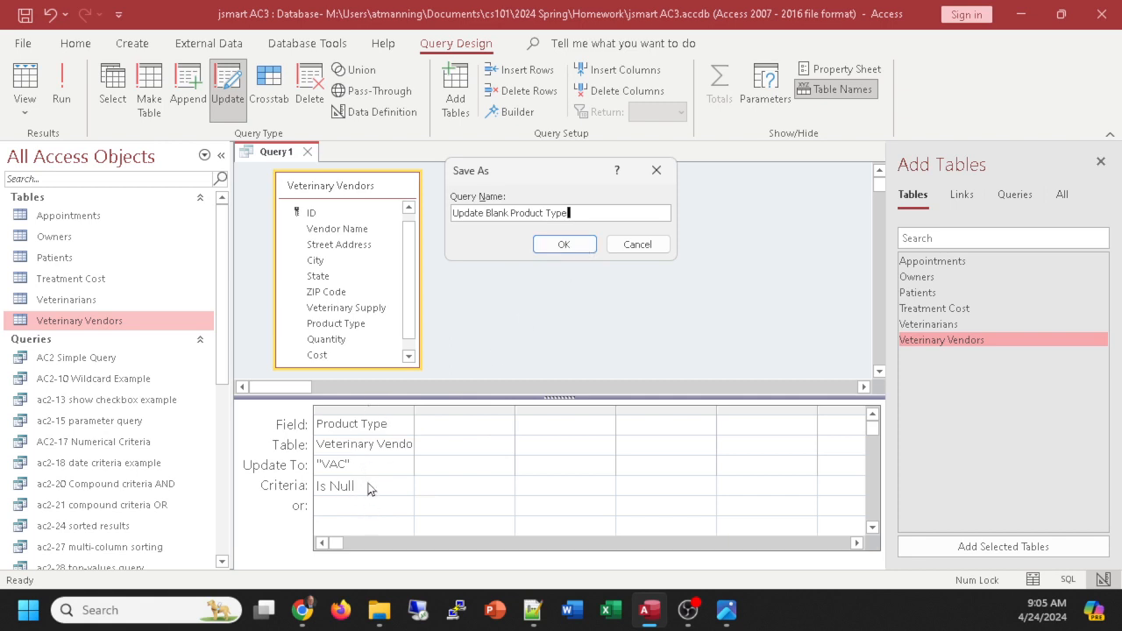
{"action": "left_click", "coordinate": [563, 245]}
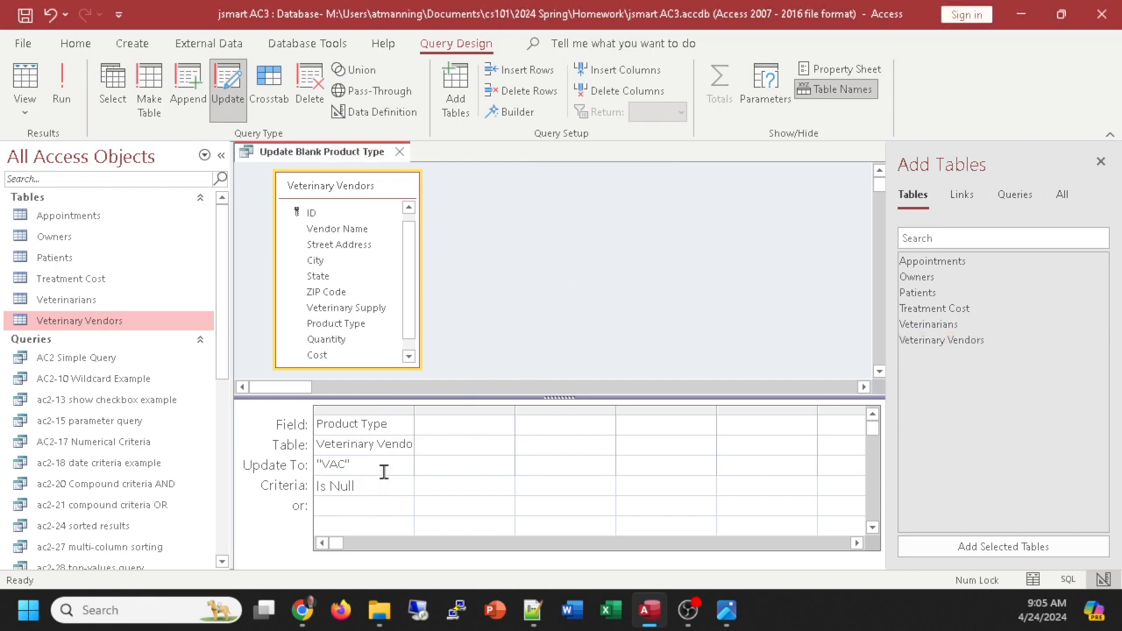
{"action": "left_click", "coordinate": [293, 464]}
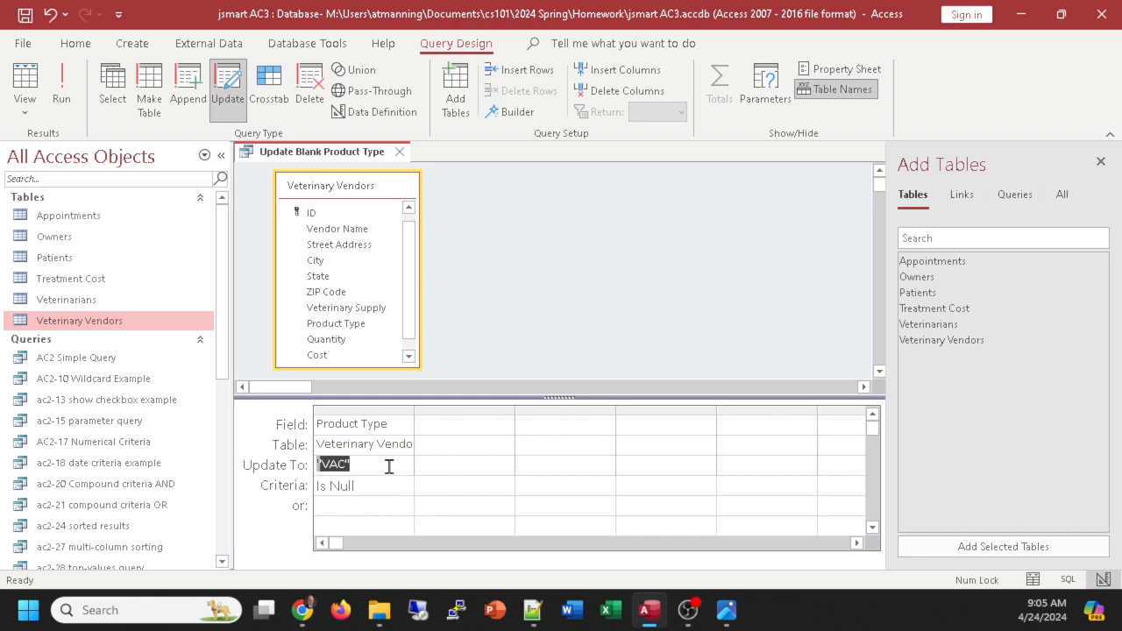
{"action": "left_click", "coordinate": [400, 152]}
Step: Start the saved Update Blank Product Type query from the object list and cancel running it
{"action": "scroll", "coordinate": [97, 399], "scroll_direction": "down", "scroll_amount": 6}
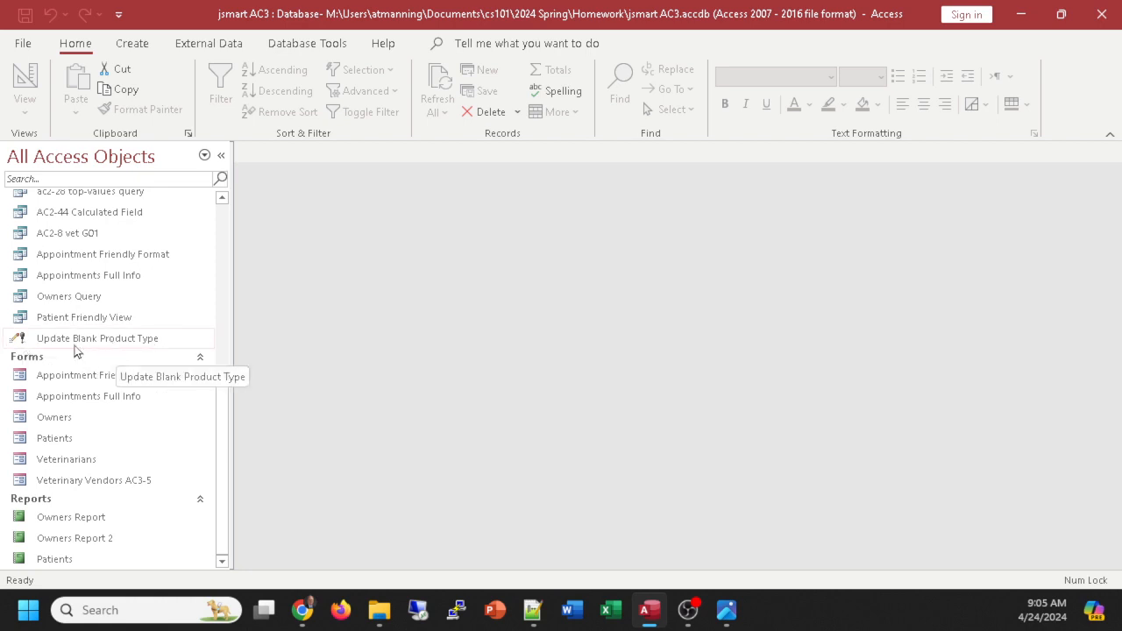
{"action": "double_click", "coordinate": [108, 338]}
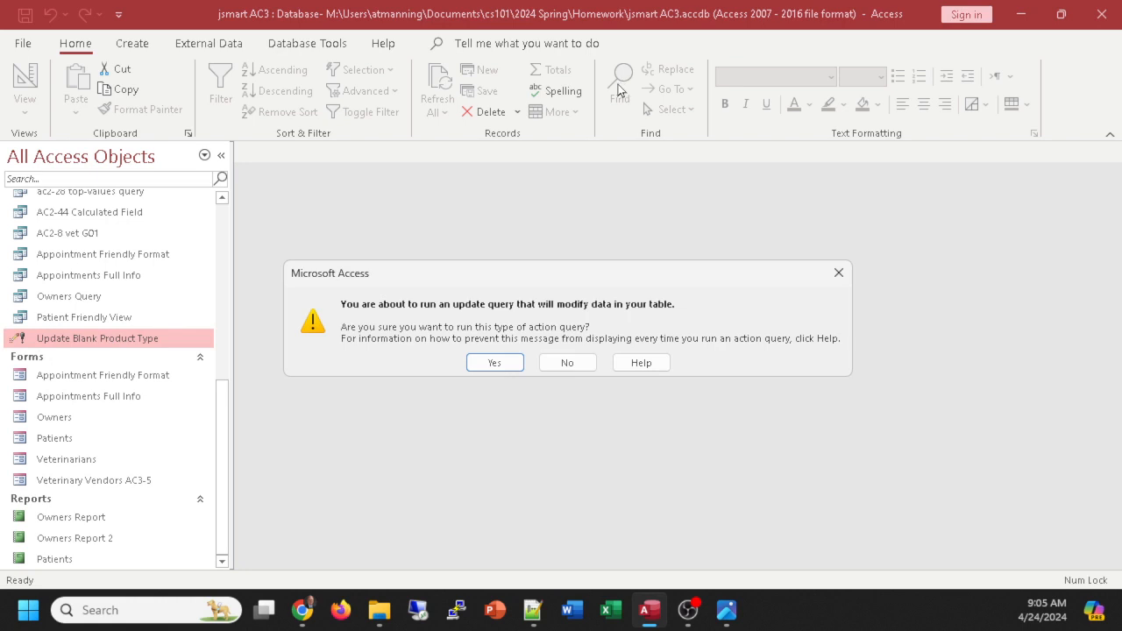
{"action": "left_click", "coordinate": [839, 272]}
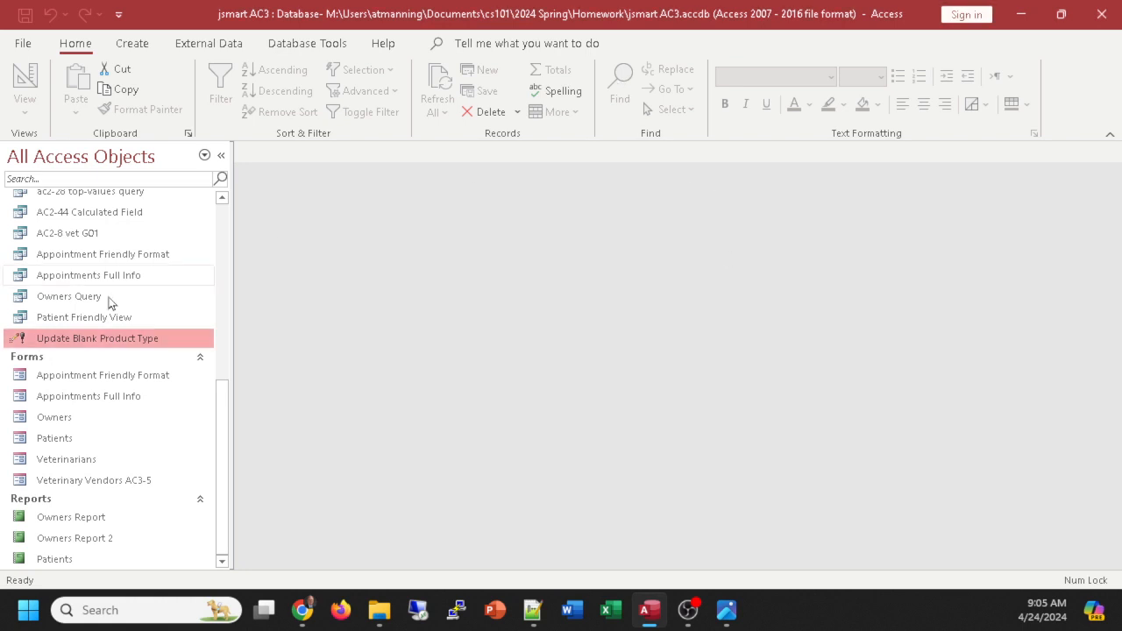
Step: Open the Update Blank Product Type query in Design view, widen the Product Type column to read it, and close the query
{"action": "right_click", "coordinate": [54, 340]}
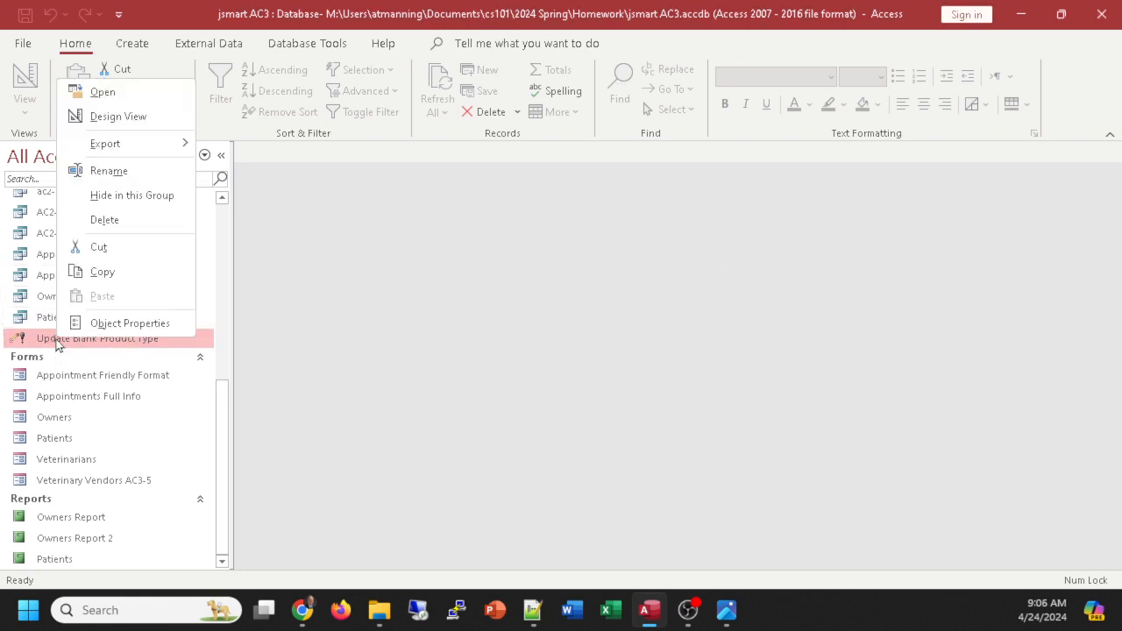
{"action": "left_click", "coordinate": [99, 117]}
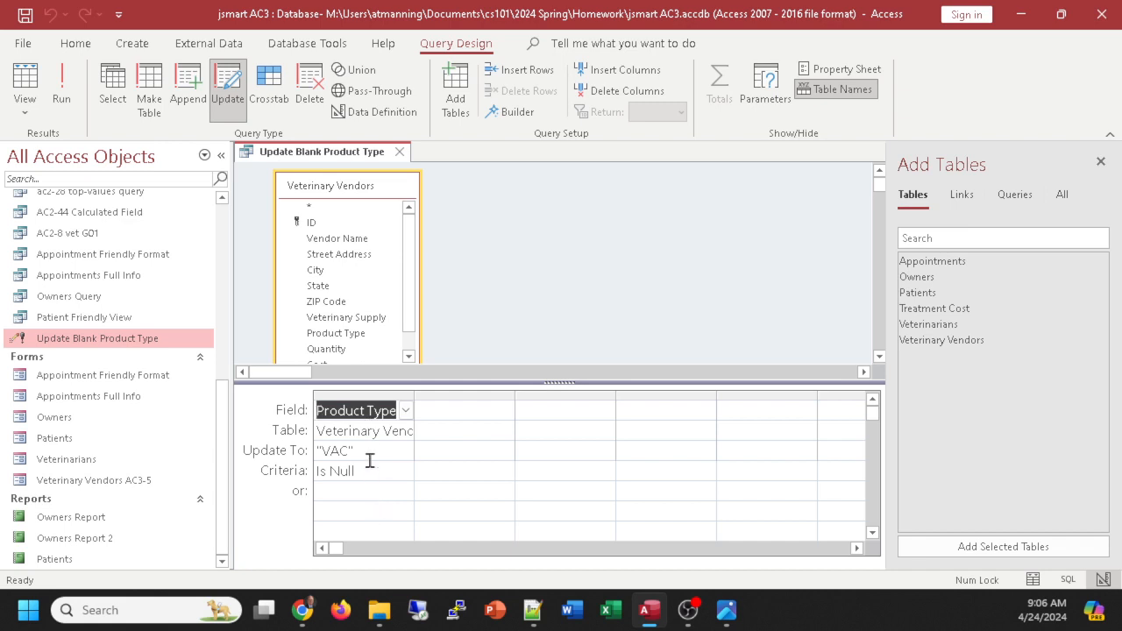
{"action": "left_click_drag", "start_coordinate": [414, 396], "coordinate": [453, 398]}
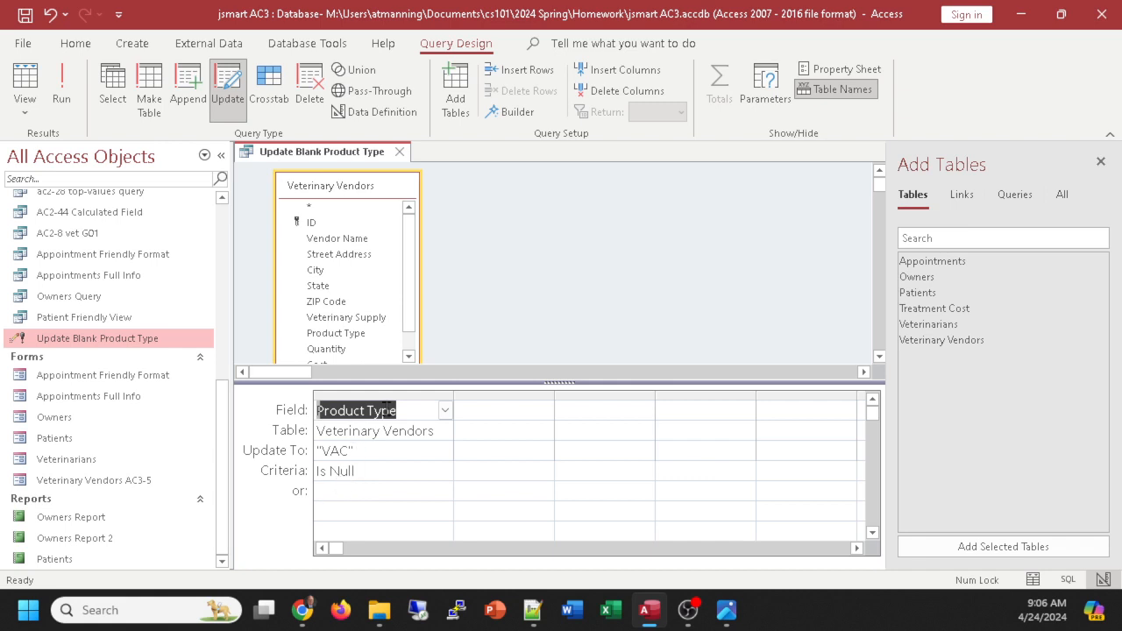
{"action": "left_click", "coordinate": [400, 151]}
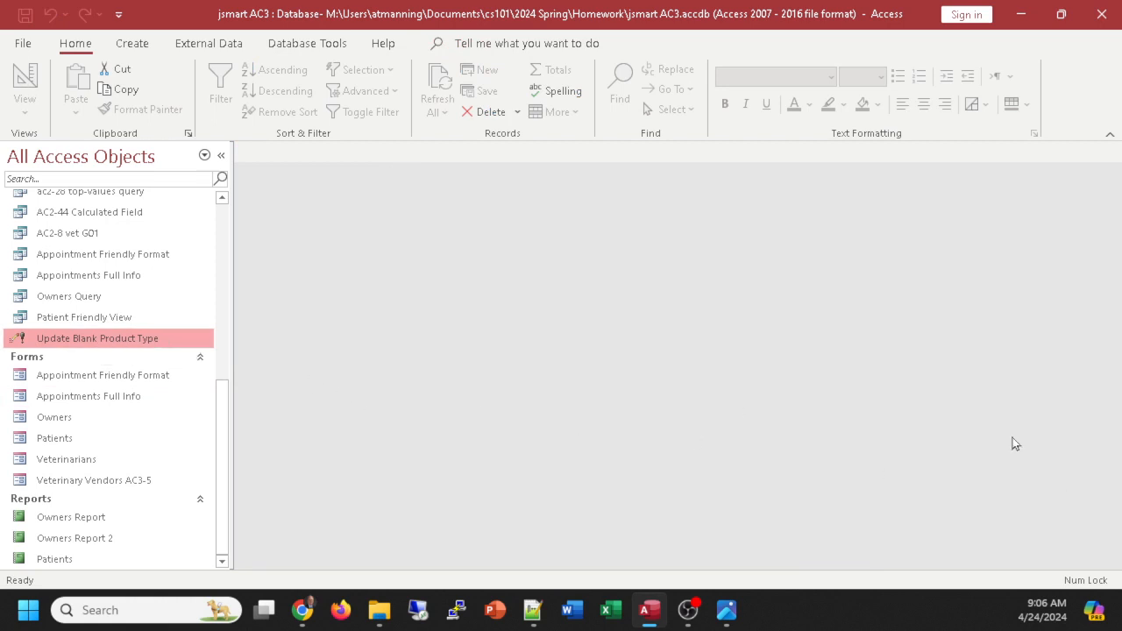
Step: Open the Veterinary Vendors table in Design view and set the ZIP Code field size to 20
{"action": "left_click", "coordinate": [302, 610]}
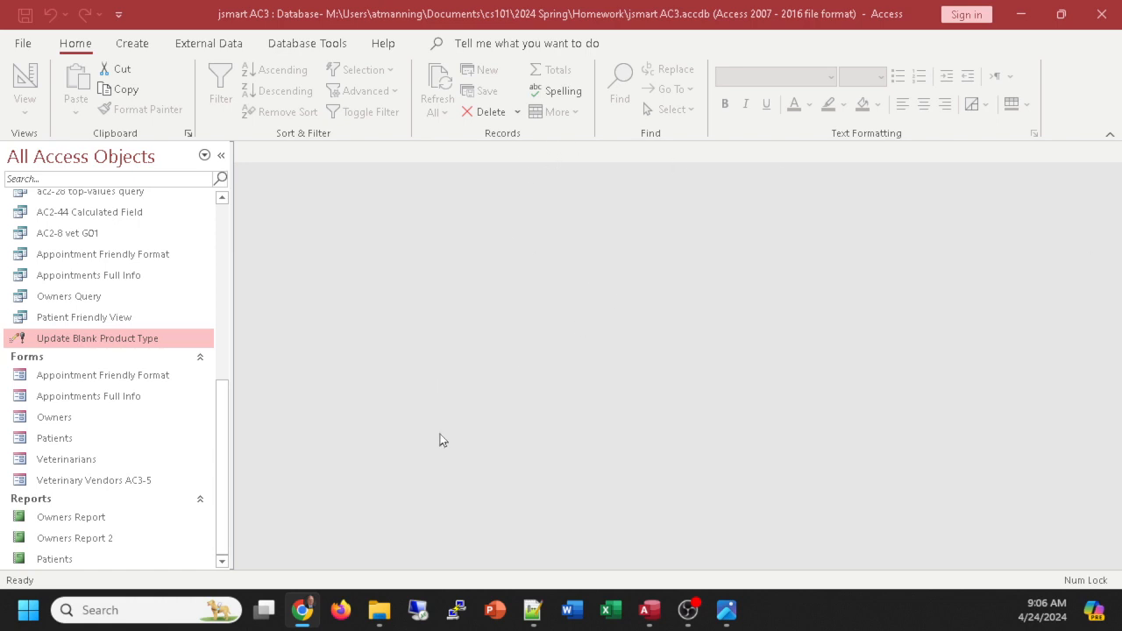
{"action": "scroll", "coordinate": [115, 363], "scroll_direction": "up", "scroll_amount": 6}
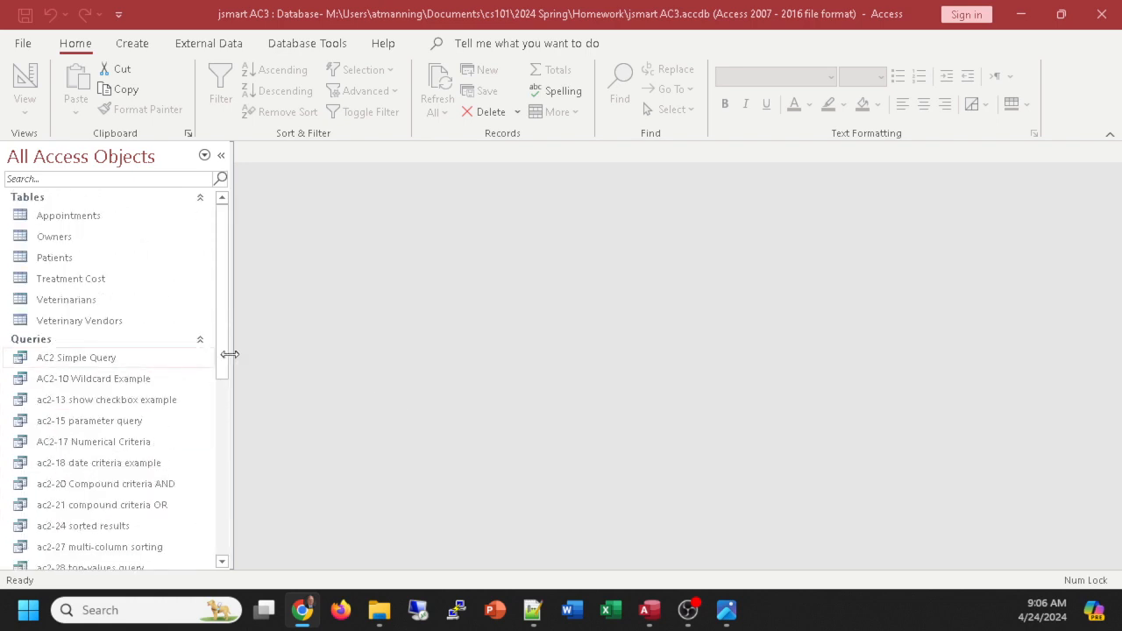
{"action": "right_click", "coordinate": [70, 322]}
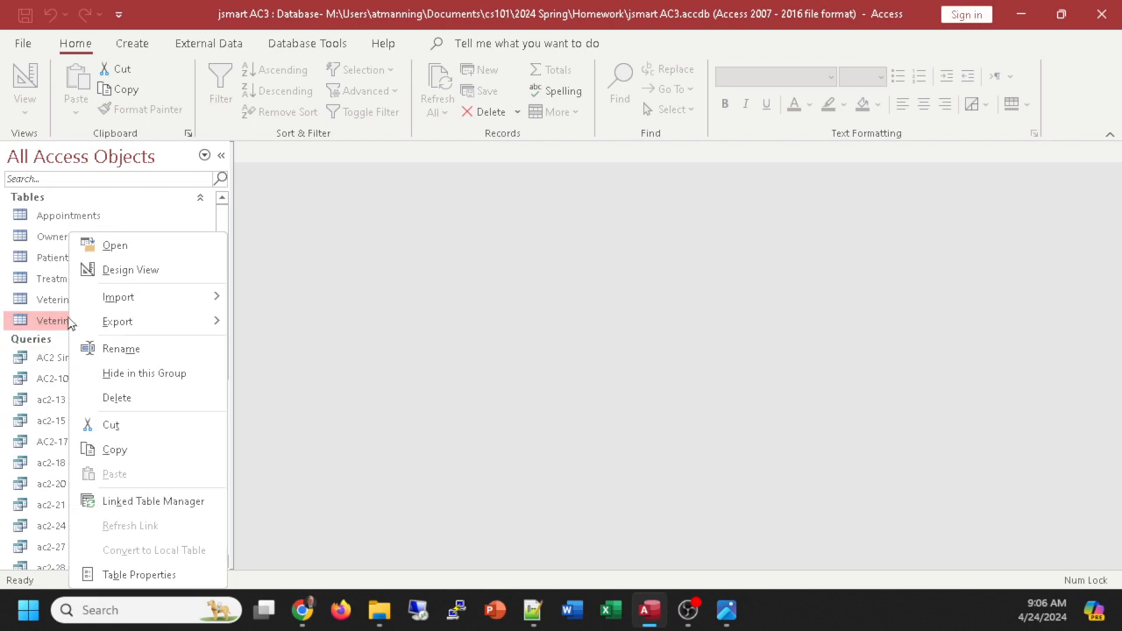
{"action": "left_click", "coordinate": [115, 274]}
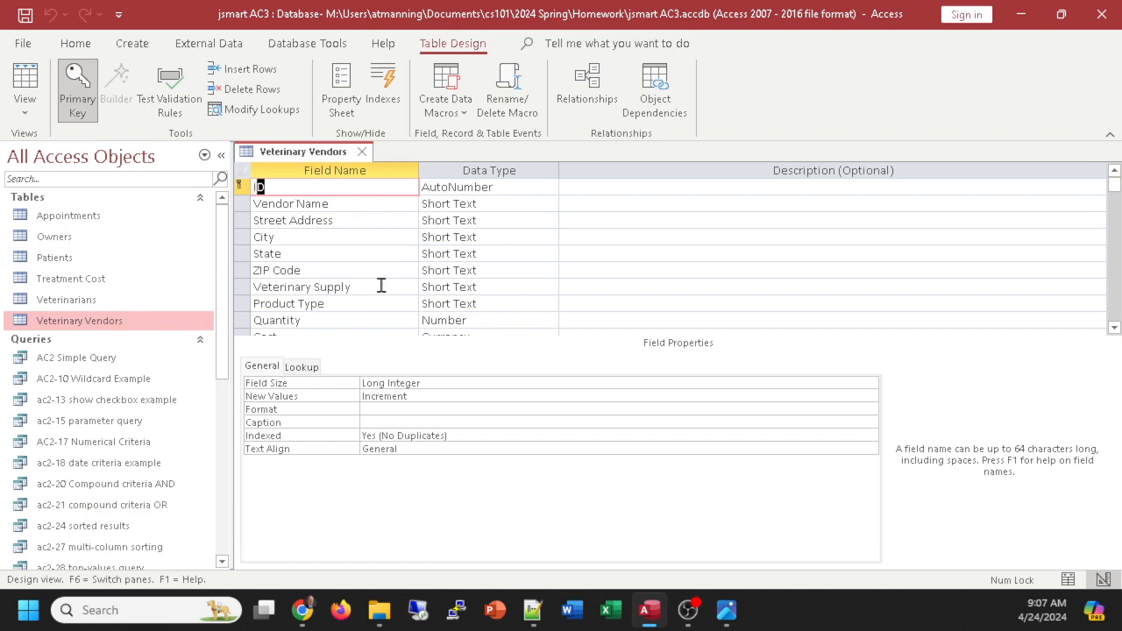
{"action": "left_click", "coordinate": [307, 270]}
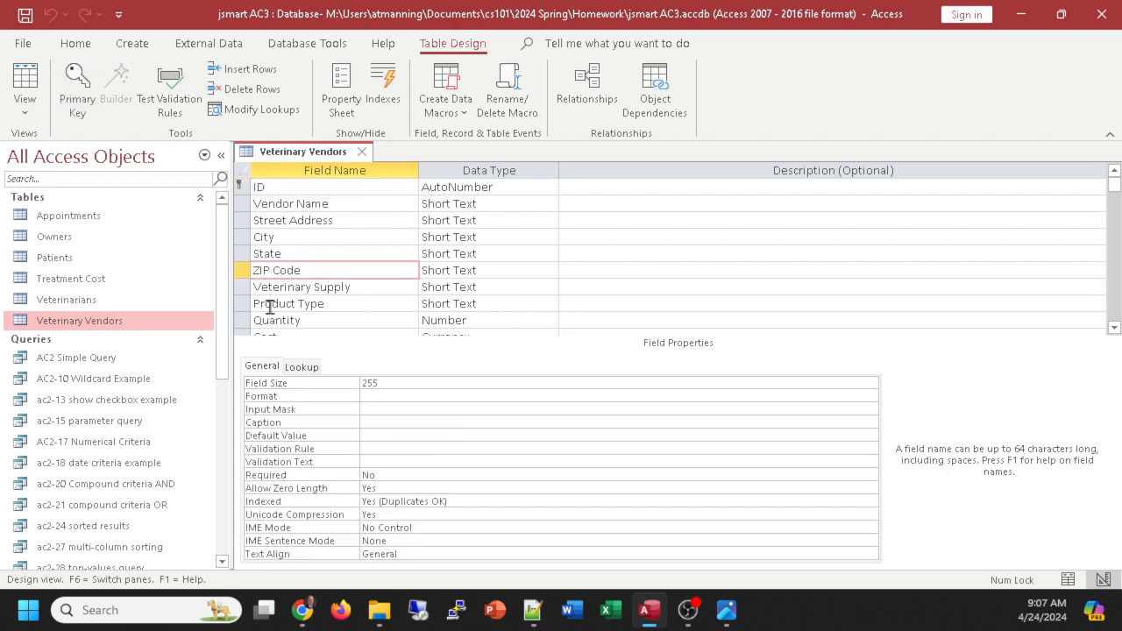
{"action": "left_click", "coordinate": [390, 385]}
{"action": "left_click_drag", "start_coordinate": [390, 385], "coordinate": [335, 383]}
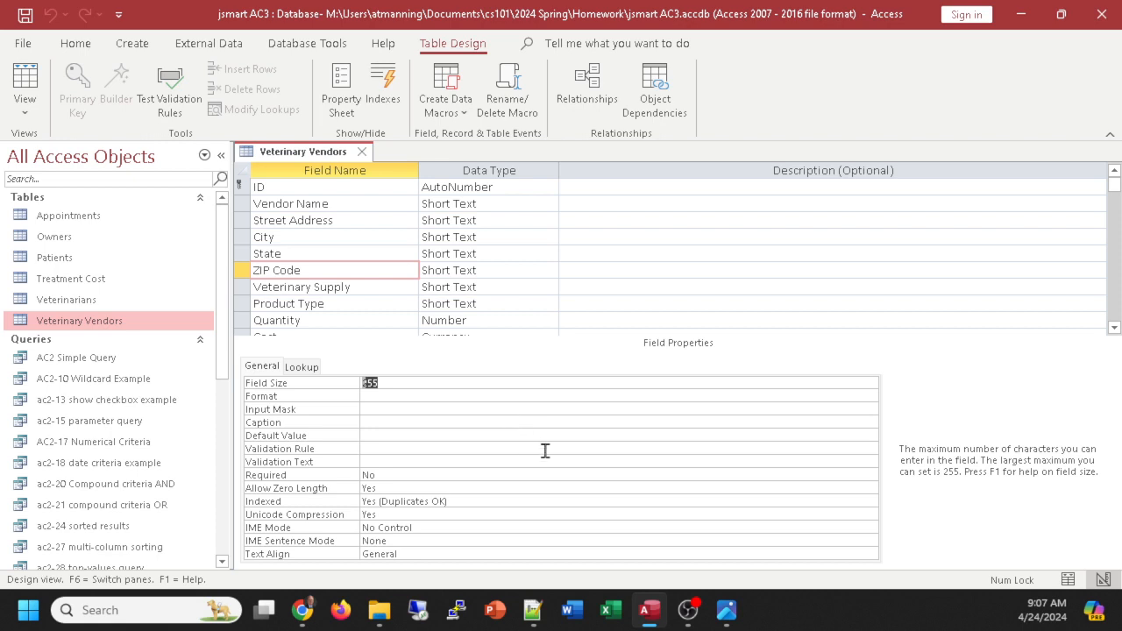
{"action": "type", "text": "20"}
{"action": "left_click", "coordinate": [427, 395]}
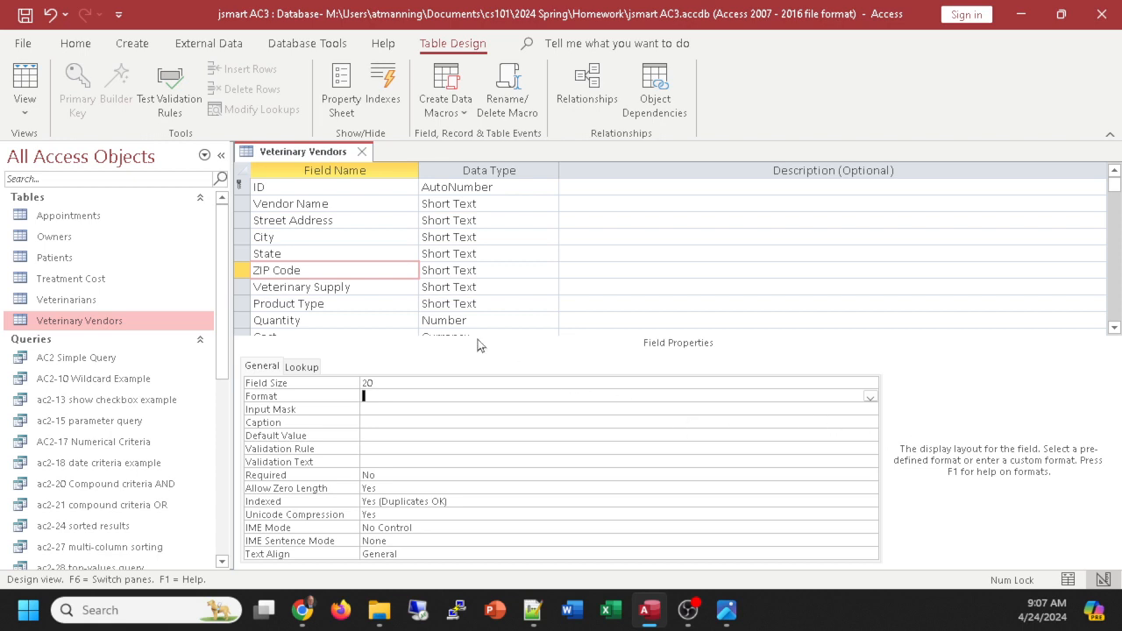
Step: Make the Vendor Name field mandatory by setting its Required property to Yes
{"action": "left_click", "coordinate": [255, 204]}
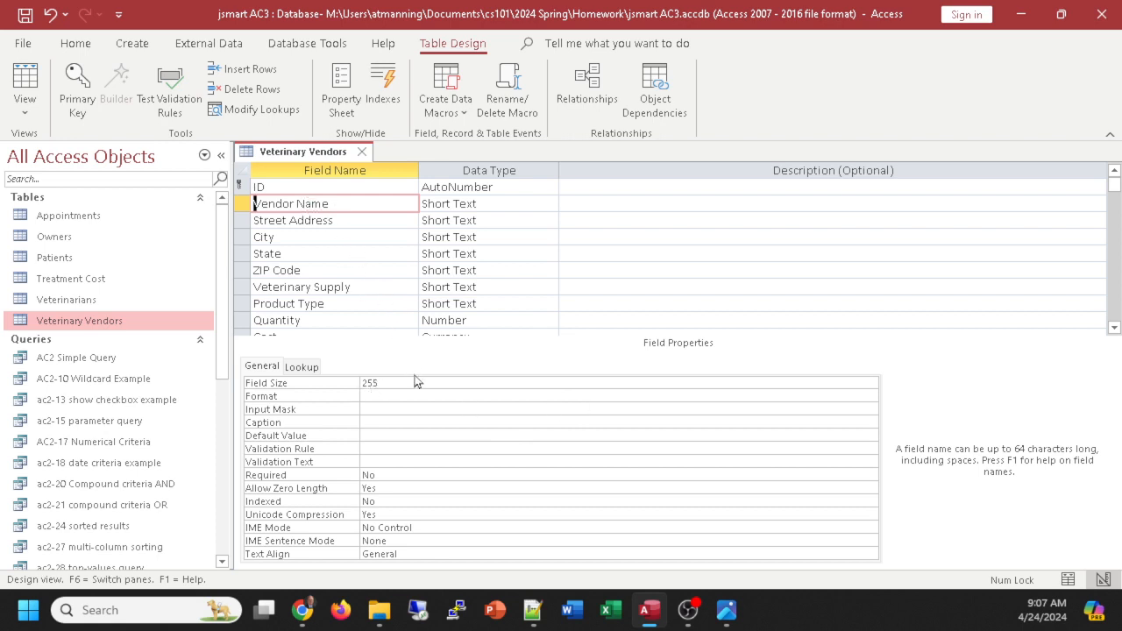
{"action": "left_click", "coordinate": [372, 475]}
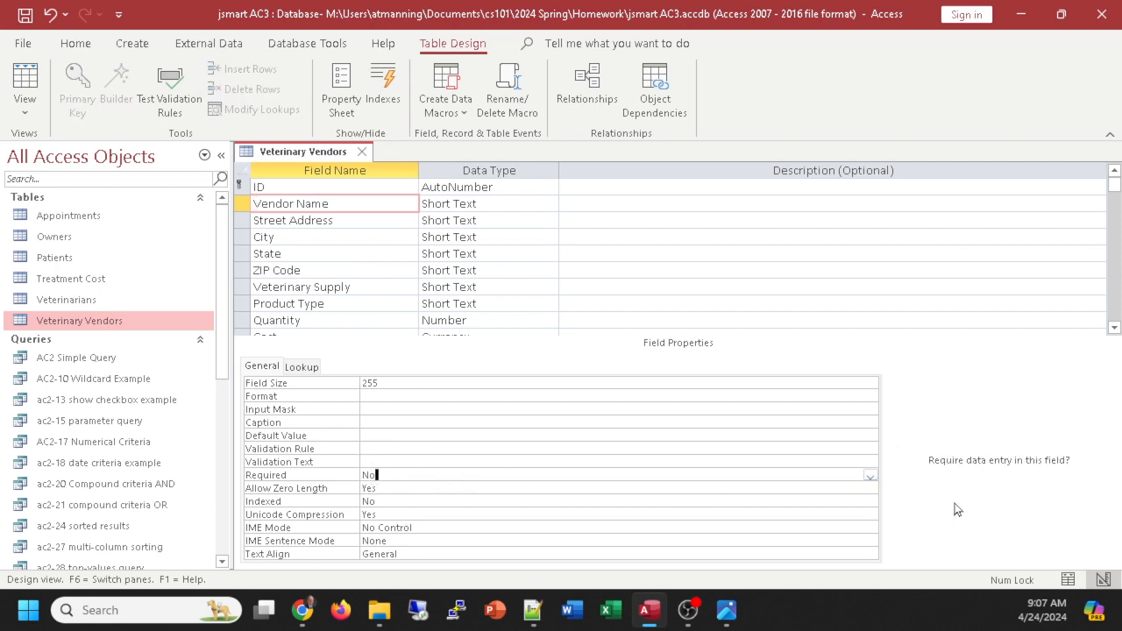
{"action": "double_click", "coordinate": [384, 475]}
{"action": "left_click", "coordinate": [868, 476]}
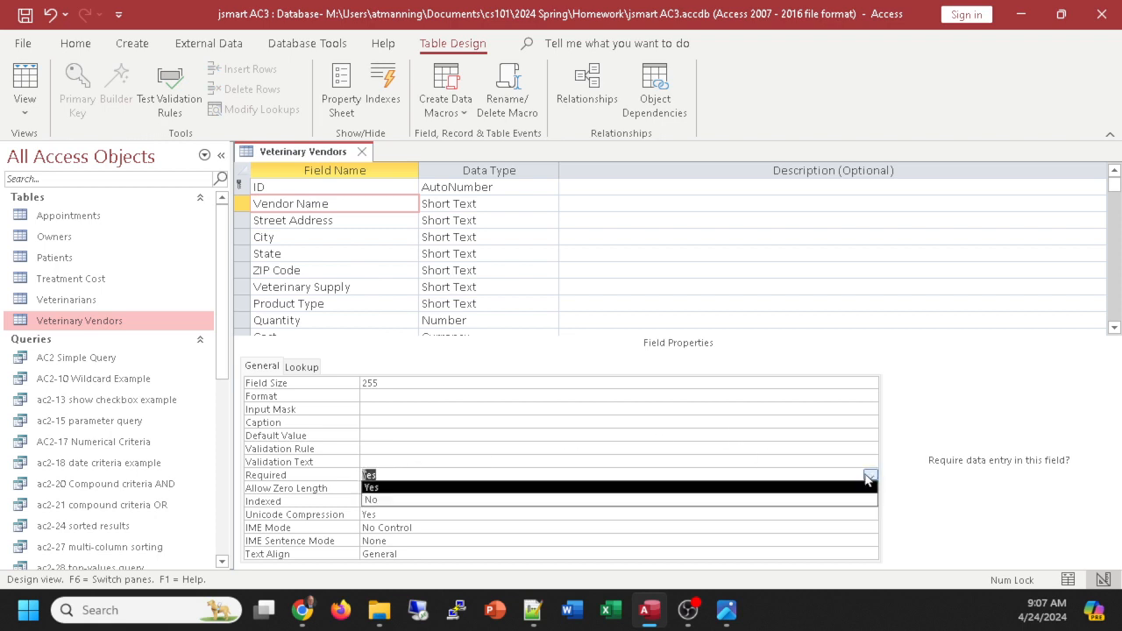
{"action": "left_click", "coordinate": [866, 477]}
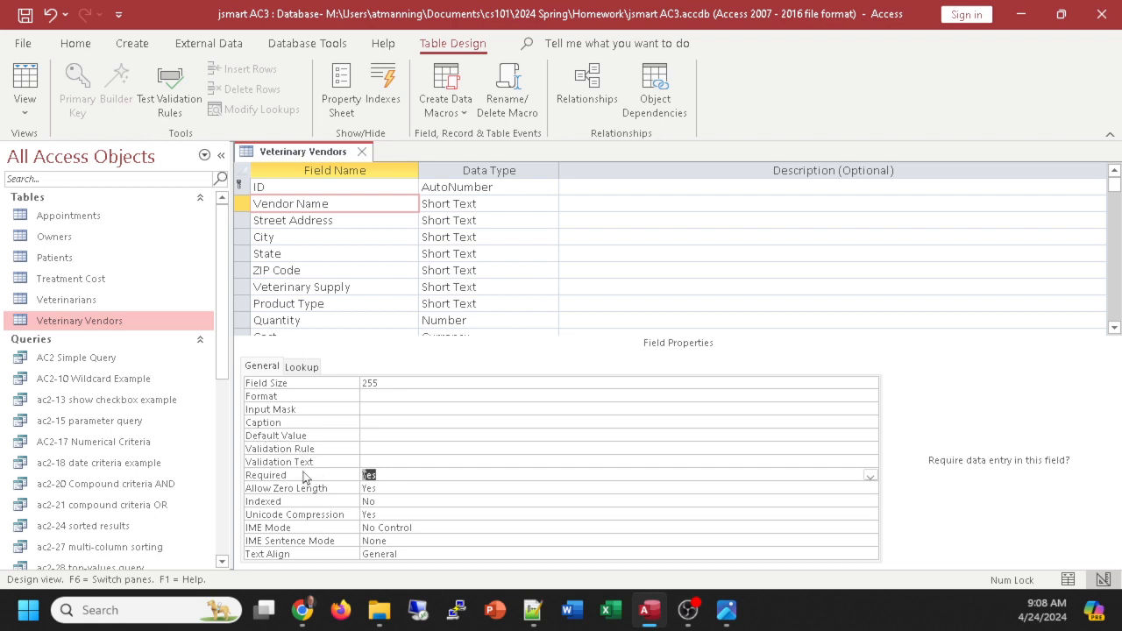
Step: Switch the Veterinary Vendors table to Datasheet view, saving the design changes and agreeing to test existing data against the new rules
{"action": "left_click", "coordinate": [26, 77]}
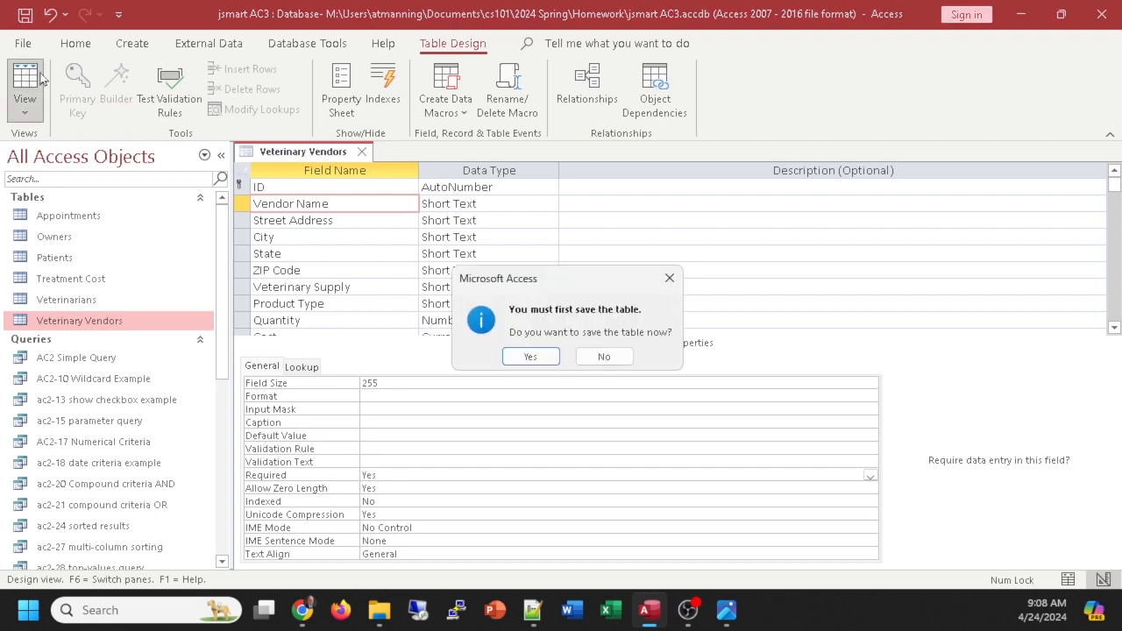
{"action": "left_click", "coordinate": [531, 356]}
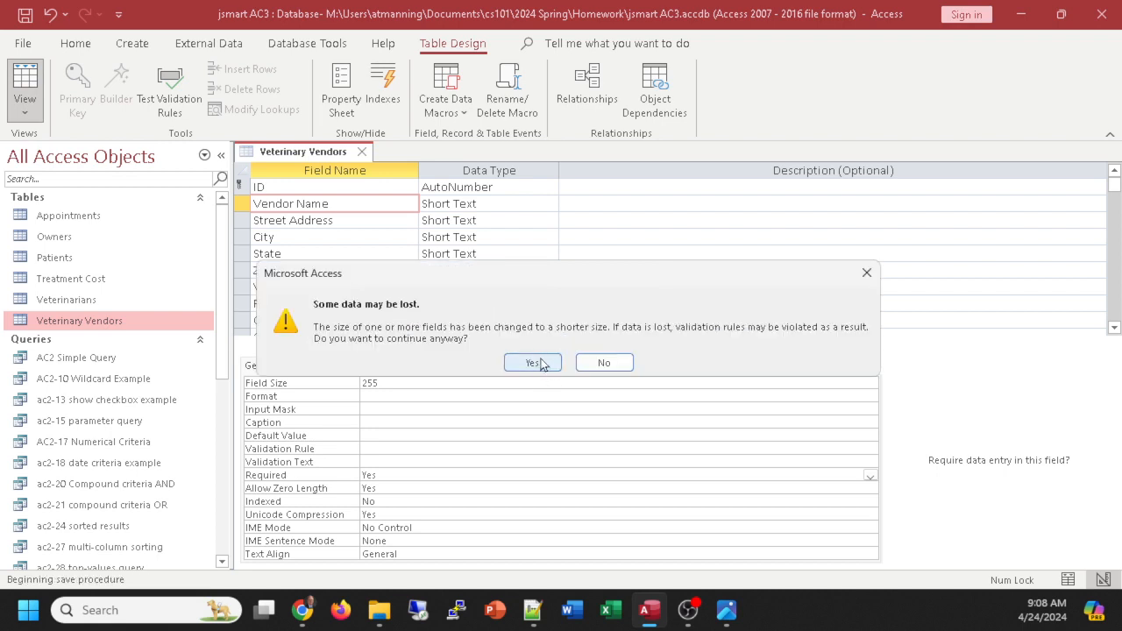
{"action": "left_click", "coordinate": [537, 363]}
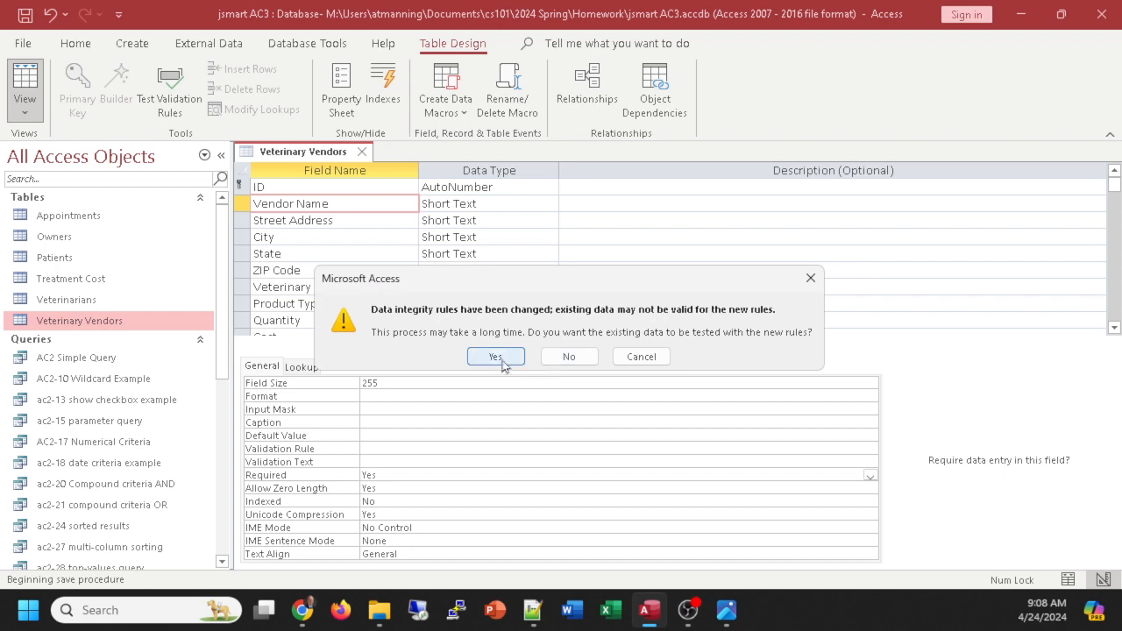
{"action": "left_click", "coordinate": [493, 357]}
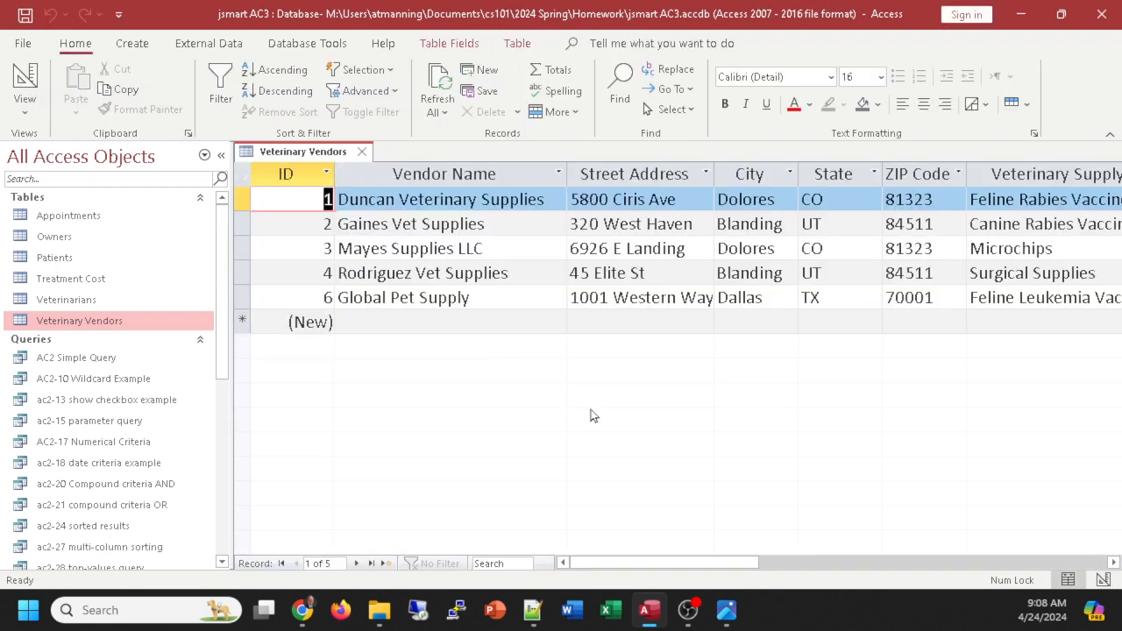
Step: Try to add a new vendor record with a street address and the city Dubuque, leaving Vendor Name blank
{"action": "left_click", "coordinate": [623, 321]}
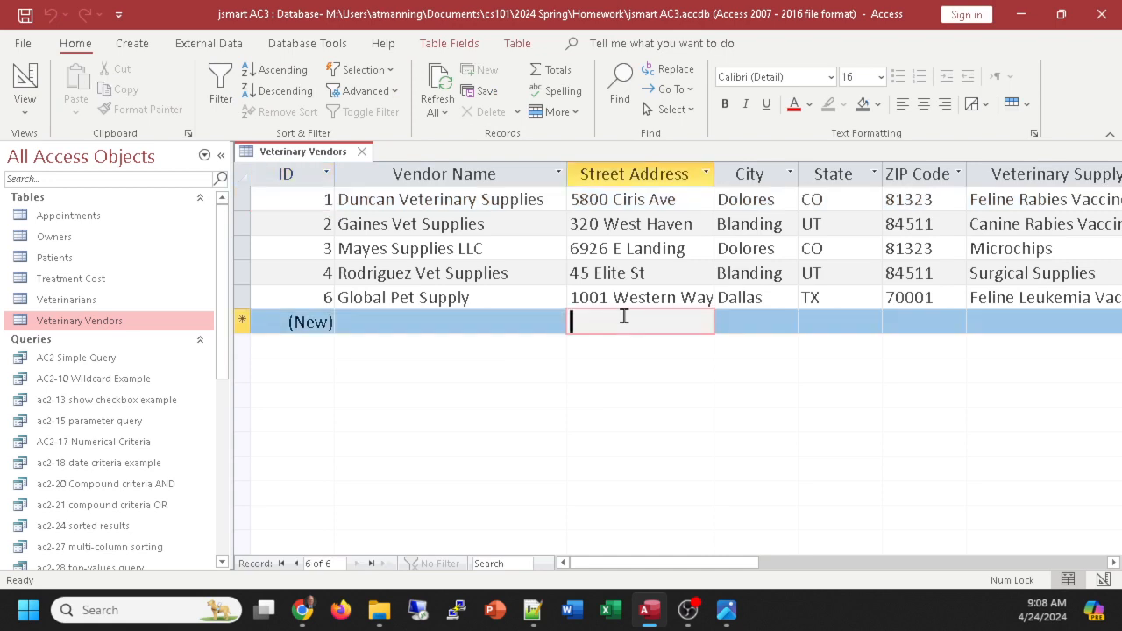
{"action": "type", "text": "123"}
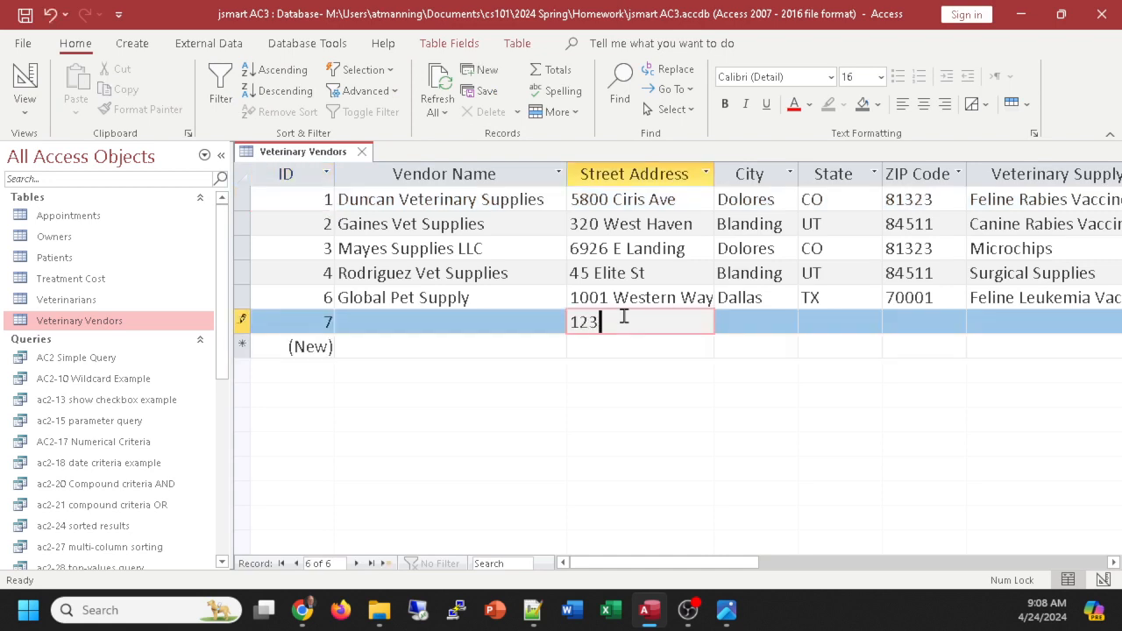
{"action": "key", "text": "Tab"}
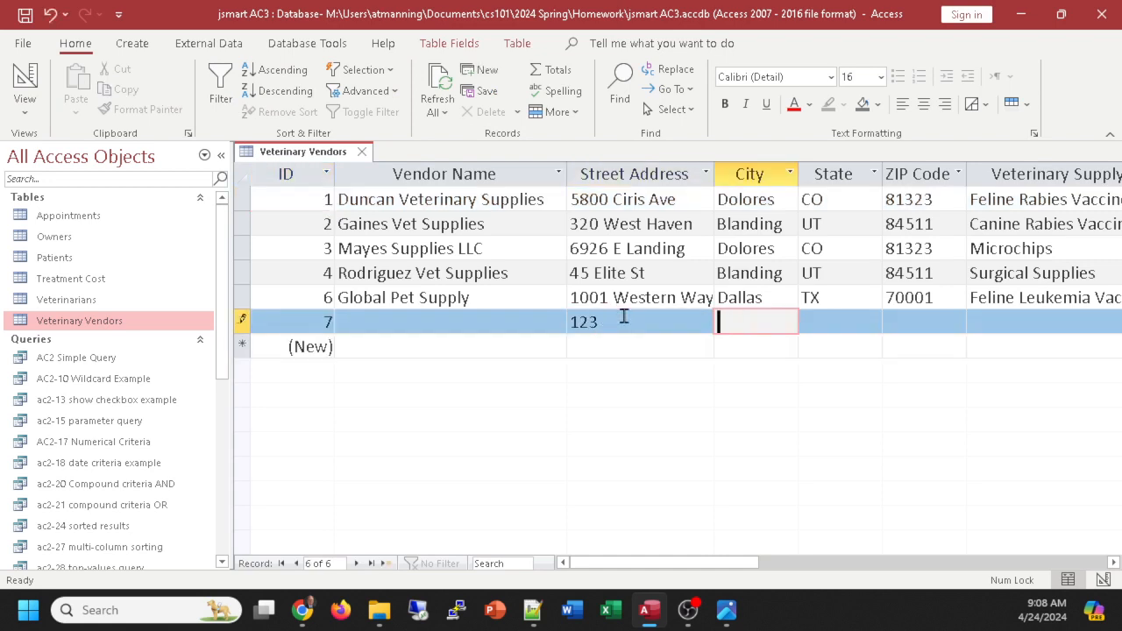
{"action": "type", "text": "Dubuque"}
{"action": "left_click", "coordinate": [640, 297]}
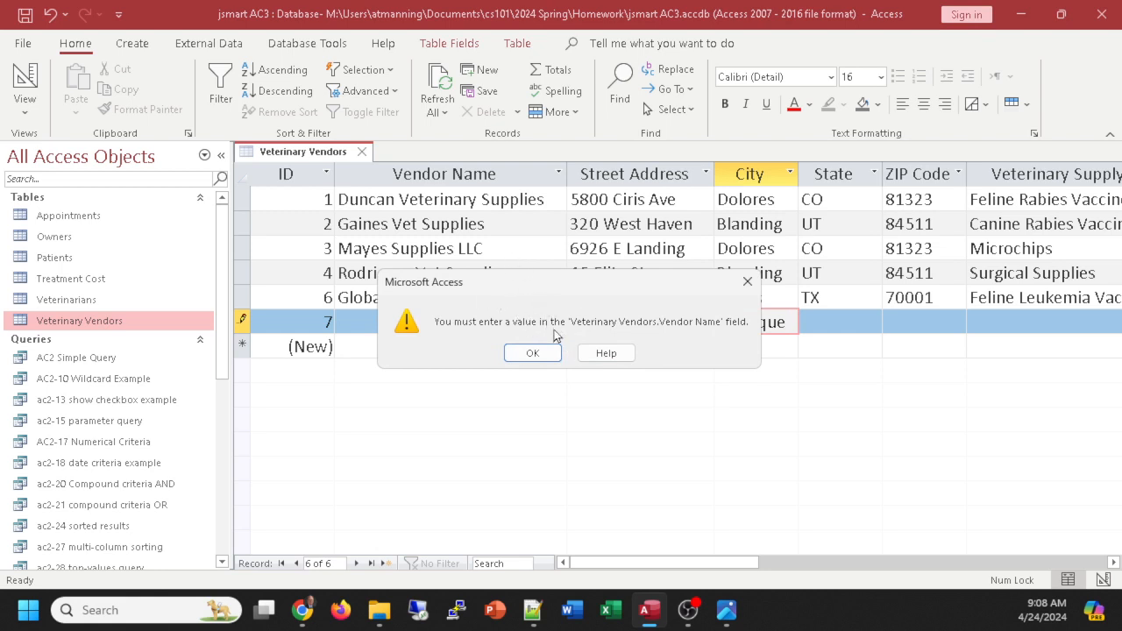
{"action": "left_click", "coordinate": [538, 352]}
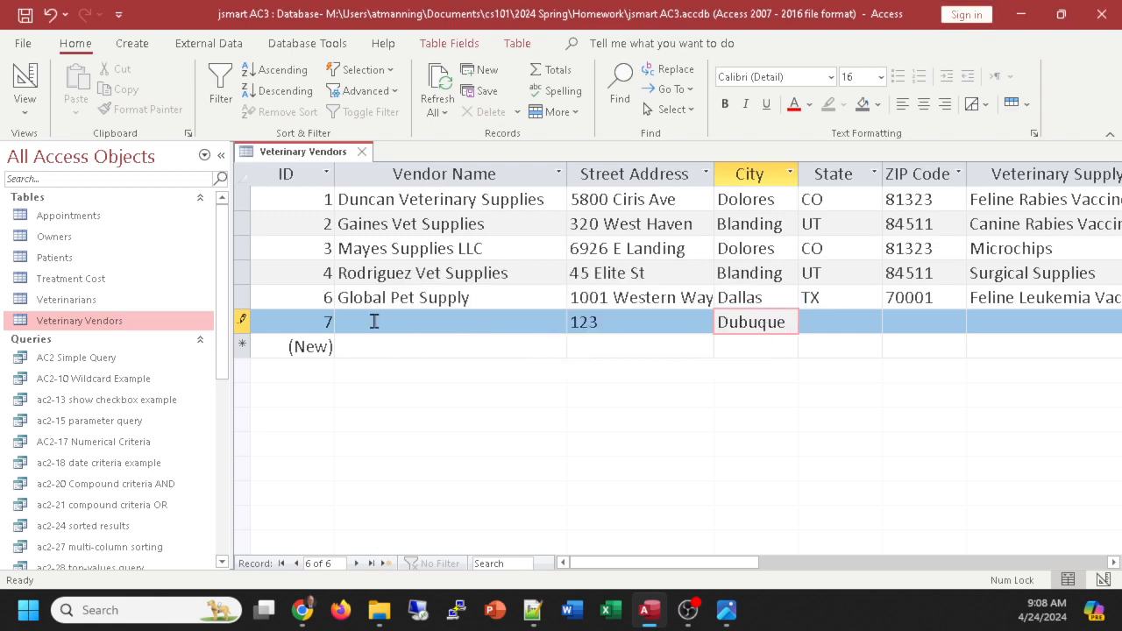
{"action": "left_click", "coordinate": [879, 254]}
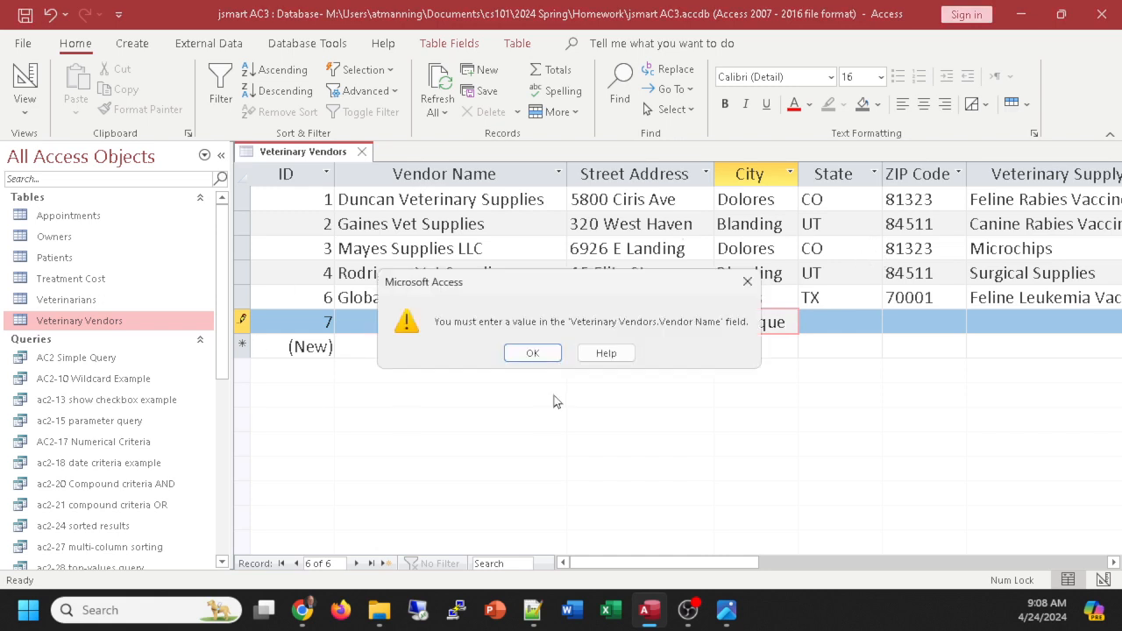
{"action": "left_click", "coordinate": [533, 354]}
Step: Enter Manning Vets as the new record's Vendor Name and commit the record
{"action": "left_click", "coordinate": [1016, 324]}
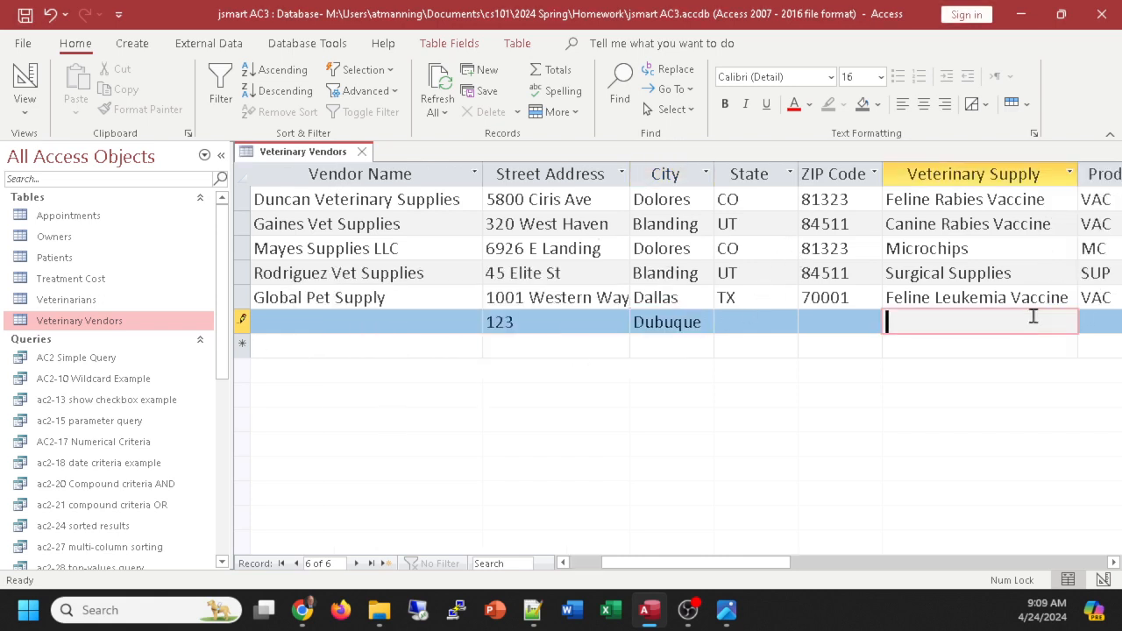
{"action": "left_click_drag", "start_coordinate": [715, 562], "coordinate": [685, 566]}
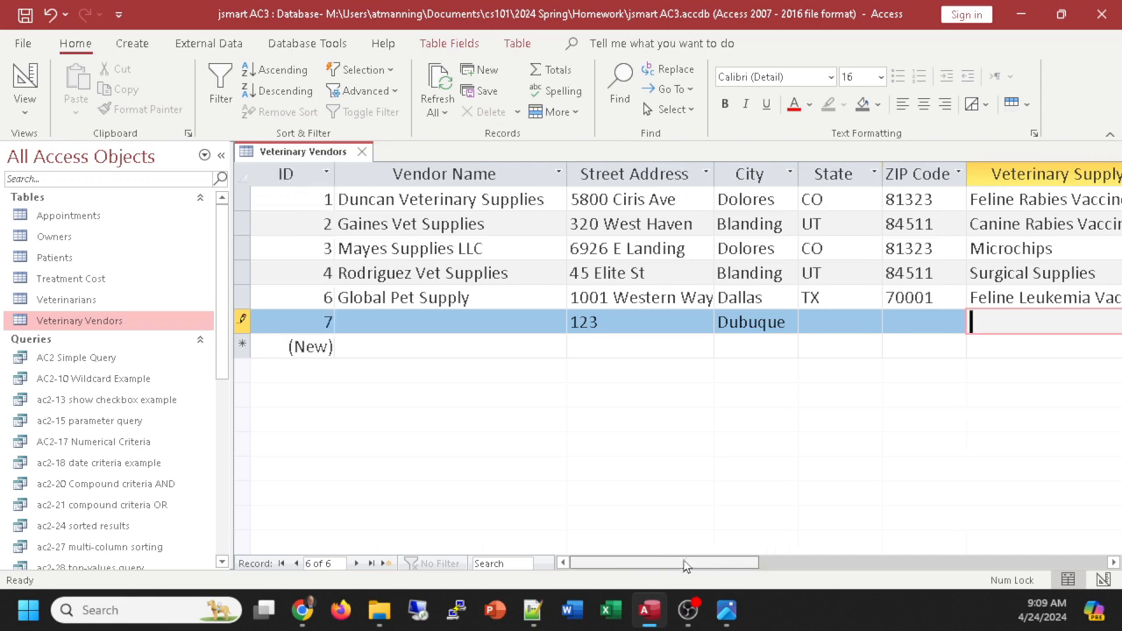
{"action": "left_click", "coordinate": [402, 321]}
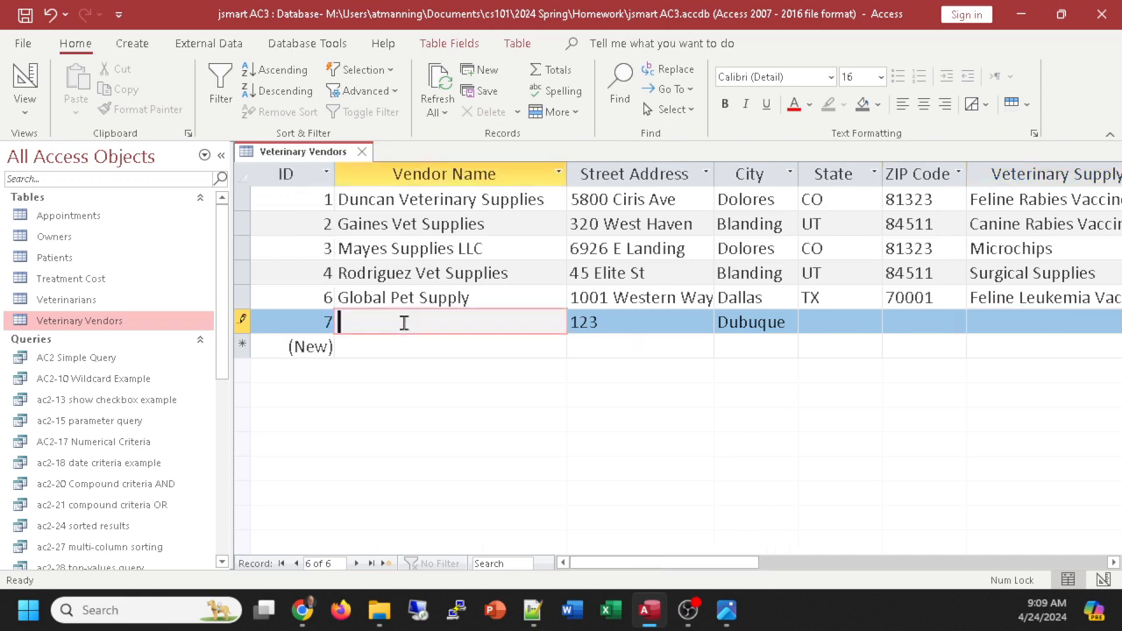
{"action": "type", "text": "Manning Vets"}
{"action": "left_click", "coordinate": [570, 293]}
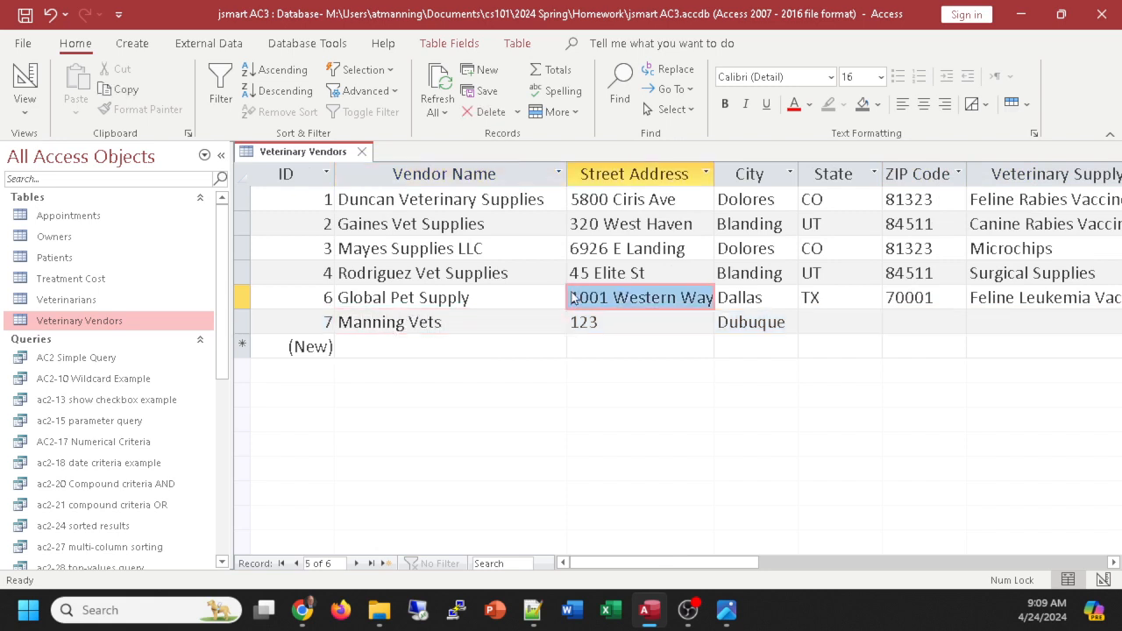
{"action": "left_click", "coordinate": [516, 321]}
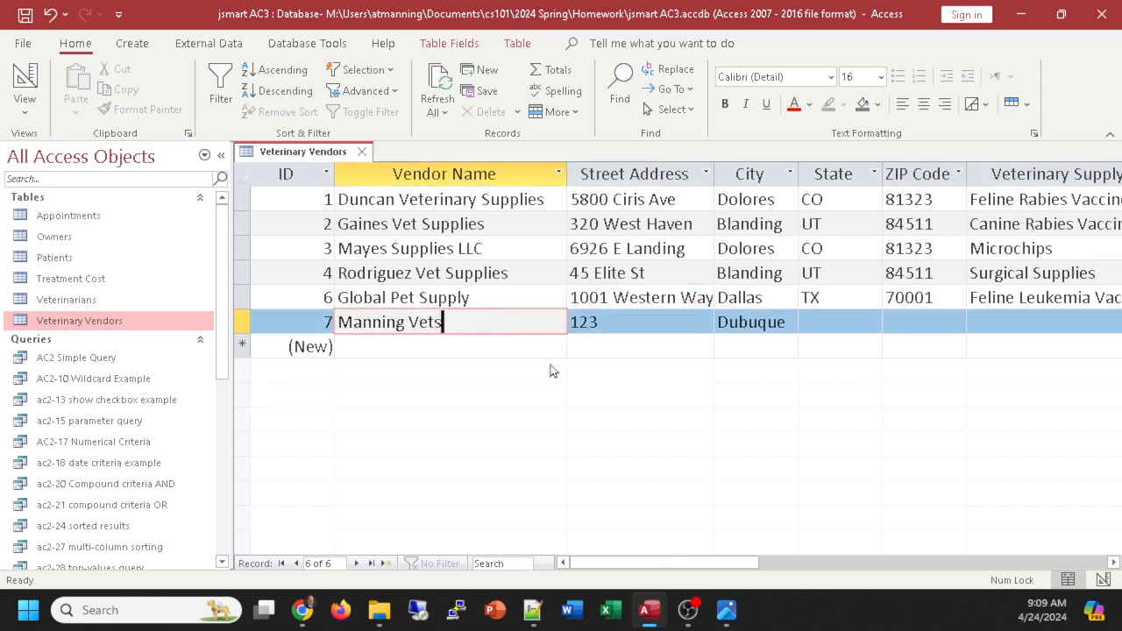
{"action": "left_click", "coordinate": [494, 272]}
{"action": "left_click", "coordinate": [575, 302]}
{"action": "left_click", "coordinate": [976, 315]}
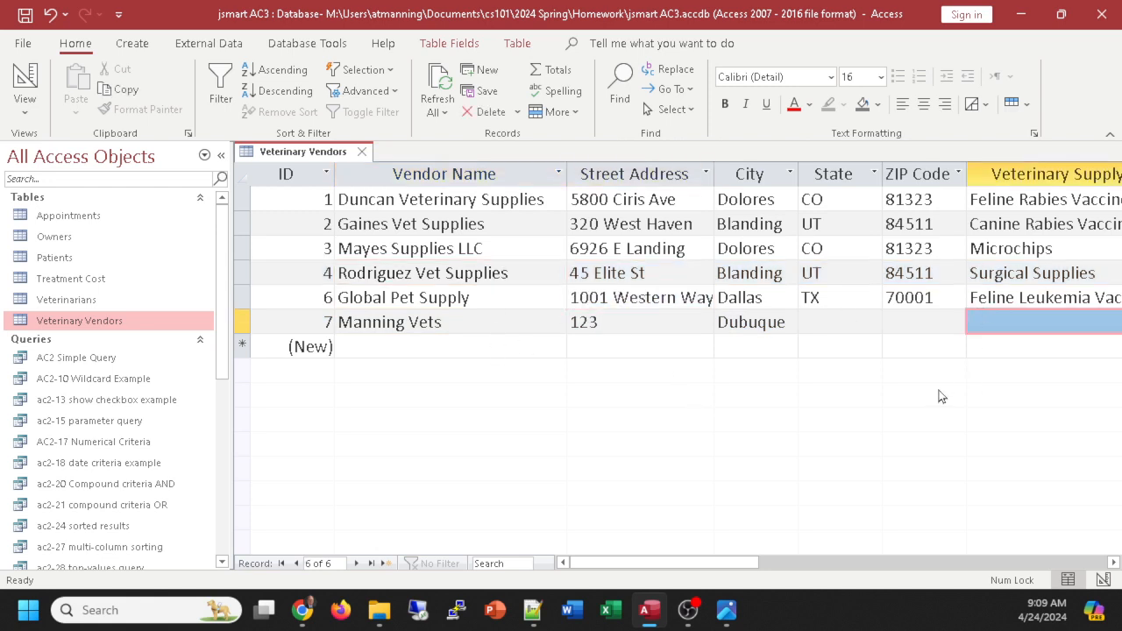
Step: Delete the Manning Vets record from the Veterinary Vendors table and confirm the deletion
{"action": "left_click", "coordinate": [242, 321]}
{"action": "right_click", "coordinate": [240, 322]}
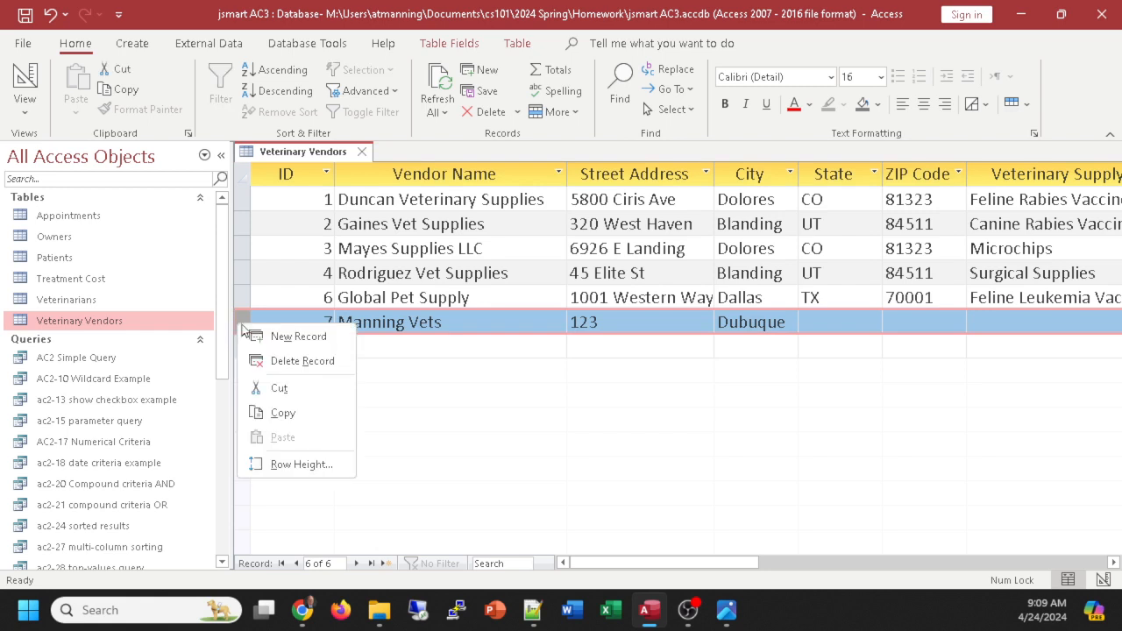
{"action": "left_click", "coordinate": [296, 360]}
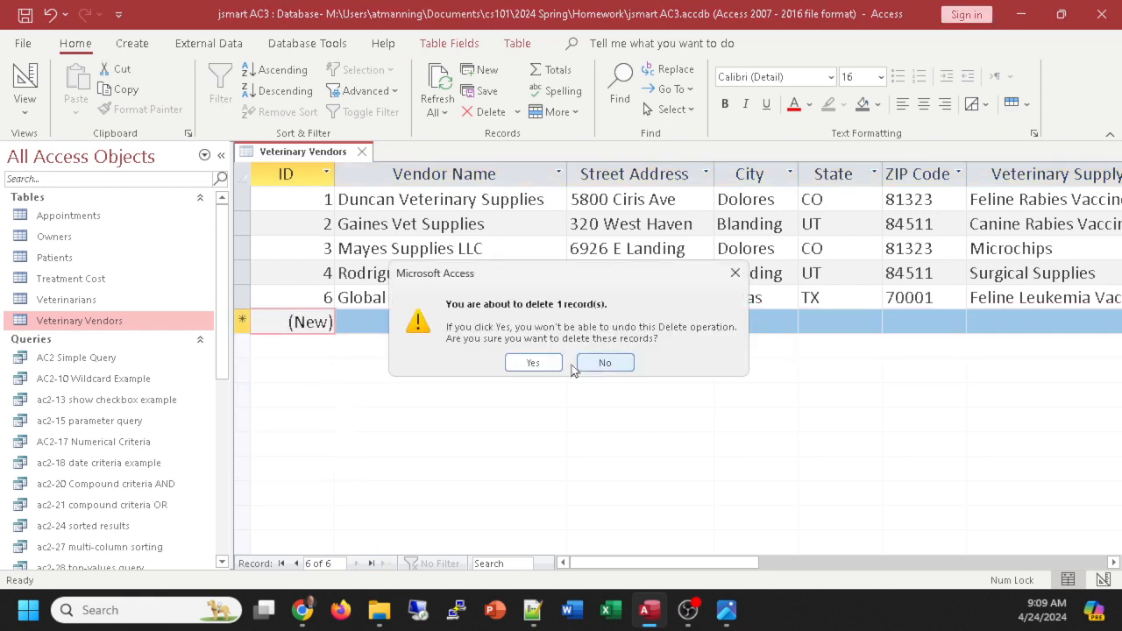
{"action": "left_click", "coordinate": [534, 363]}
{"action": "left_click", "coordinate": [460, 320]}
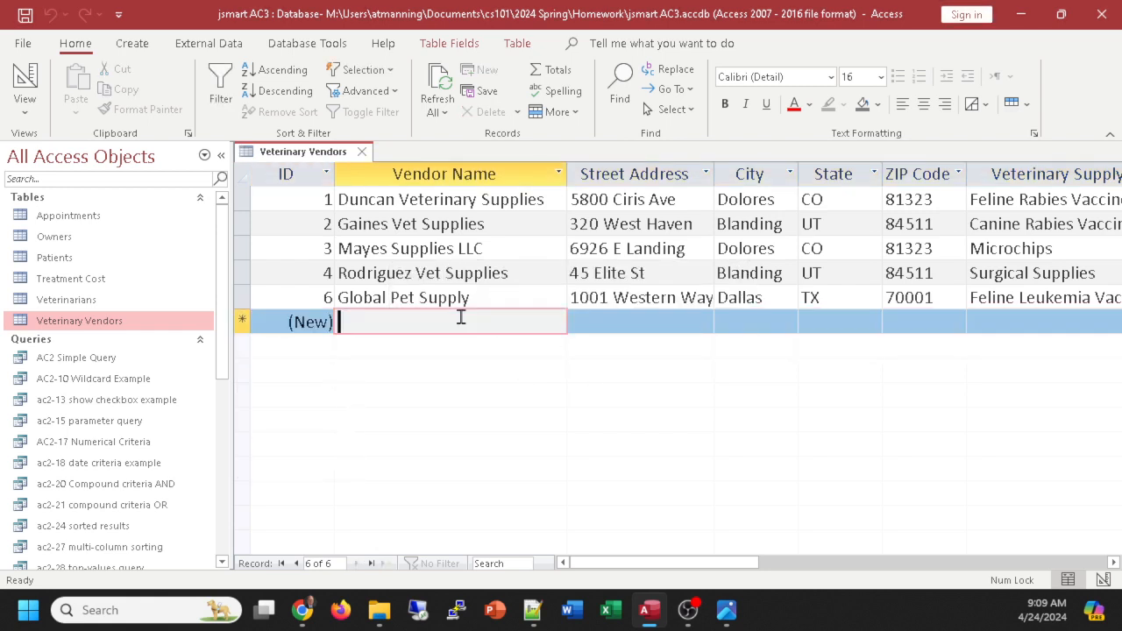
Step: Switch the Veterinary Vendors table to Design view and open the Quantity field's Validation Rule property for editing
{"action": "left_click", "coordinate": [25, 84]}
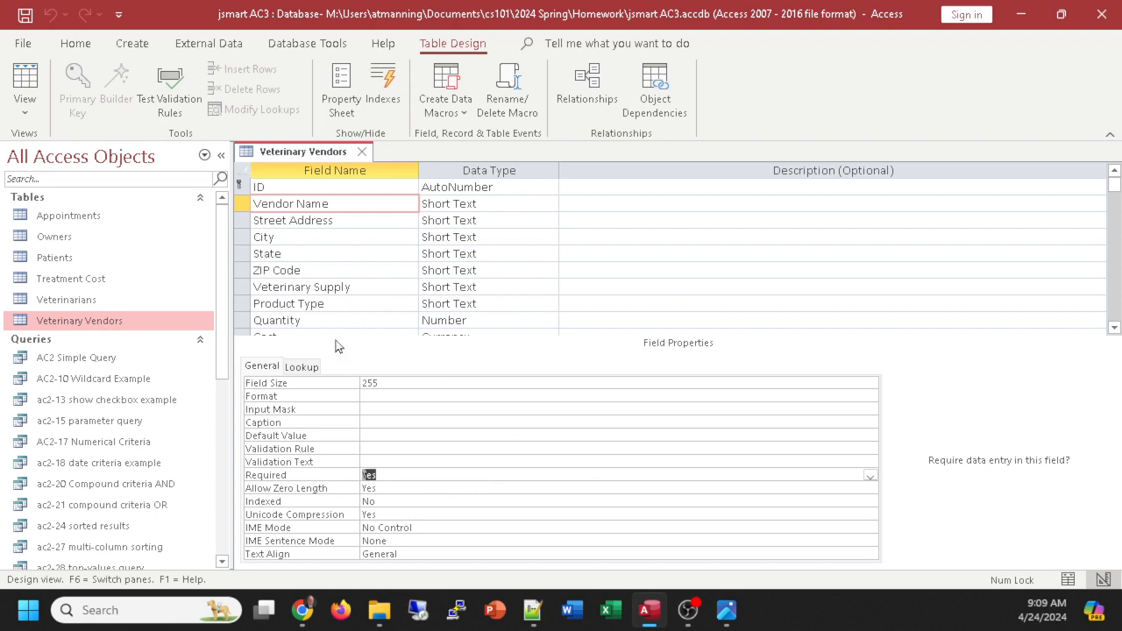
{"action": "left_click", "coordinate": [322, 321]}
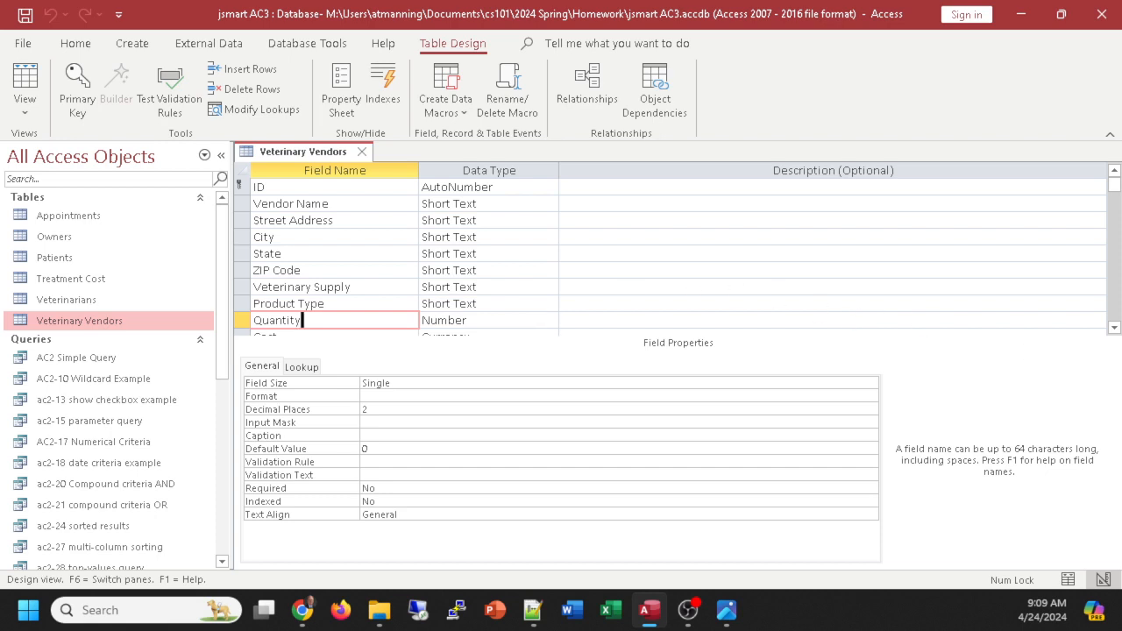
{"action": "key", "text": "alt+Tab"}
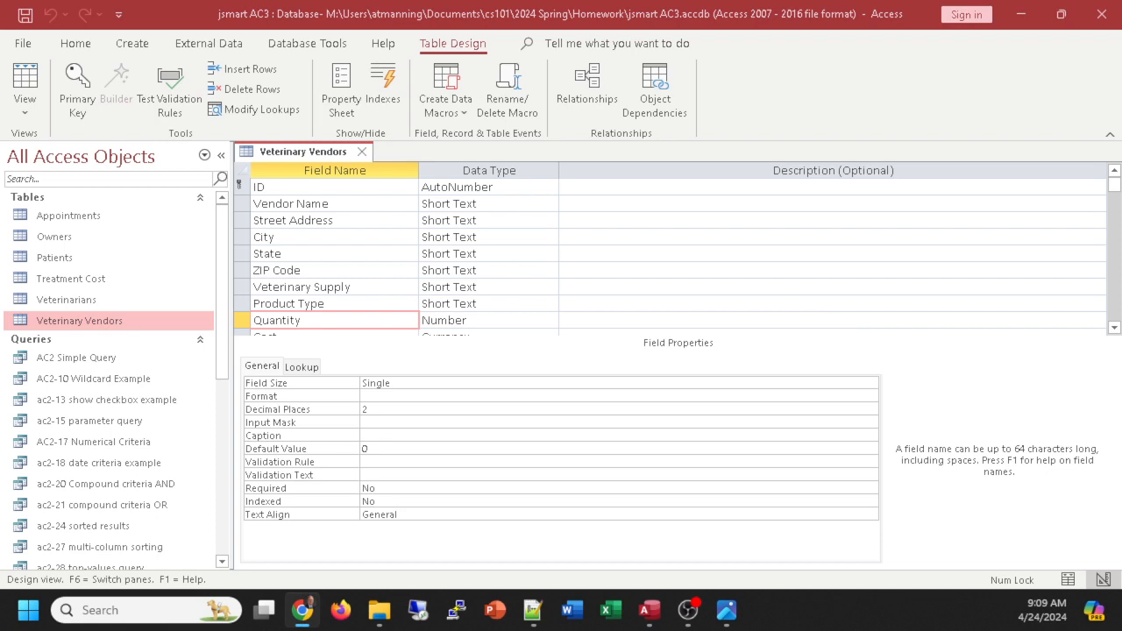
{"action": "left_click", "coordinate": [383, 462]}
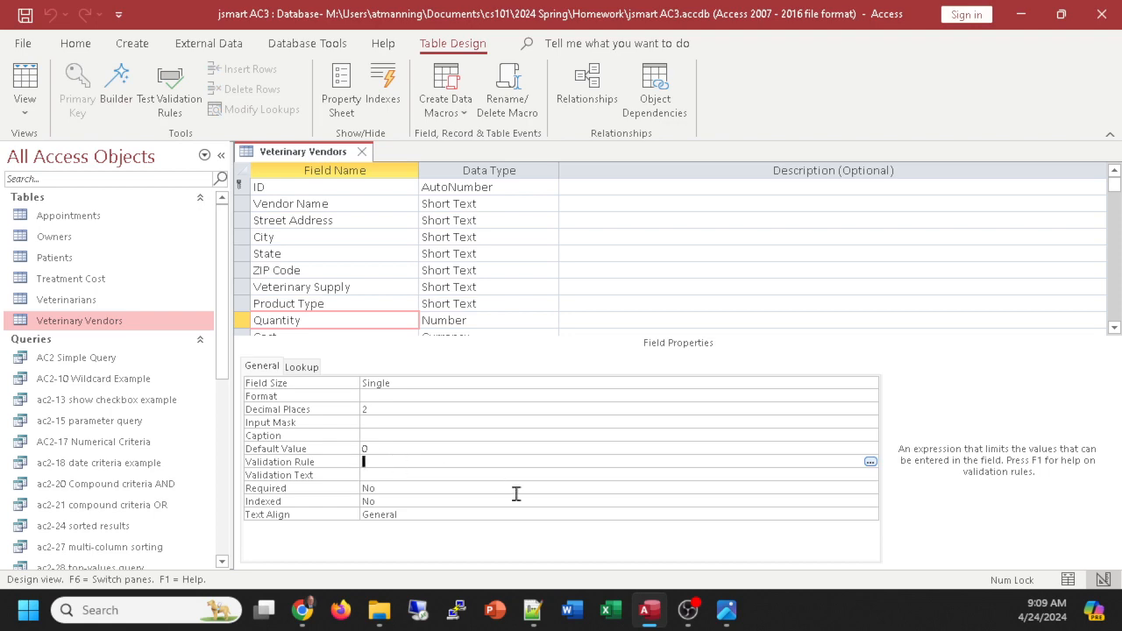
Step: Switch to Notepad++, add the agenda line "validation rule: >0 And <=1000" below the calculated field line, and copy its expression
{"action": "left_click", "coordinate": [532, 610]}
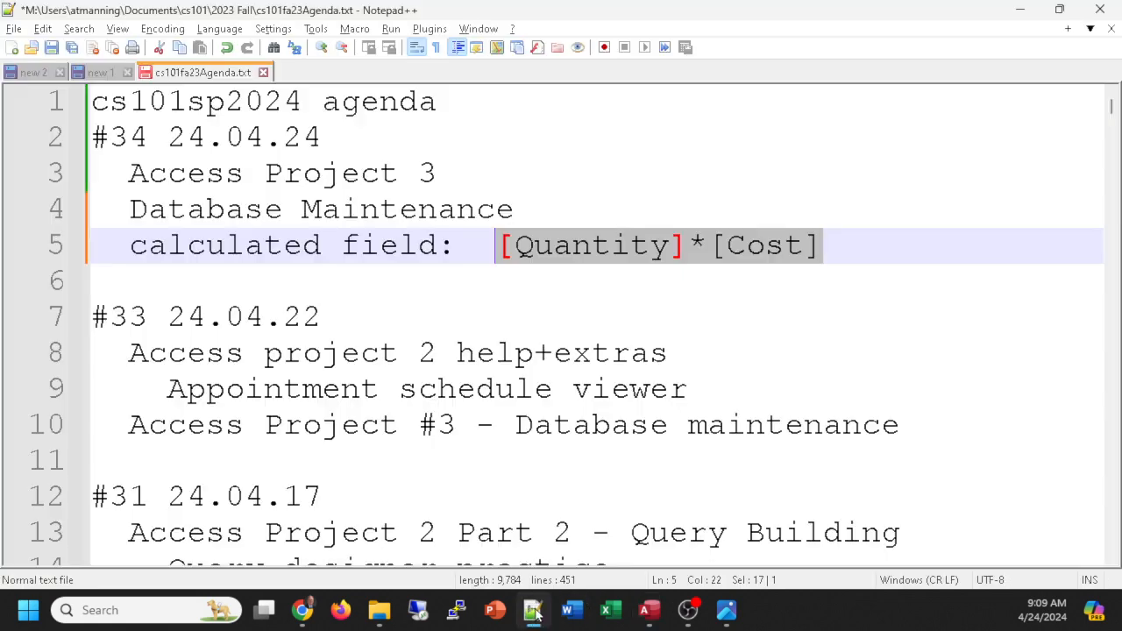
{"action": "left_click", "coordinate": [863, 256]}
{"action": "key", "text": "Return"}
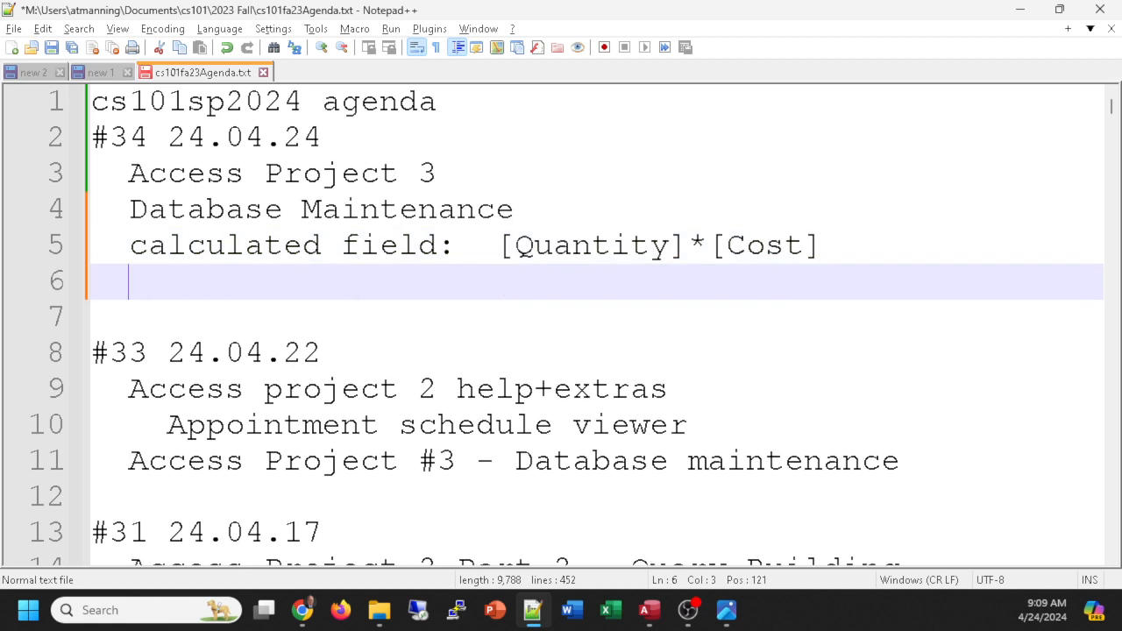
{"action": "type", "text": "validation rule"}
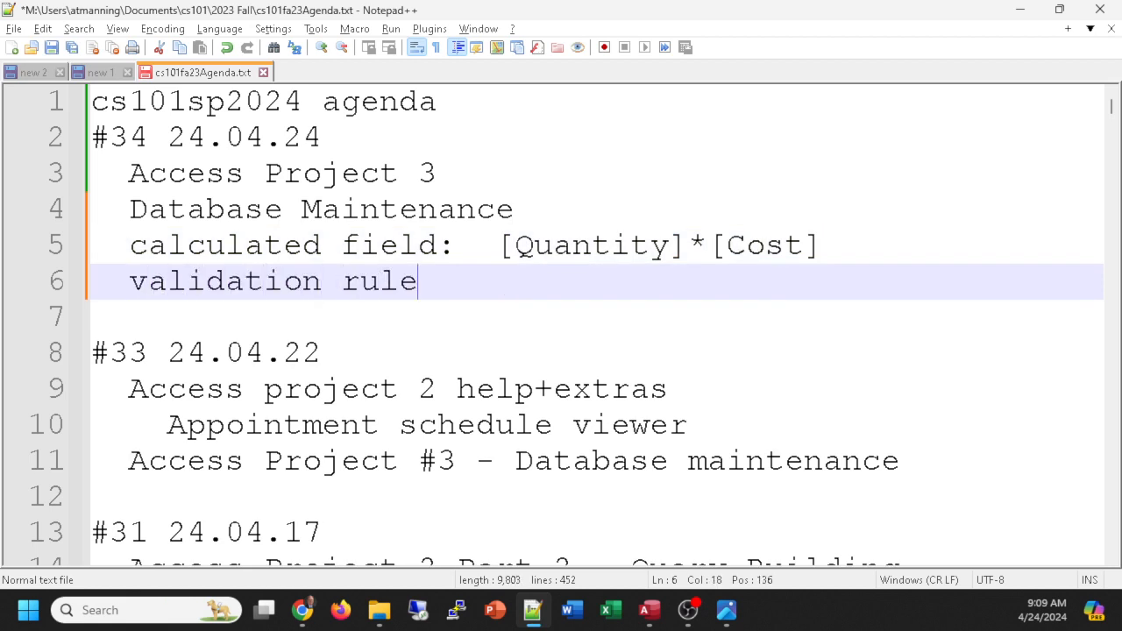
{"action": "type", "text": ":  >0 And"}
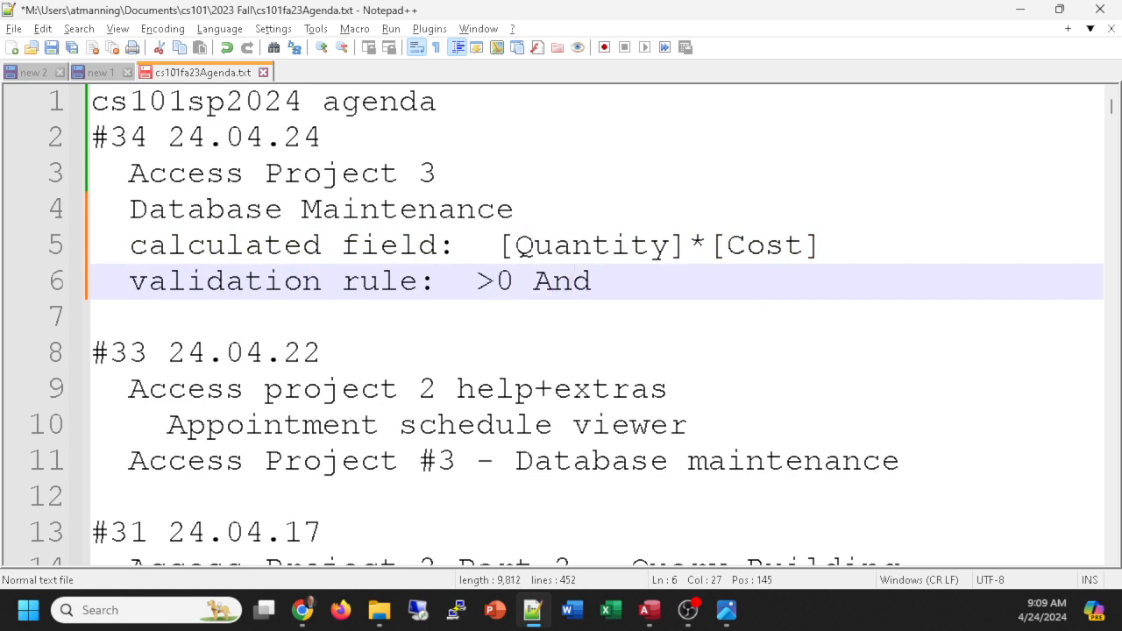
{"action": "type", "text": " <=1000"}
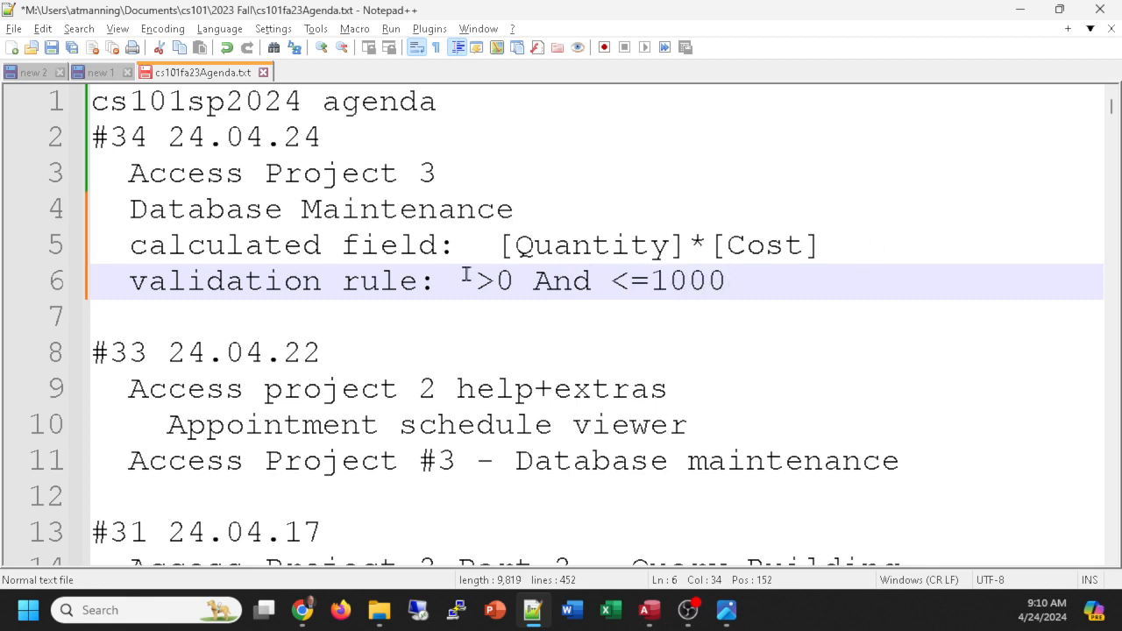
{"action": "left_click_drag", "start_coordinate": [476, 280], "coordinate": [719, 284]}
{"action": "key", "text": "ctrl+c"}
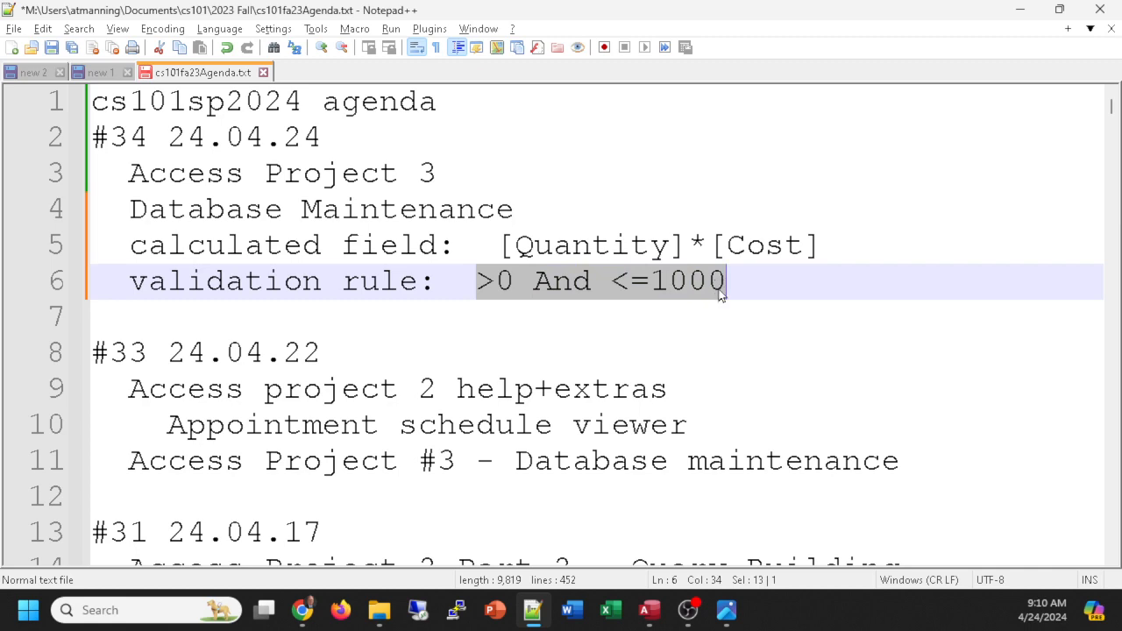
Step: Switch back to Access and set the Quantity field's Validation Rule to >0 And <=1000
{"action": "key", "text": "alt+Tab"}
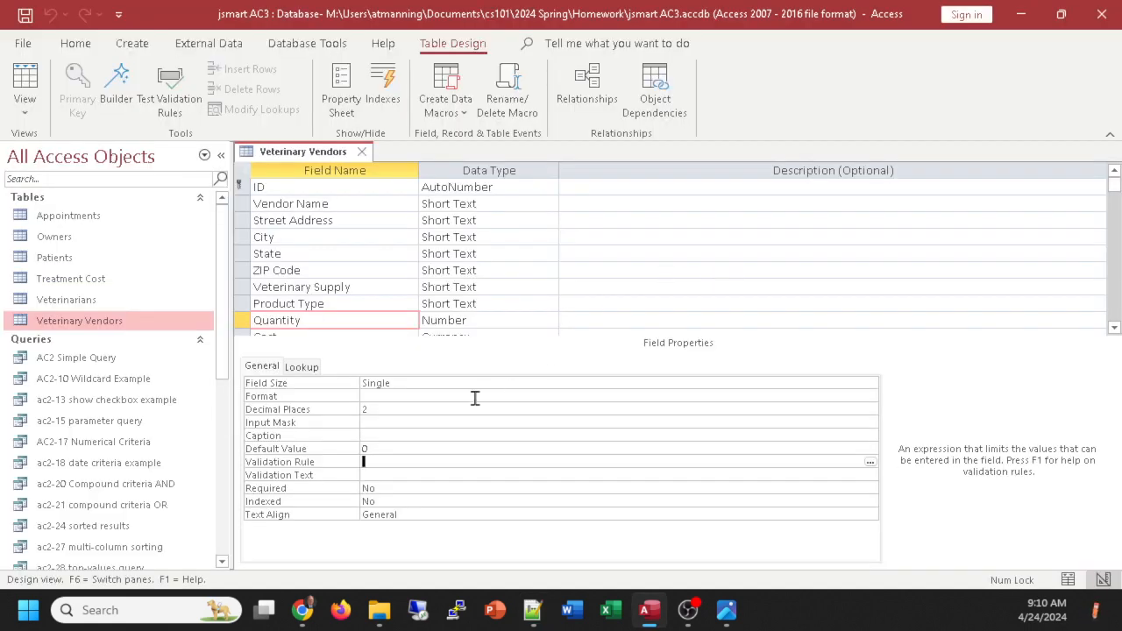
{"action": "left_click", "coordinate": [399, 462]}
{"action": "key", "text": "ctrl+v"}
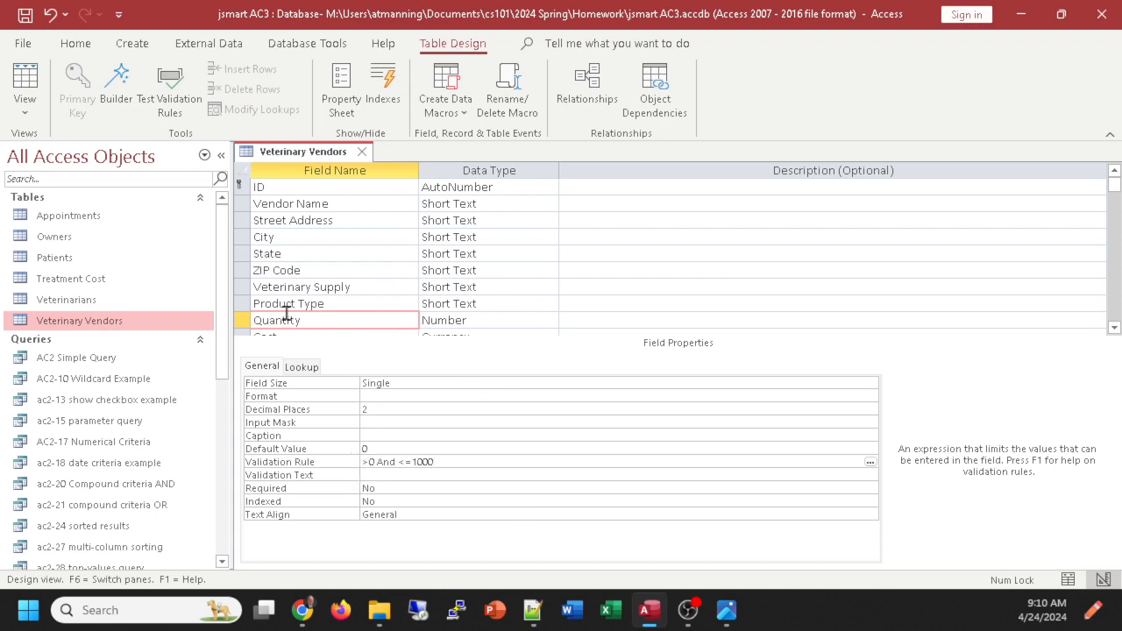
Step: Set the Quantity field's Validation Text to "Please enter a positive number 1000 or less"
{"action": "left_click", "coordinate": [379, 475]}
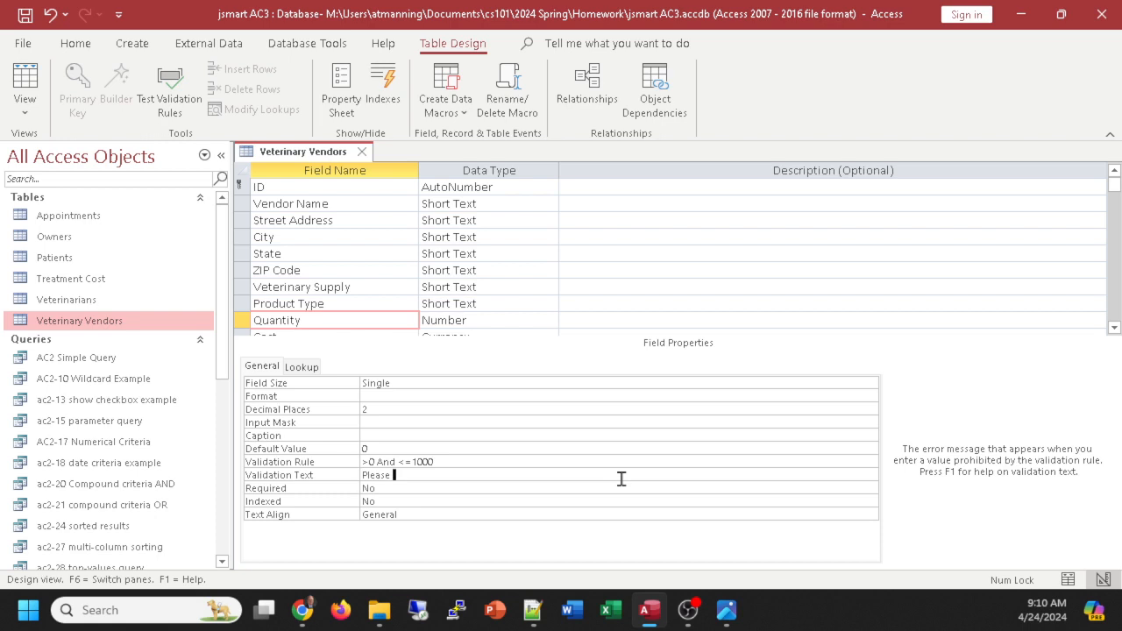
{"action": "type", "text": "type"}
{"action": "type", "text": "enter"}
{"action": "type", "text": " a po"}
{"action": "type", "text": "sitive nu"}
{"action": "type", "text": "mber less than"}
{"action": "key", "text": "BackSpace"}
{"action": "key", "text": "BackSpace"}
{"action": "key", "text": "BackSpace"}
{"action": "key", "text": "BackSpace"}
{"action": "key", "text": "BackSpace"}
{"action": "key", "text": "BackSpace"}
{"action": "key", "text": "BackSpace"}
{"action": "key", "text": "BackSpace"}
{"action": "key", "text": "BackSpace"}
{"action": "key", "text": "BackSpace"}
{"action": "key", "text": "BackSpace"}
{"action": "type", "text": "19"}
{"action": "type", "text": "00 or less"}
Step: Return the Veterinary Vendors table to Datasheet view, saving the design changes
{"action": "left_click", "coordinate": [27, 85]}
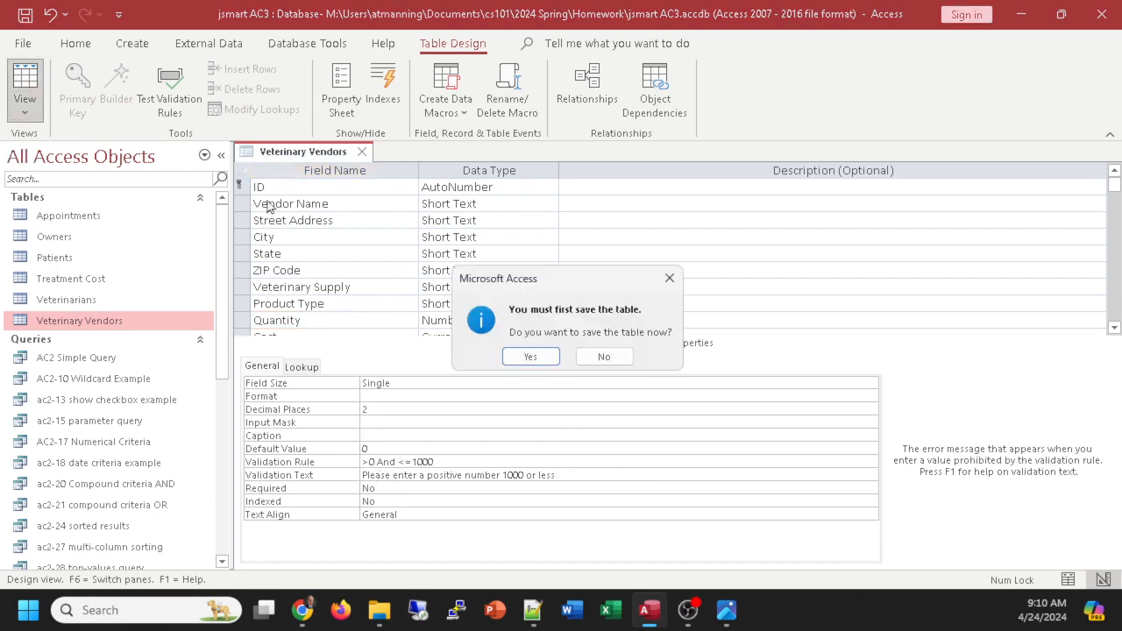
{"action": "left_click", "coordinate": [534, 356]}
{"action": "left_click", "coordinate": [496, 355]}
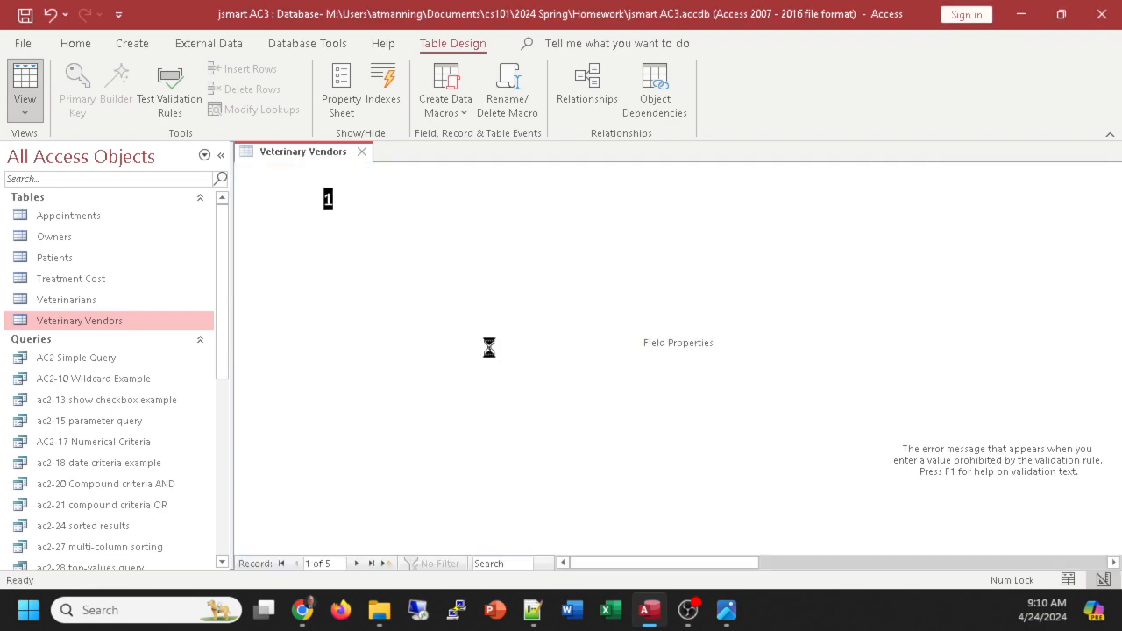
Step: Try to change the Feline Leukemia Vaccine quantity to -50 to test the validation rule, and cancel the entry
{"action": "left_click_drag", "start_coordinate": [569, 562], "coordinate": [706, 565]}
{"action": "double_click", "coordinate": [816, 297]}
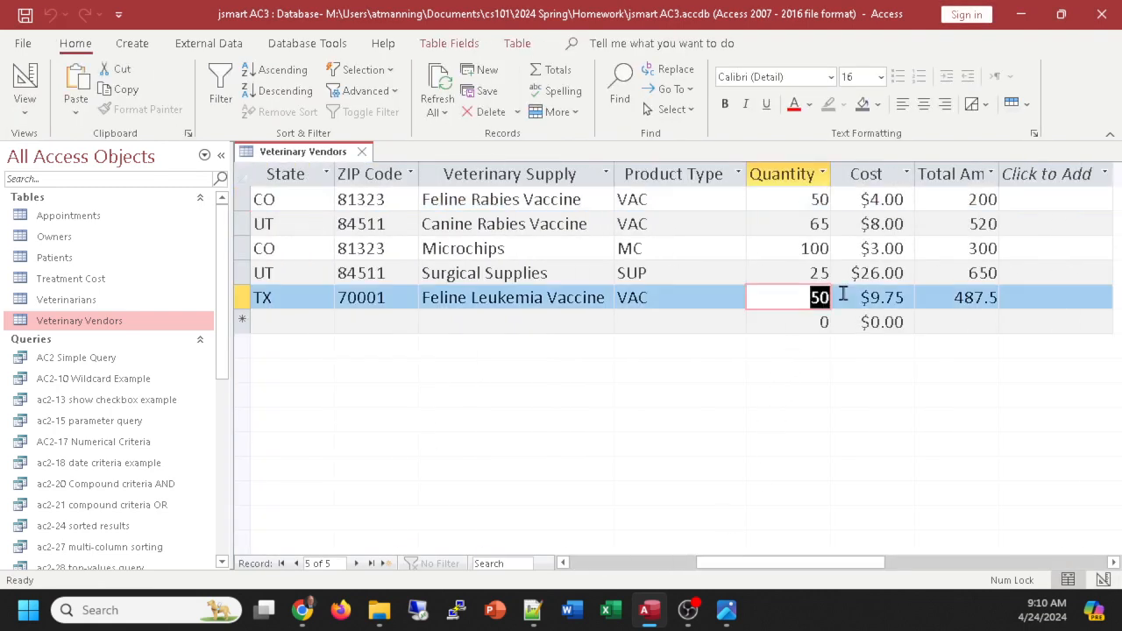
{"action": "key", "text": "BackSpace"}
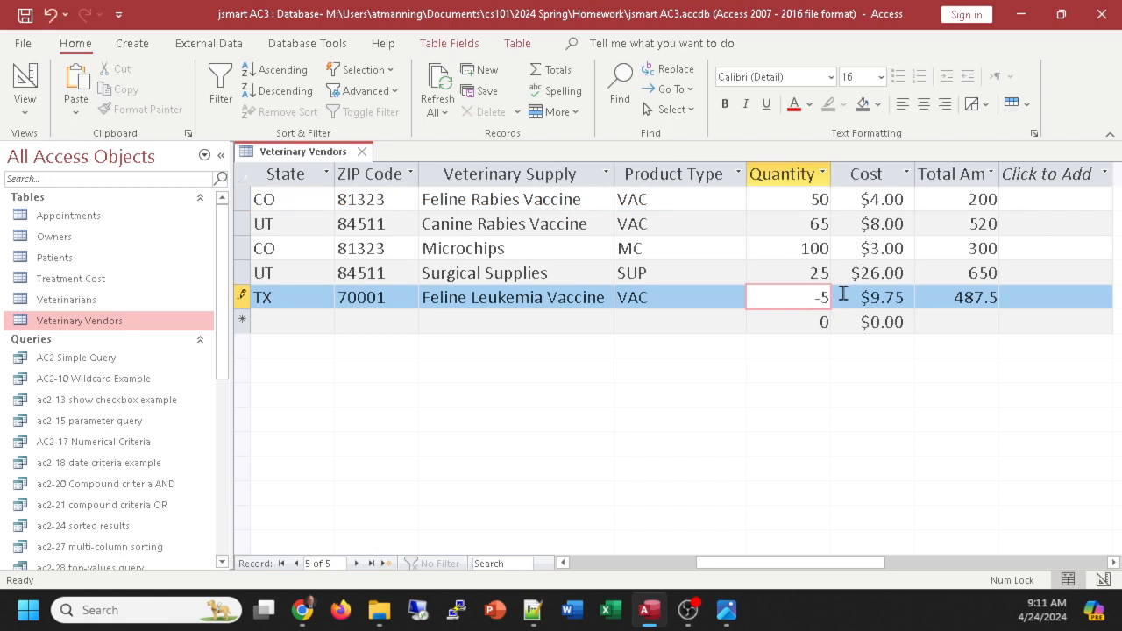
{"action": "left_click", "coordinate": [843, 297]}
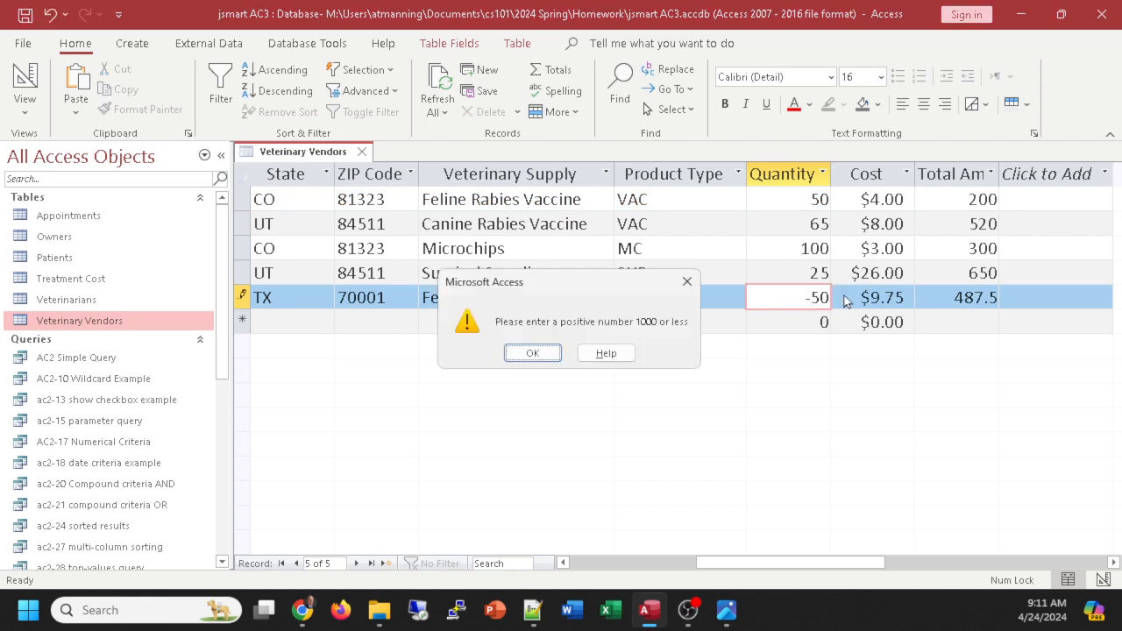
{"action": "left_click", "coordinate": [532, 353]}
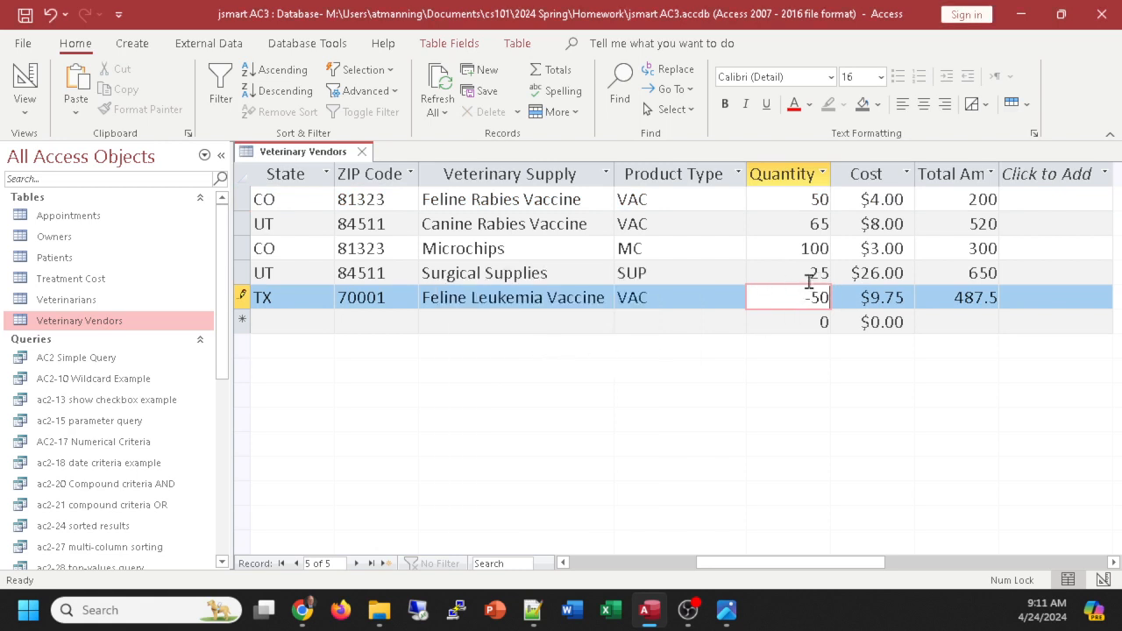
{"action": "key", "text": "Escape"}
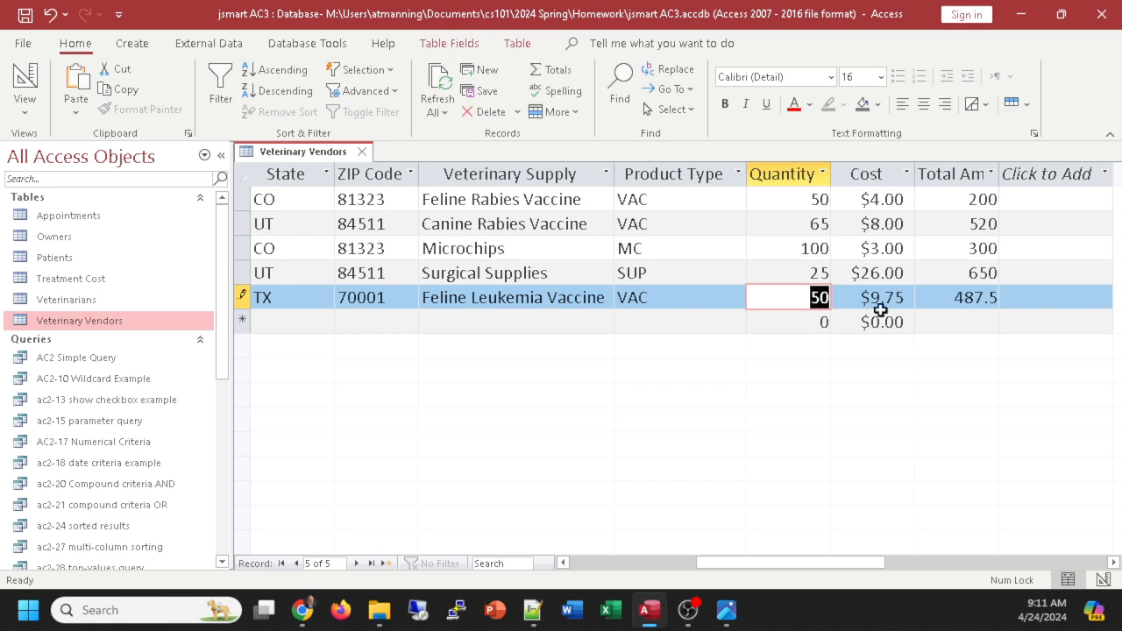
Step: Try to change the Feline Leukemia Vaccine quantity to 5000 to test the upper limit of the validation rule, and cancel the entry
{"action": "key", "text": "F2"}
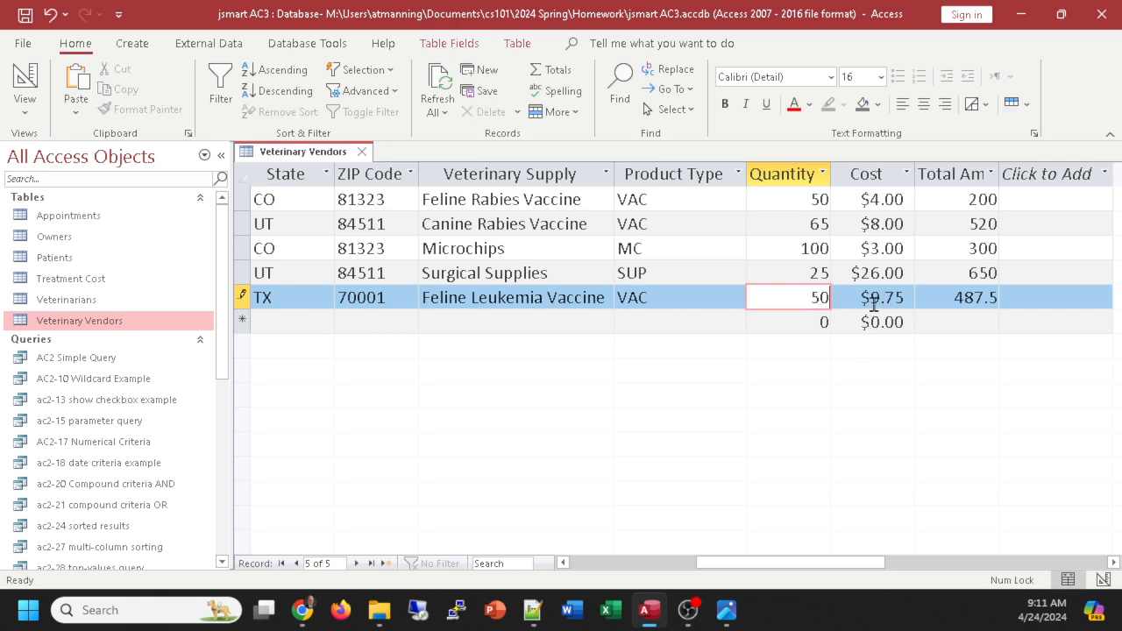
{"action": "key", "text": "Tab"}
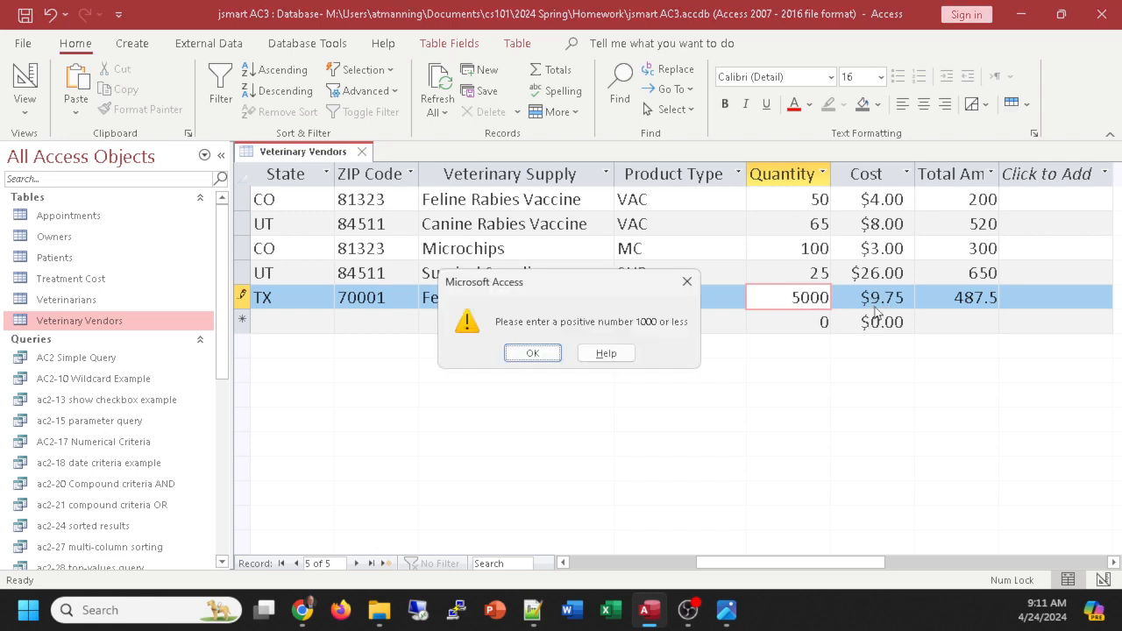
{"action": "left_click", "coordinate": [533, 354]}
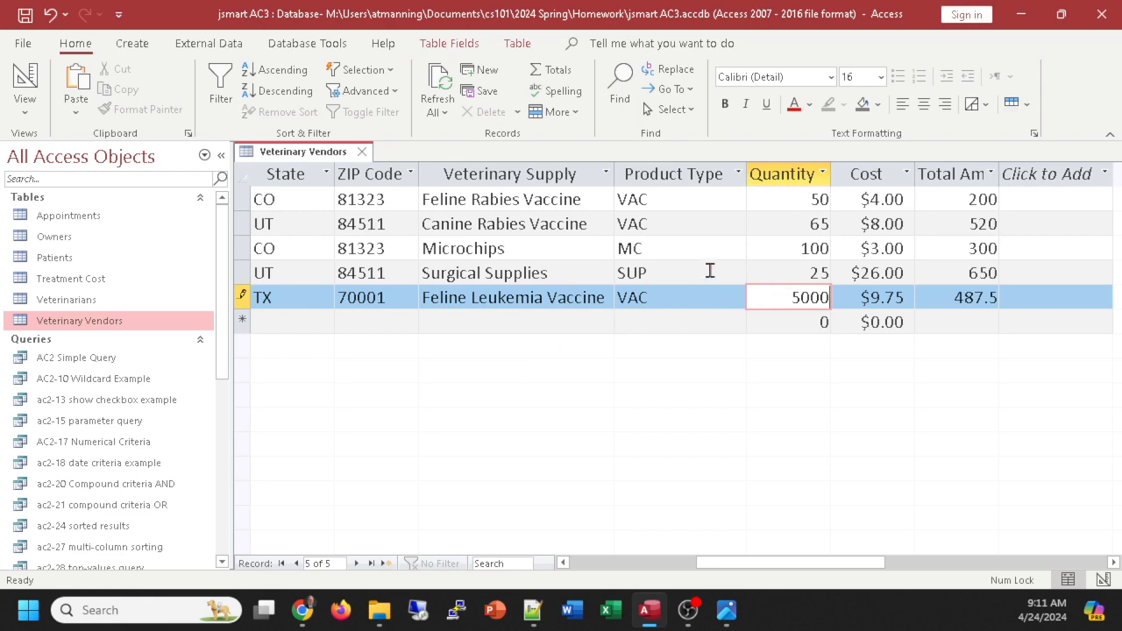
{"action": "left_click", "coordinate": [711, 272]}
{"action": "left_click", "coordinate": [532, 353]}
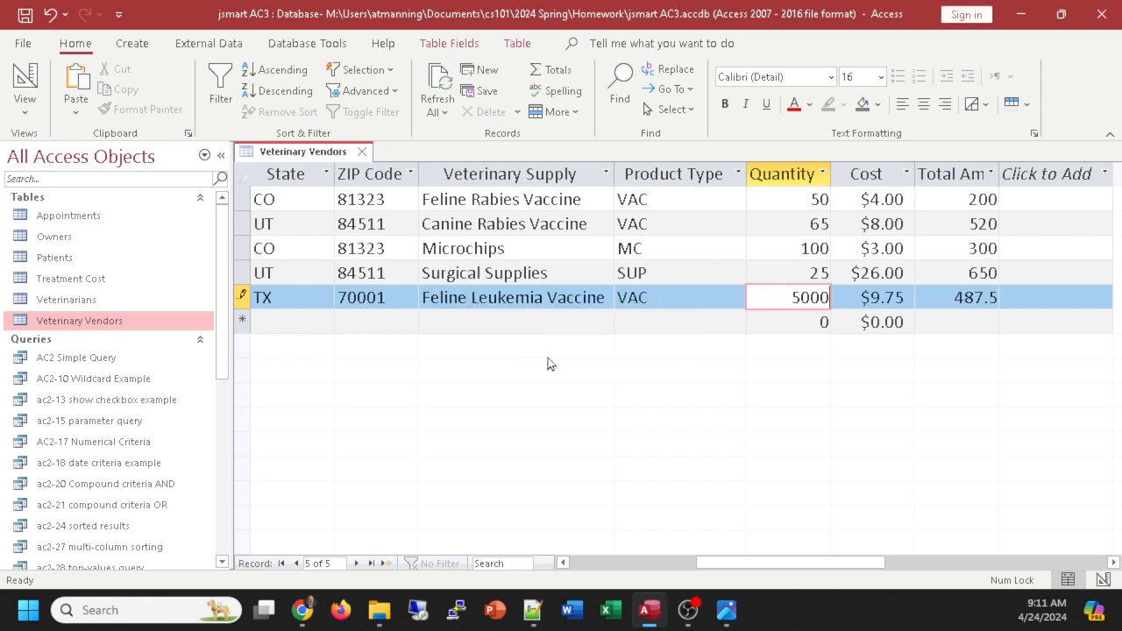
{"action": "left_click", "coordinate": [684, 275]}
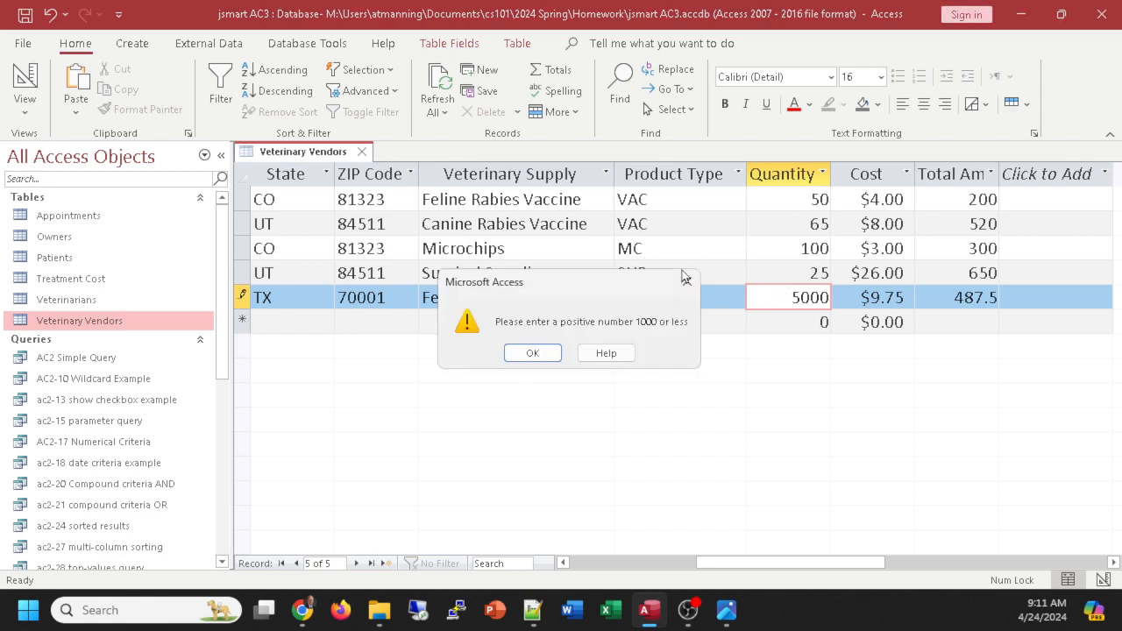
{"action": "left_click", "coordinate": [532, 353]}
{"action": "key", "text": "Escape"}
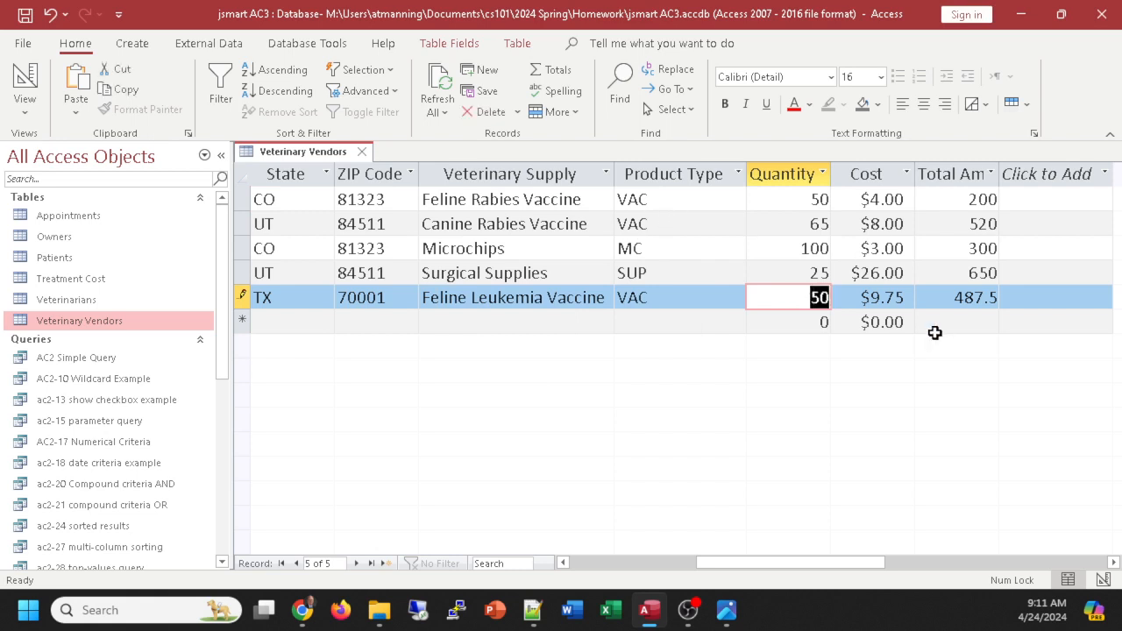
Step: Commit the Feline Leukemia Vaccine record and close Access, saving the layout changes to the Veterinary Vendors table
{"action": "left_click", "coordinate": [862, 298]}
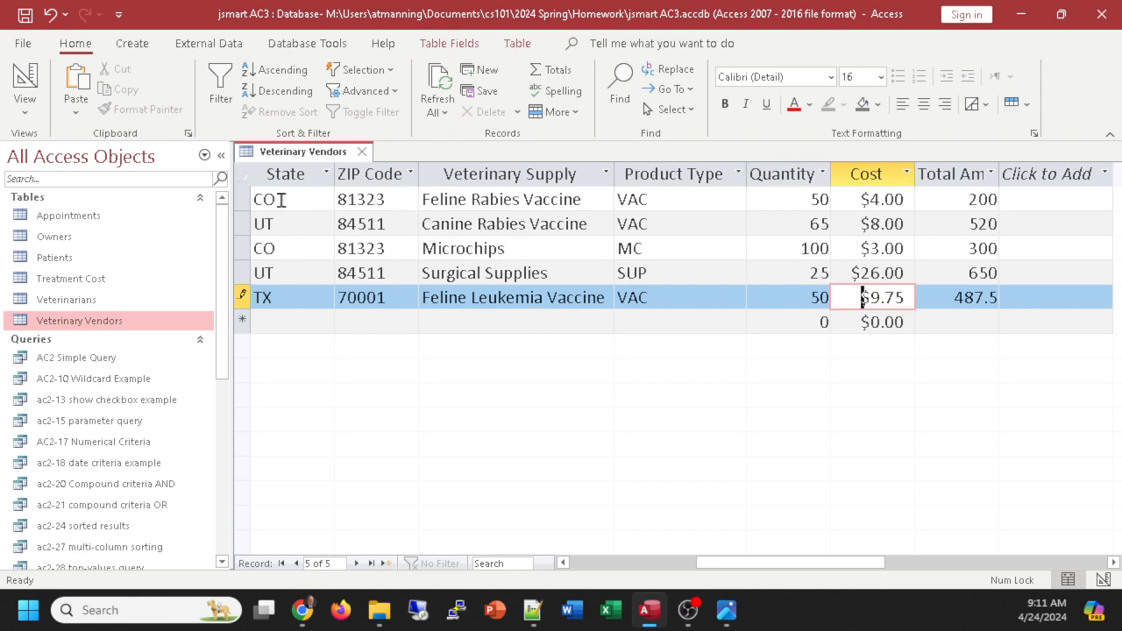
{"action": "left_click", "coordinate": [292, 158]}
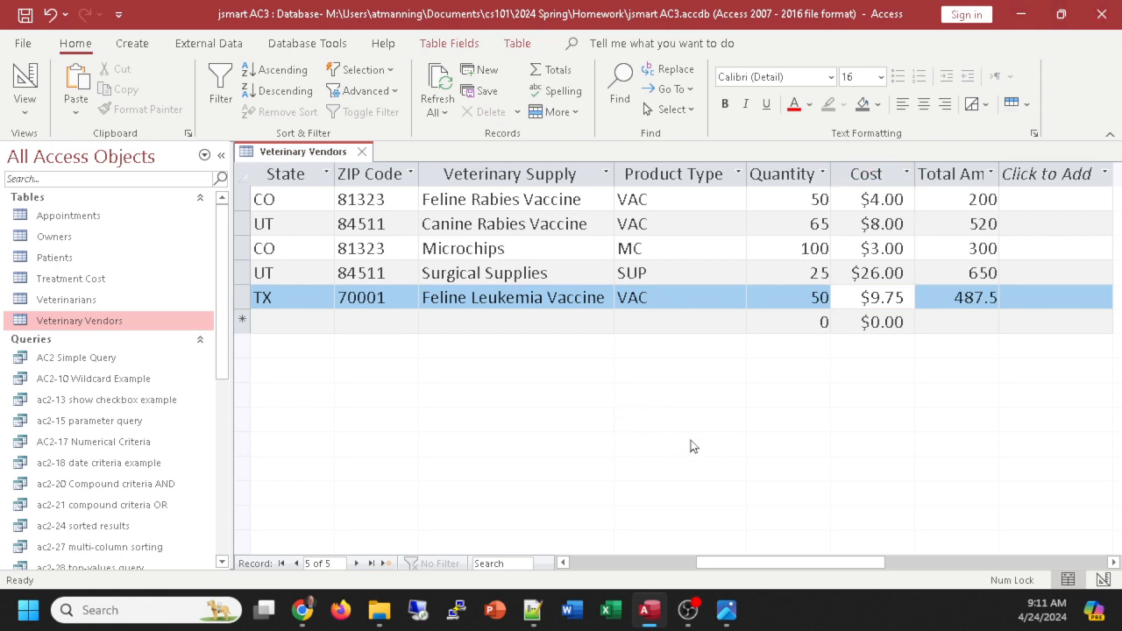
{"action": "left_click_drag", "start_coordinate": [750, 177], "coordinate": [746, 178]}
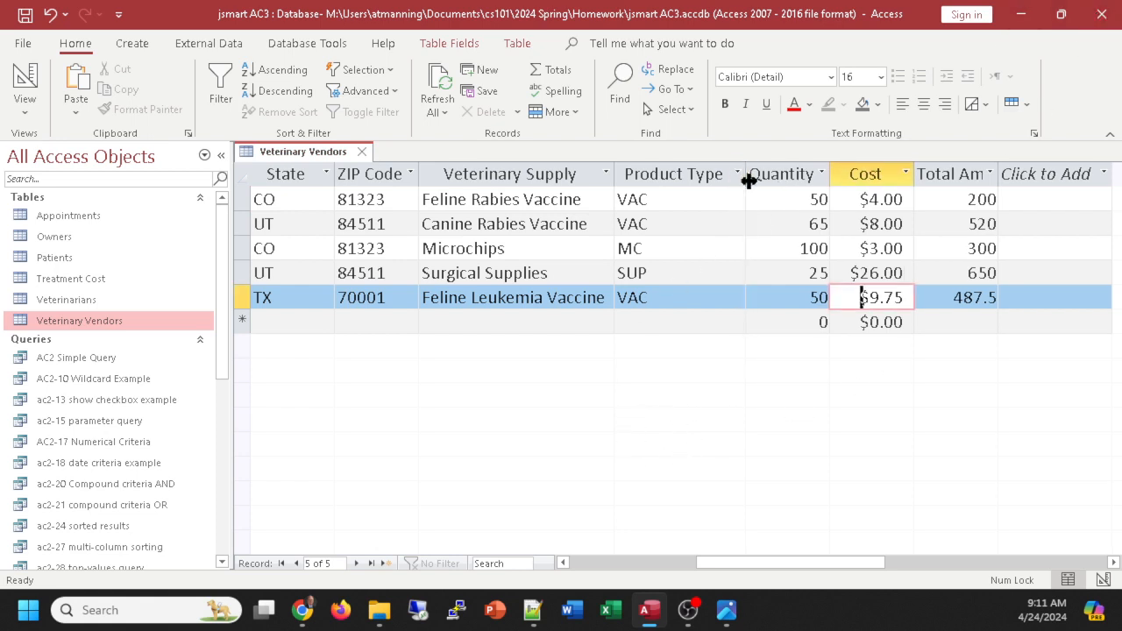
{"action": "left_click", "coordinate": [1102, 16]}
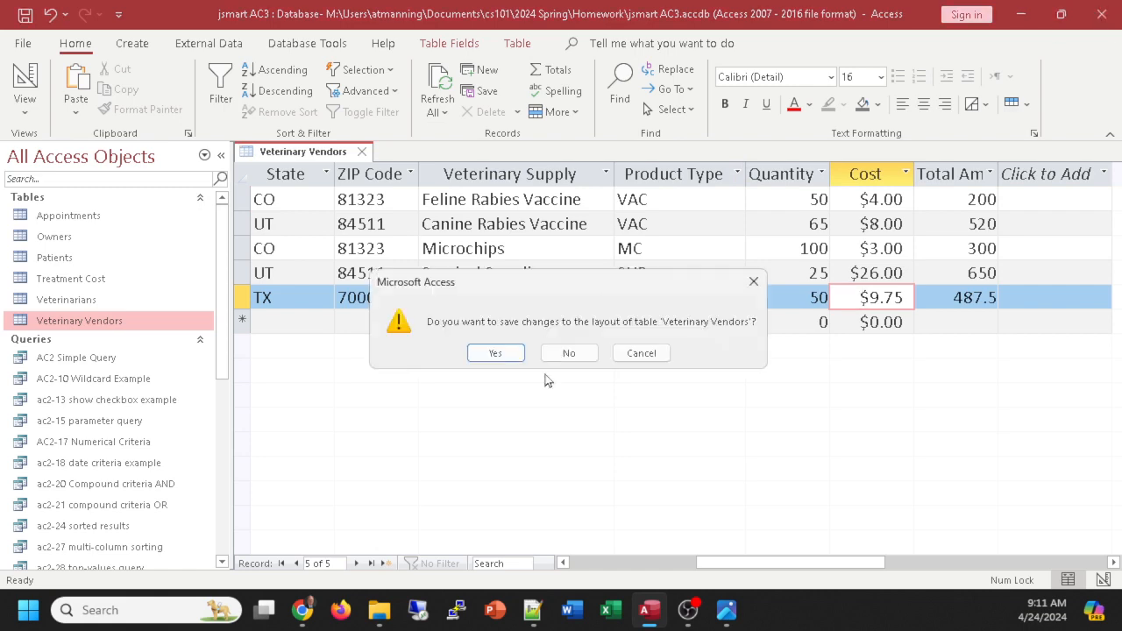
{"action": "left_click", "coordinate": [493, 353]}
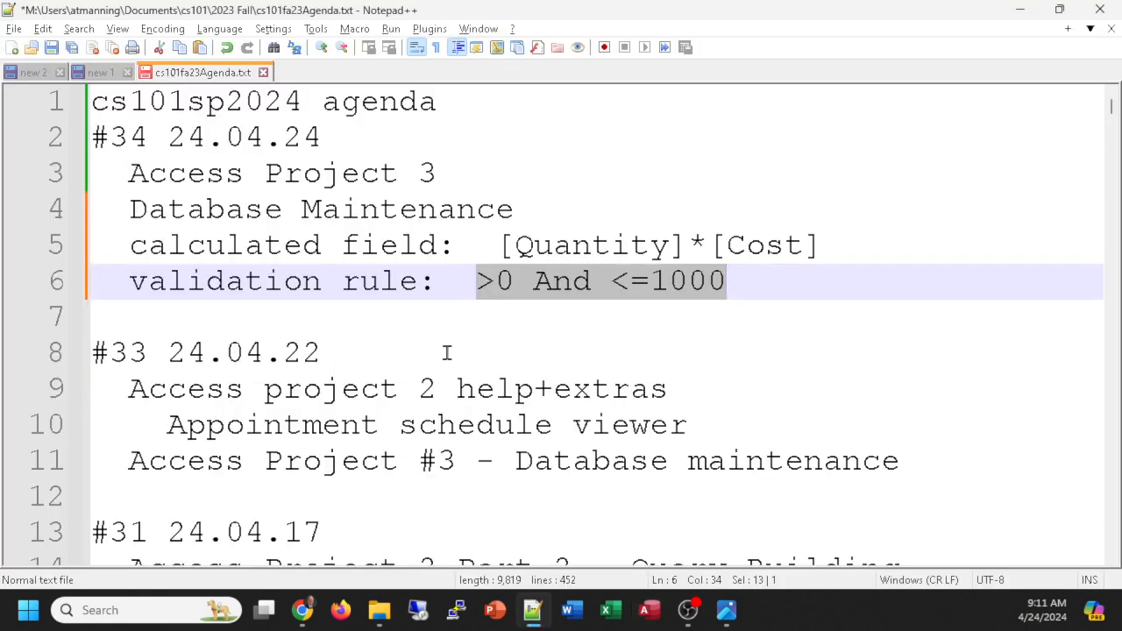
Step: Save the cs101fa23Agenda.txt notes and switch to Chrome
{"action": "key", "text": "ctrl+s"}
{"action": "left_click", "coordinate": [302, 610]}
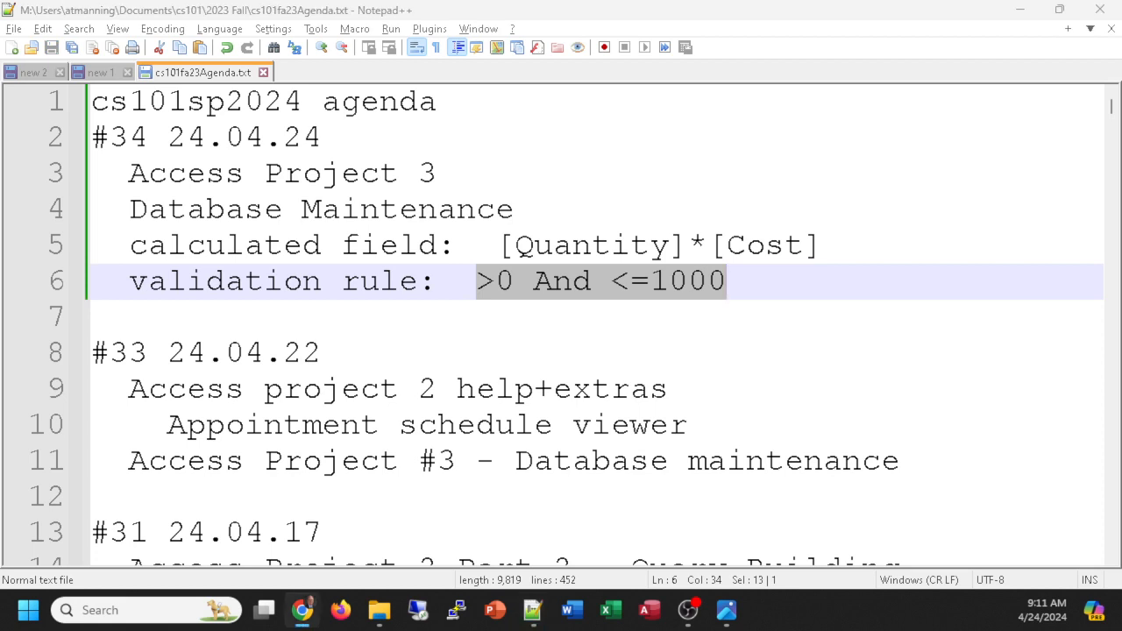